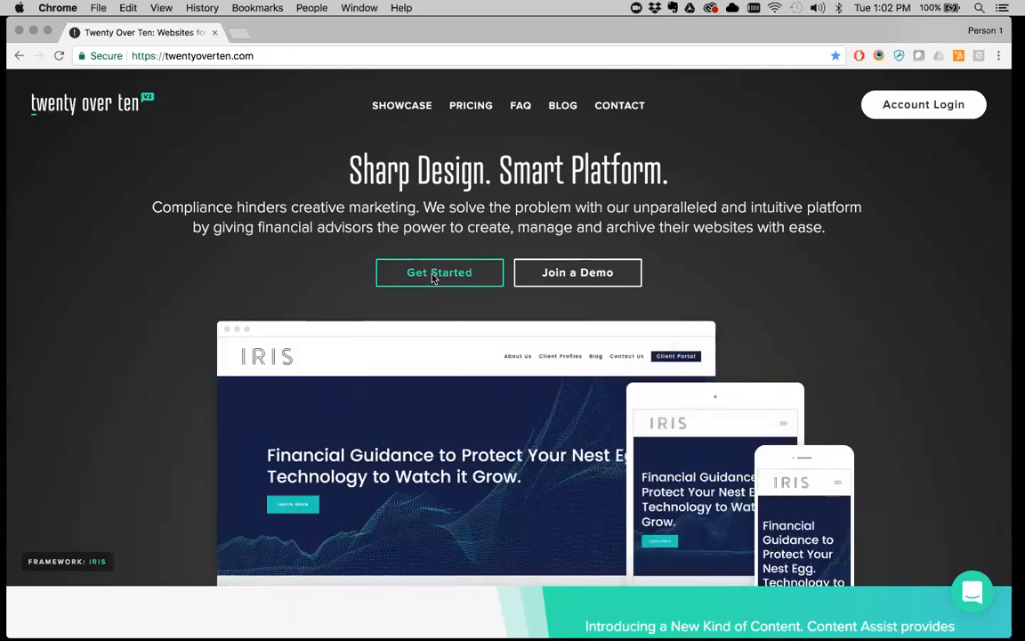
Open the free sign-up form from the footer and enter the account e-mail and password.
scroll(434, 278, down, 15)
scroll(434, 278, down, 20)
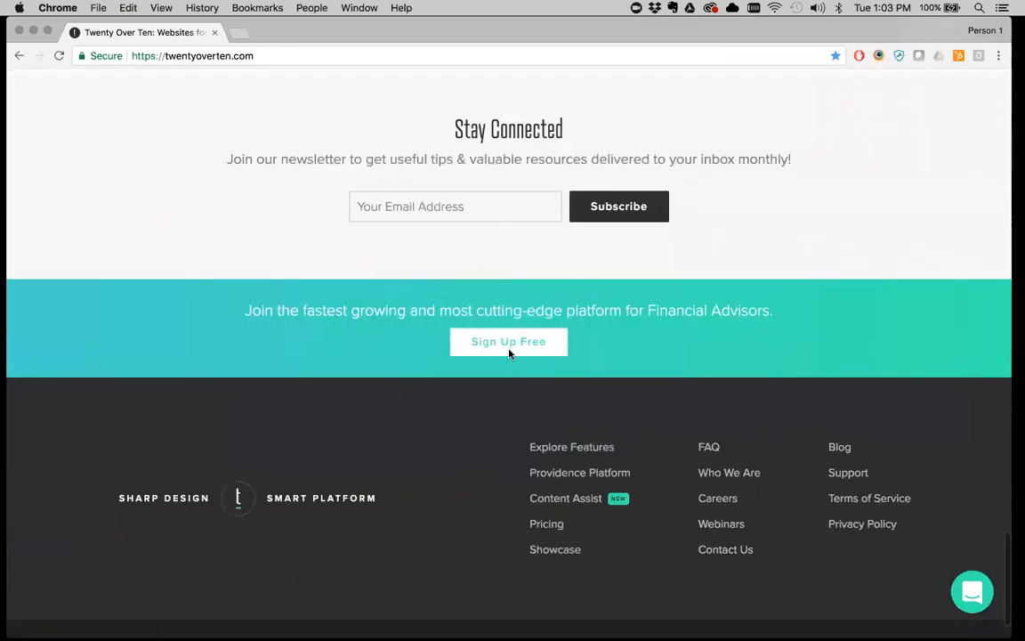
click(508, 350)
click(428, 272)
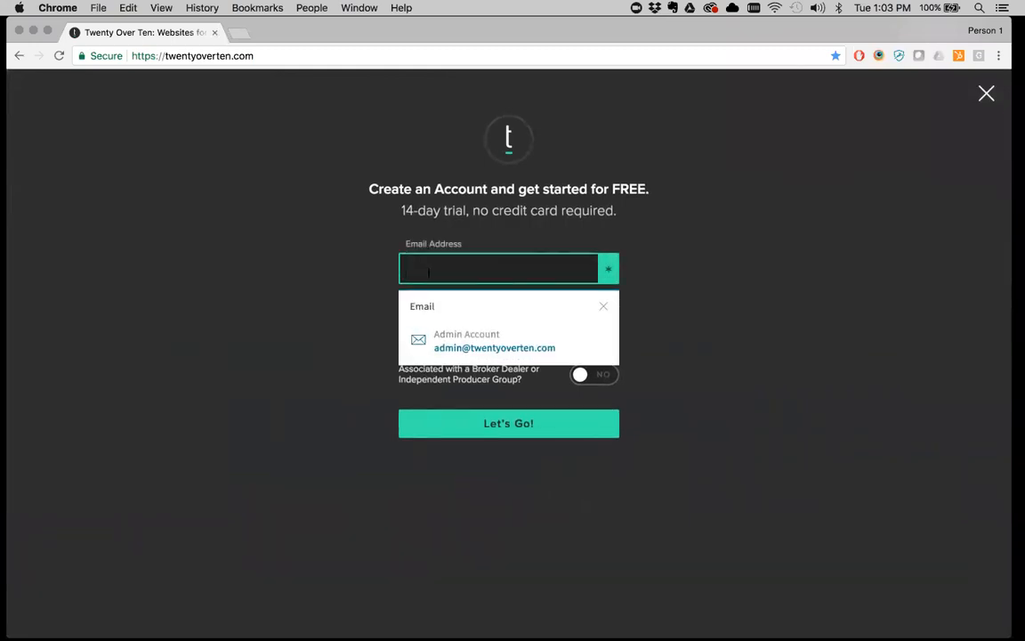
text(march)
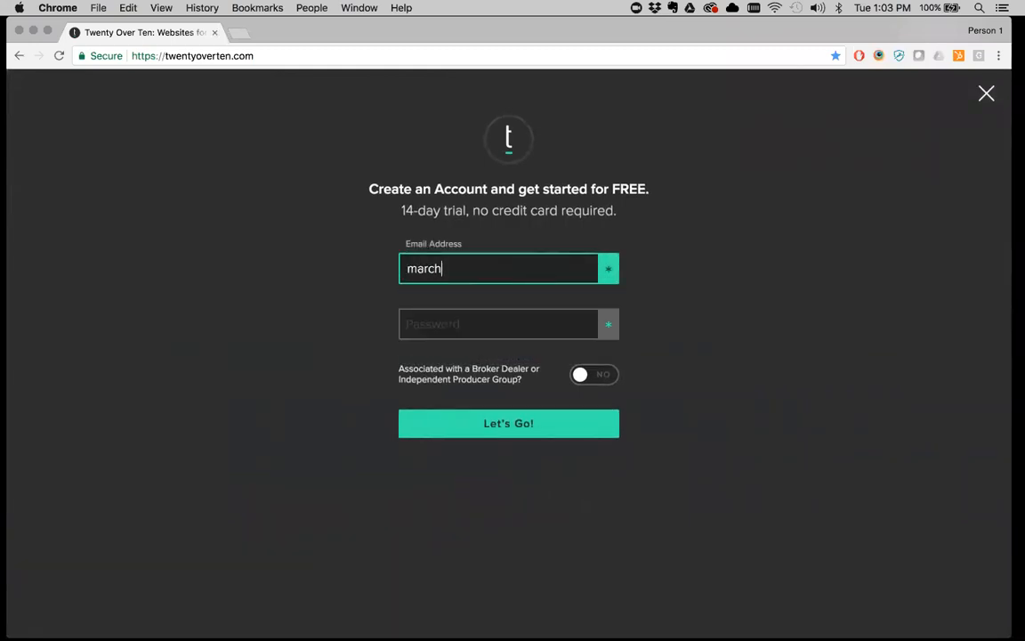
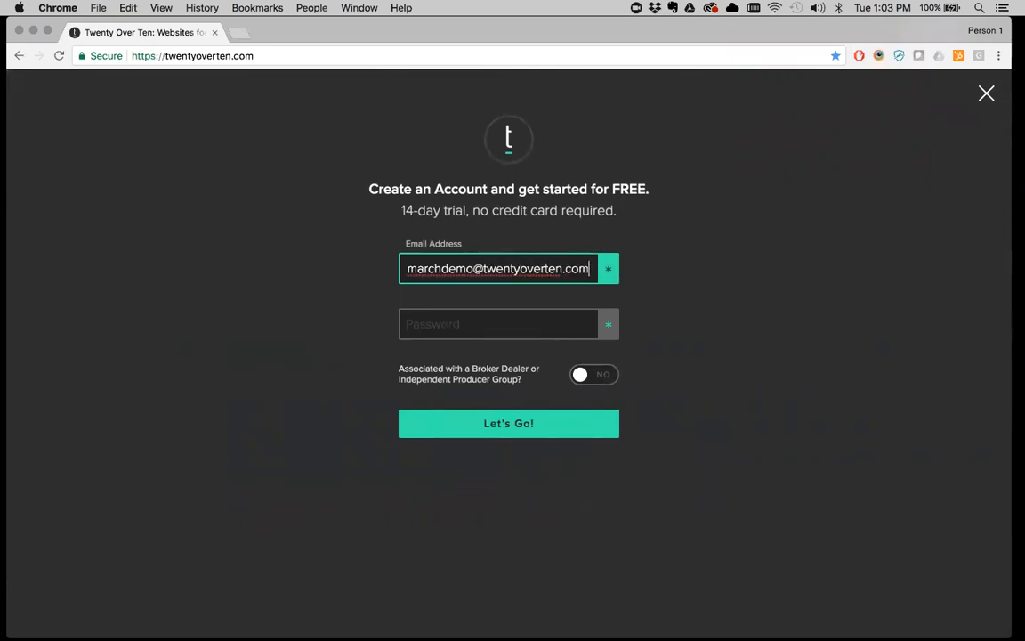
key(Tab)
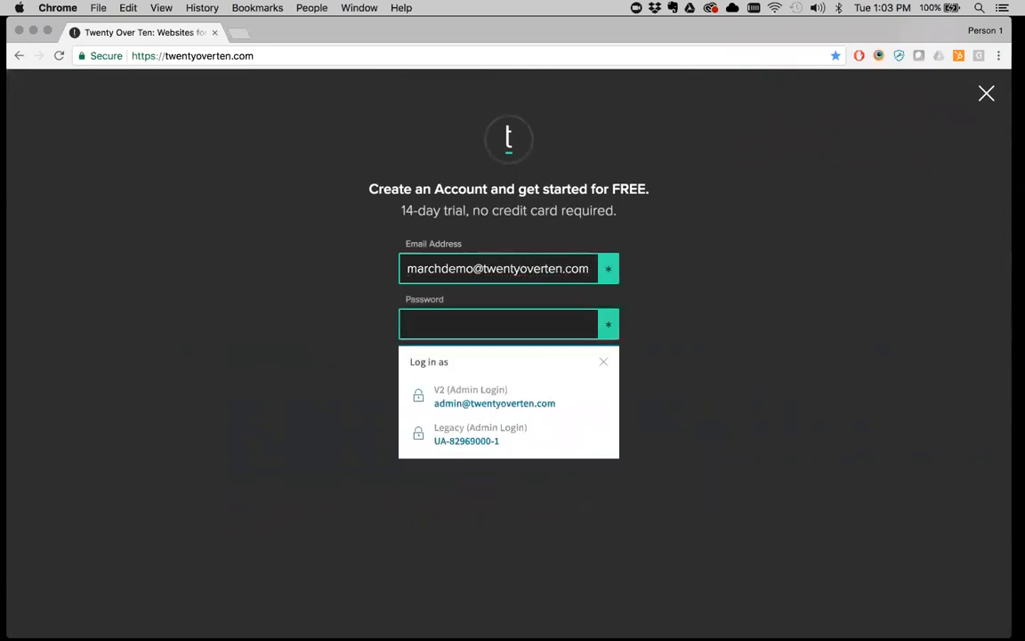
text(t*******)
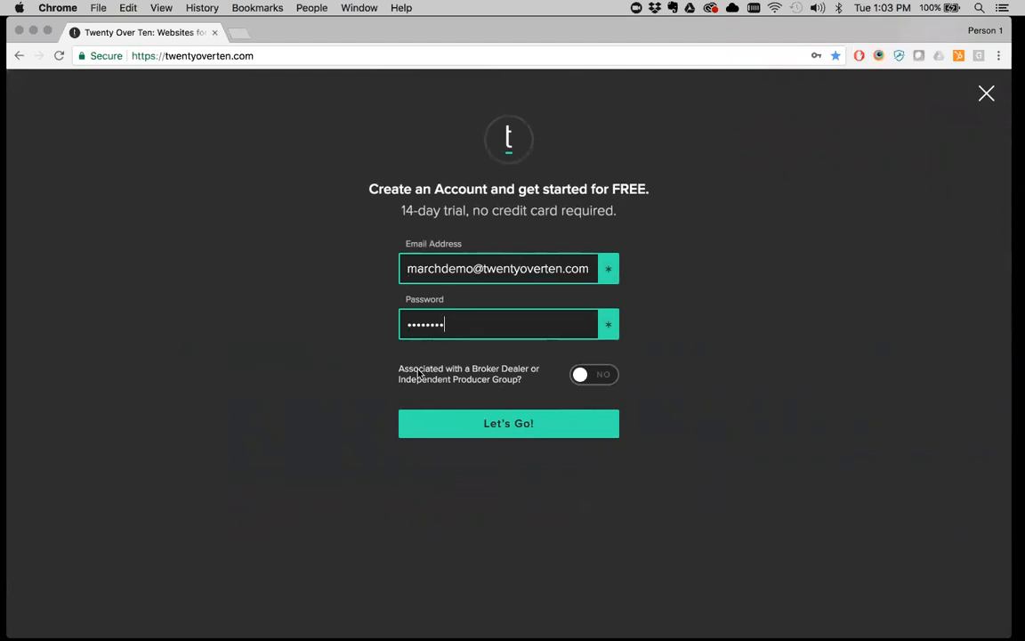
Answer no to the broker-dealer question and submit the free trial sign-up with Let's Go!
click(586, 373)
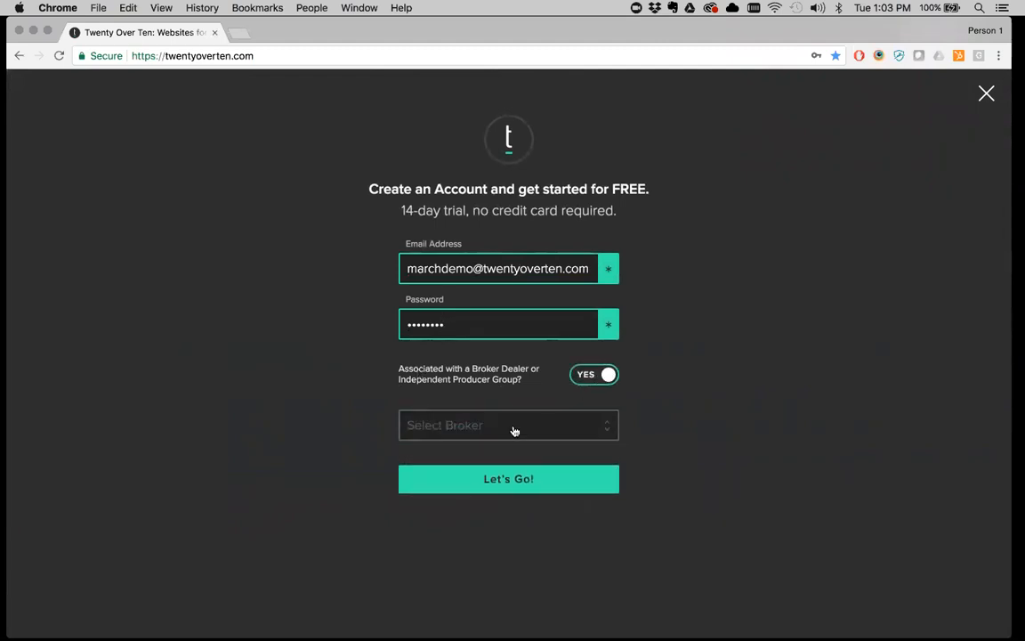
click(490, 432)
click(611, 378)
click(612, 375)
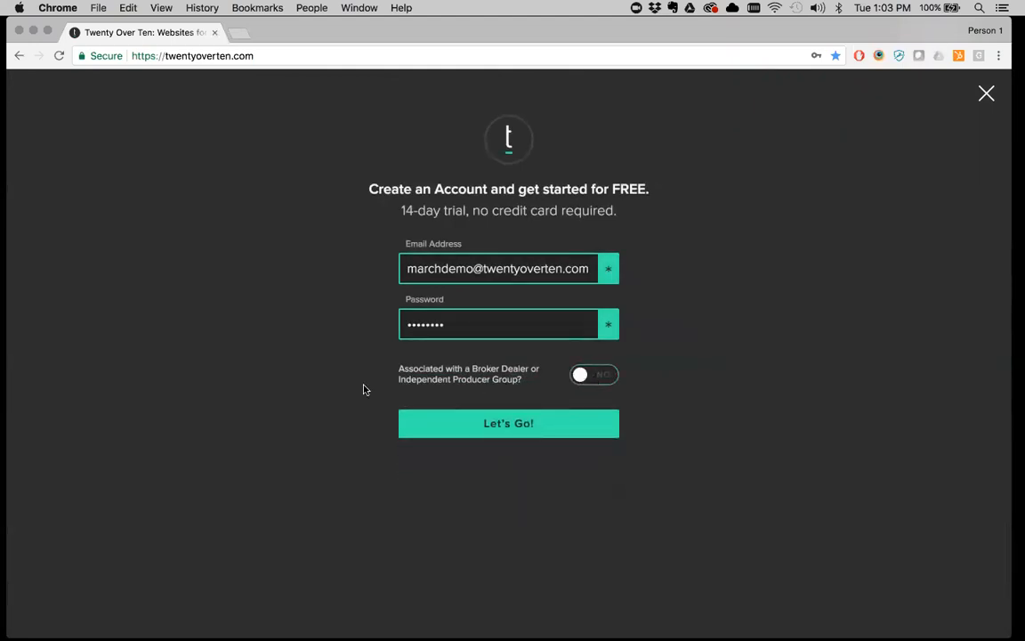
click(513, 425)
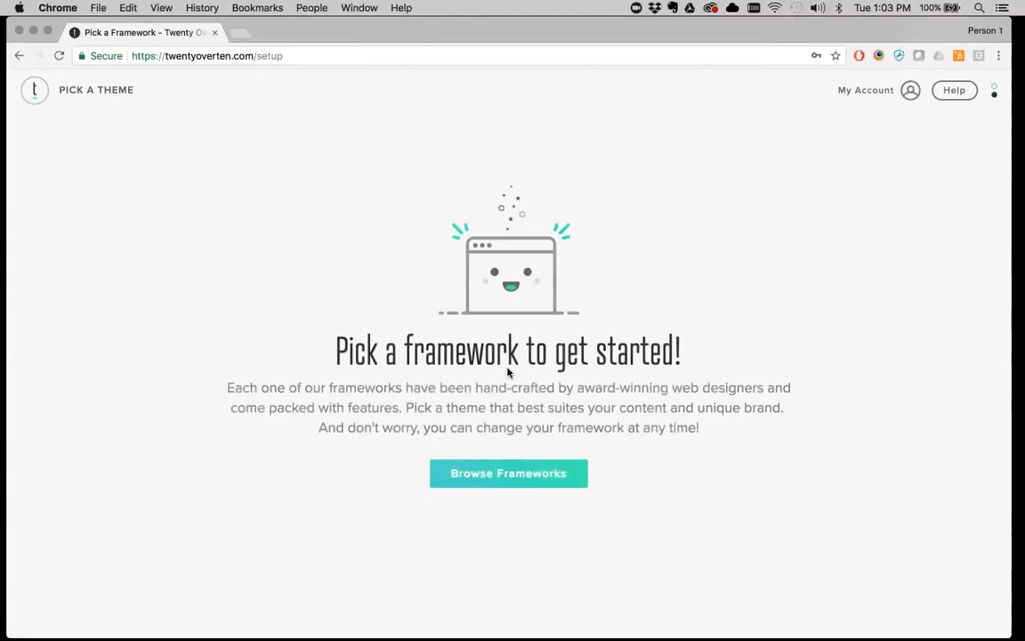
Browse the framework gallery and scroll down to the Iris card.
click(486, 473)
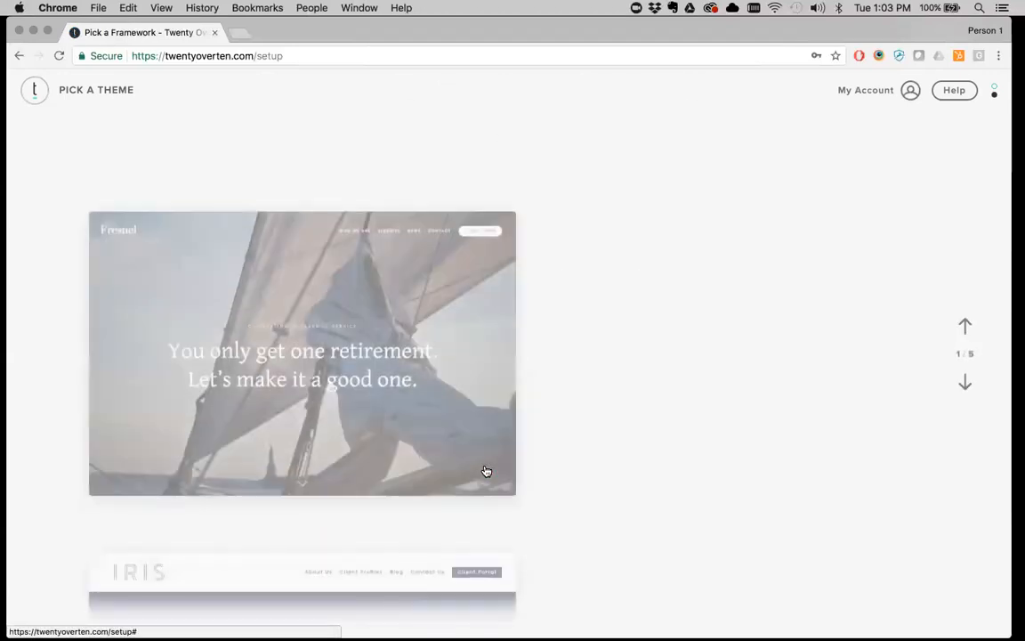
scroll(265, 324, down, 2)
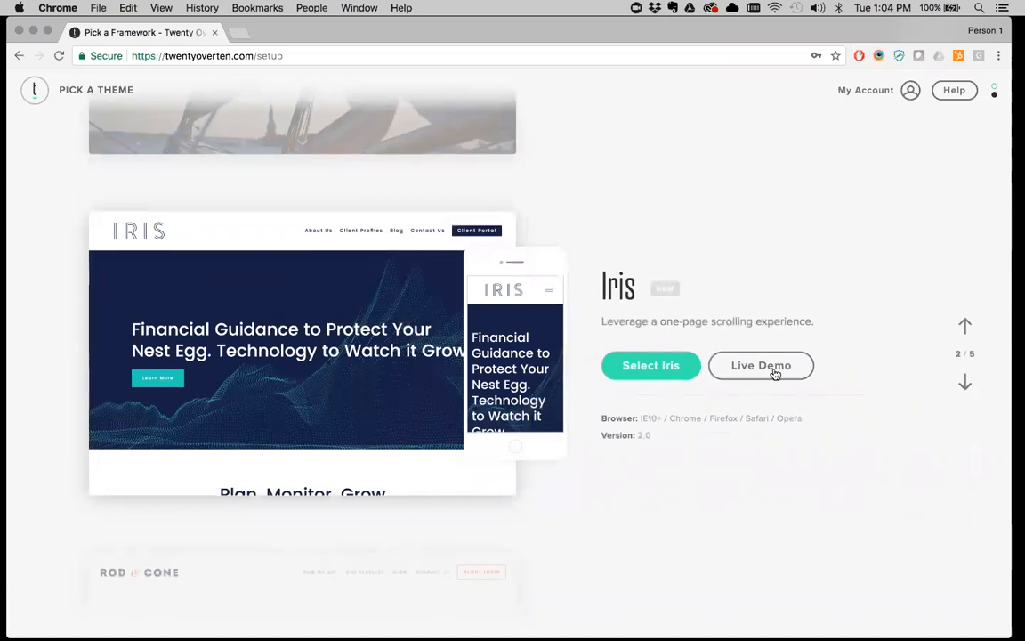
click(783, 365)
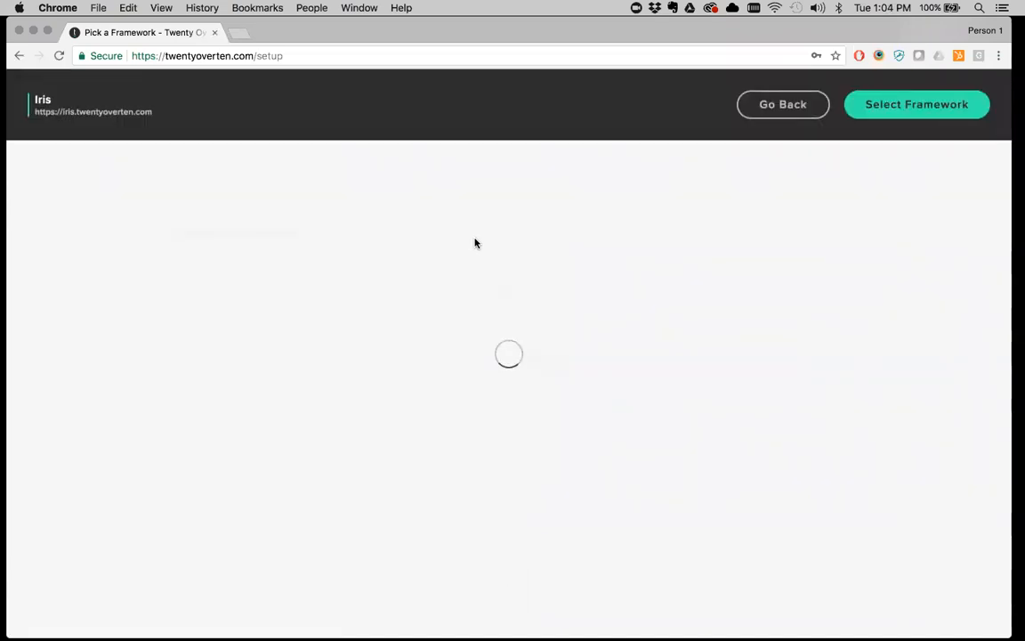
scroll(673, 189, down, 8)
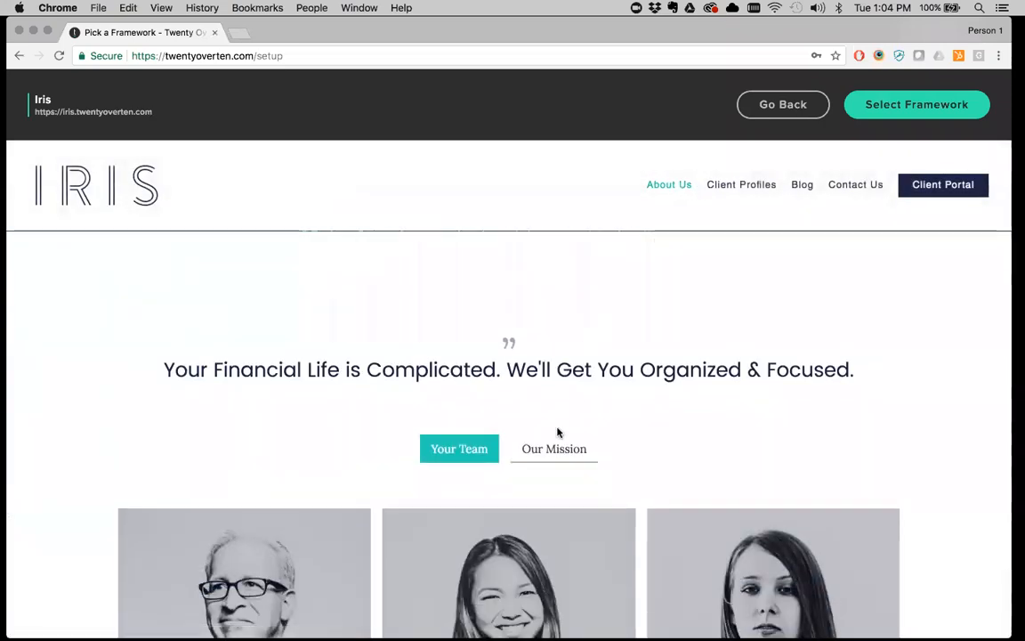
click(553, 448)
scroll(709, 196, down, 6)
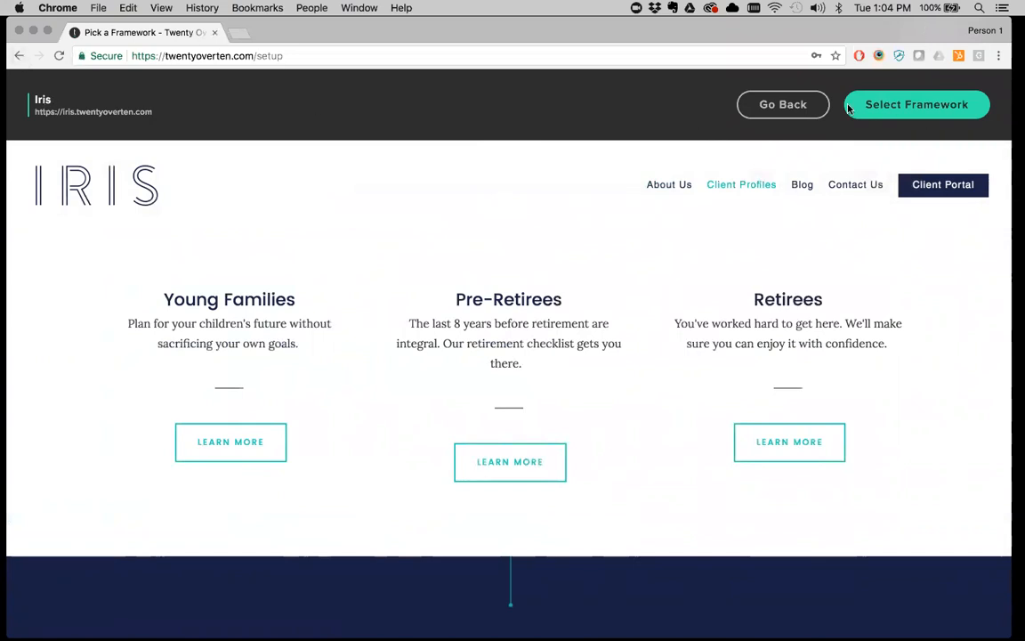
click(757, 105)
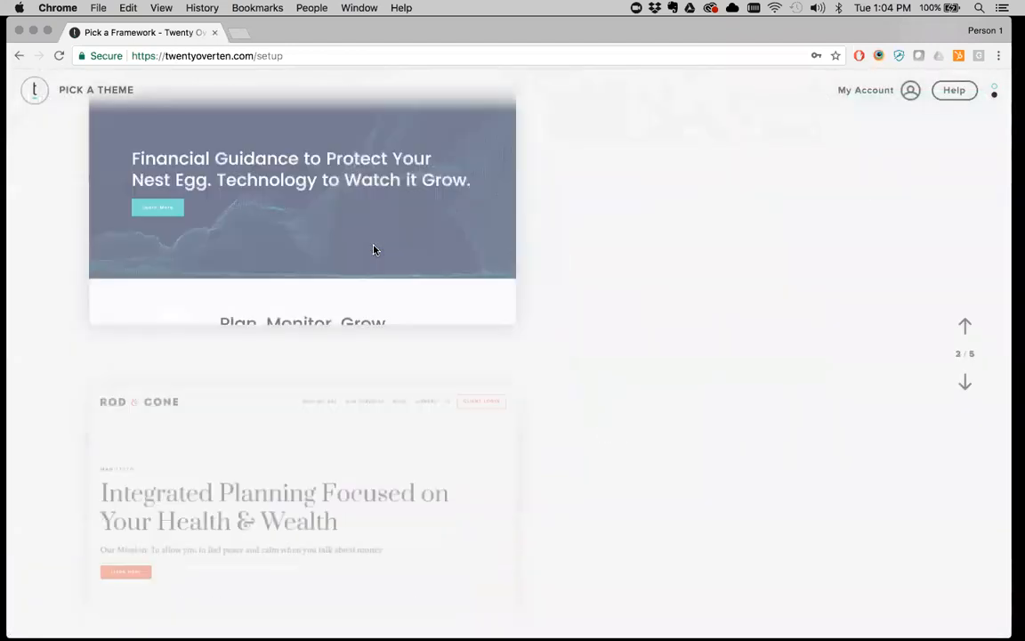
Compare the frameworks in the gallery and select Fresnel for the new site.
scroll(374, 250, down, 3)
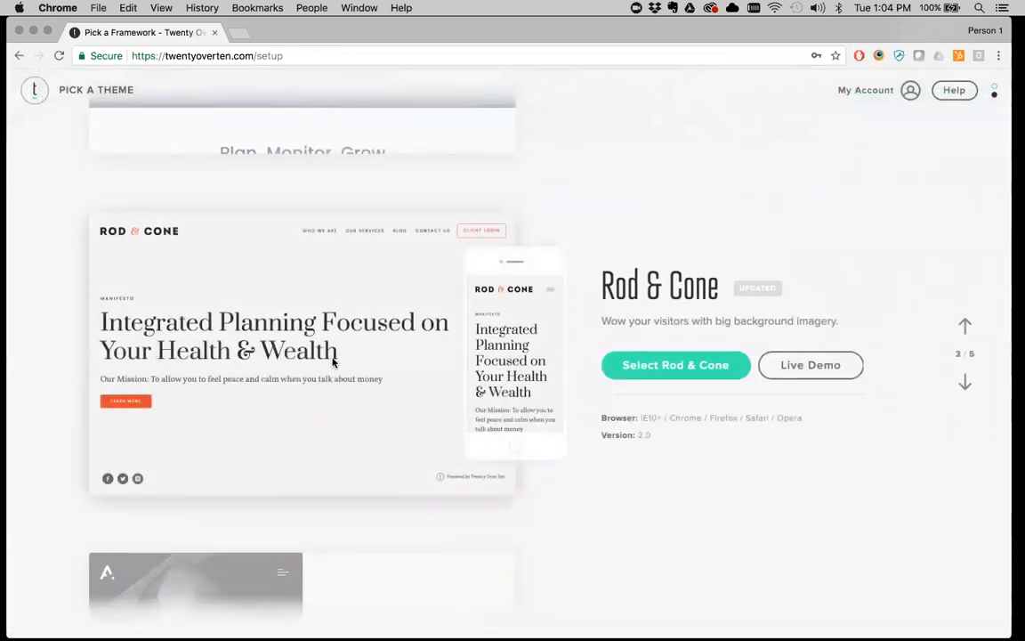
scroll(445, 334, down, 5)
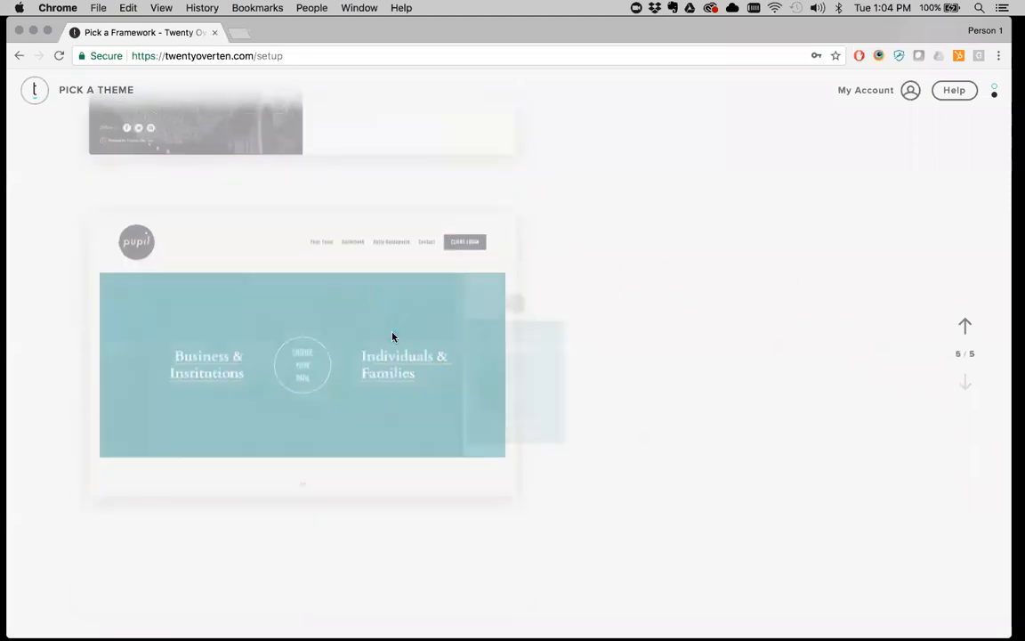
scroll(392, 335, up, 3)
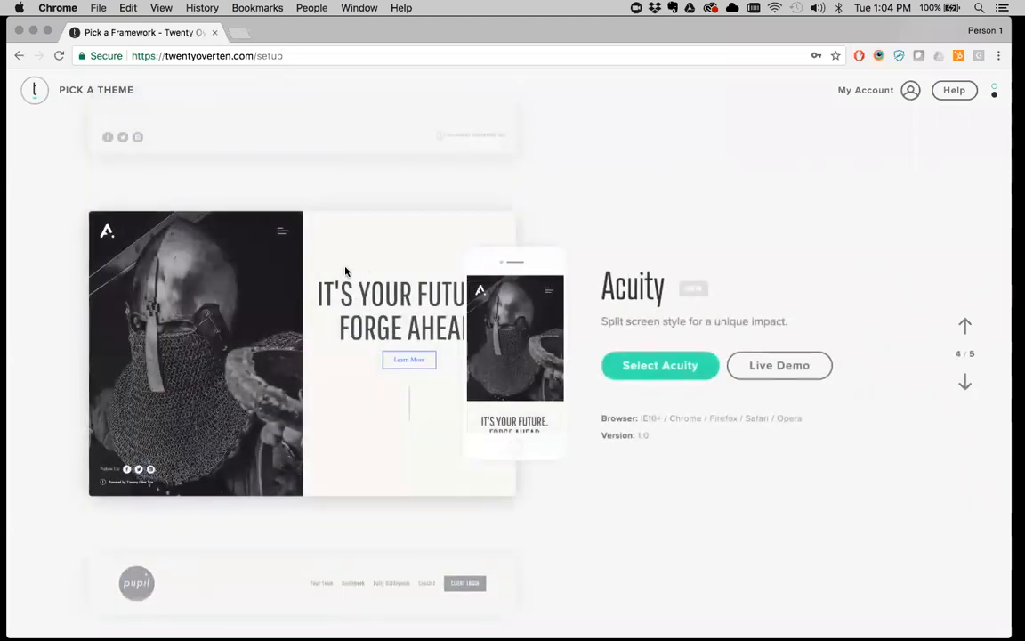
scroll(282, 238, up, 10)
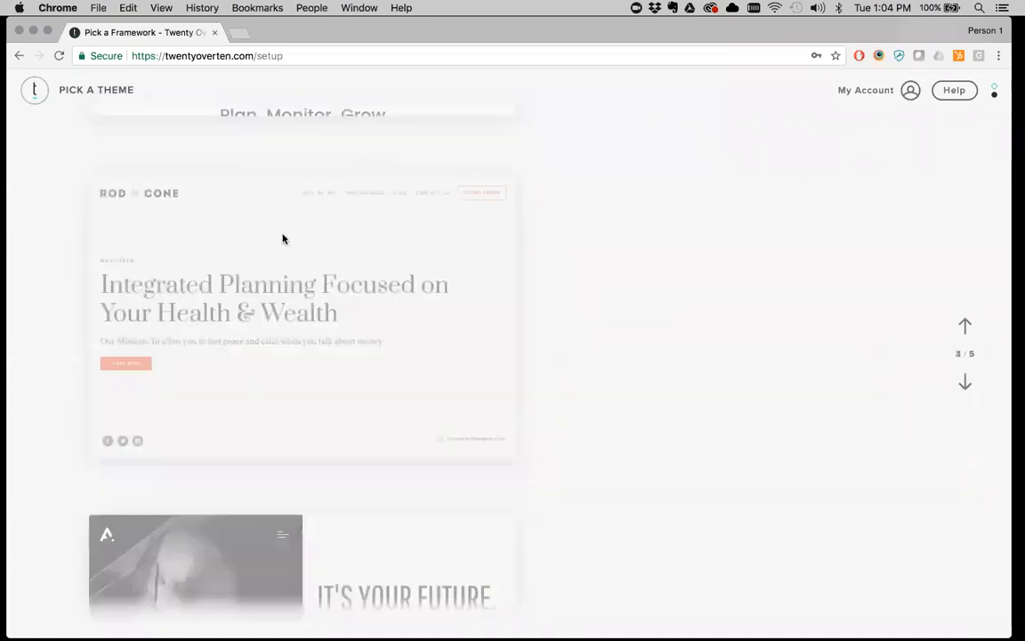
scroll(282, 238, up, 3)
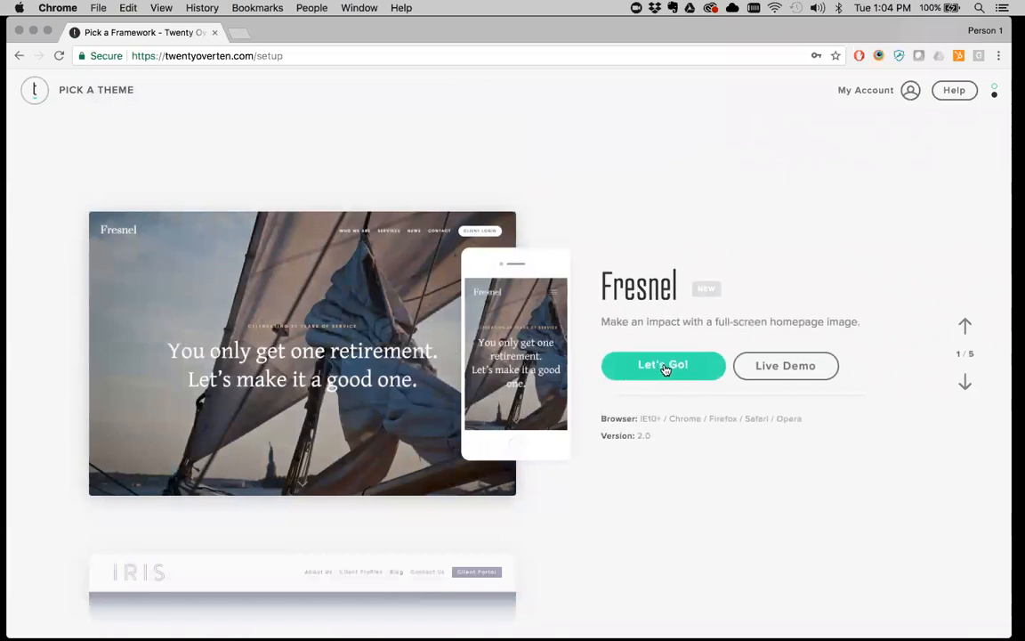
click(663, 367)
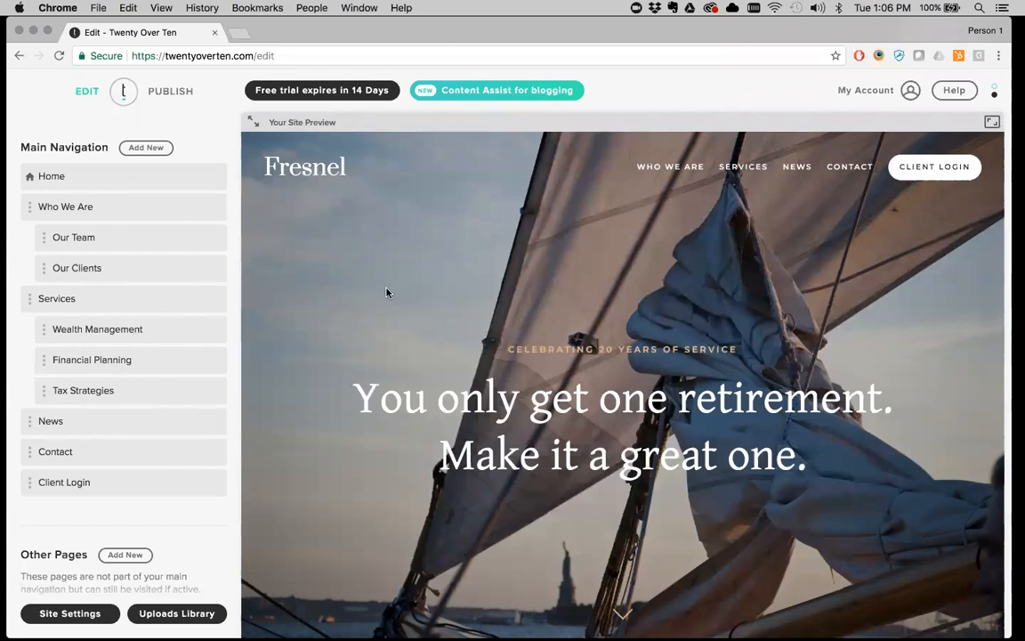
Open the site-wide settings and expand the Logo & Title section.
click(63, 615)
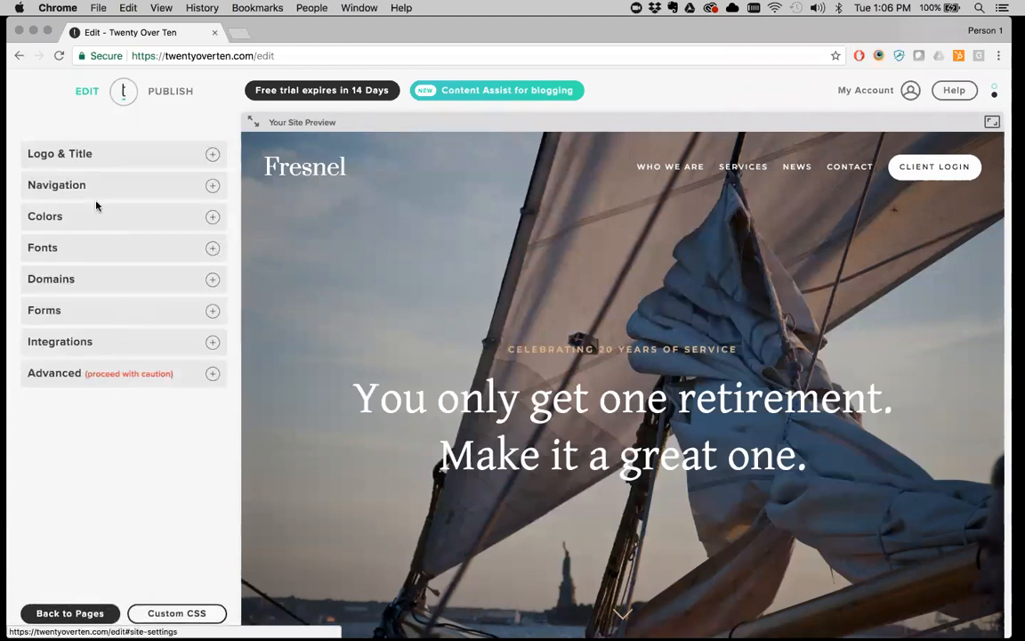
click(58, 157)
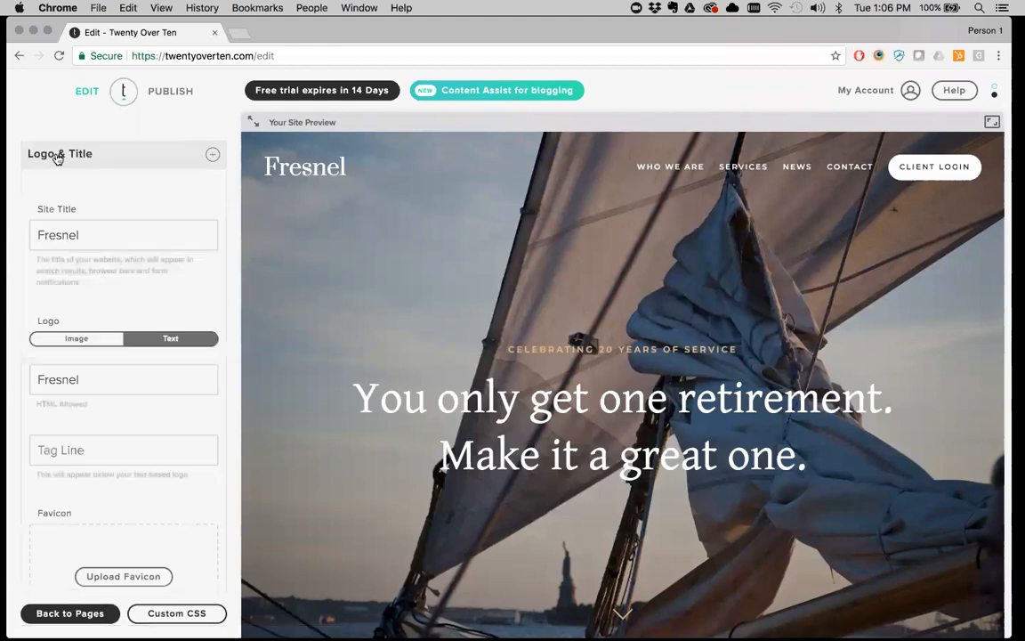
click(58, 157)
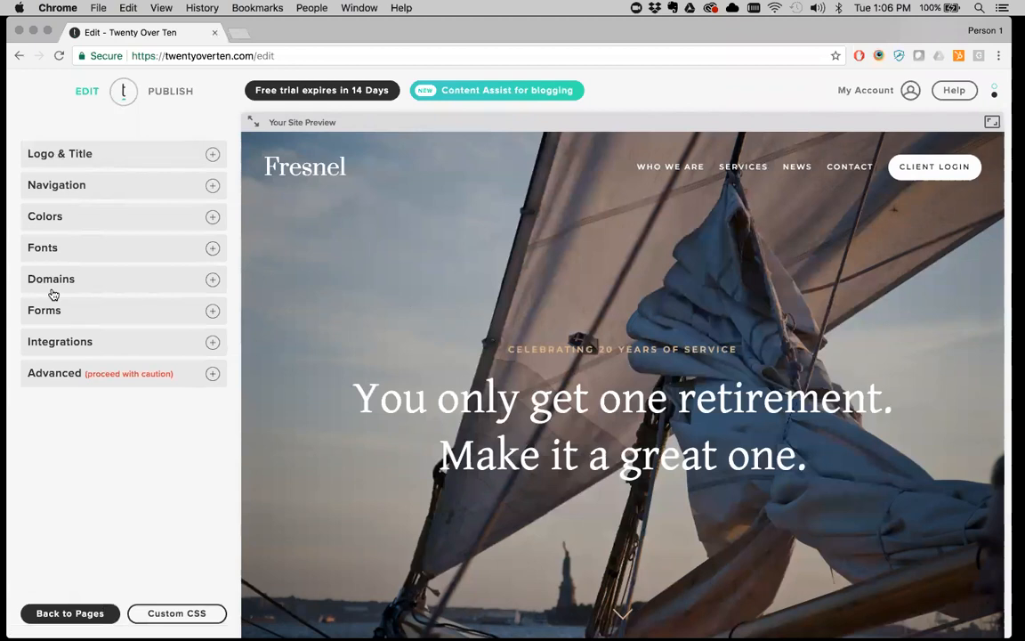
click(55, 153)
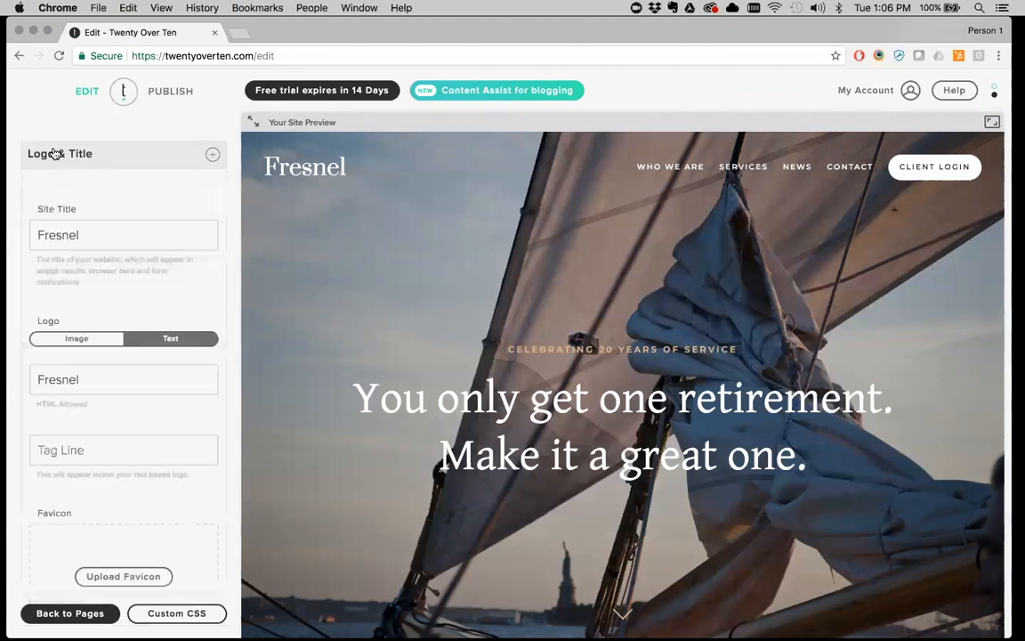
Replace the site title Fresnel with 'Twenty Over Ten Demo' and save it.
double_click(55, 233)
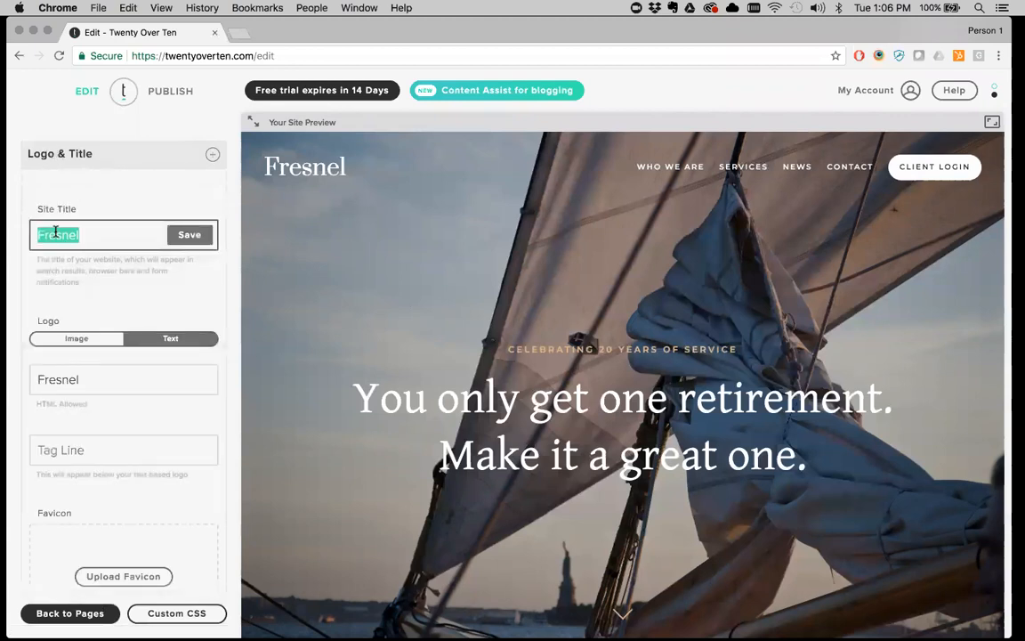
text(Twenty Over )
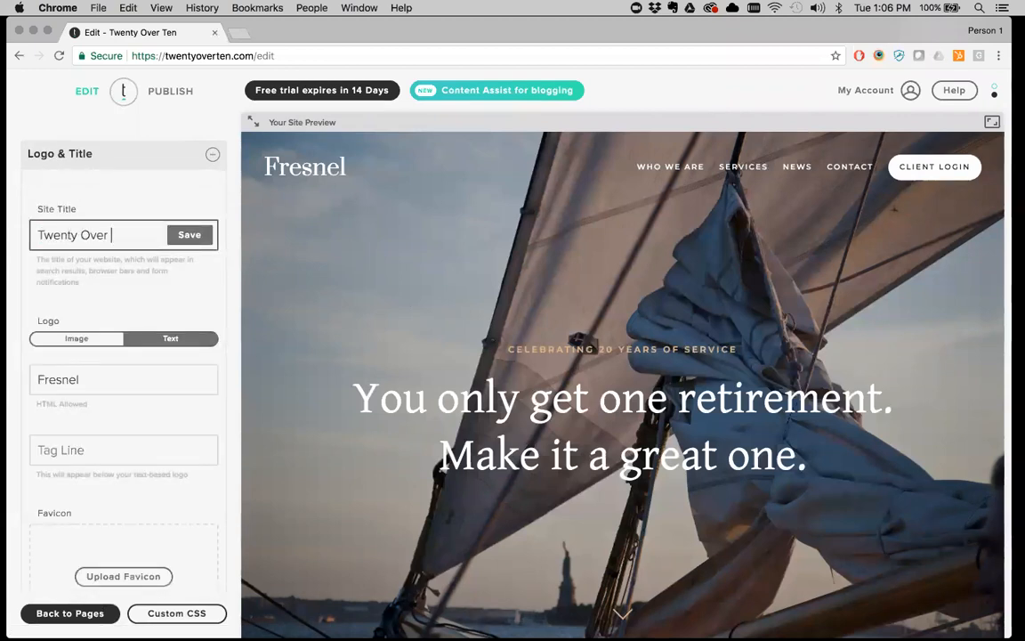
text(Ten Demo)
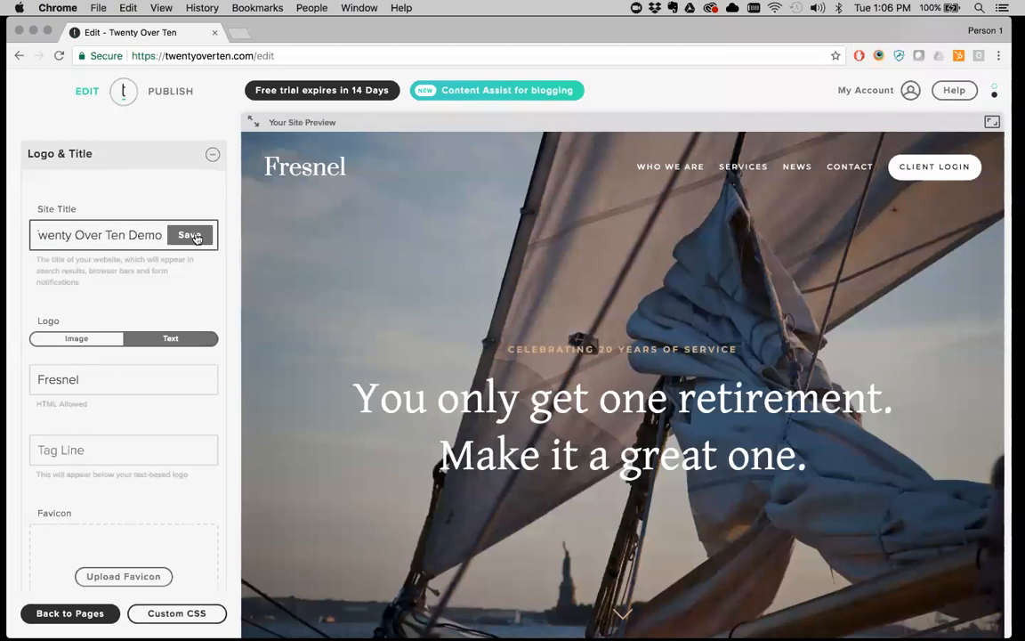
click(193, 236)
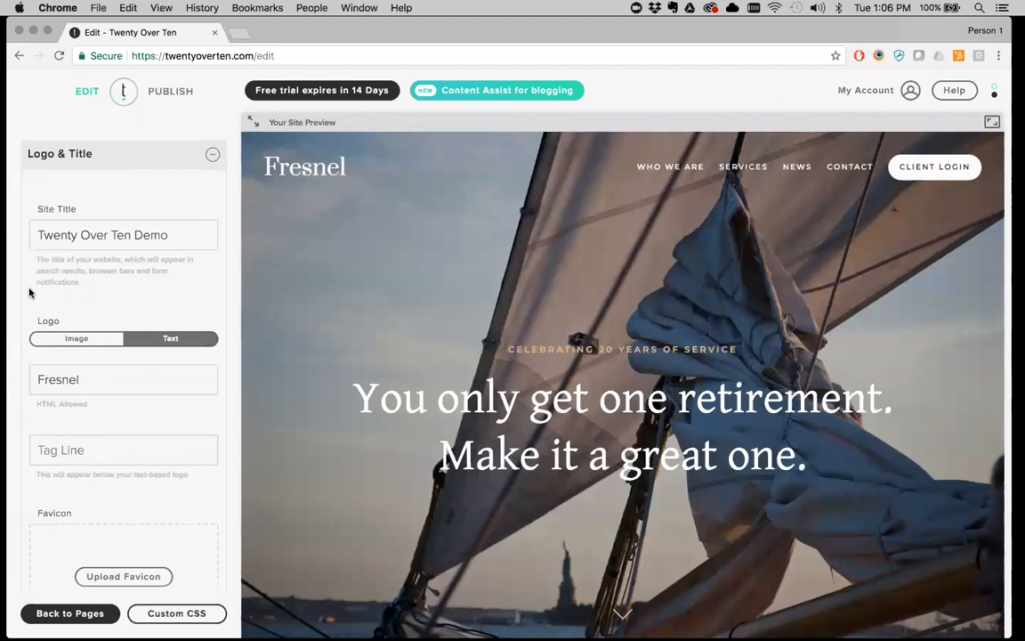
scroll(29, 291, down, 5)
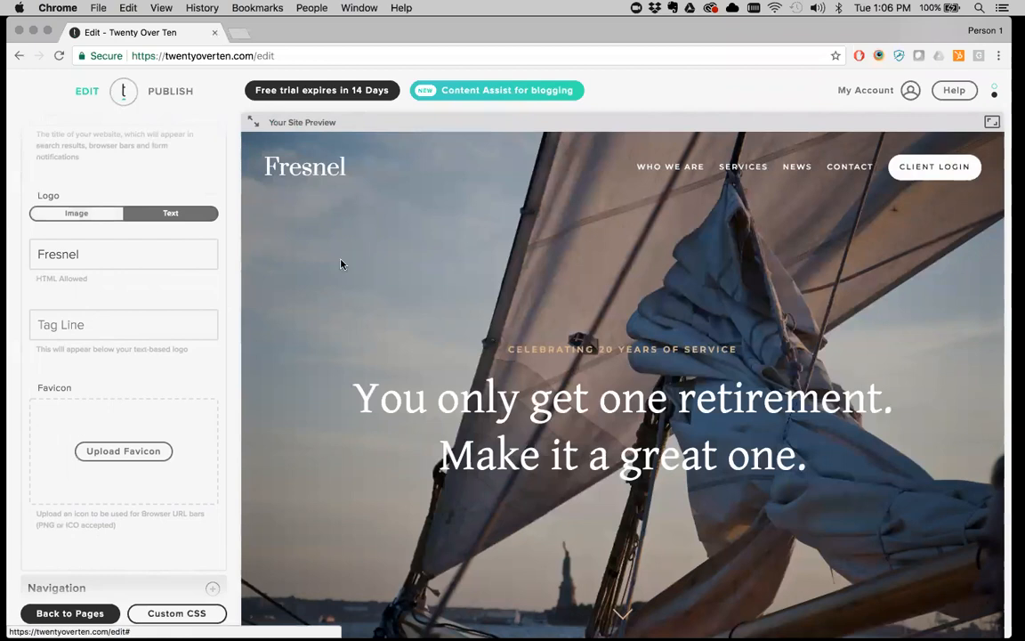
Add the tagline 'You can add a tagline' under the logo and save it.
click(77, 324)
text(You)
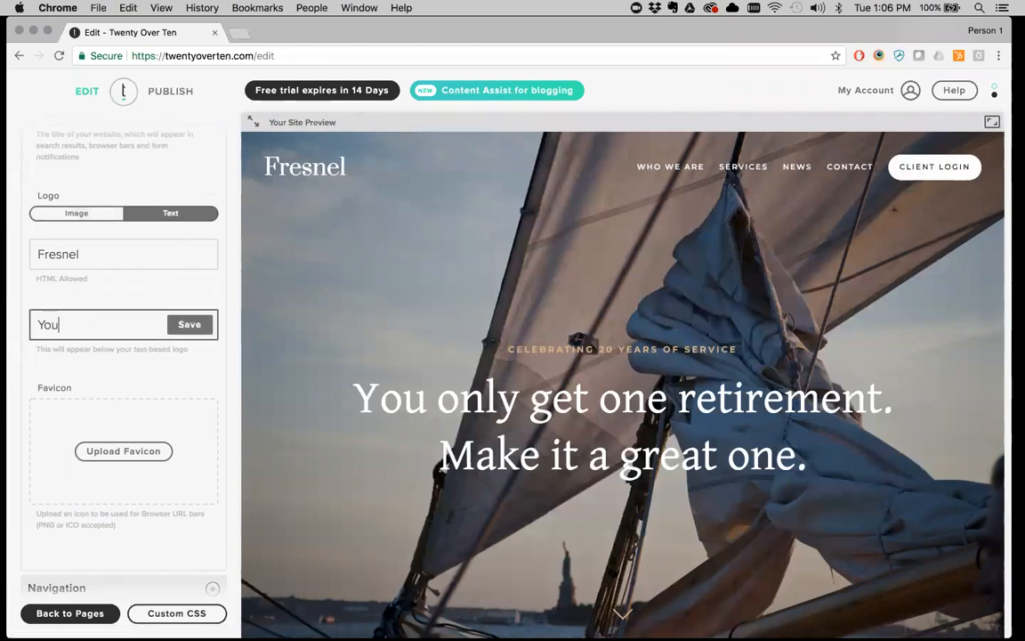
text( can add a tagline)
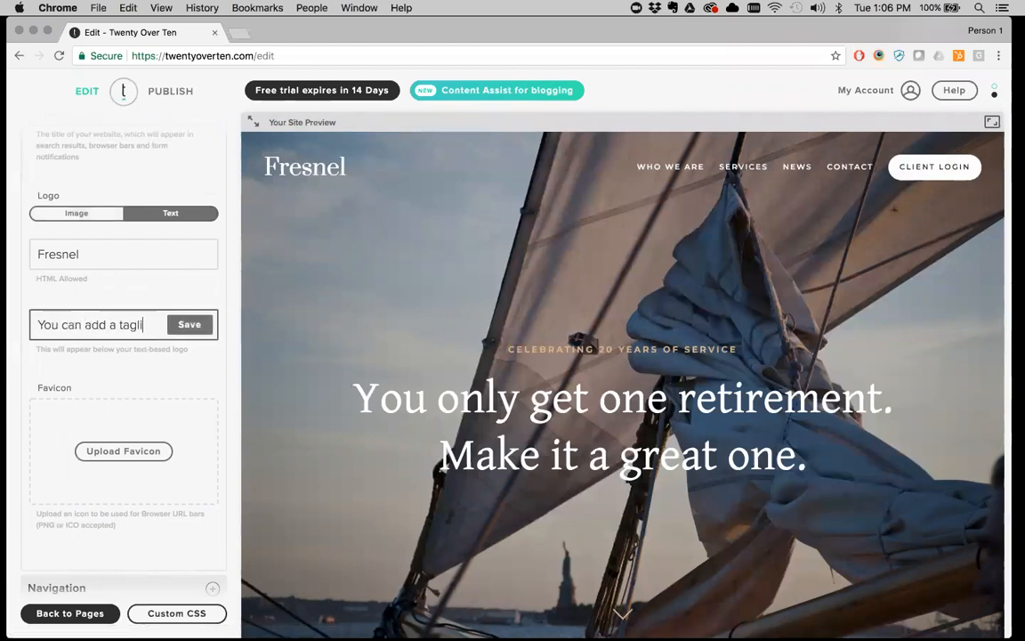
click(196, 325)
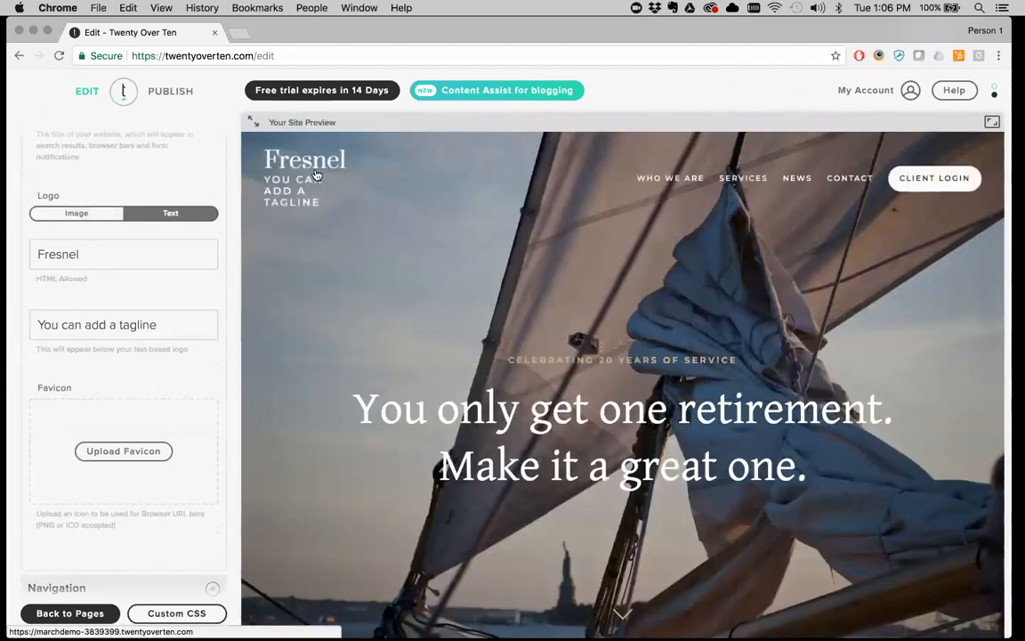
Clear the tagline again and switch the logo type from text to Image.
triple_click(133, 324)
key(BackSpace)
click(189, 324)
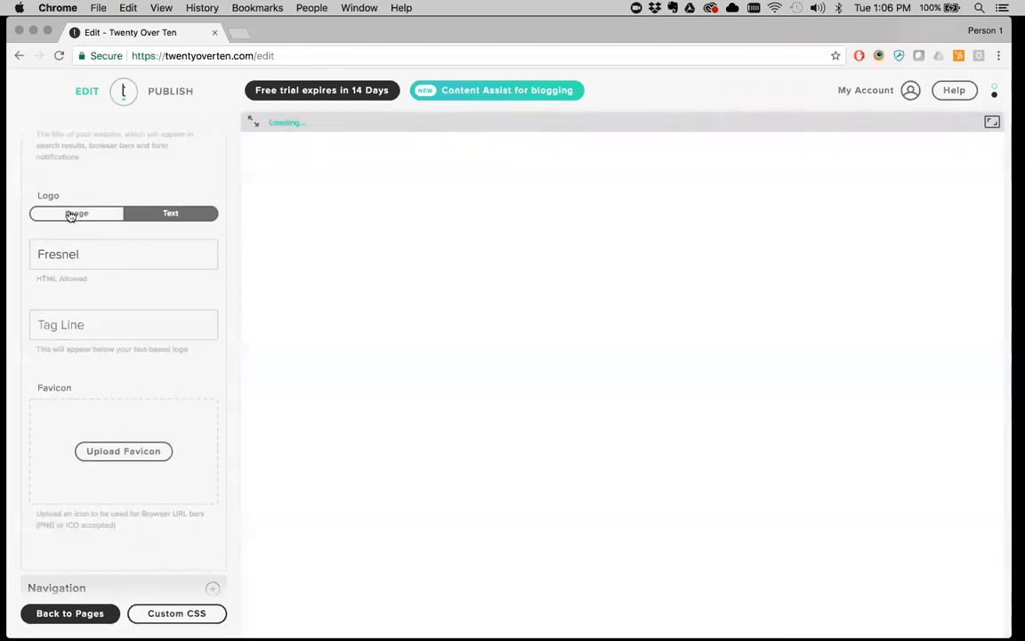
click(70, 215)
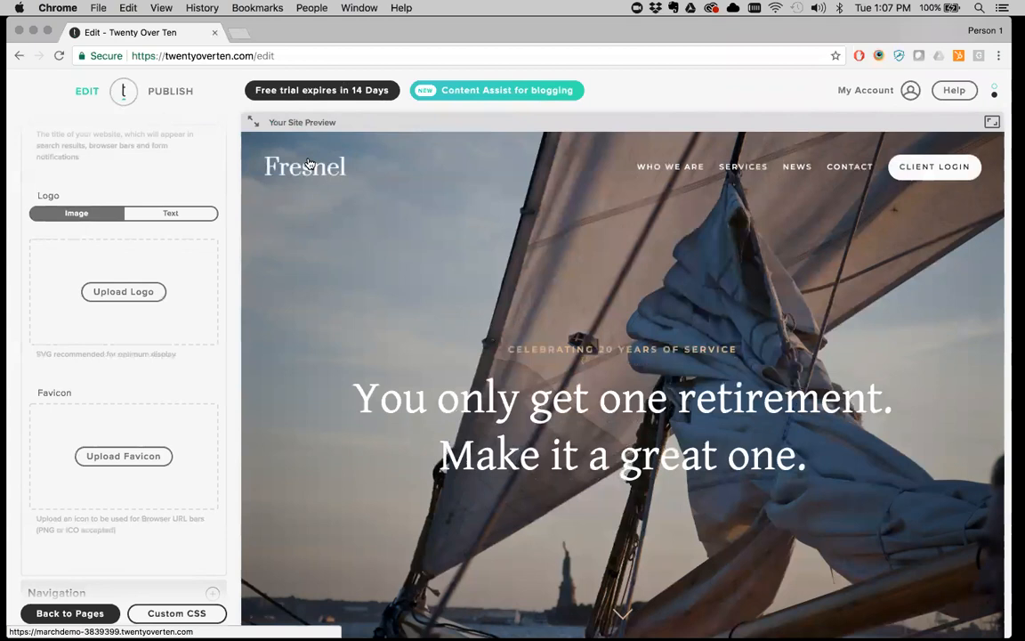
Upload TwentyOverTenlogo_dark_web_cropped.png from the assets folder as the site logo.
click(140, 291)
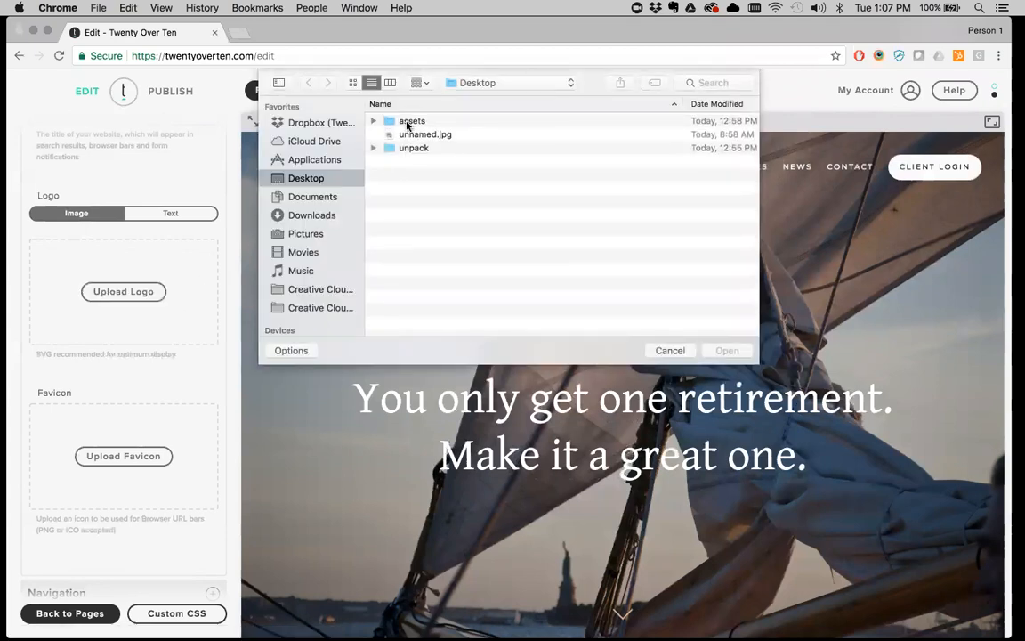
double_click(407, 125)
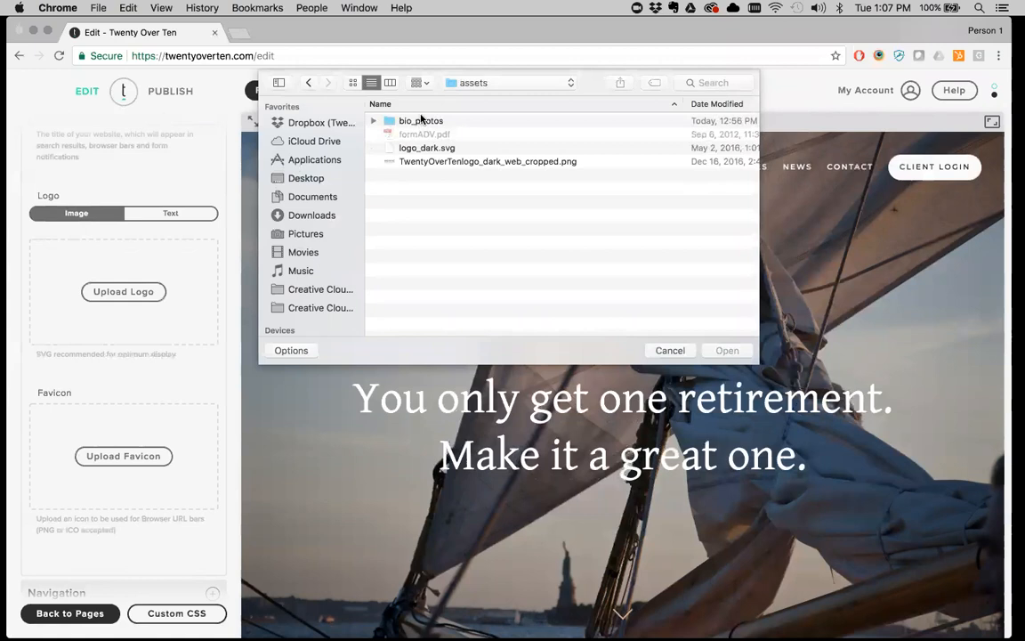
click(428, 162)
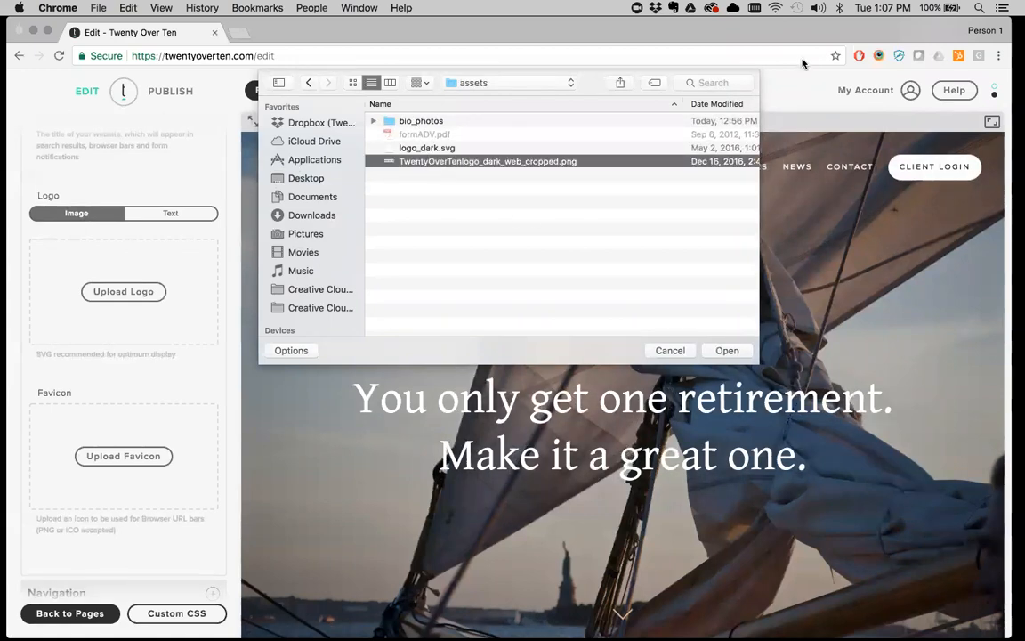
click(727, 350)
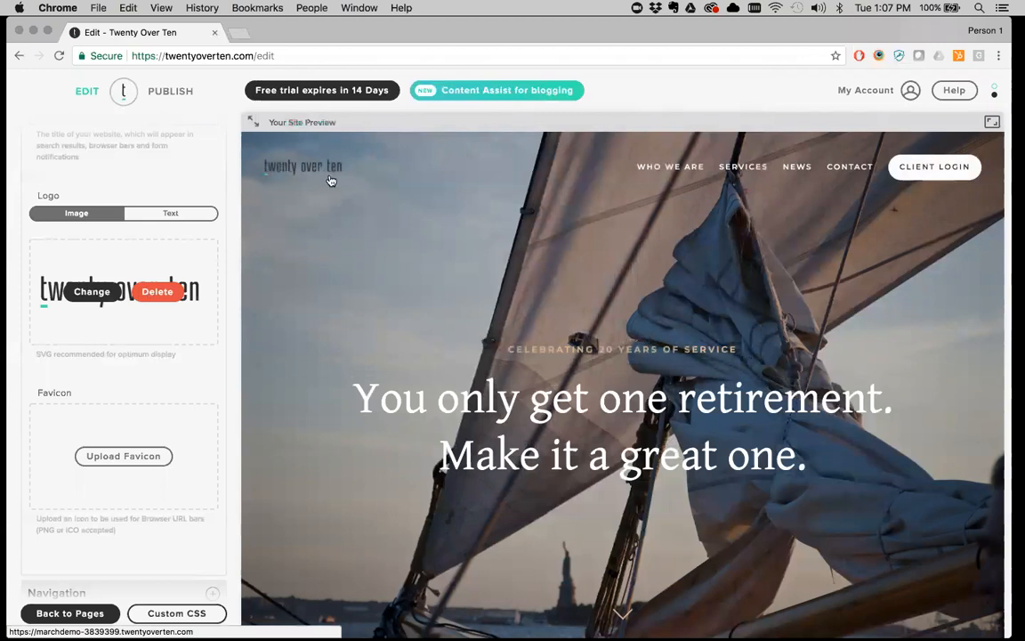
scroll(120, 212, up, 3)
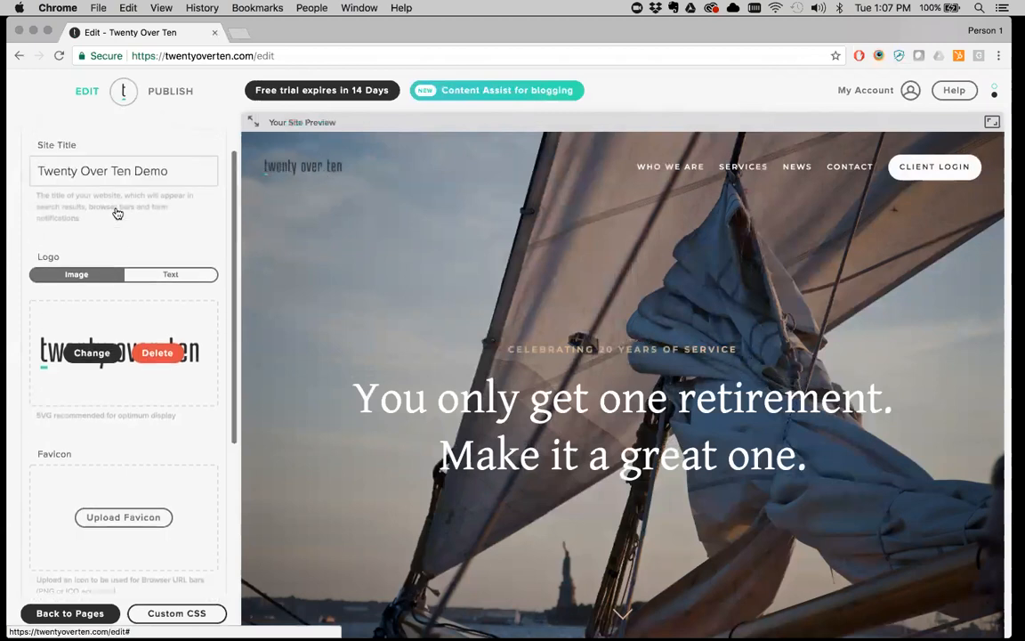
scroll(124, 285, down, 5)
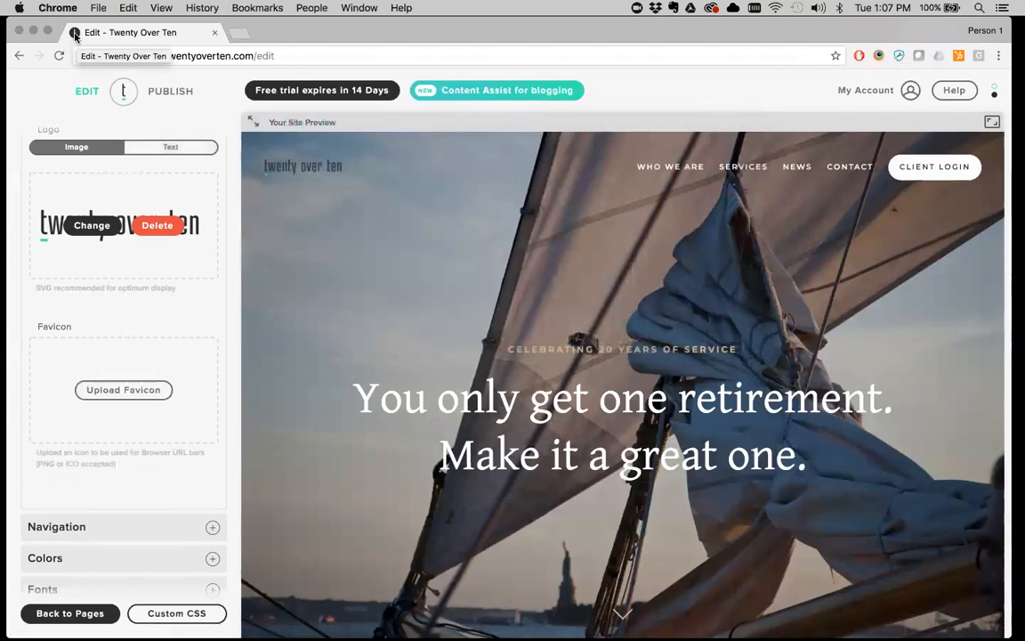
scroll(79, 106, up, 4)
In Navigation, widen the logo container to 205px and make the header non-transparent over images.
click(59, 153)
click(55, 185)
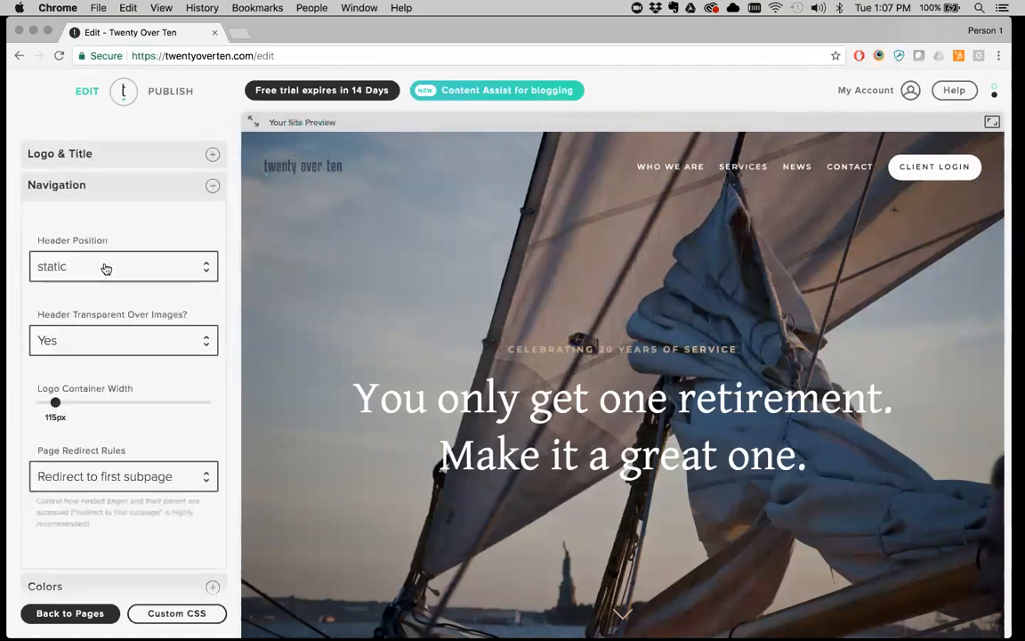
drag(55, 403, 105, 405)
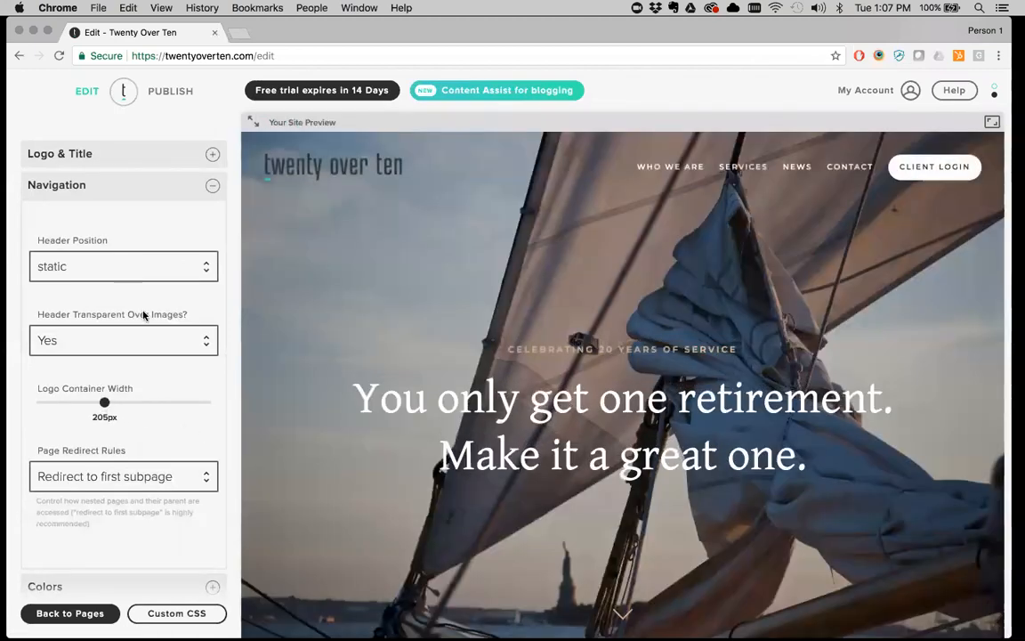
click(159, 352)
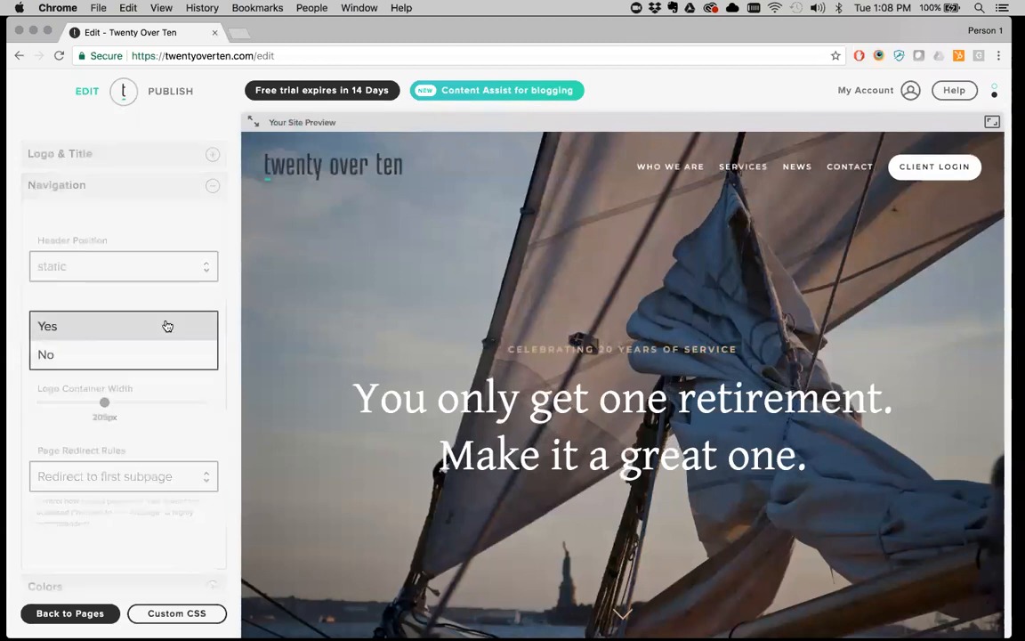
click(146, 352)
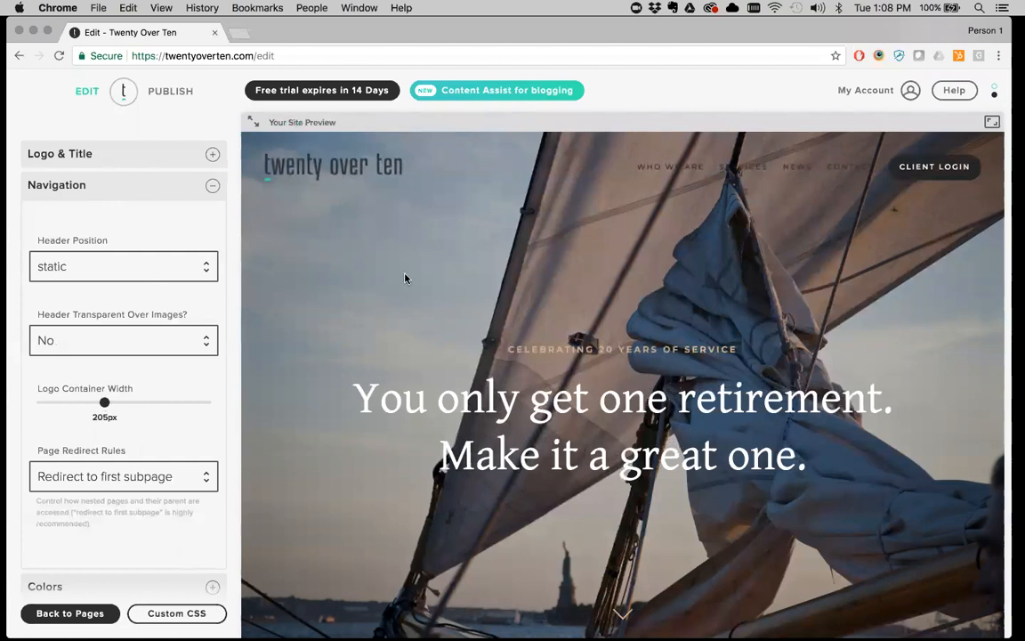
Change the Header Position from static to fixed.
scroll(405, 279, down, 5)
scroll(405, 279, up, 5)
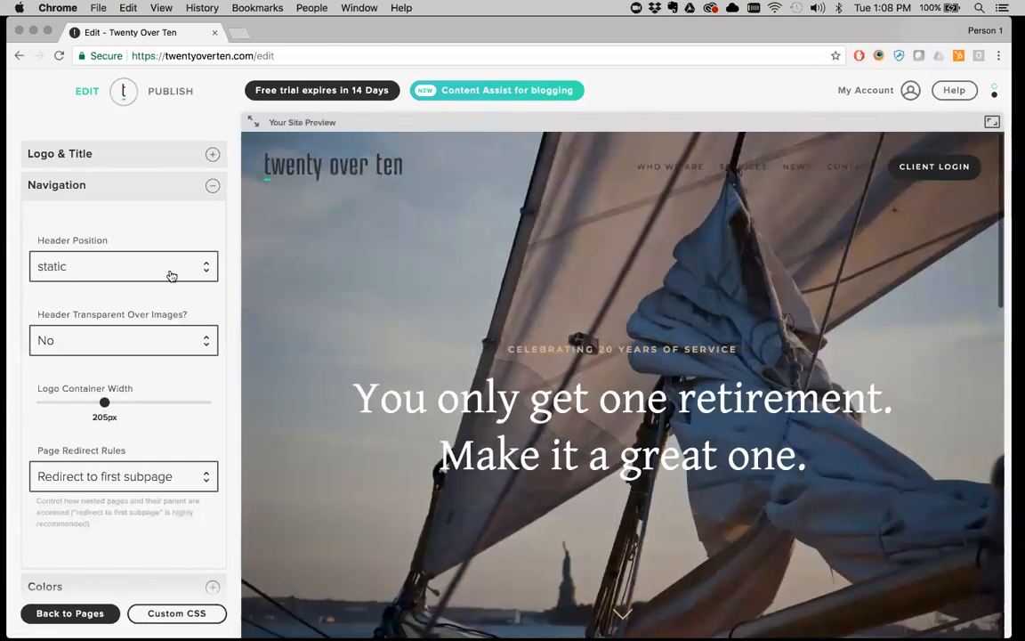
click(146, 276)
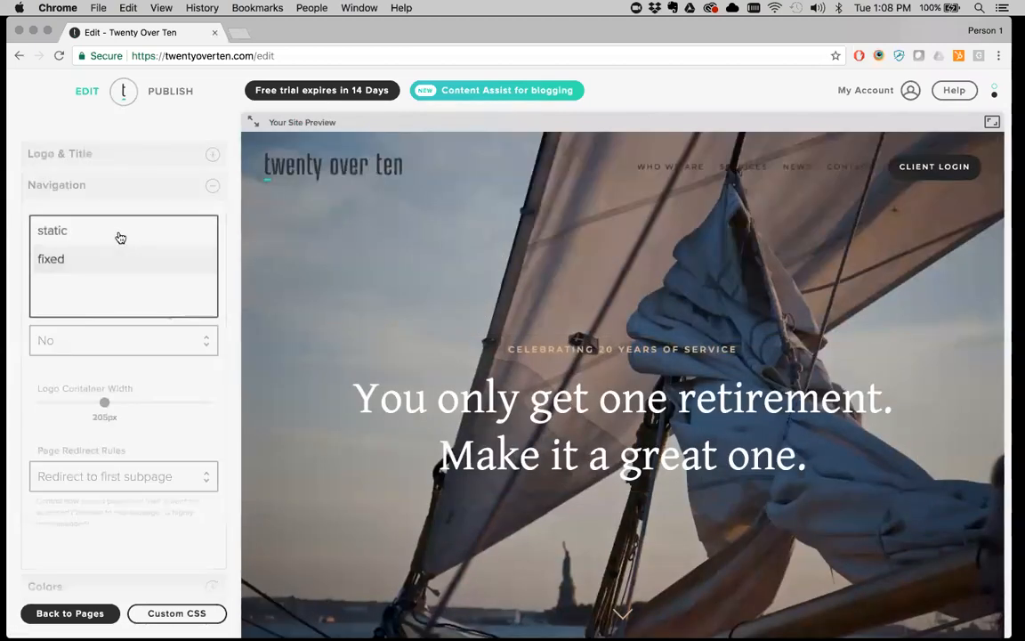
click(108, 264)
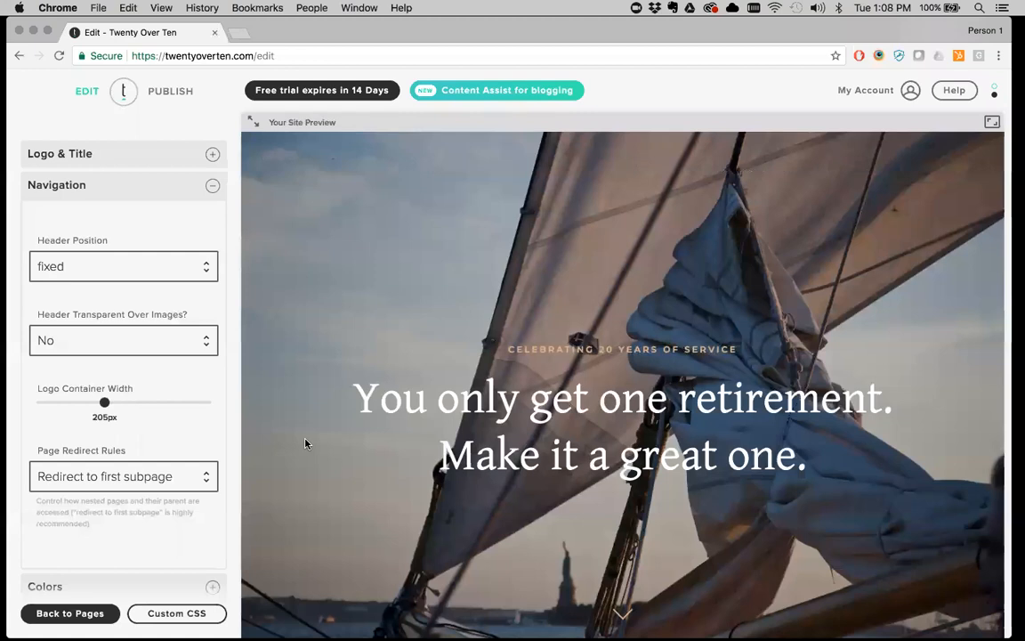
scroll(305, 443, down, 5)
scroll(305, 443, up, 5)
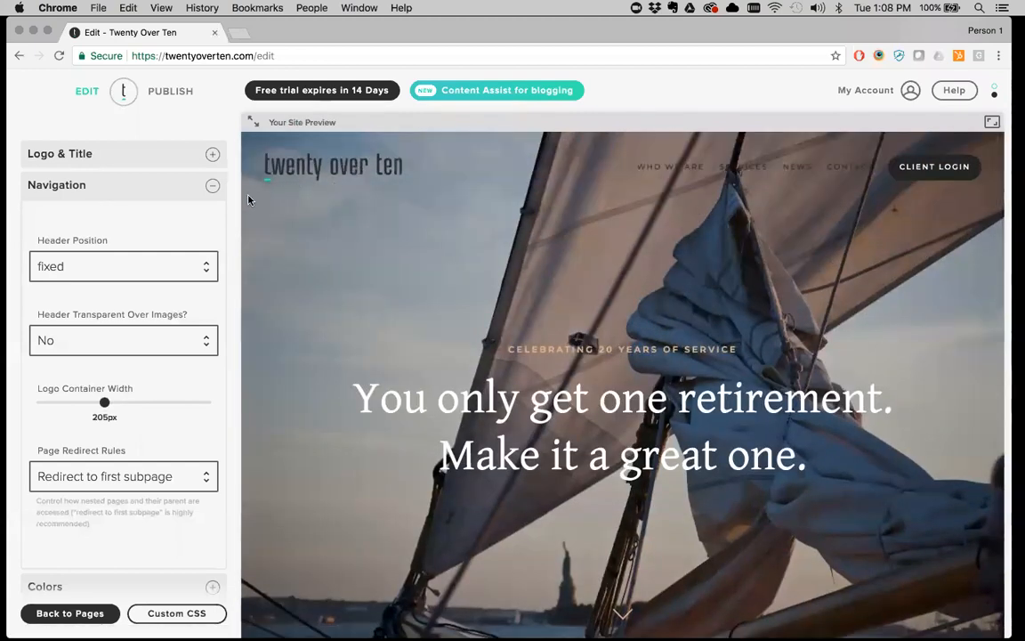
In Colors, set the navigation background to white, #ffffff.
click(37, 187)
click(41, 220)
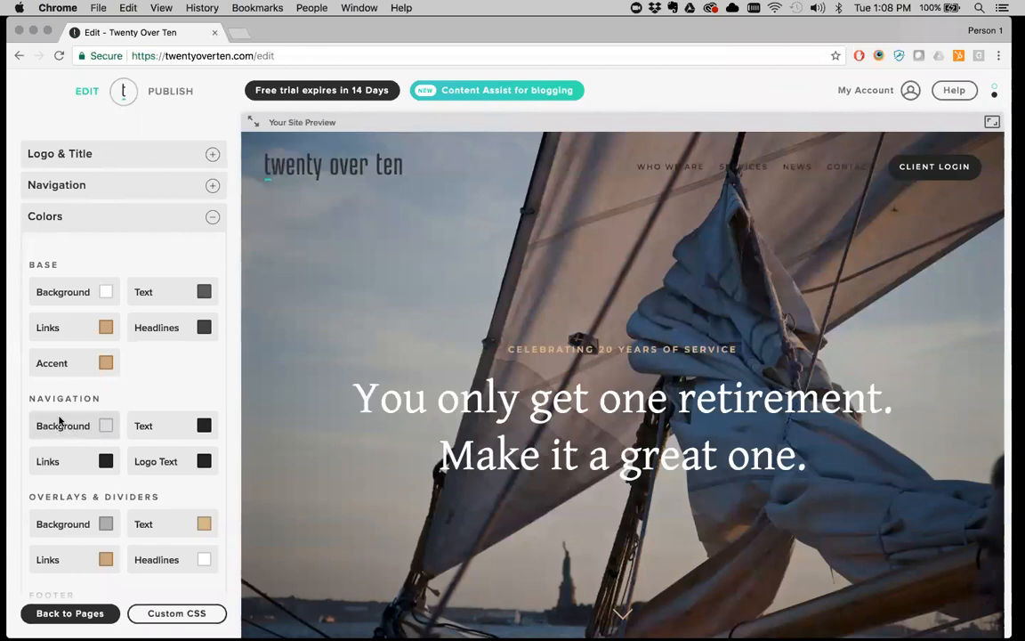
click(105, 428)
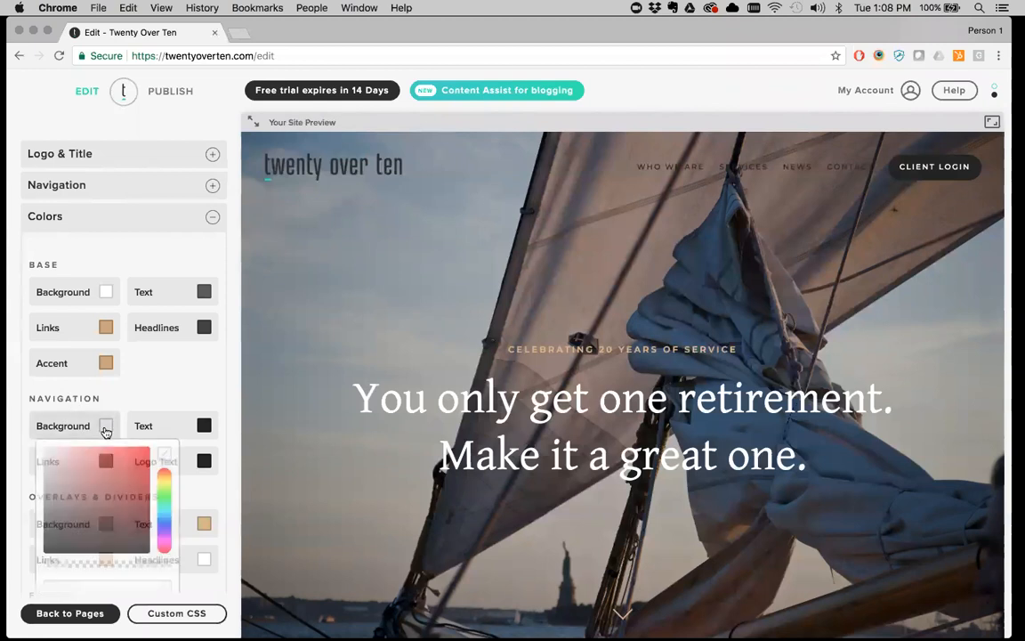
scroll(181, 366, down, 3)
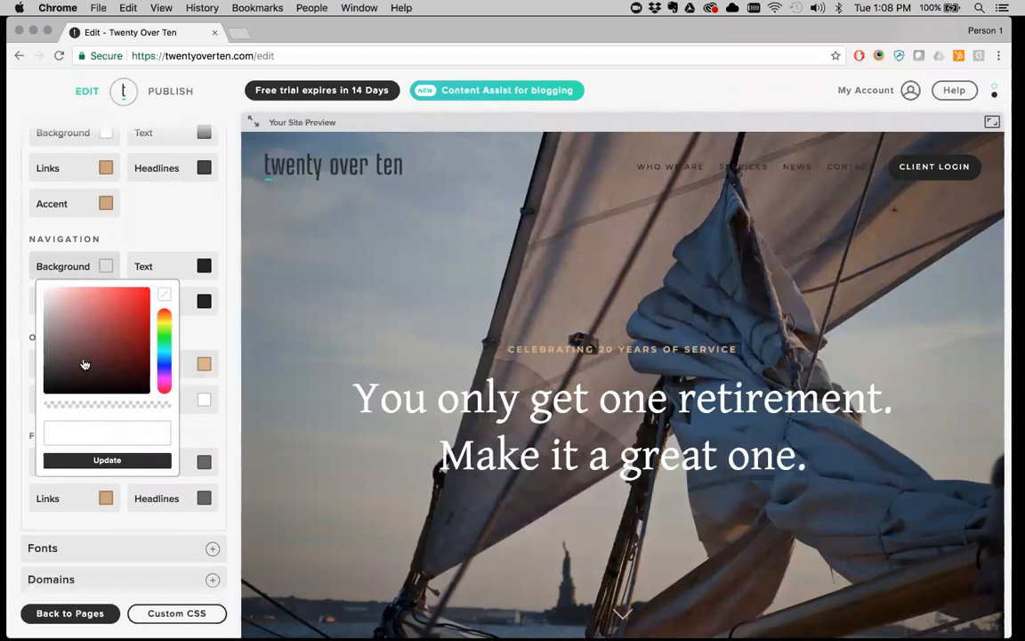
click(82, 428)
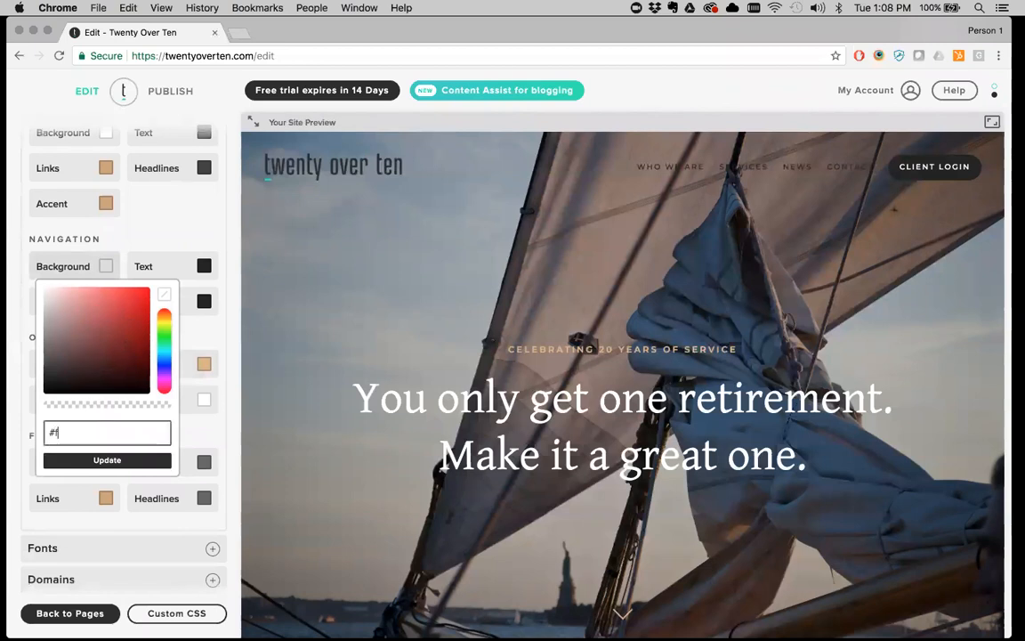
text(#ffffff)
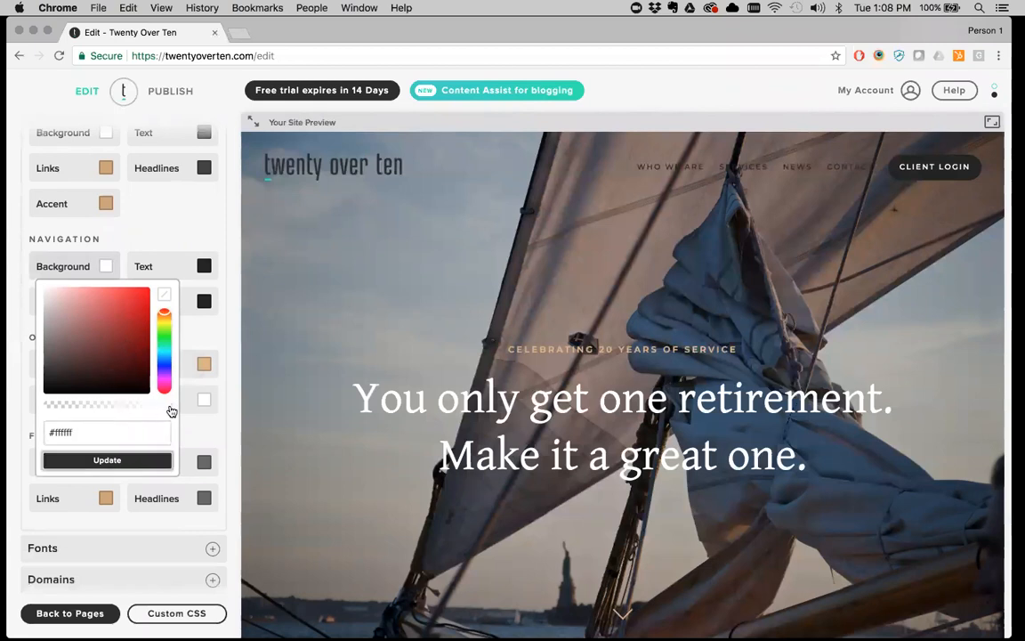
click(131, 458)
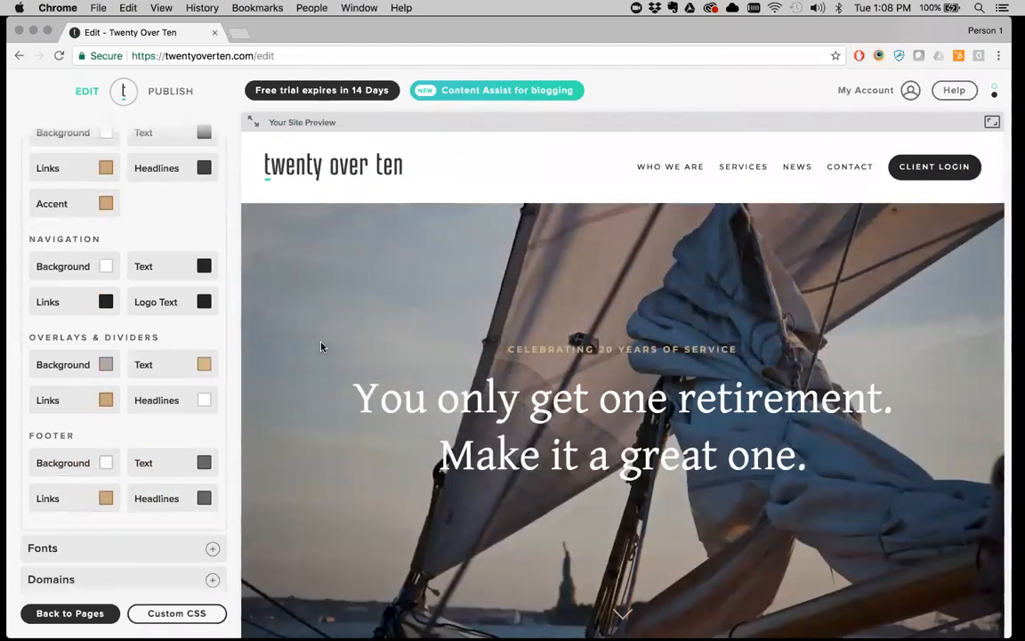
Make the navigation background slightly translucent, rgba(255, 255, 255, 0.894), and review the preview down to the footer.
click(106, 267)
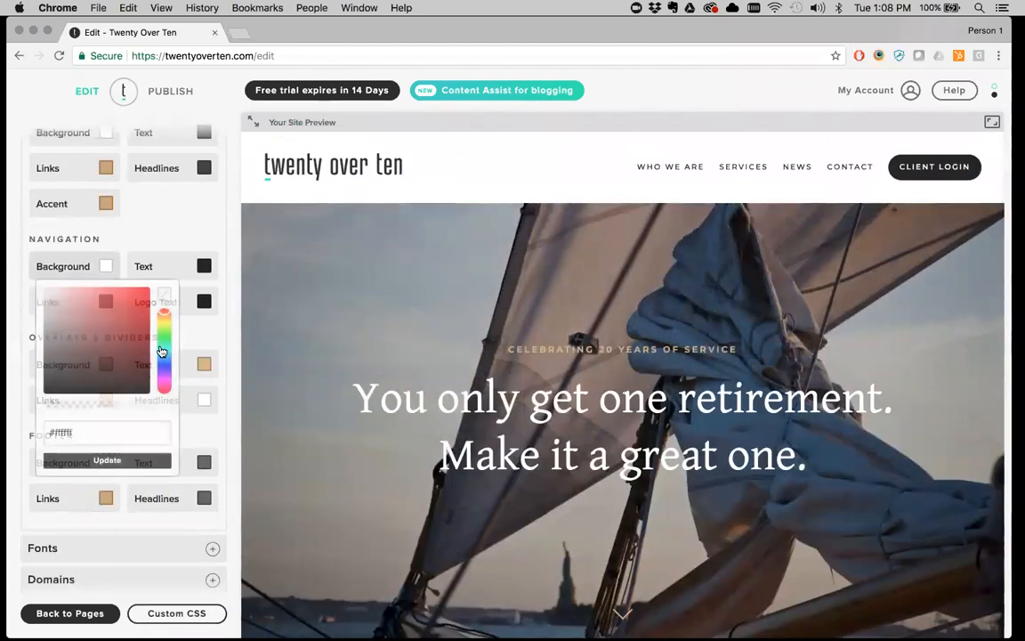
drag(162, 406, 157, 406)
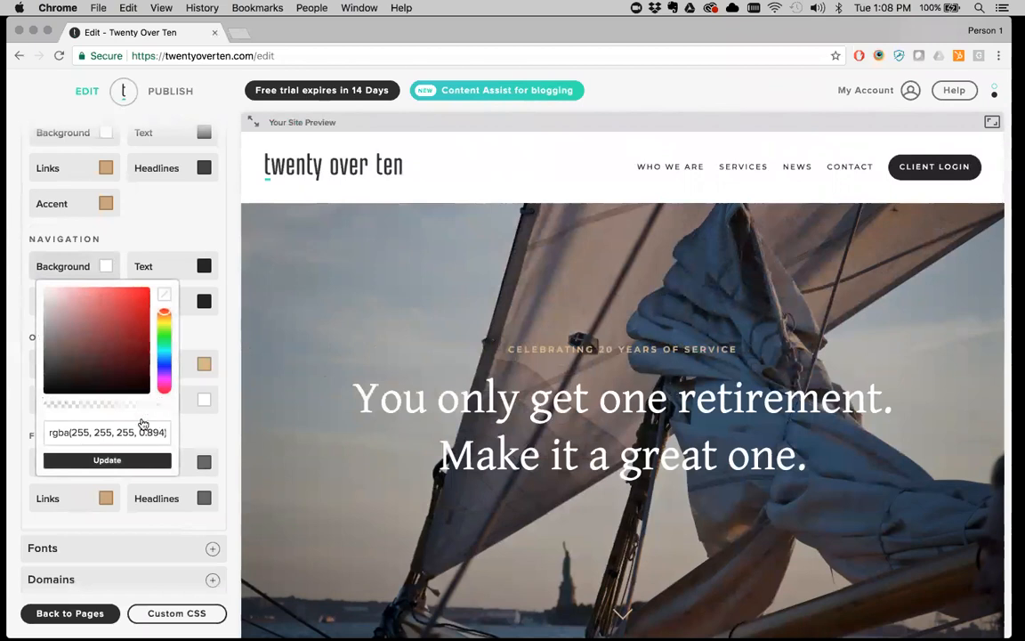
click(107, 460)
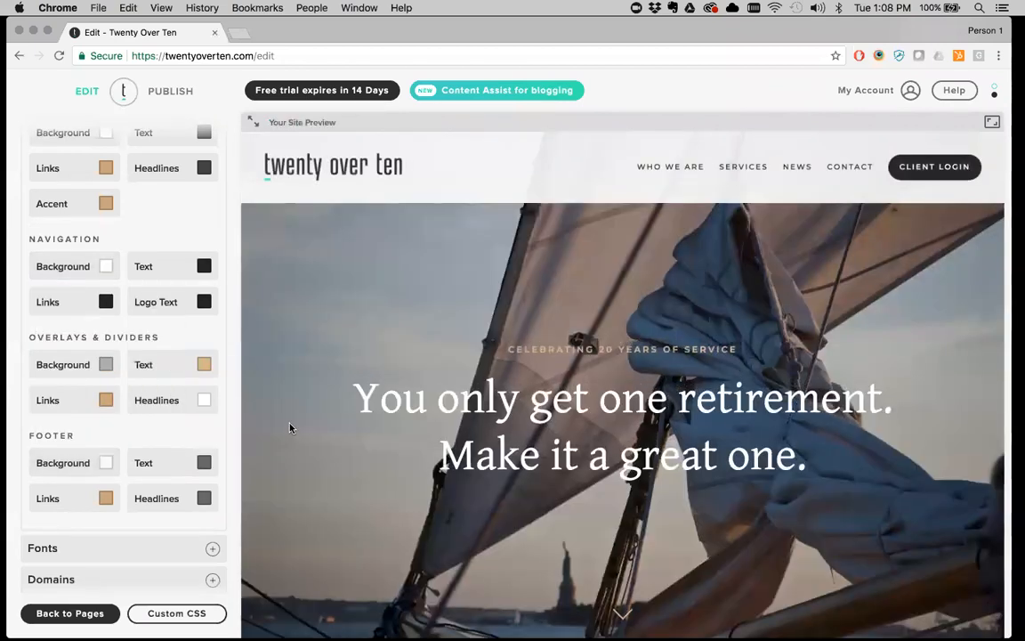
scroll(290, 428, down, 5)
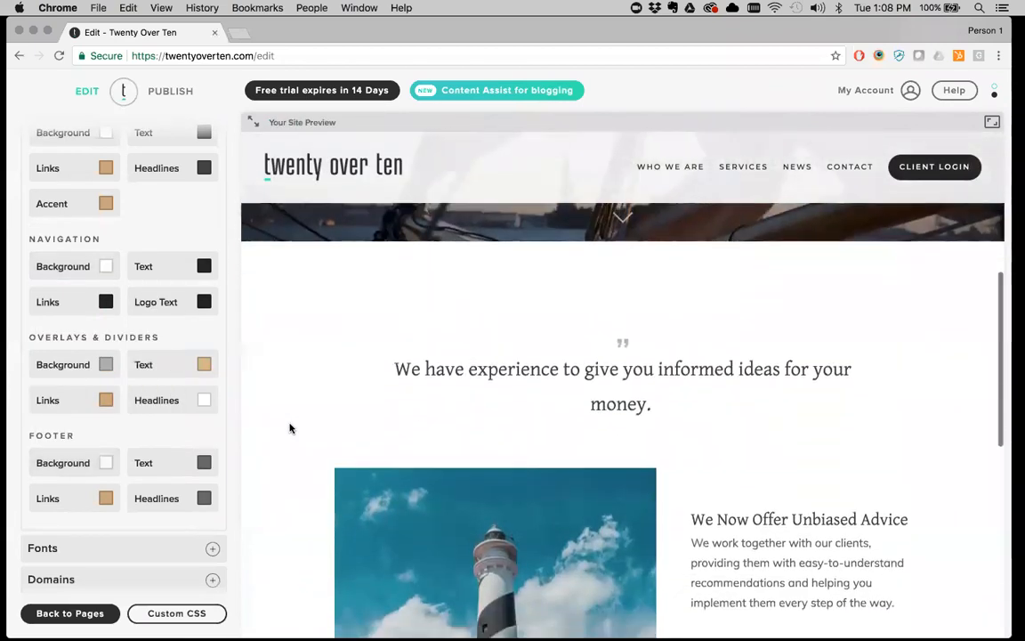
scroll(289, 428, up, 5)
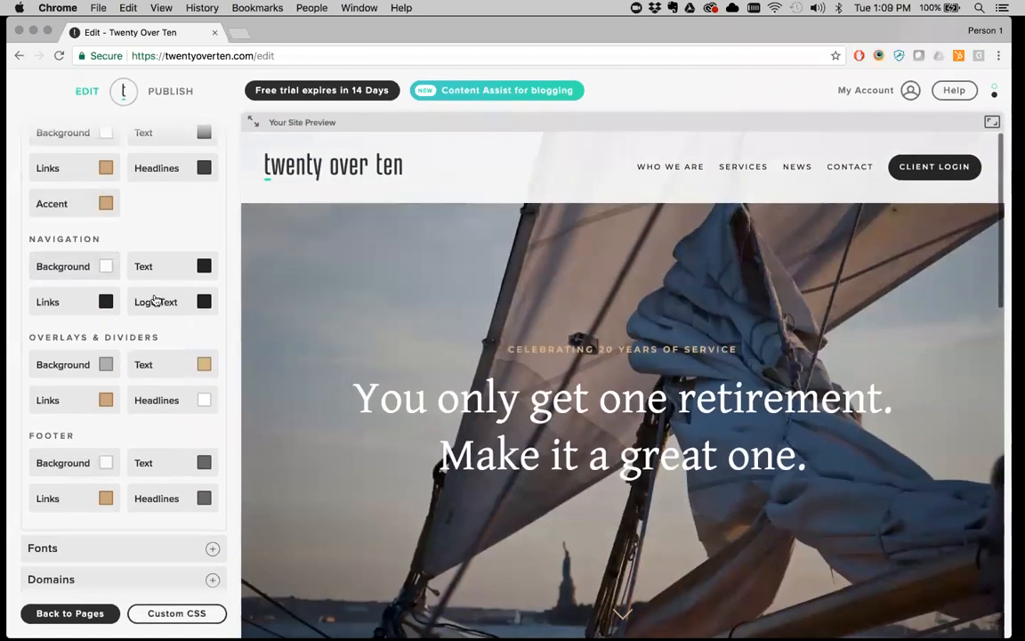
scroll(296, 406, down, 5)
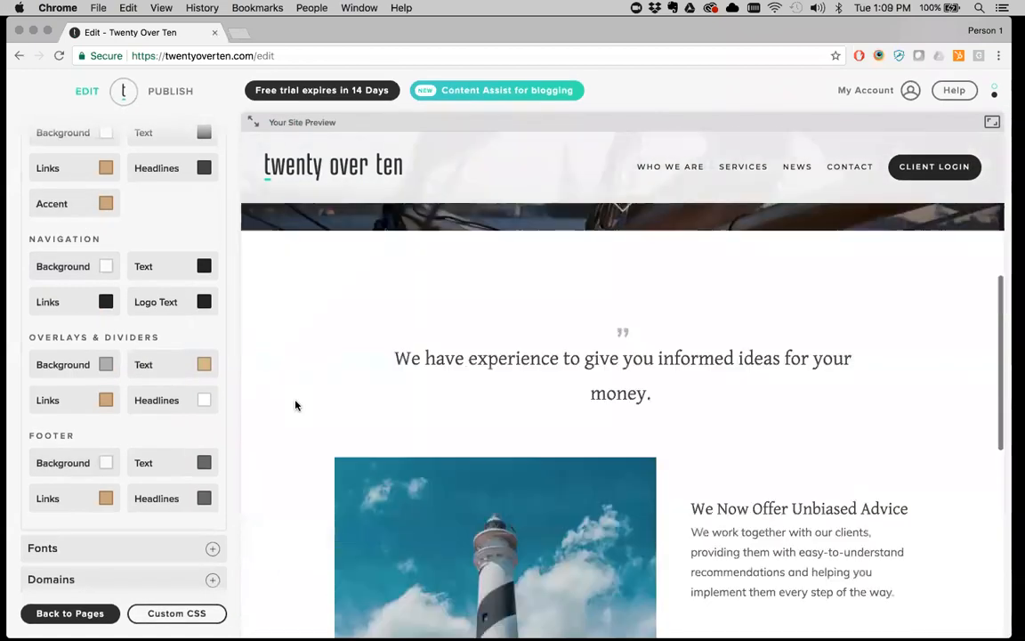
scroll(296, 405, down, 8)
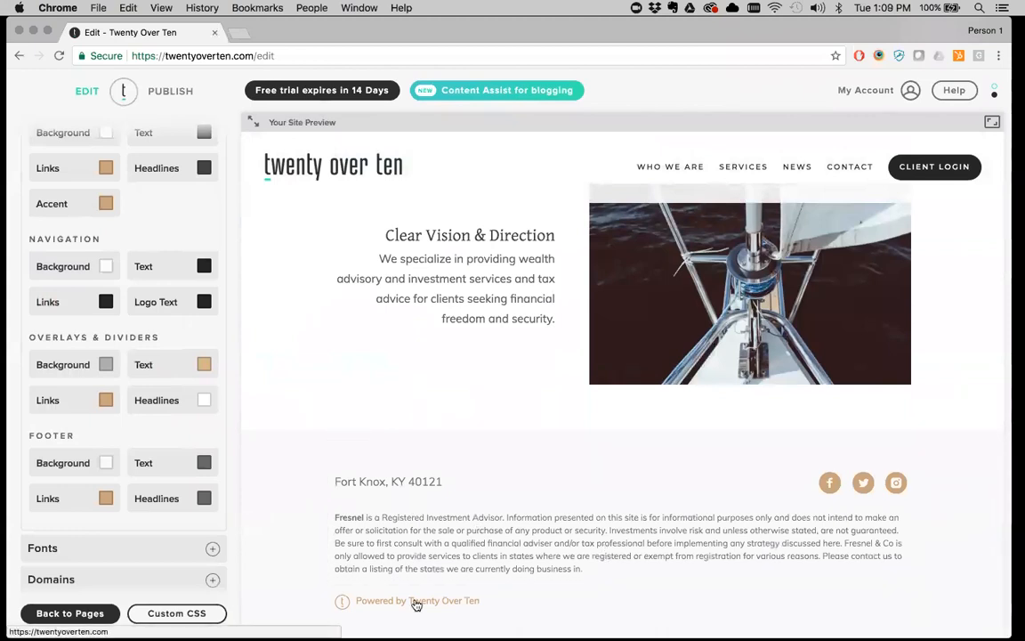
scroll(51, 500, up, 3)
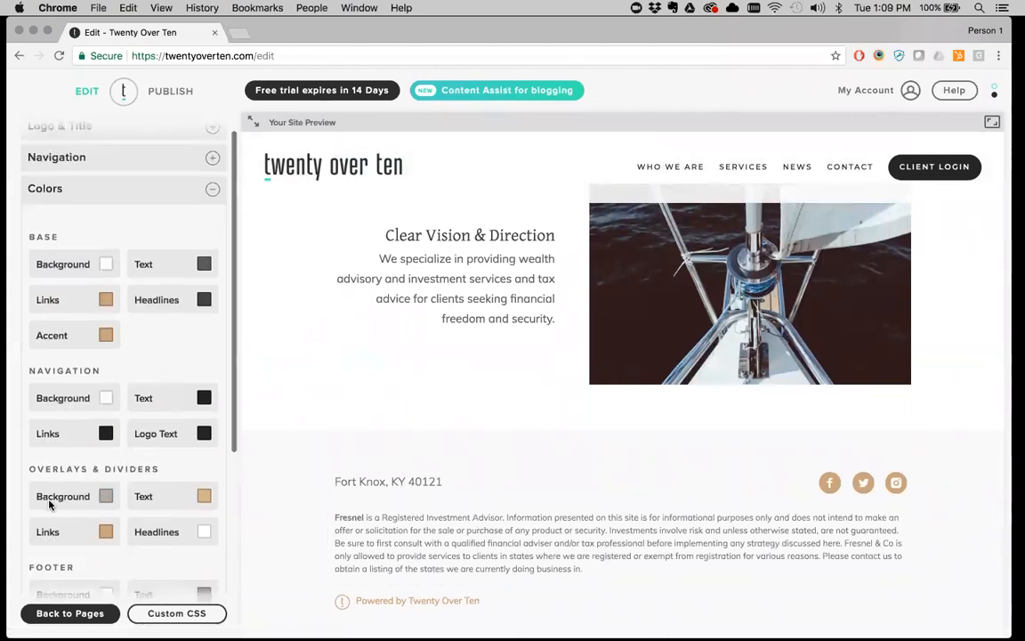
click(51, 224)
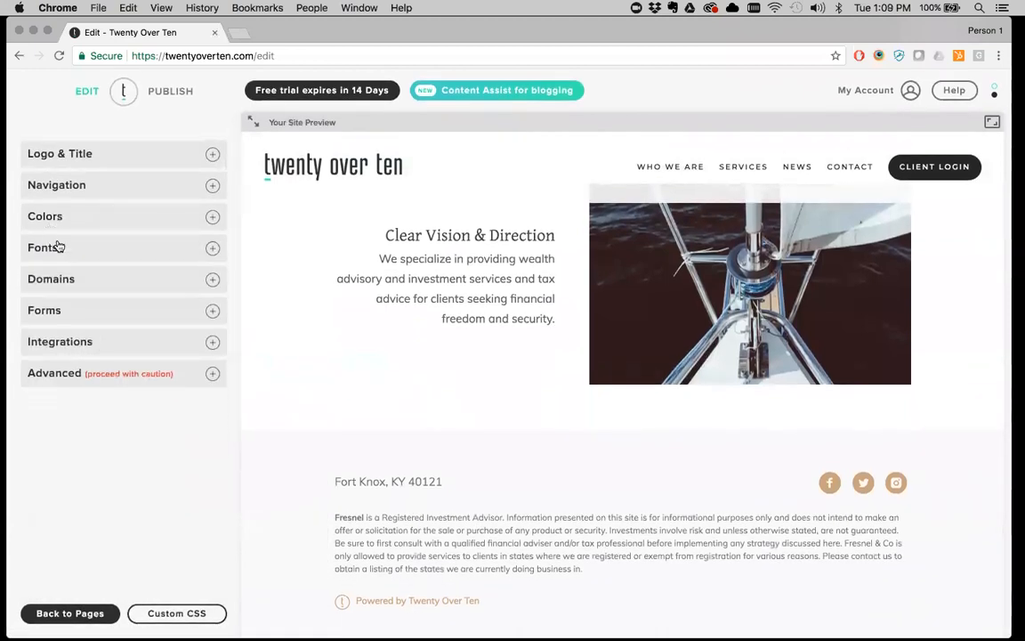
click(58, 253)
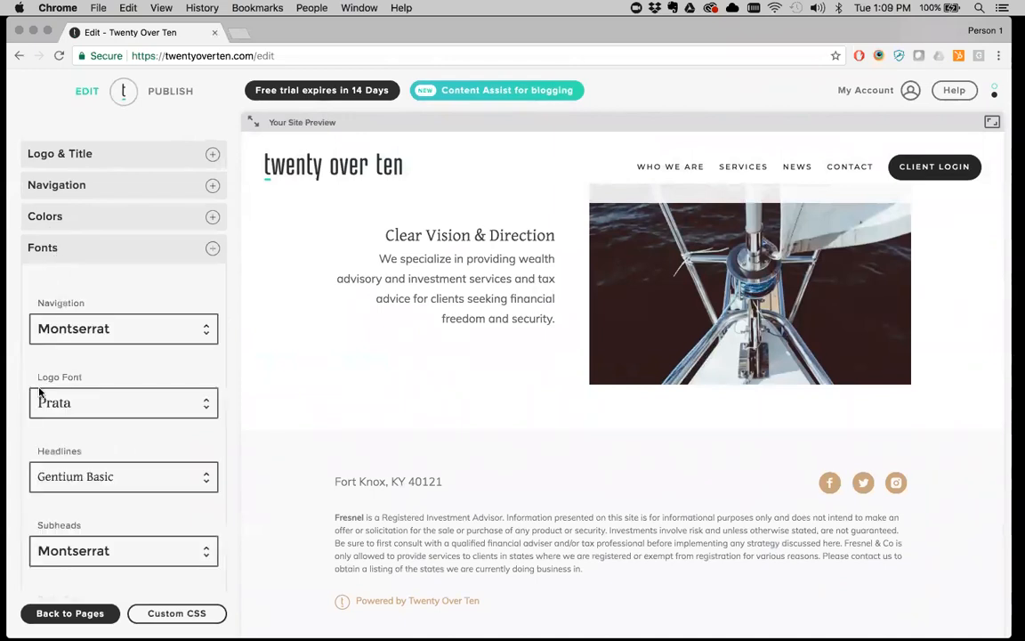
scroll(40, 392, down, 2)
scroll(40, 394, down, 2)
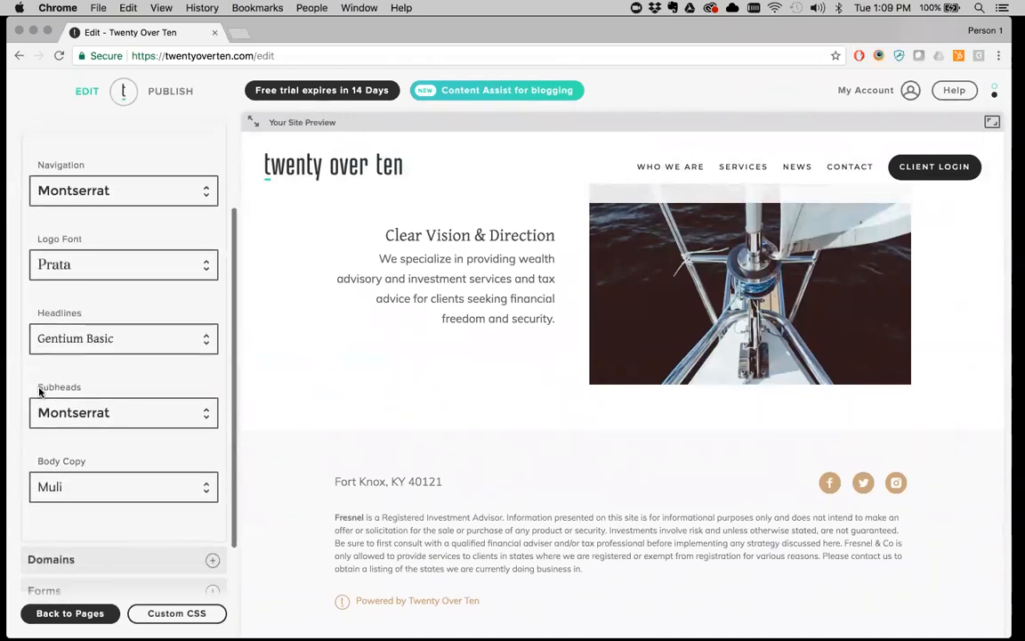
click(85, 341)
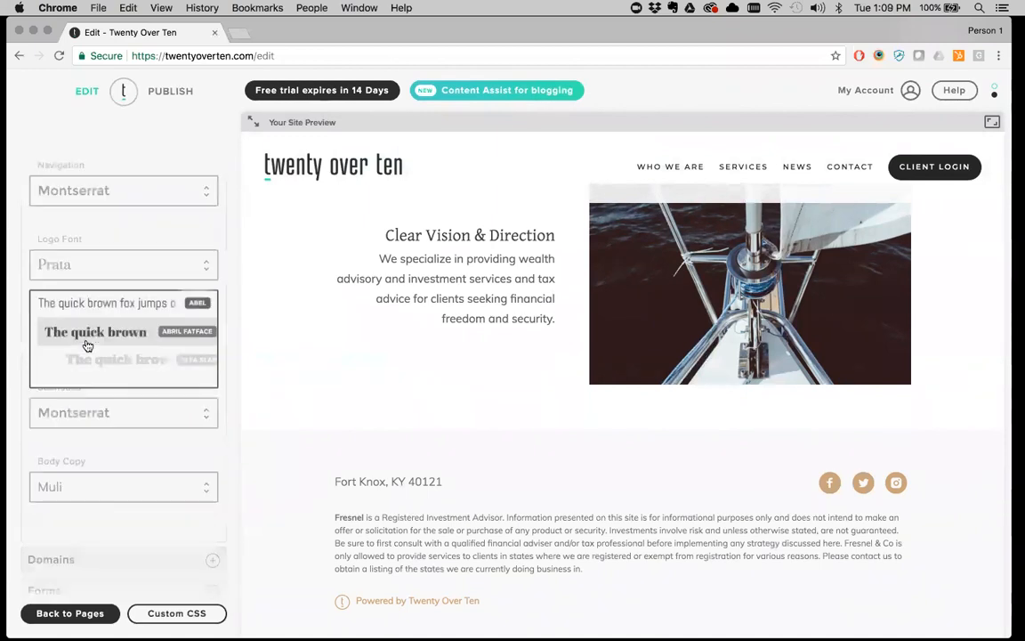
click(69, 240)
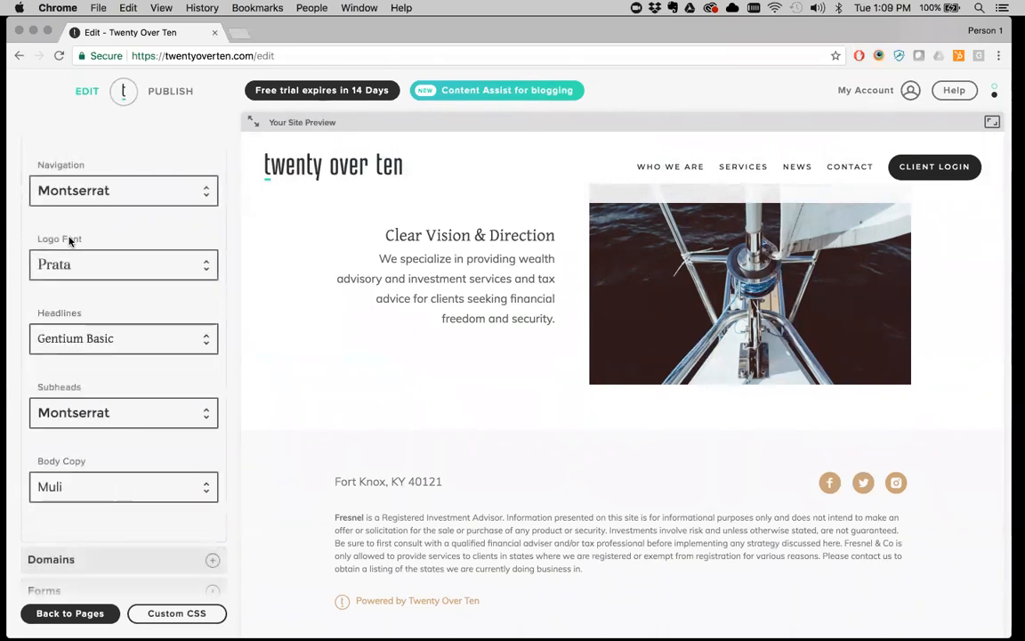
scroll(70, 241, up, 5)
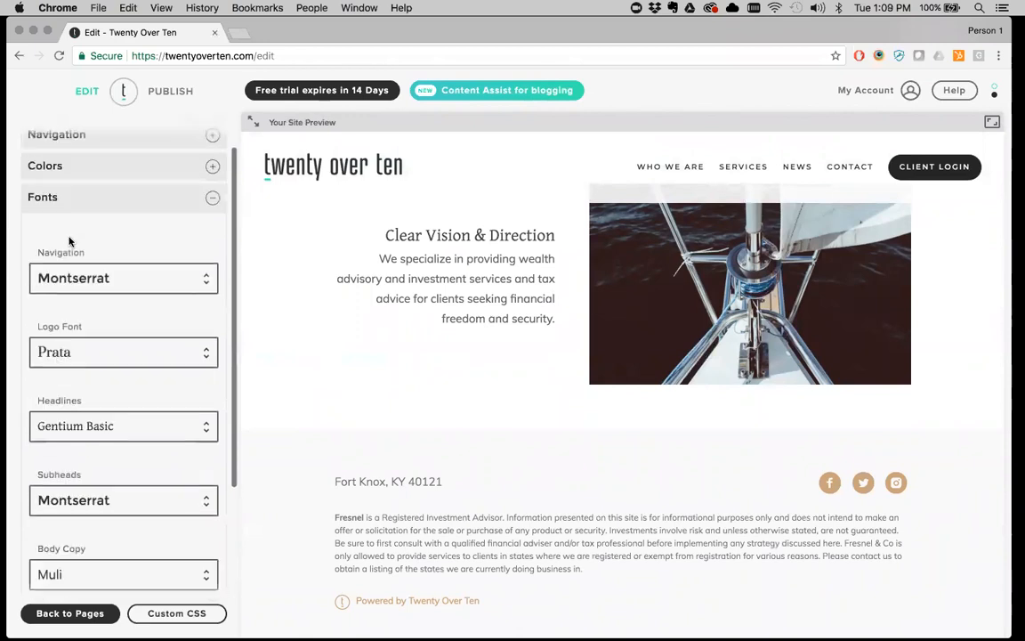
click(45, 259)
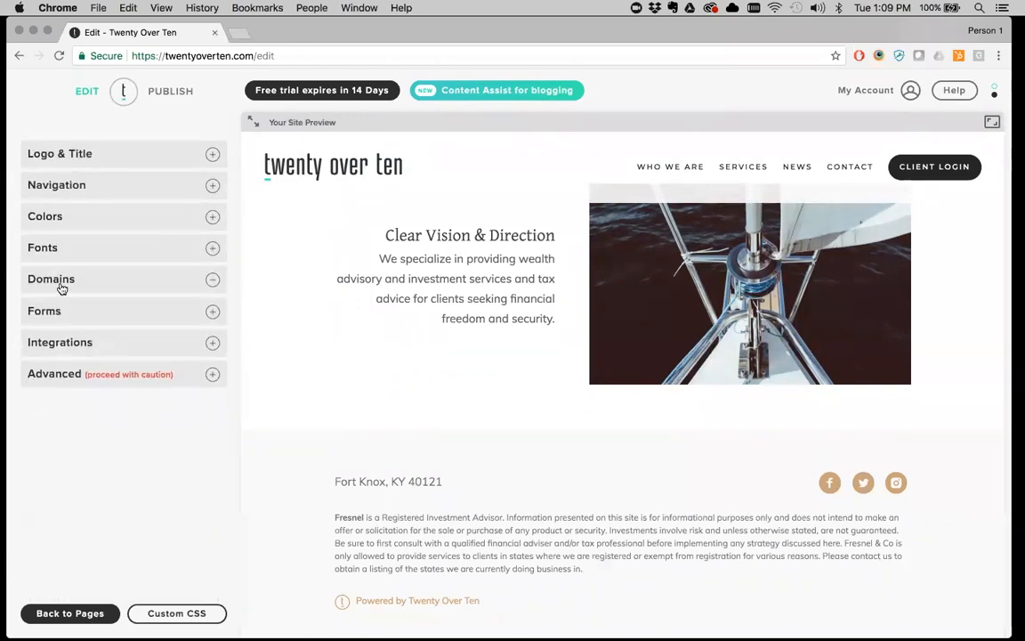
click(57, 283)
Check the Domains section, then expand Fonts showing Montserrat, Prata and Gentium Basic.
click(57, 284)
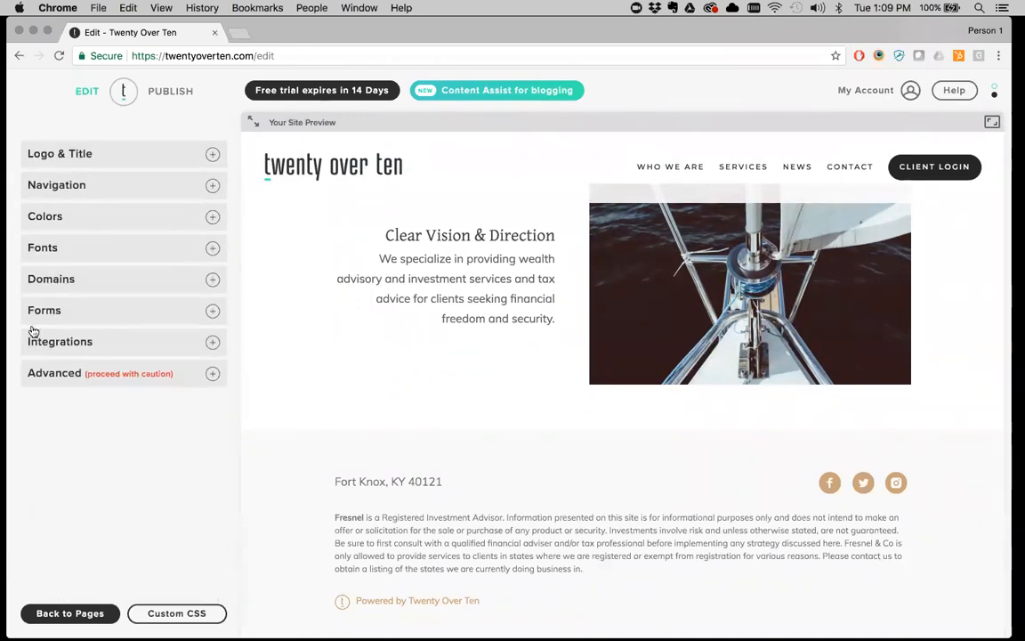
click(54, 285)
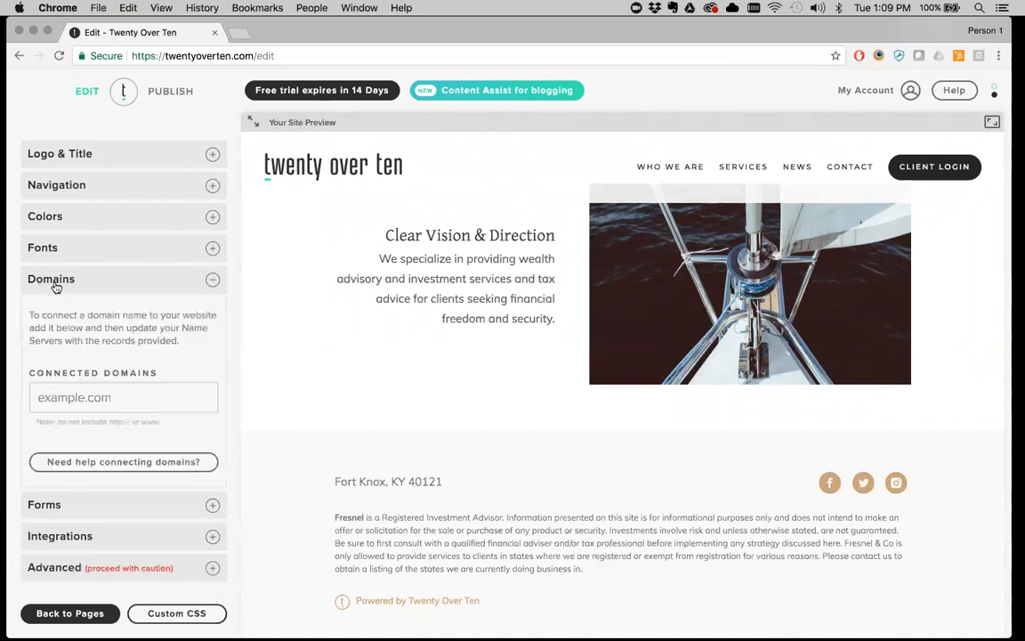
click(55, 286)
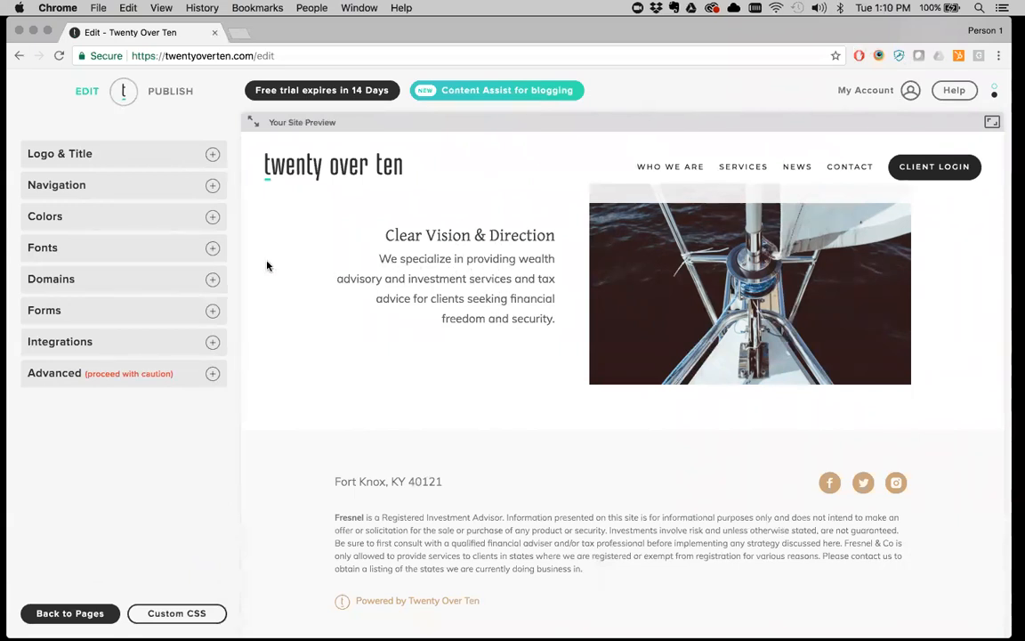
click(82, 253)
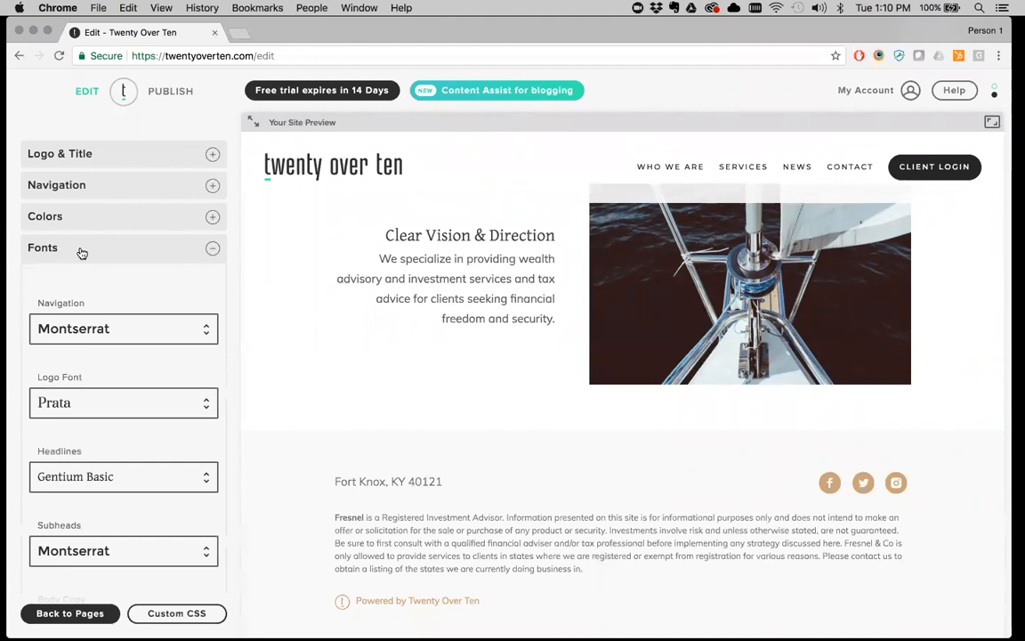
Inspect the Clear Vision & Direction heading's text styling in the preview, then collapse Fonts.
scroll(283, 281, up, 3)
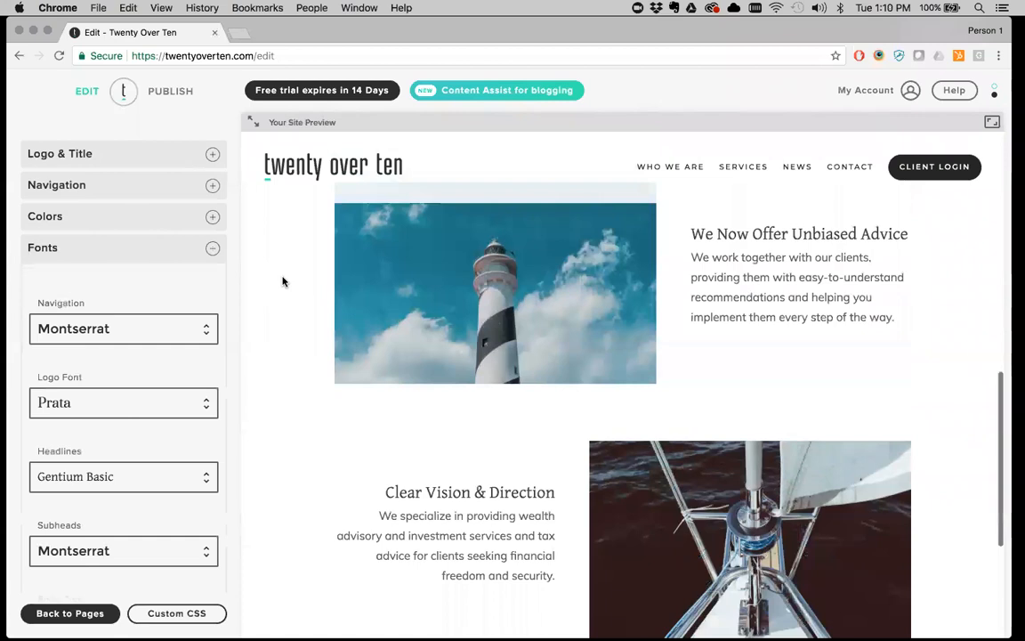
click(425, 524)
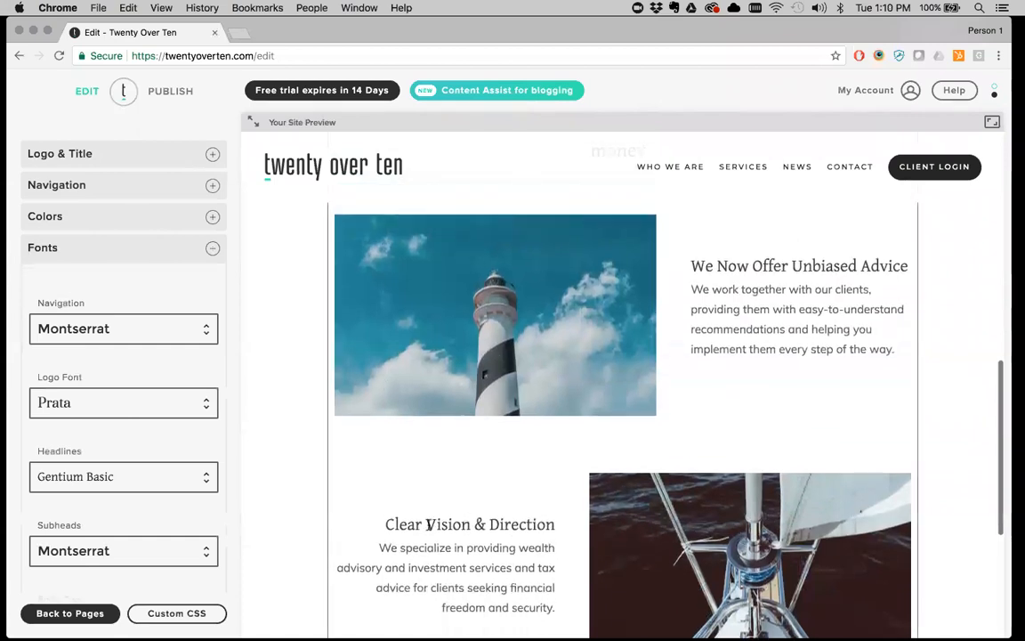
shift+click(500, 527)
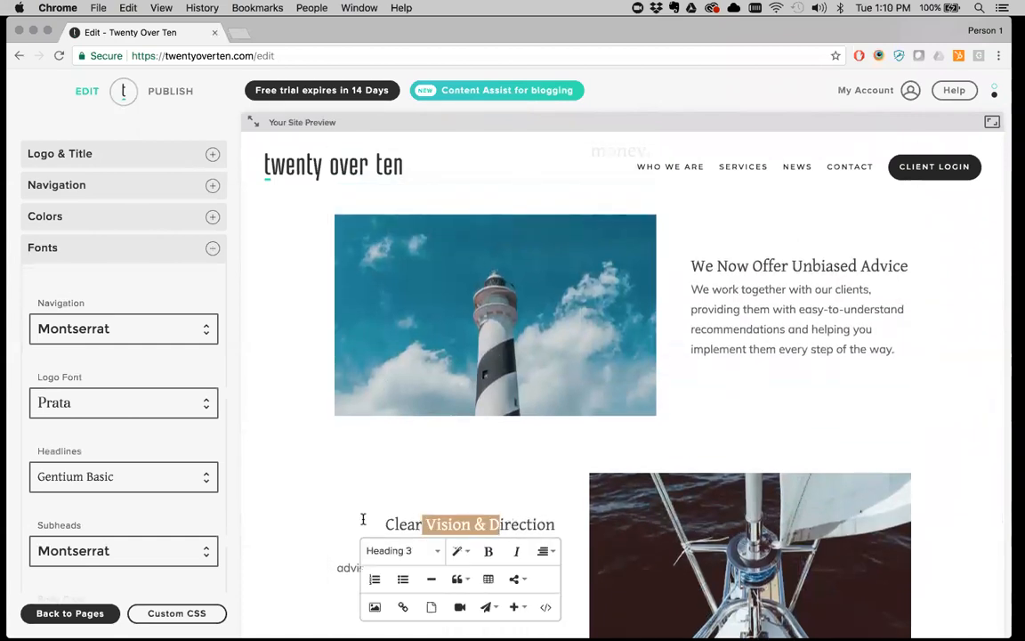
click(308, 520)
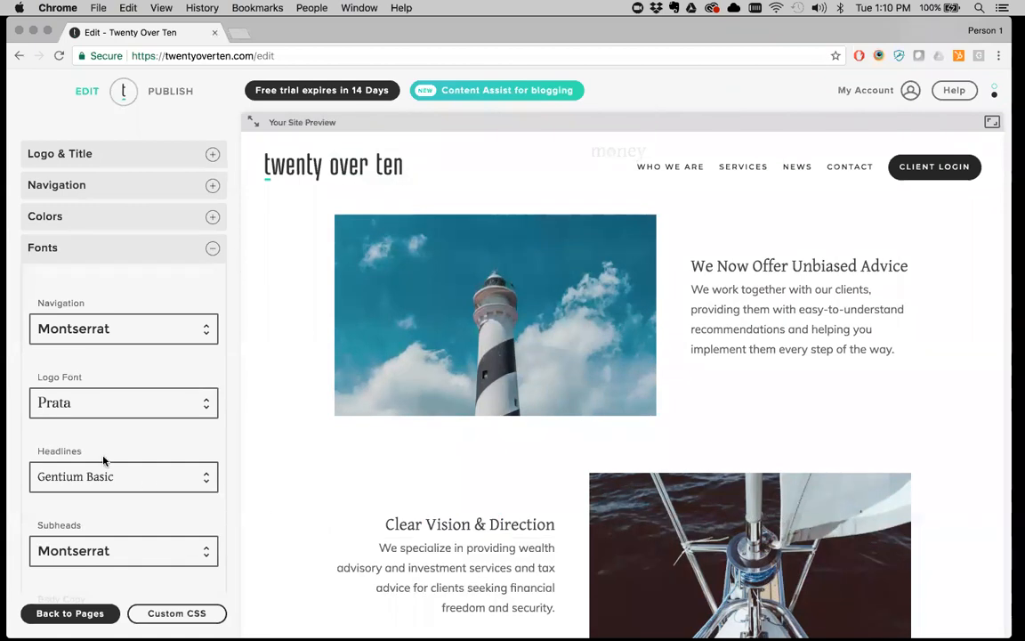
scroll(103, 460, down, 2)
scroll(104, 461, down, 2)
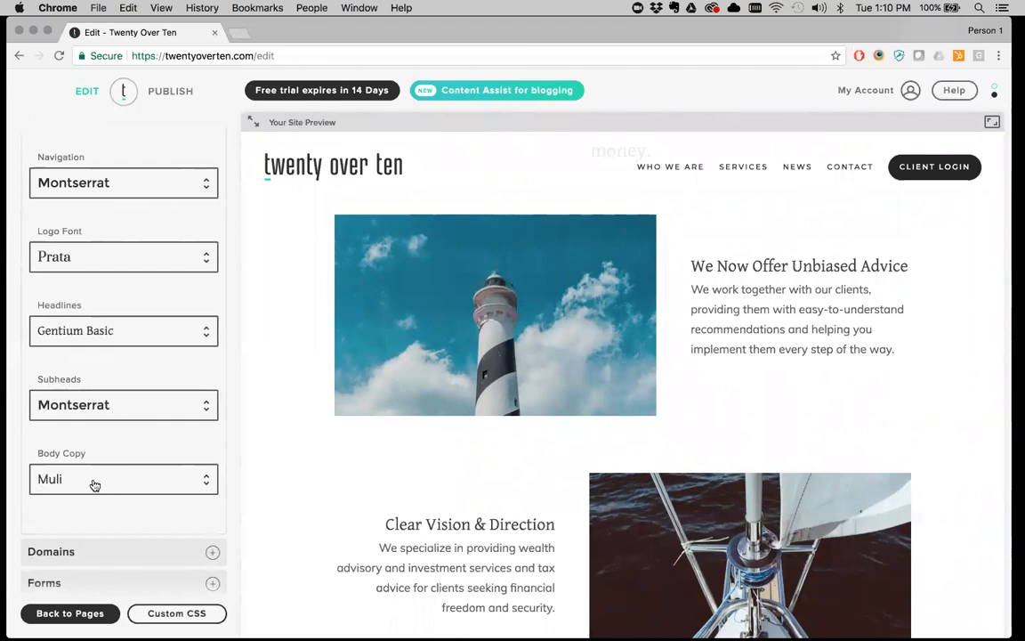
scroll(89, 459, up, 3)
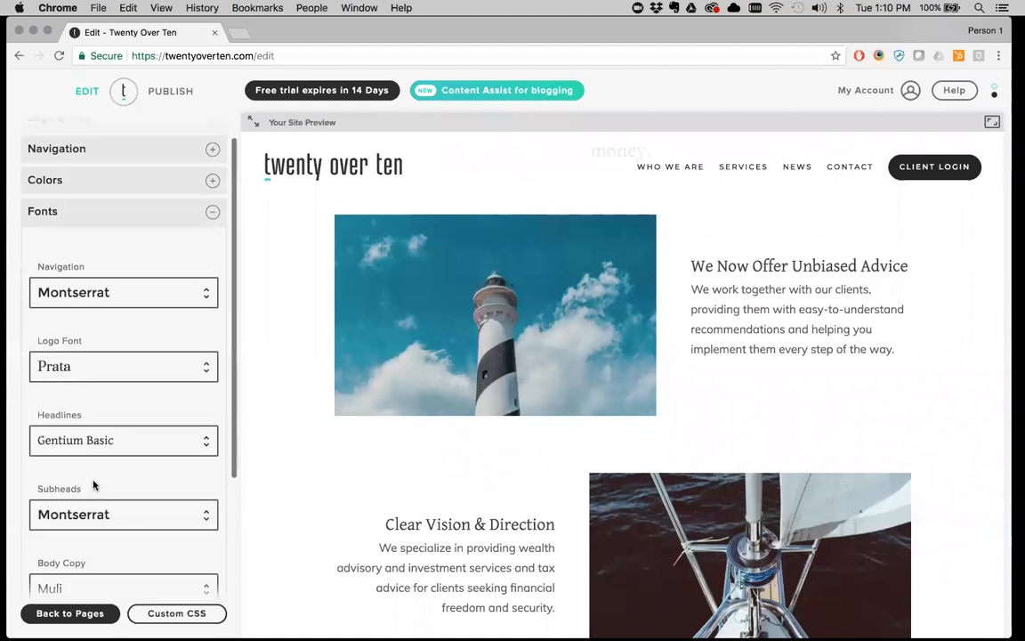
click(42, 230)
Return to the pages list, move the Who We Are group lower, then back under Home.
click(61, 613)
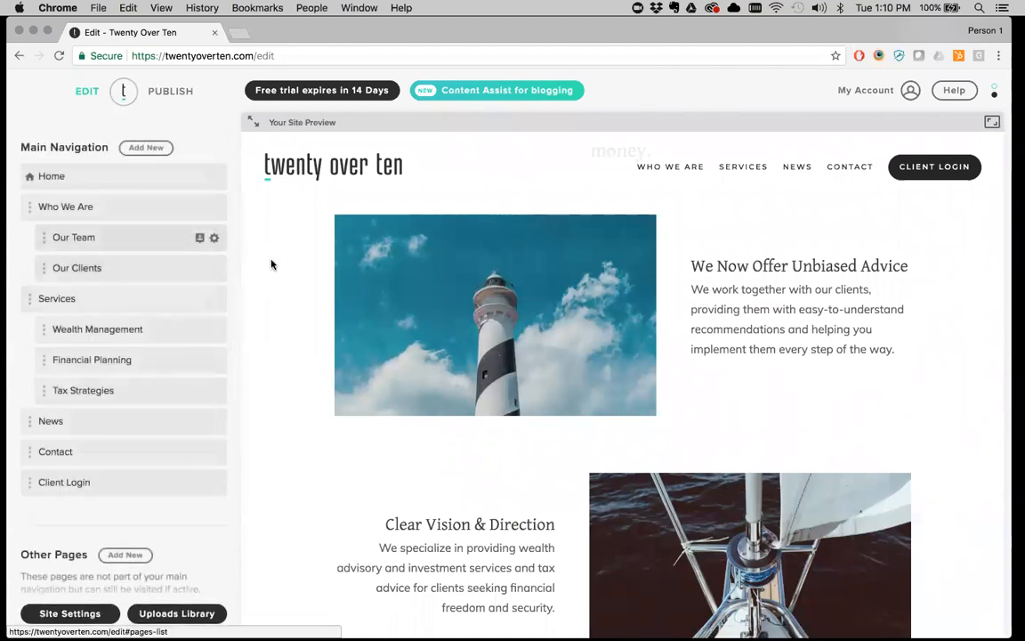
scroll(135, 240, up, 1)
scroll(321, 243, up, 10)
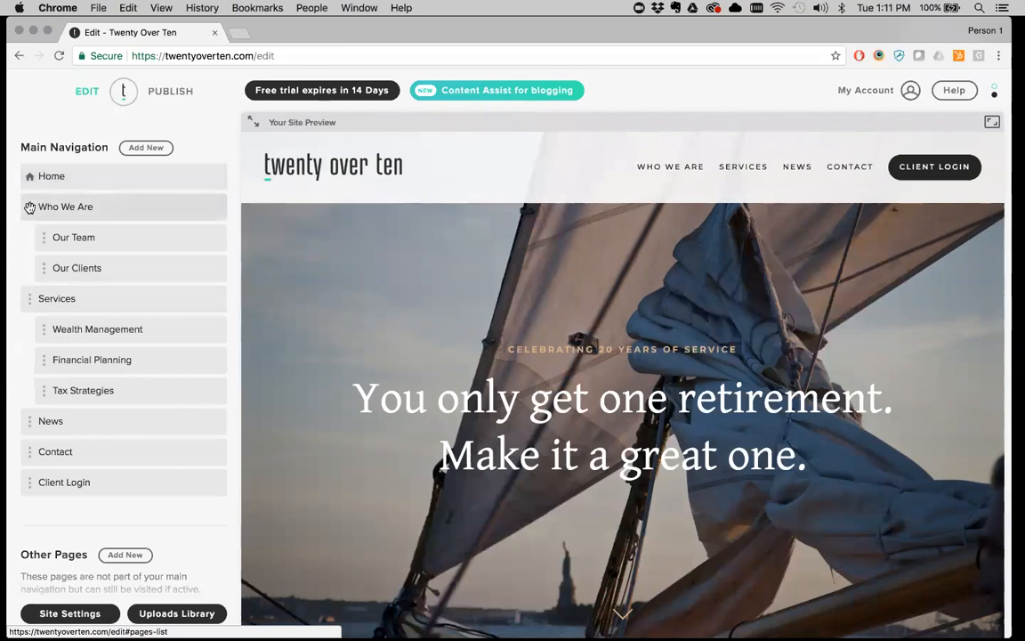
drag(31, 207, 27, 411)
drag(28, 329, 23, 205)
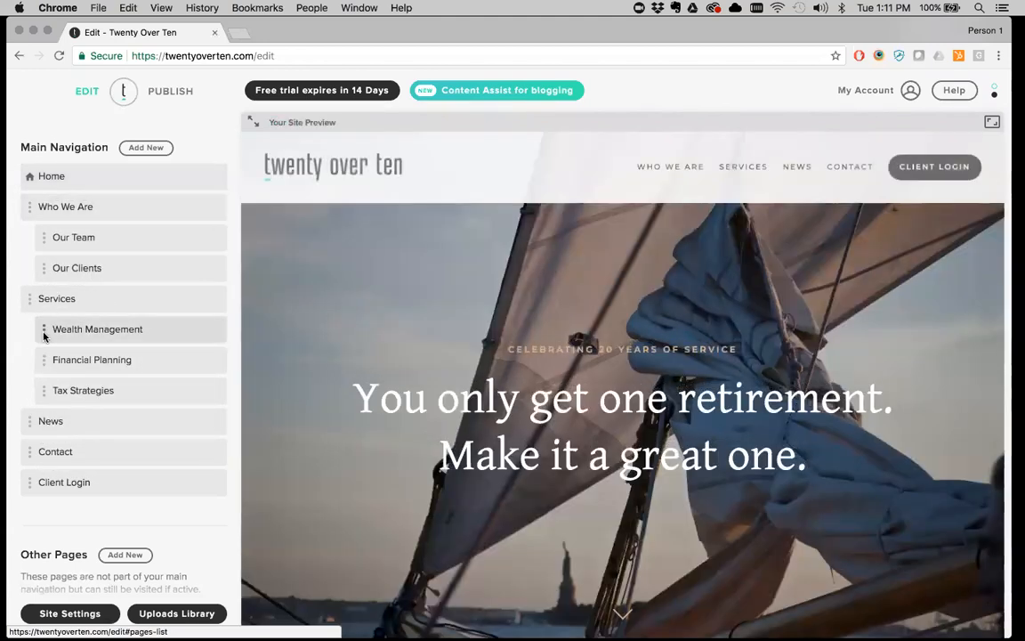
Move Wealth Management below Financial Planning and make Our Team a top-level page.
drag(42, 329, 42, 372)
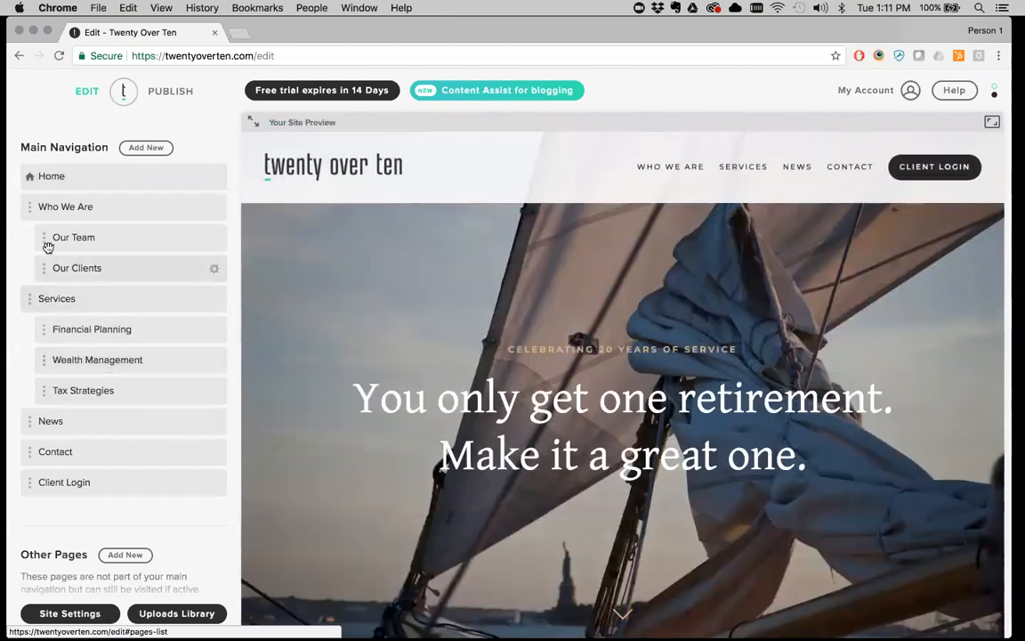
drag(44, 237, 43, 272)
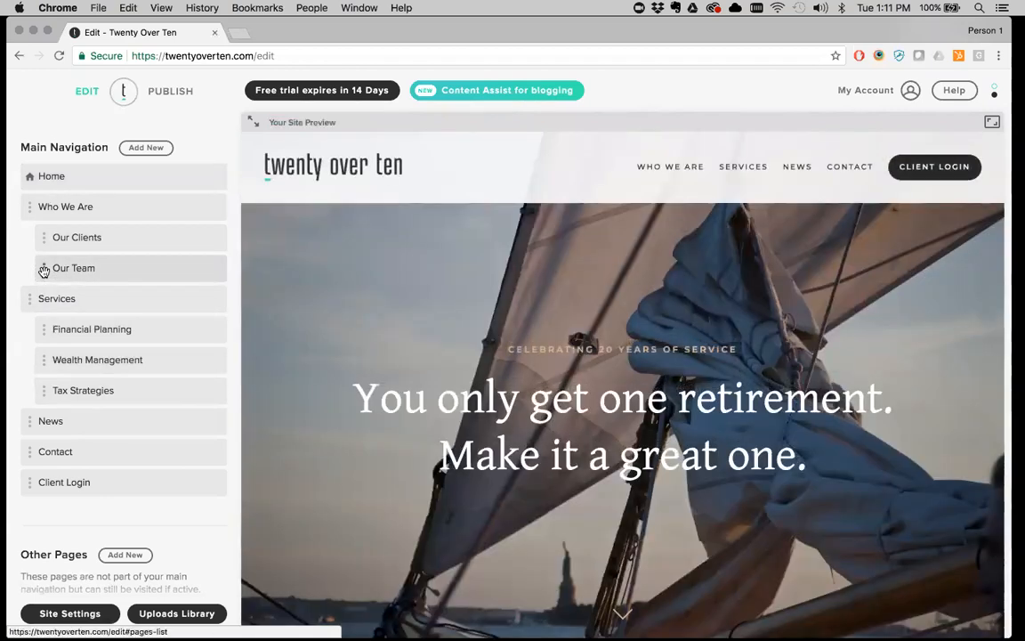
drag(44, 271, 16, 275)
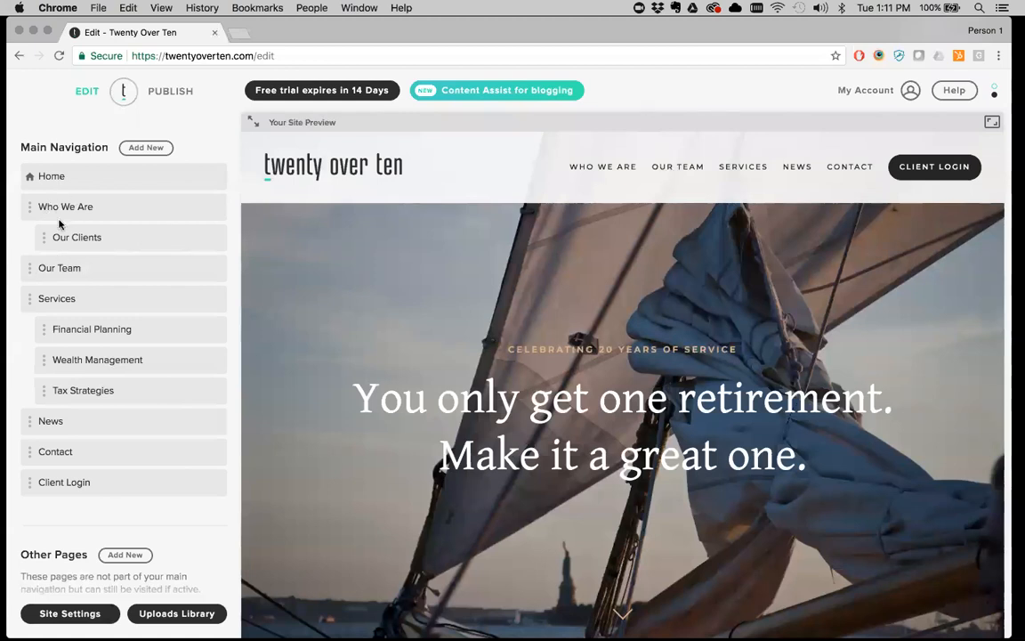
Nest Our Team back under Who We Are and view the Our Team page in the preview.
click(28, 265)
drag(28, 265, 55, 268)
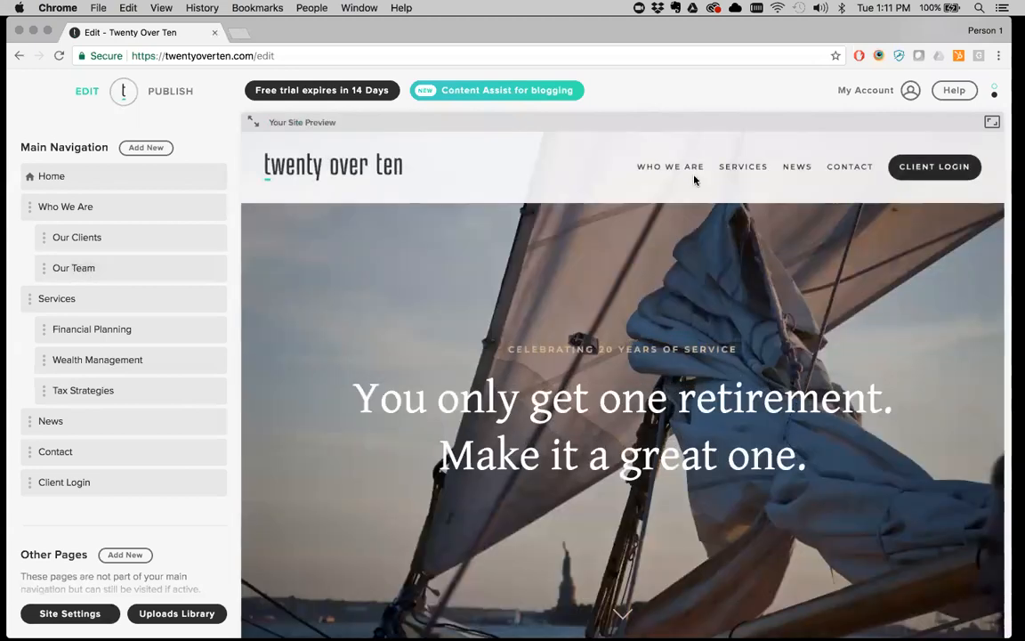
click(673, 168)
scroll(444, 247, down, 3)
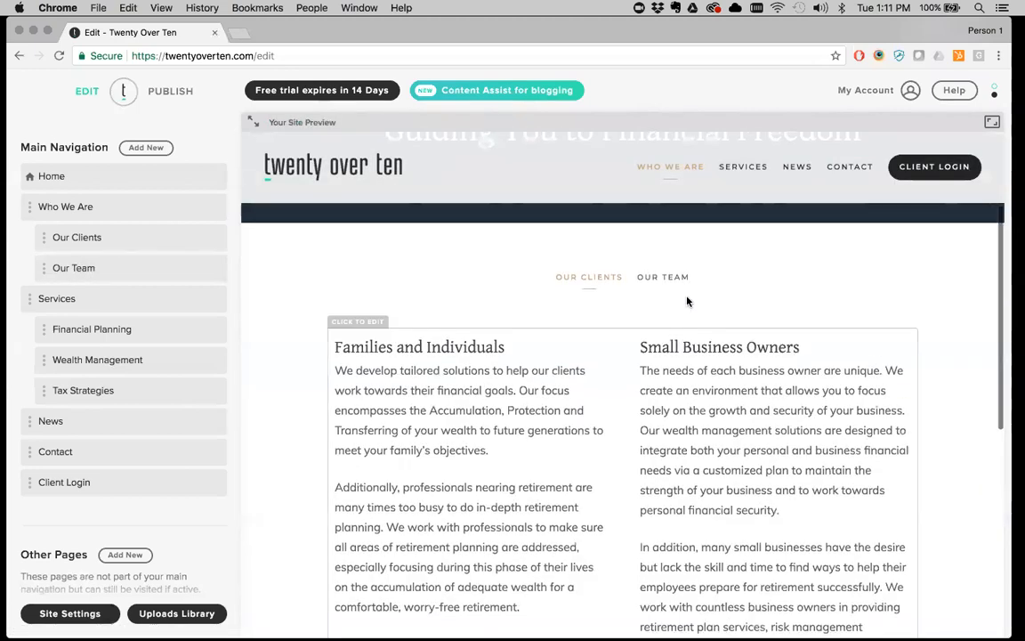
click(676, 281)
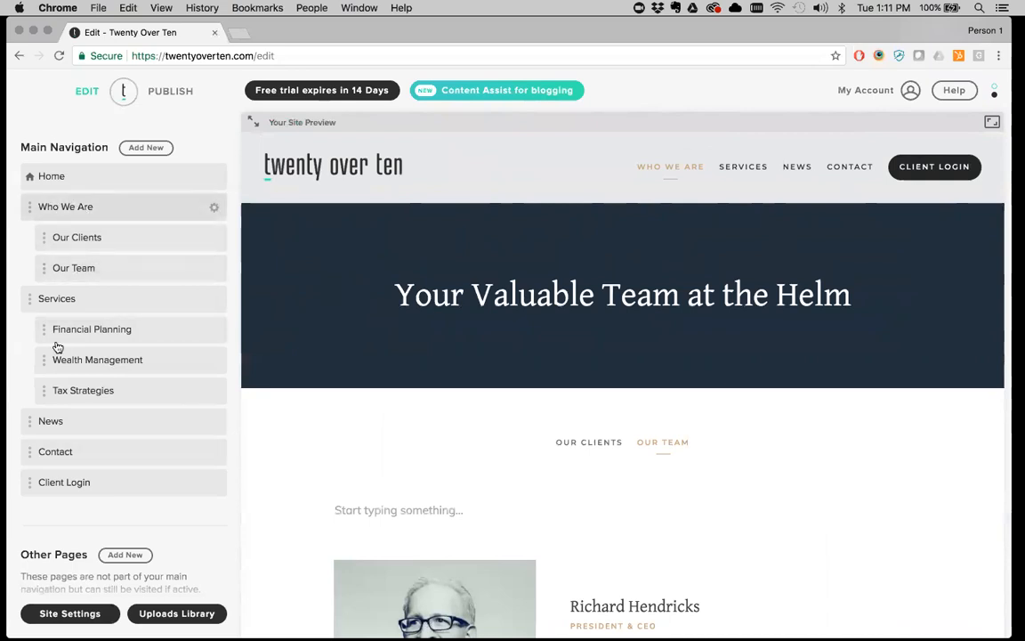
click(143, 150)
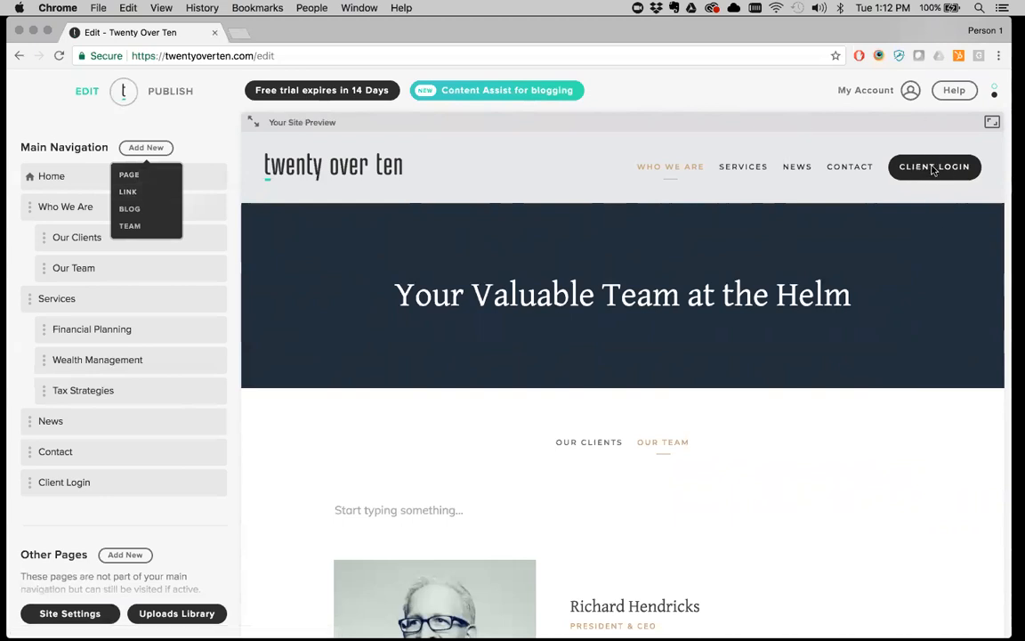
click(745, 170)
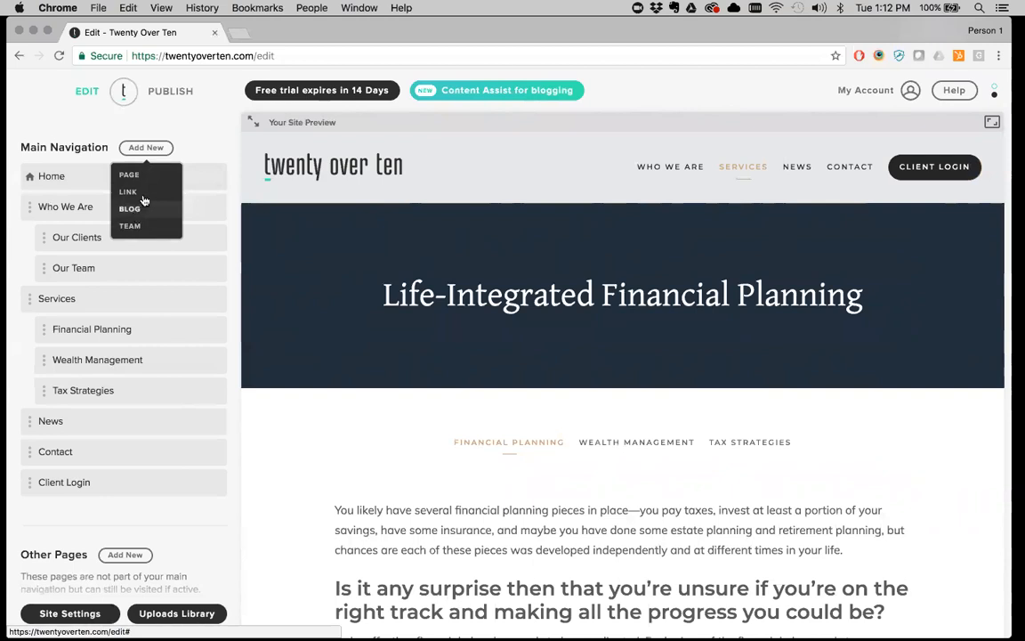
click(129, 176)
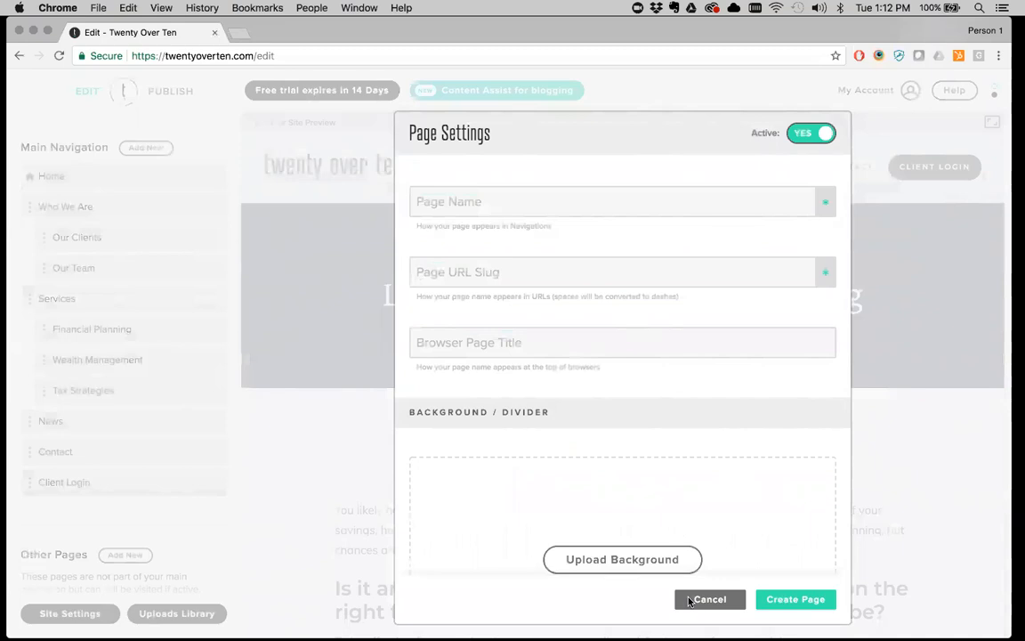
click(715, 599)
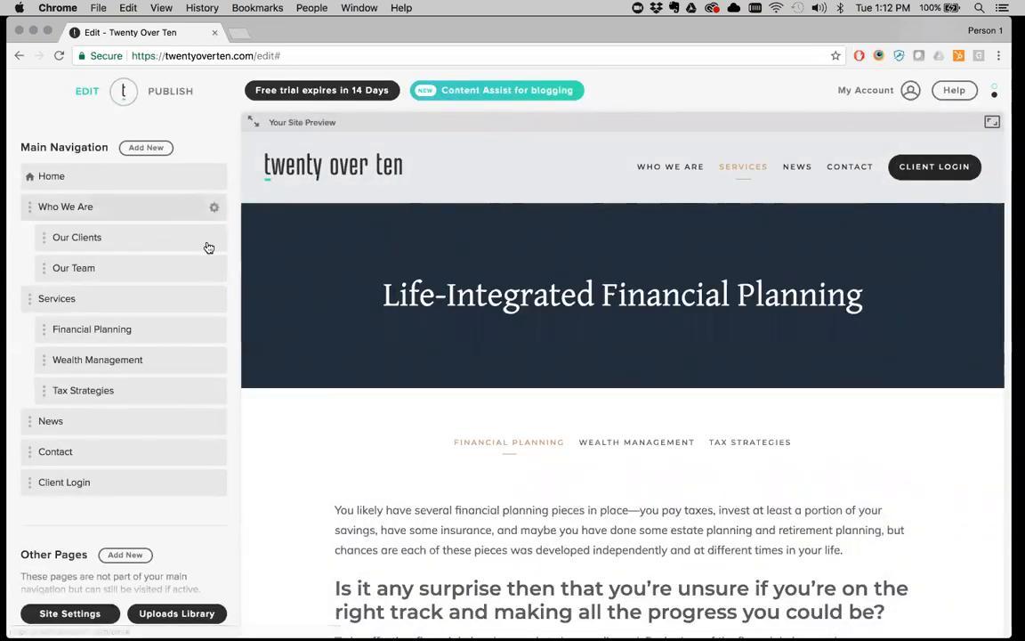
Open the Our Clients page settings and select its Page Name and Browser Page Title text.
click(214, 239)
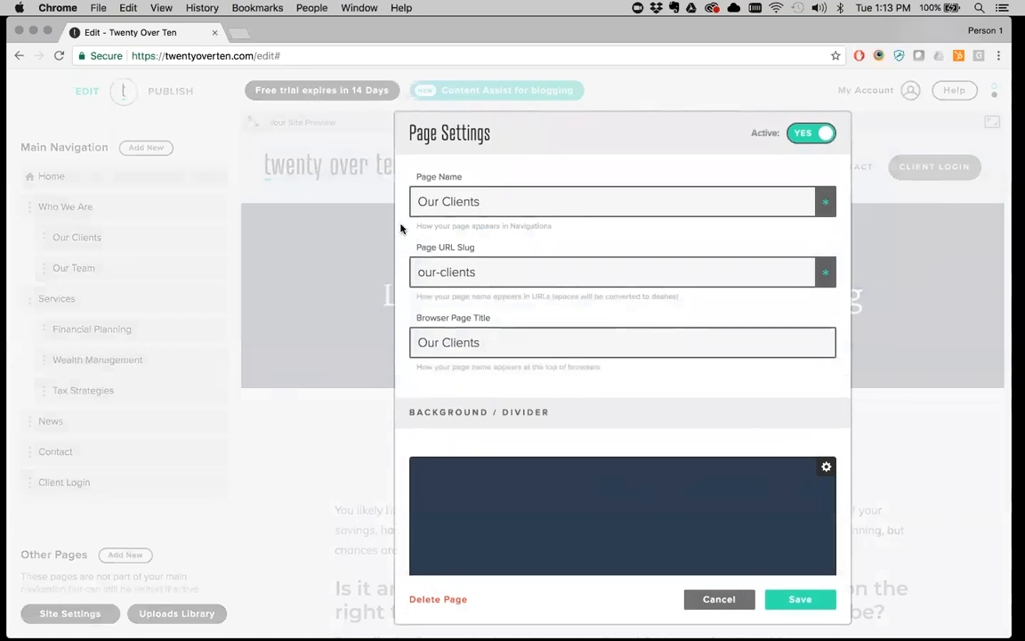
drag(418, 201, 483, 201)
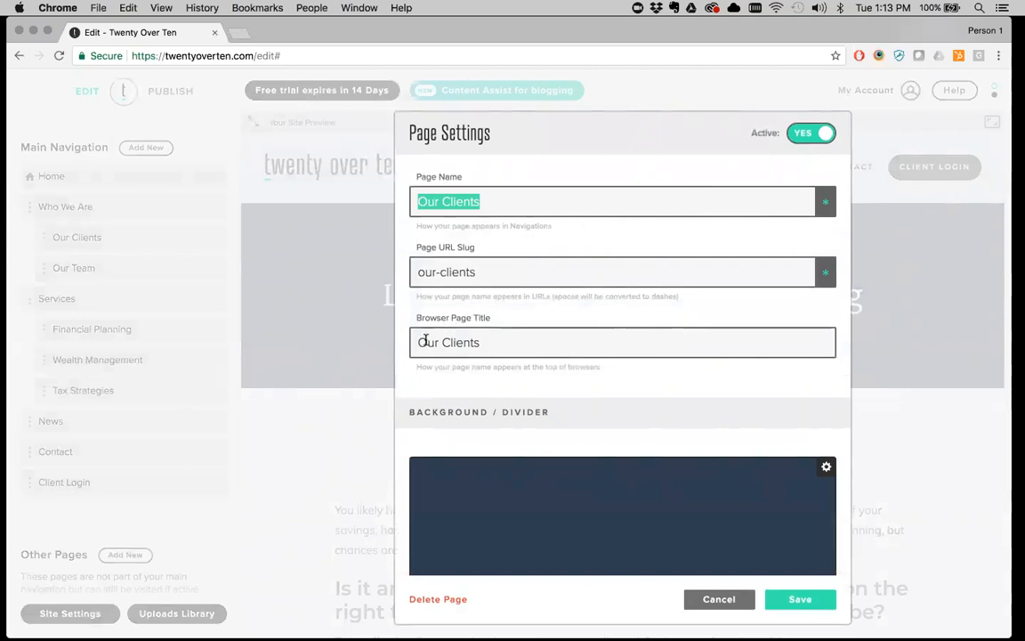
drag(415, 342, 506, 342)
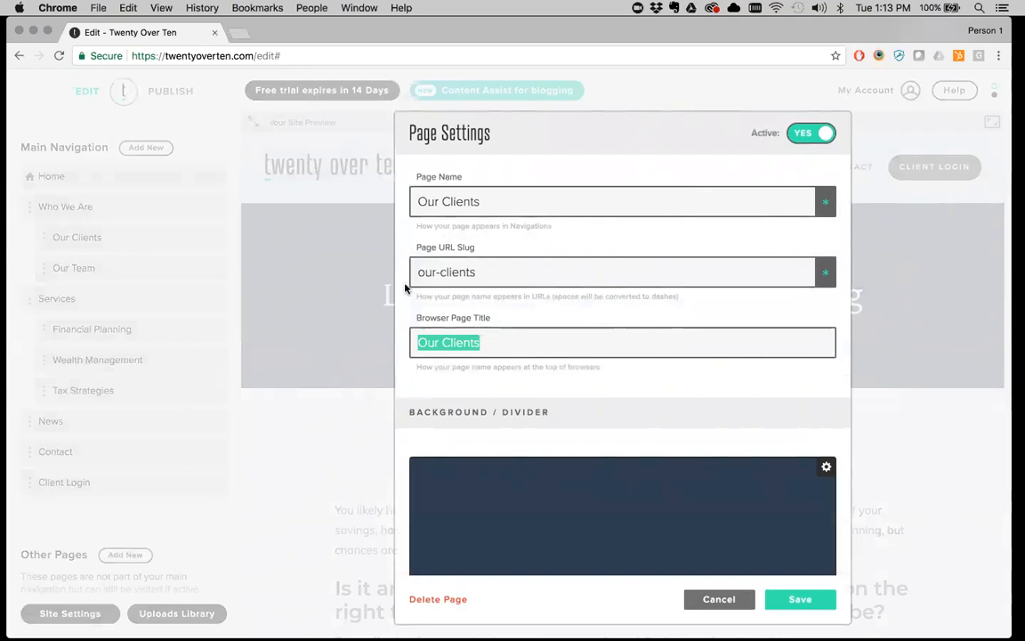
Scroll to Background / Divider and open the file chooser for a new background image.
scroll(405, 286, down, 2)
scroll(405, 286, down, 2)
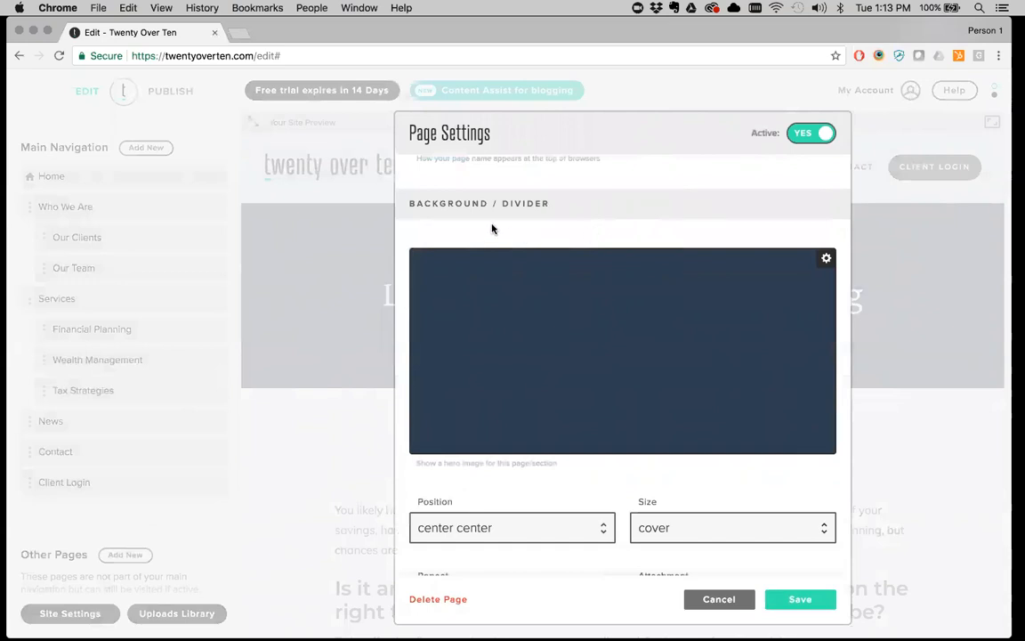
mouse_move(538, 328)
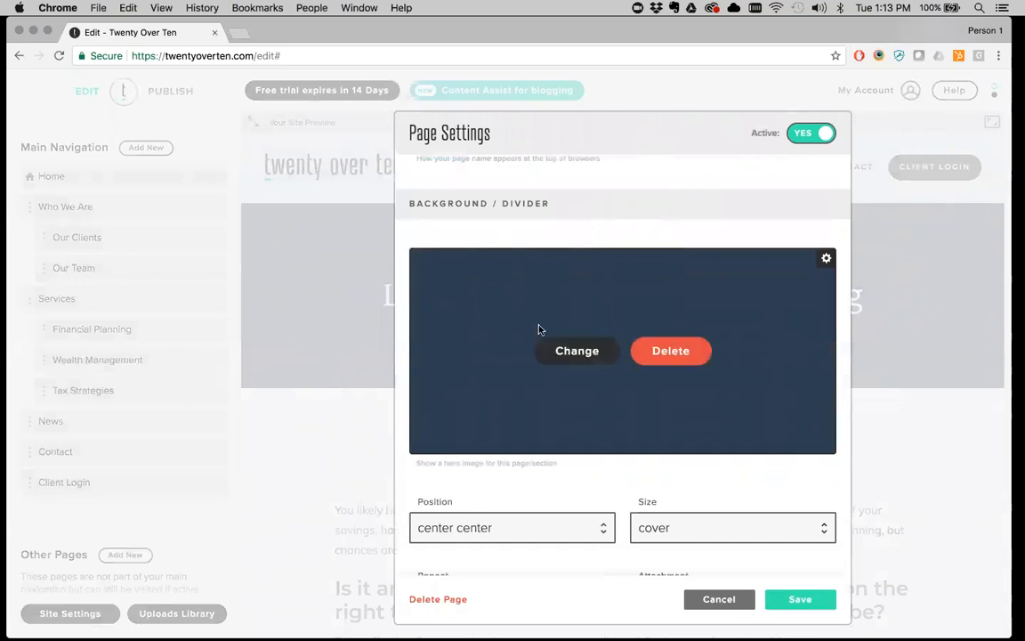
click(575, 352)
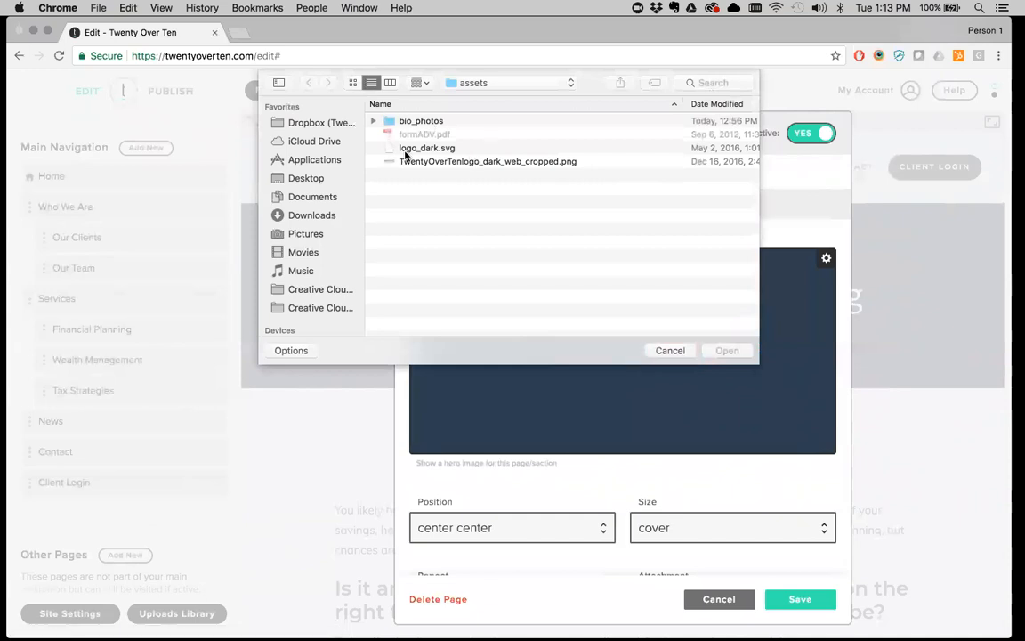
Search the files for 'dc' and load DC.jpg as the page background.
click(717, 84)
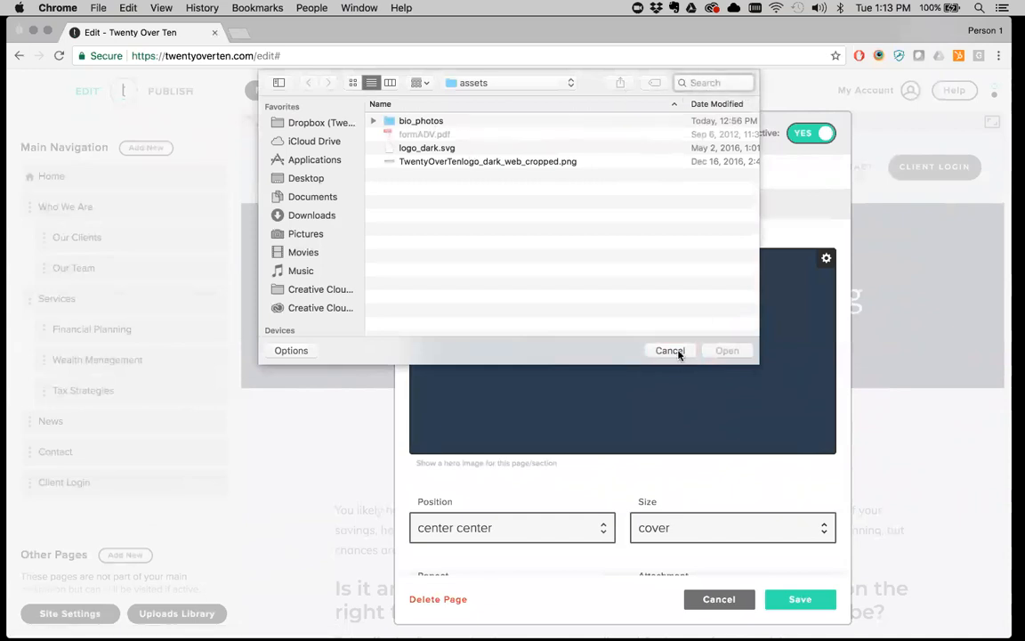
text(dc)
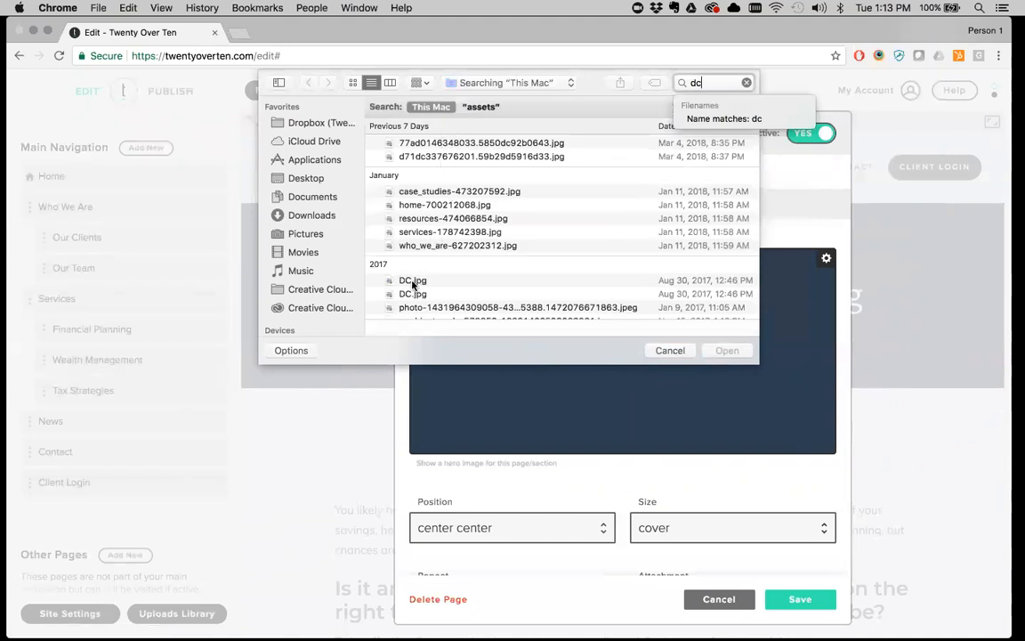
click(412, 282)
click(726, 350)
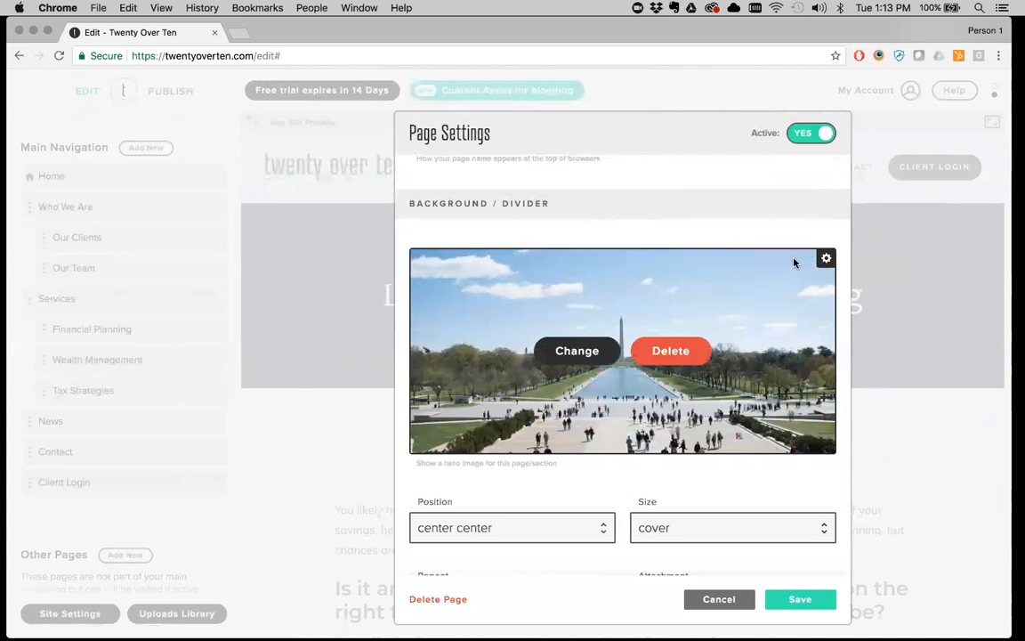
Crop the DC.jpg background toward the upper right and save the Our Clients settings.
click(826, 259)
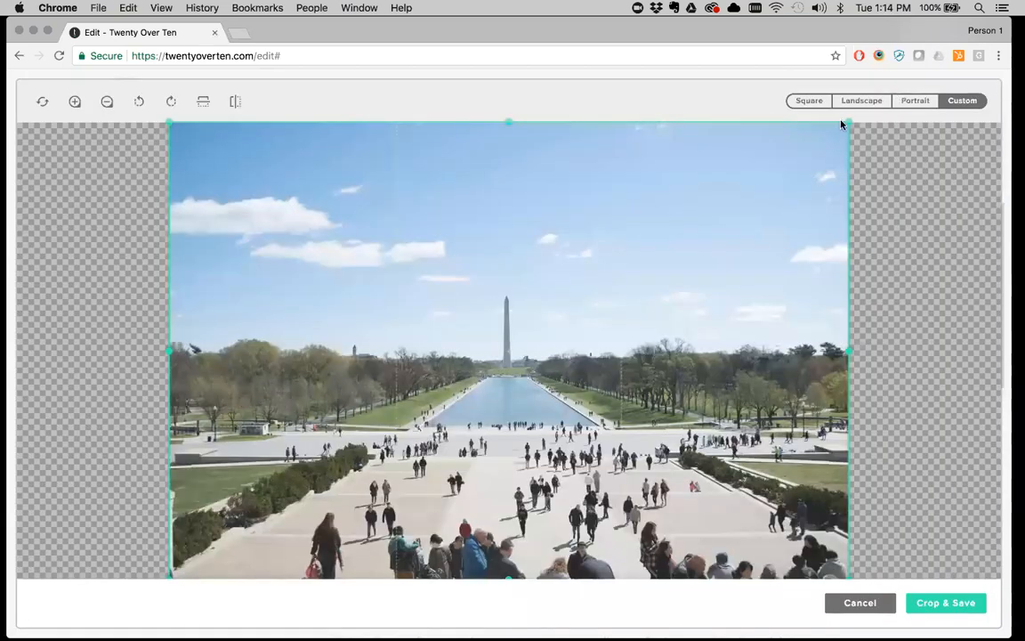
drag(849, 123, 669, 317)
drag(512, 404, 596, 325)
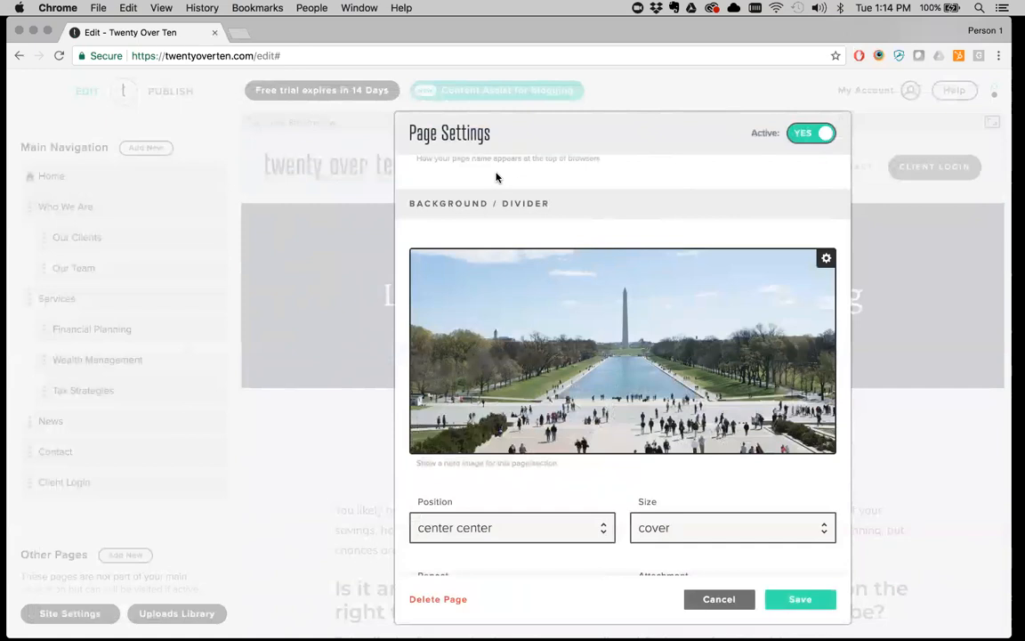
click(798, 600)
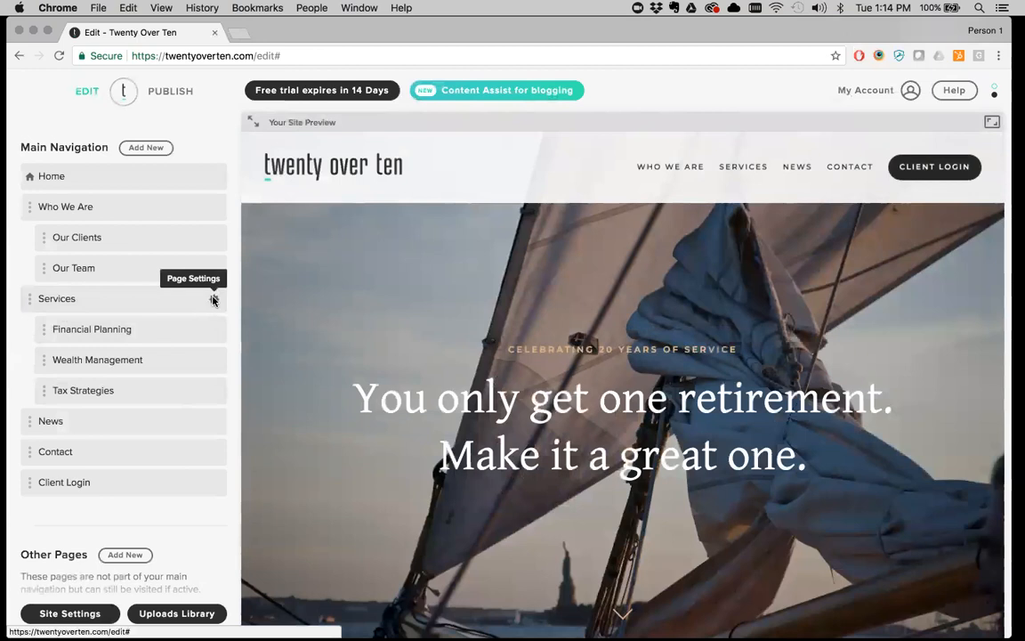
Open the Services page settings and browse for a background image without choosing one.
click(213, 300)
scroll(534, 374, down, 3)
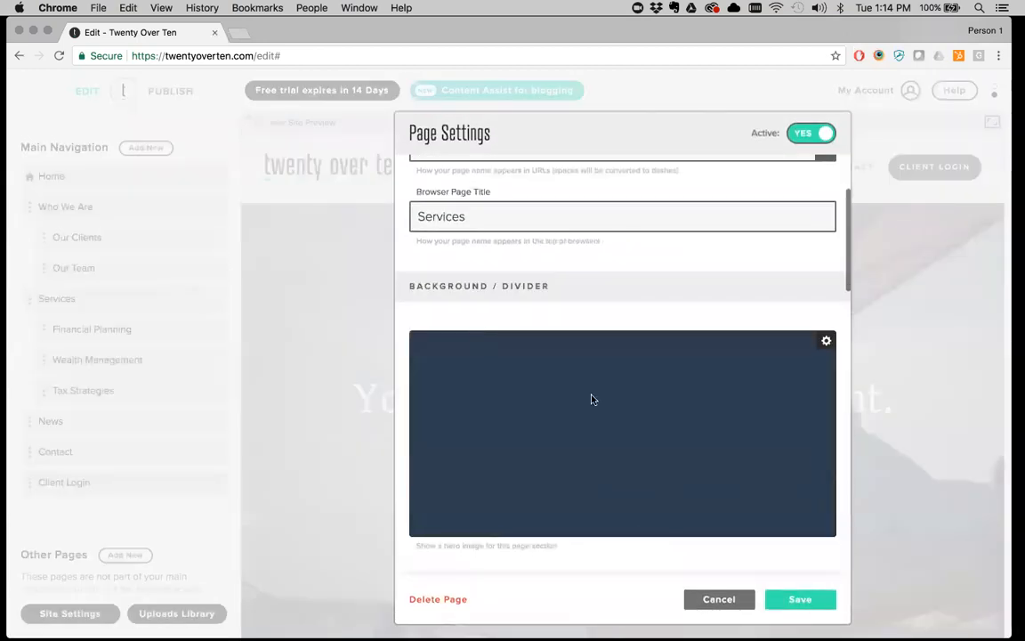
click(586, 435)
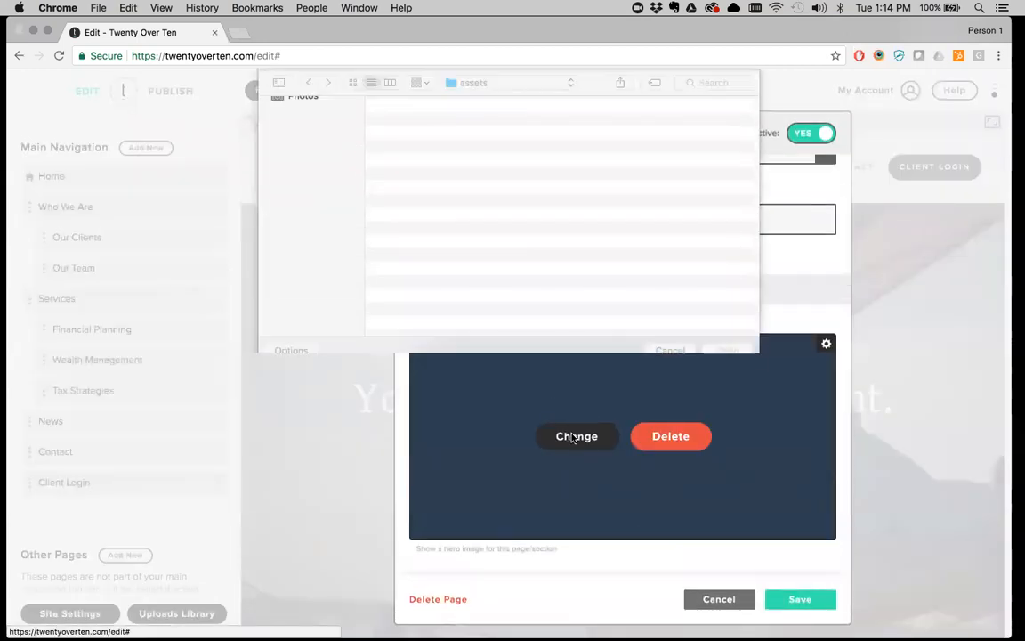
click(670, 349)
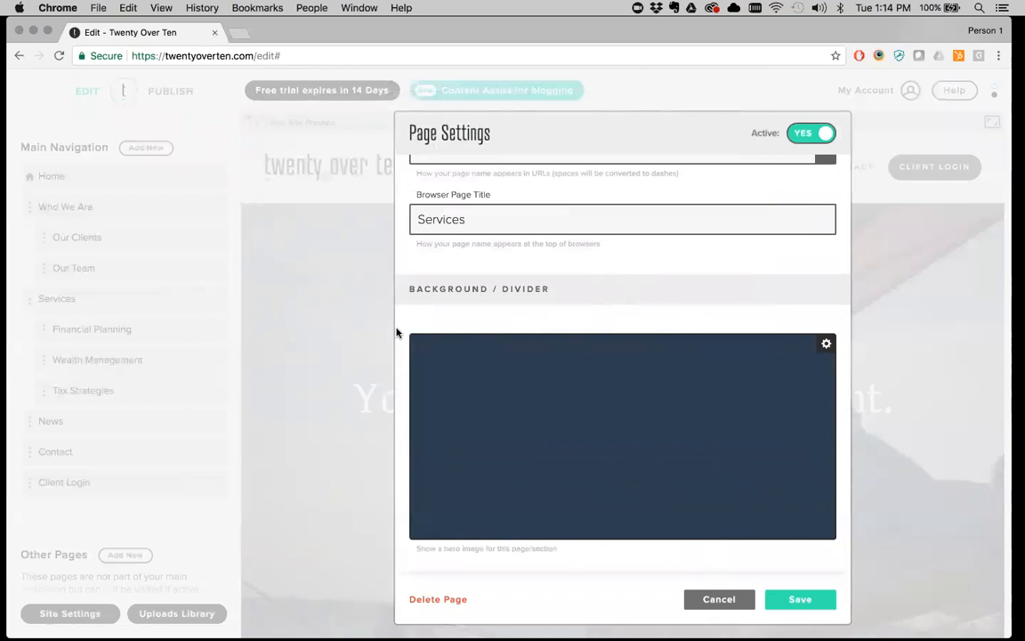
Keep the background attachment as scroll and close the Services settings without saving.
scroll(397, 332, down, 2)
scroll(397, 332, down, 5)
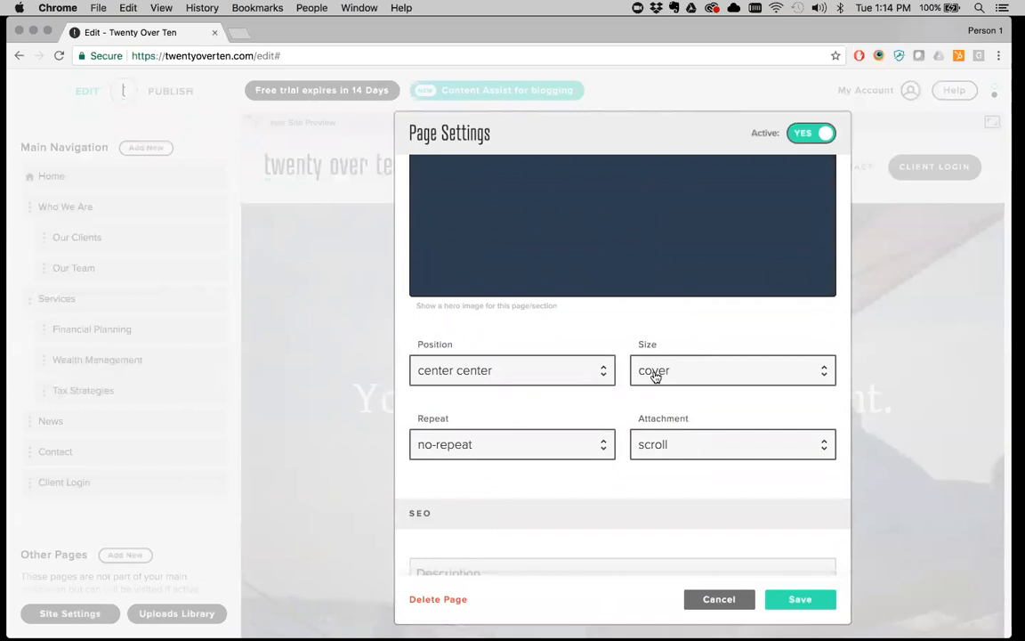
click(675, 446)
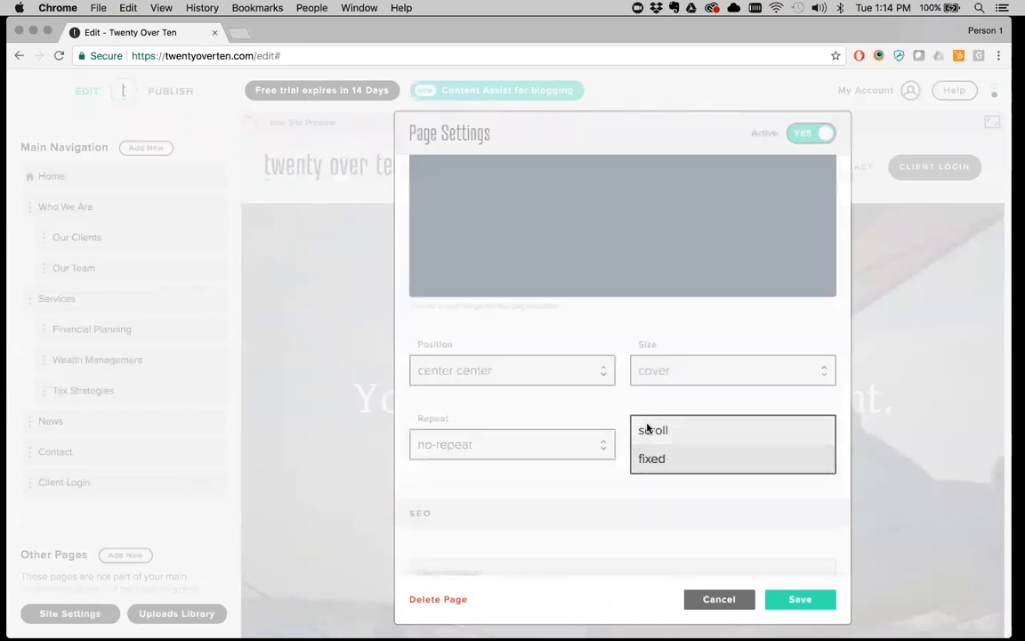
click(617, 407)
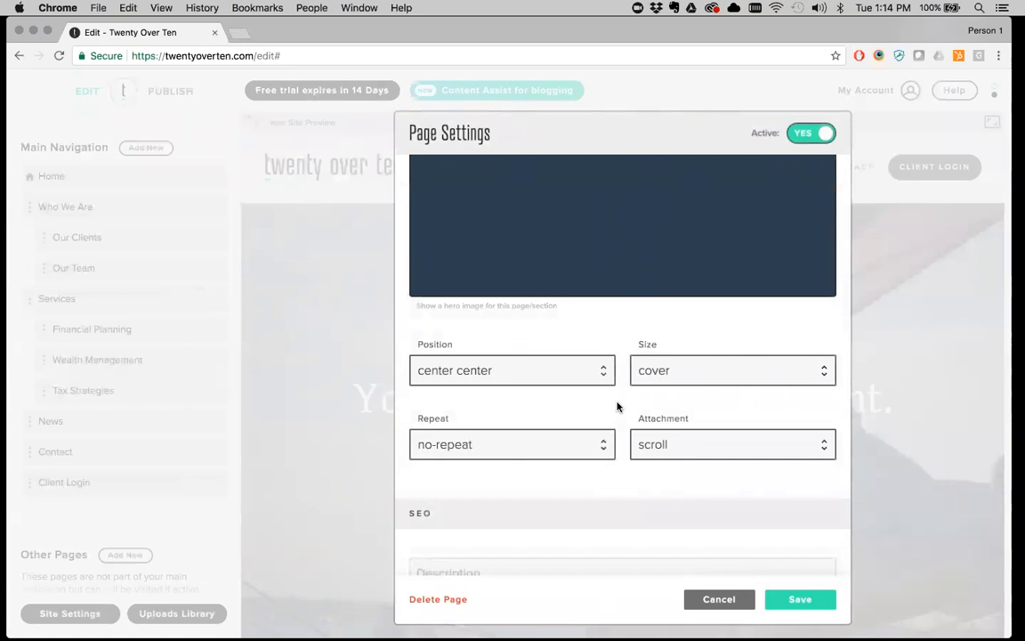
scroll(617, 407, down, 2)
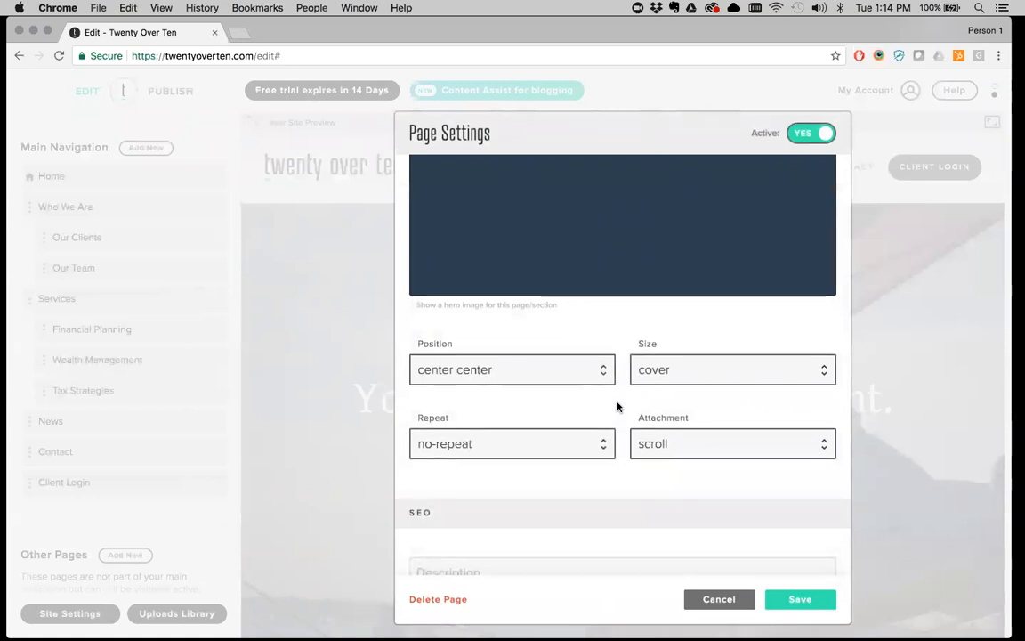
scroll(617, 406, down, 8)
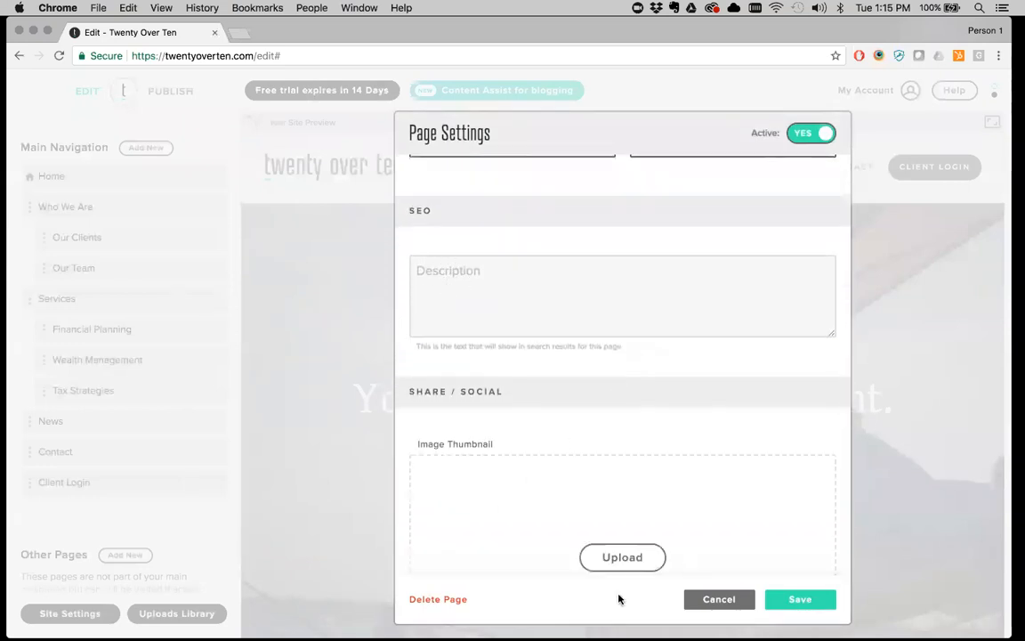
click(718, 599)
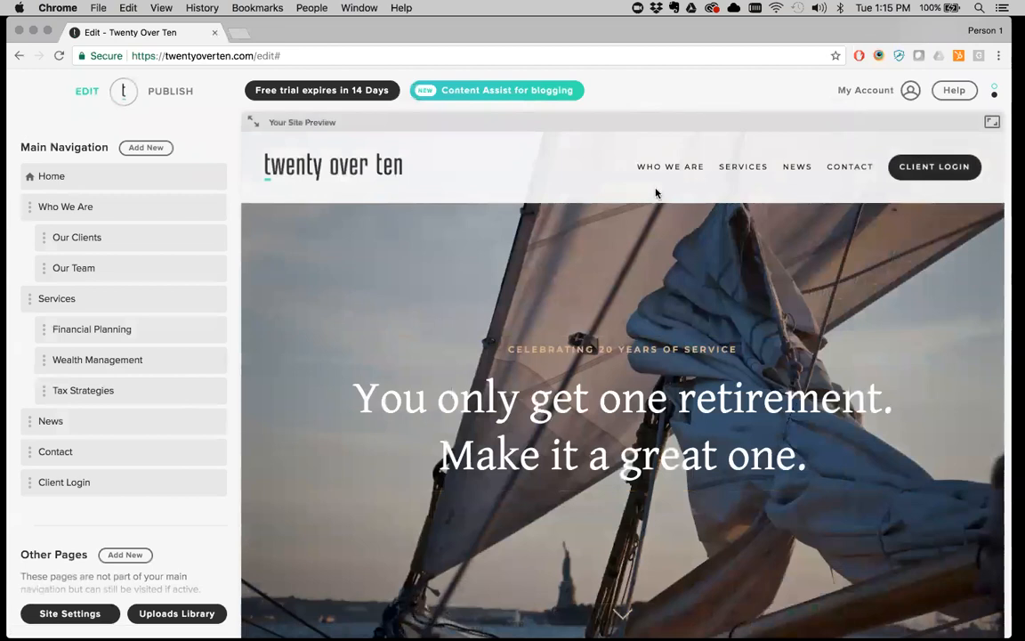
Go to the Services page and delete the 'Some more notes HERE.' placeholder line.
click(740, 168)
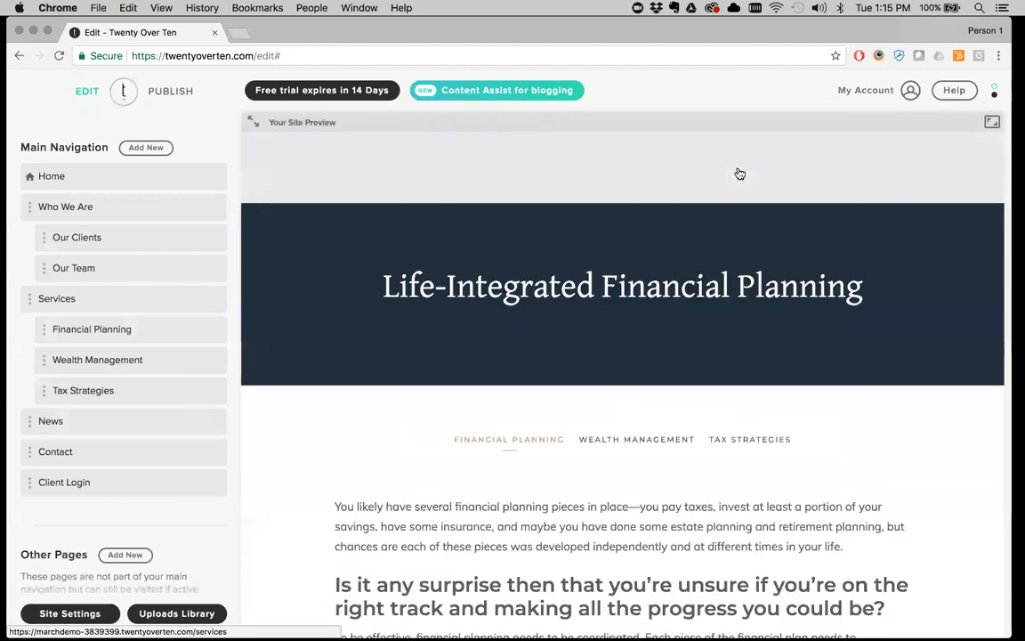
scroll(614, 327, down, 5)
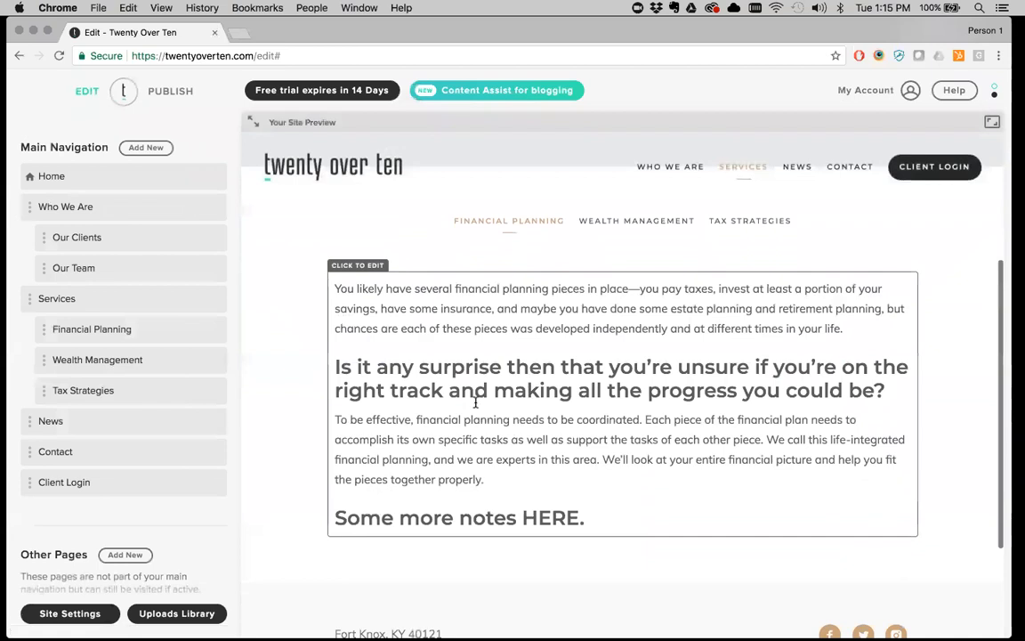
drag(597, 517, 335, 499)
key(BackSpace)
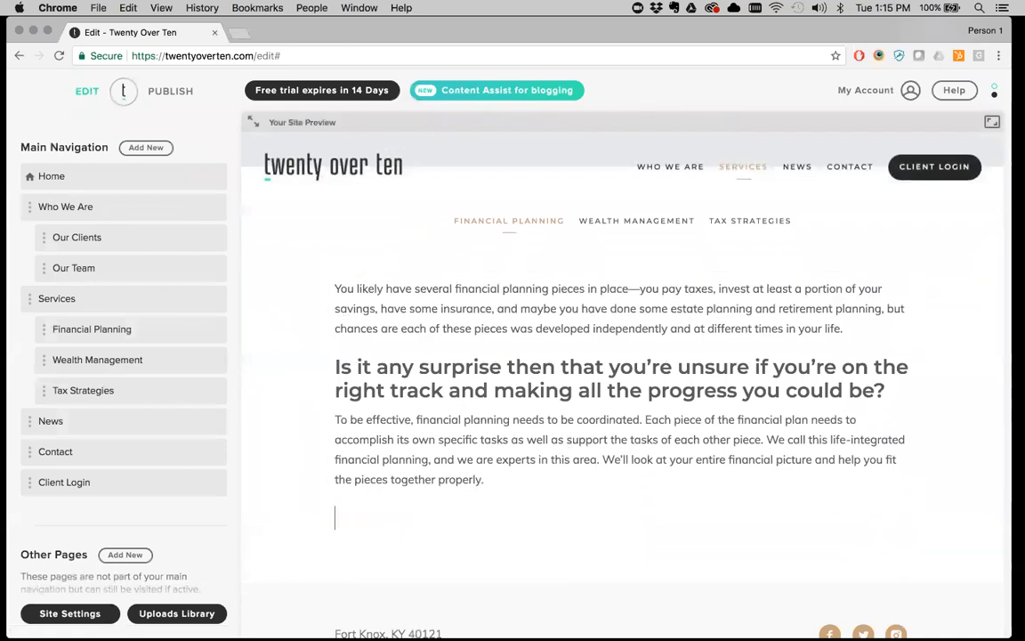
Append '. Click and start typing.' to the end of the hero heading.
scroll(344, 276, up, 5)
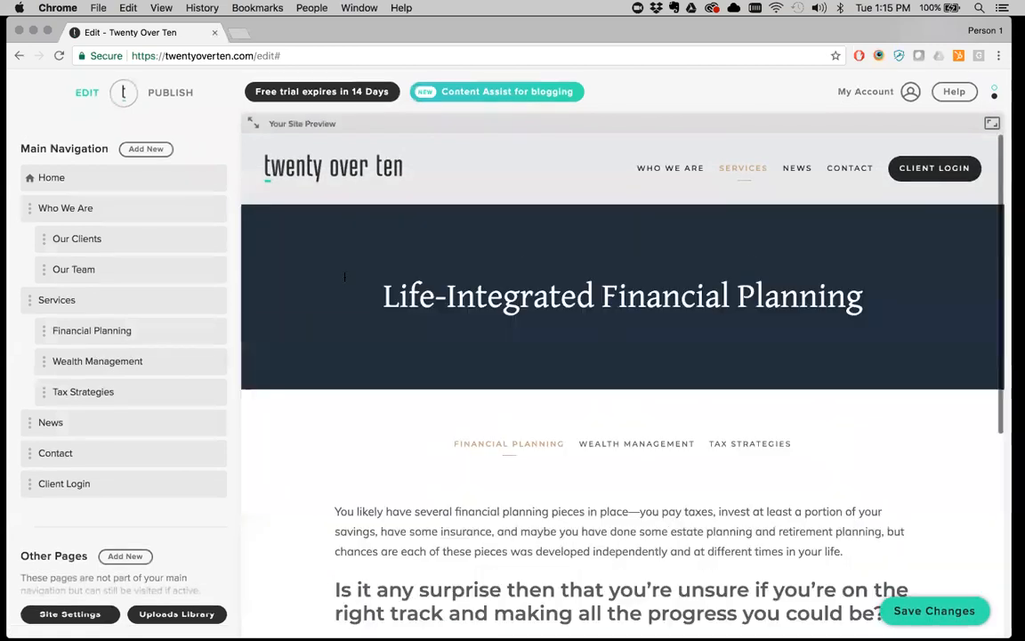
click(613, 293)
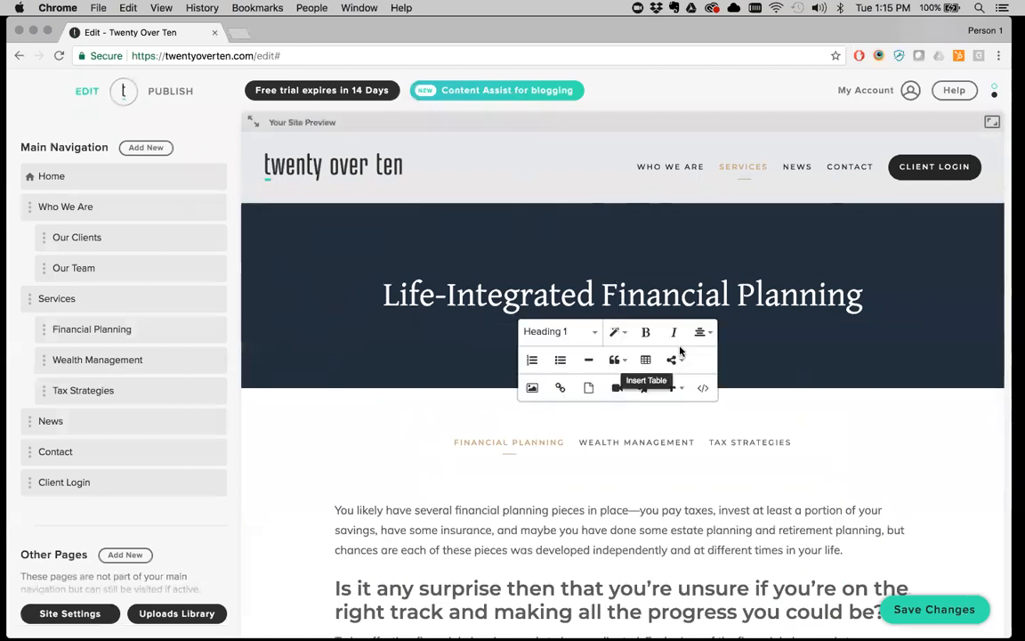
click(863, 294)
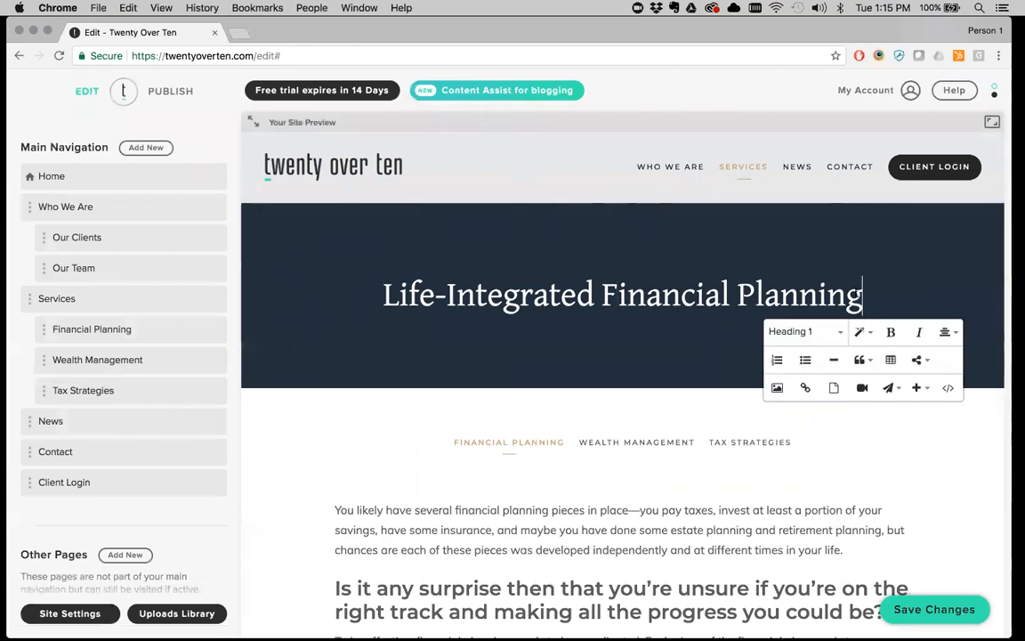
text(. Click and st)
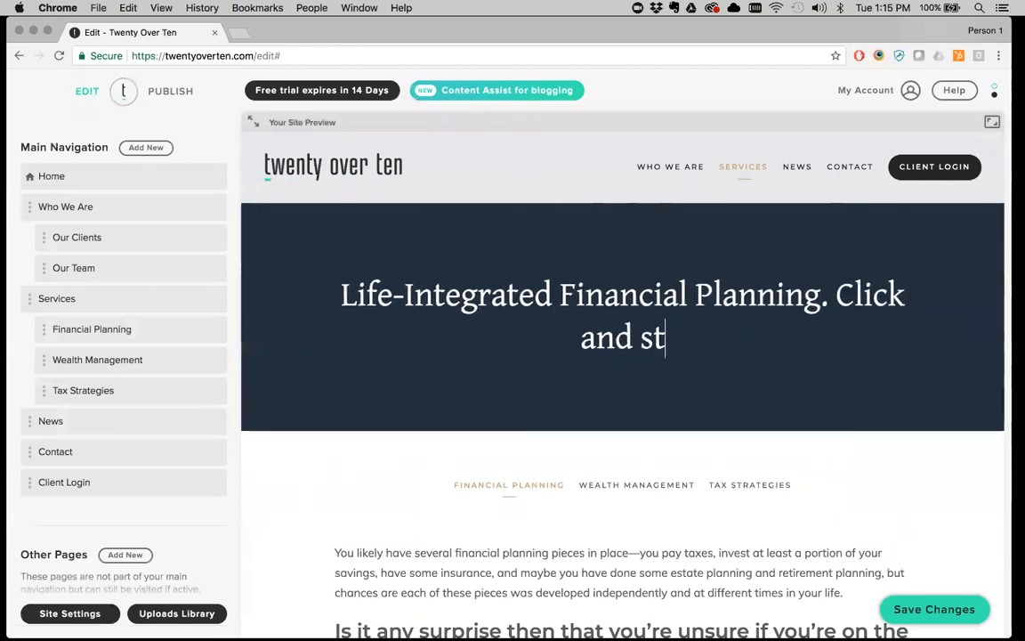
text(art typing.)
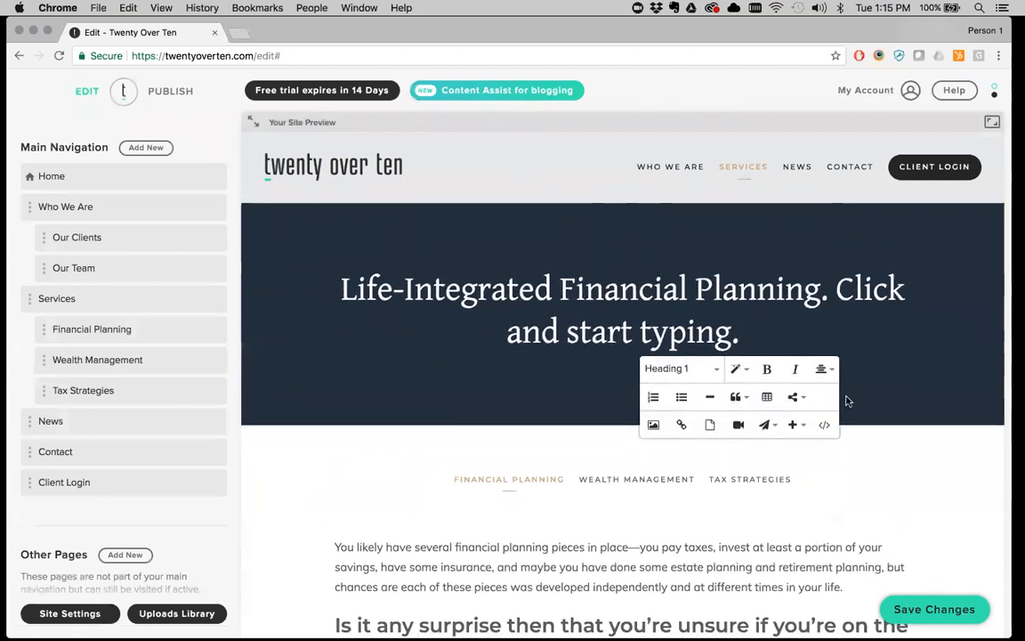
scroll(847, 399, down, 3)
scroll(848, 399, down, 1)
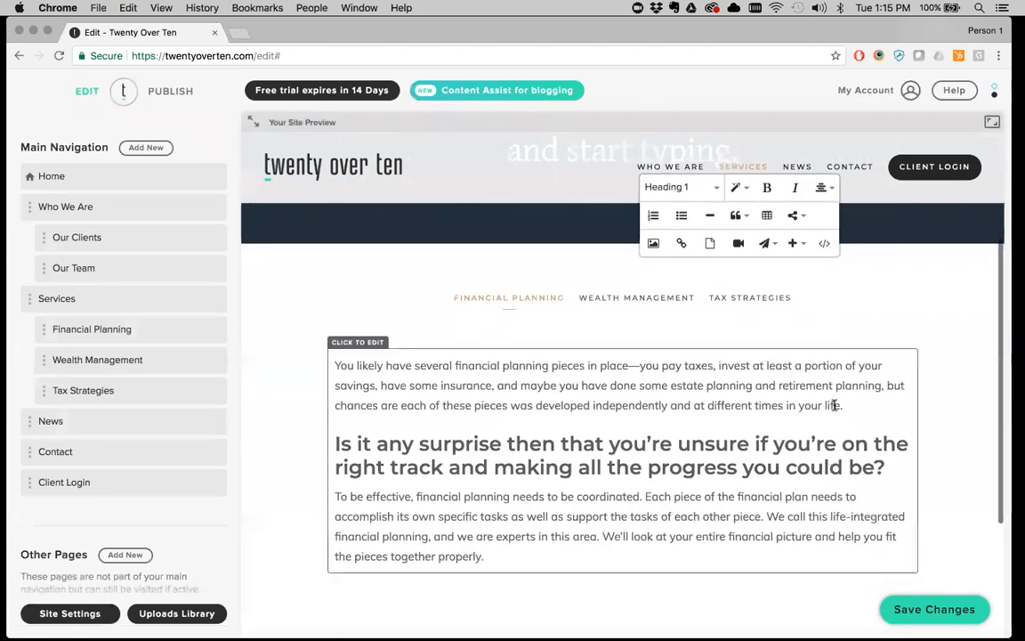
Add a centred 'Title' line formatted as Heading 1 above the first paragraph.
click(338, 367)
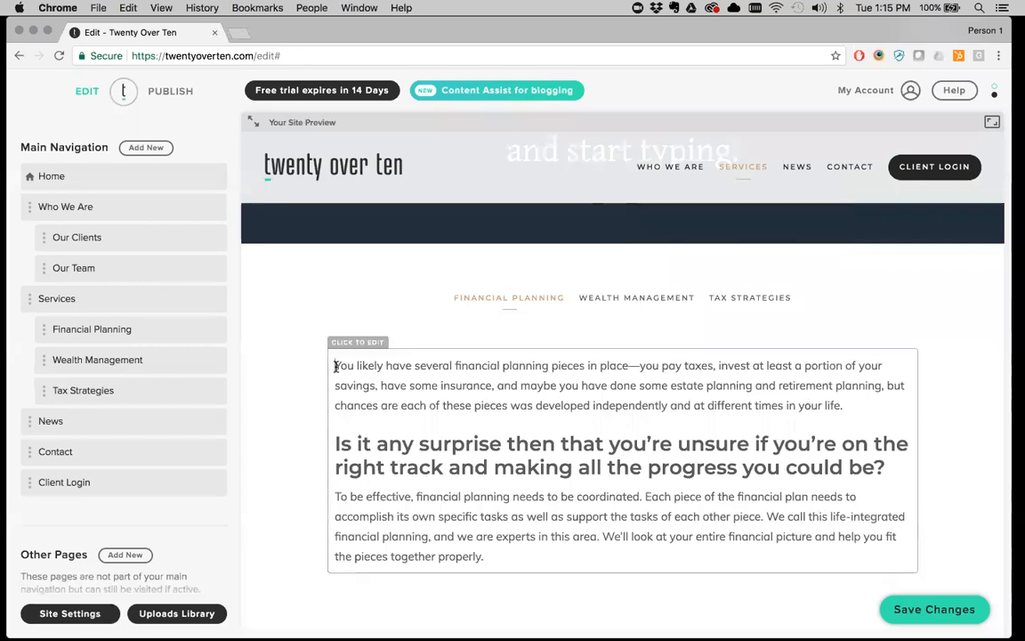
key(Return)
click(340, 361)
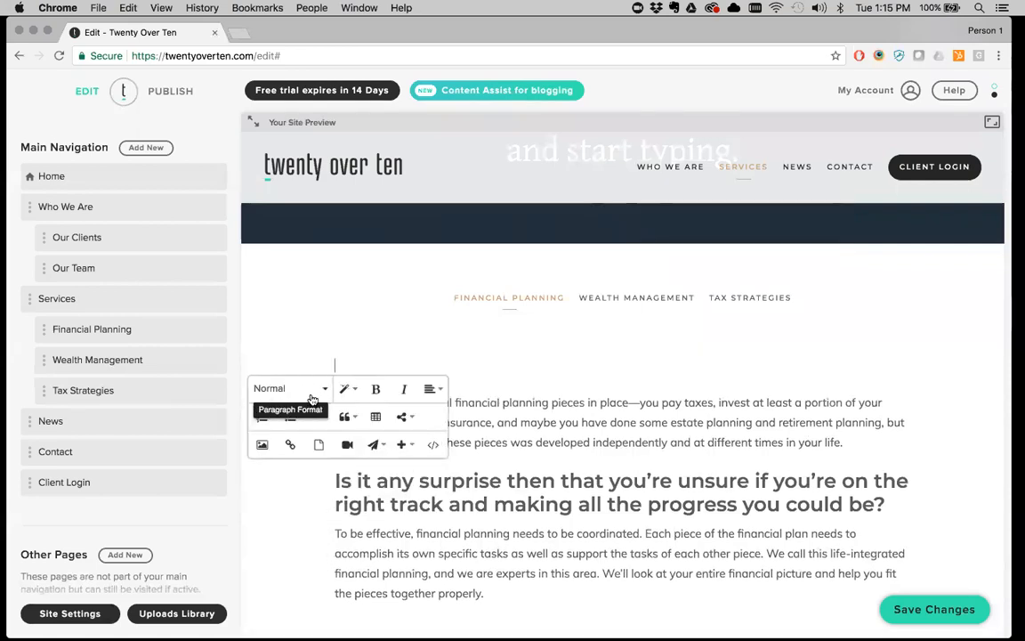
text(Title)
double_click(344, 365)
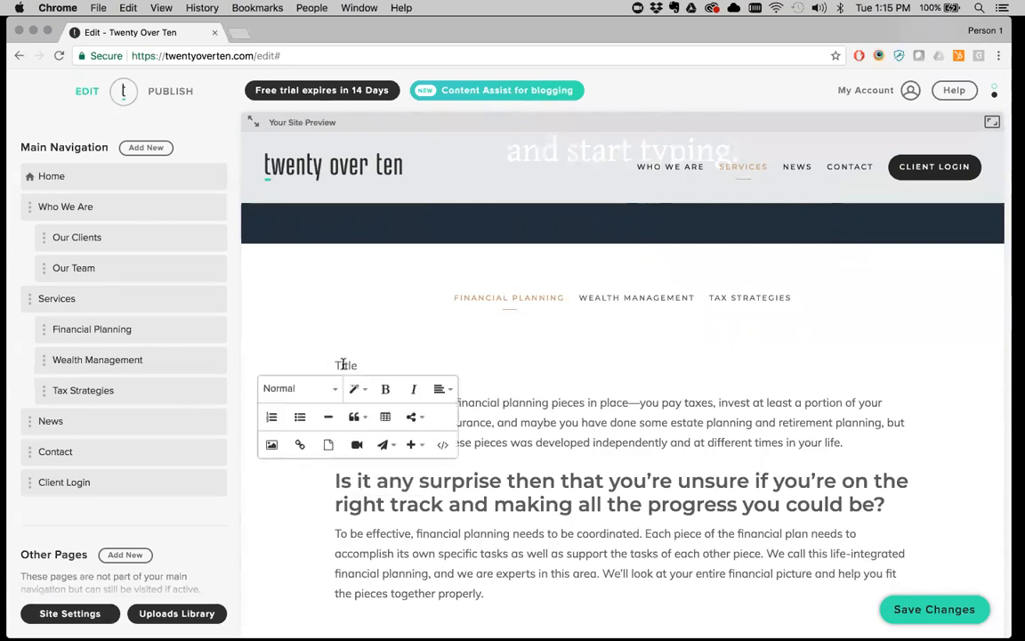
click(428, 389)
click(436, 412)
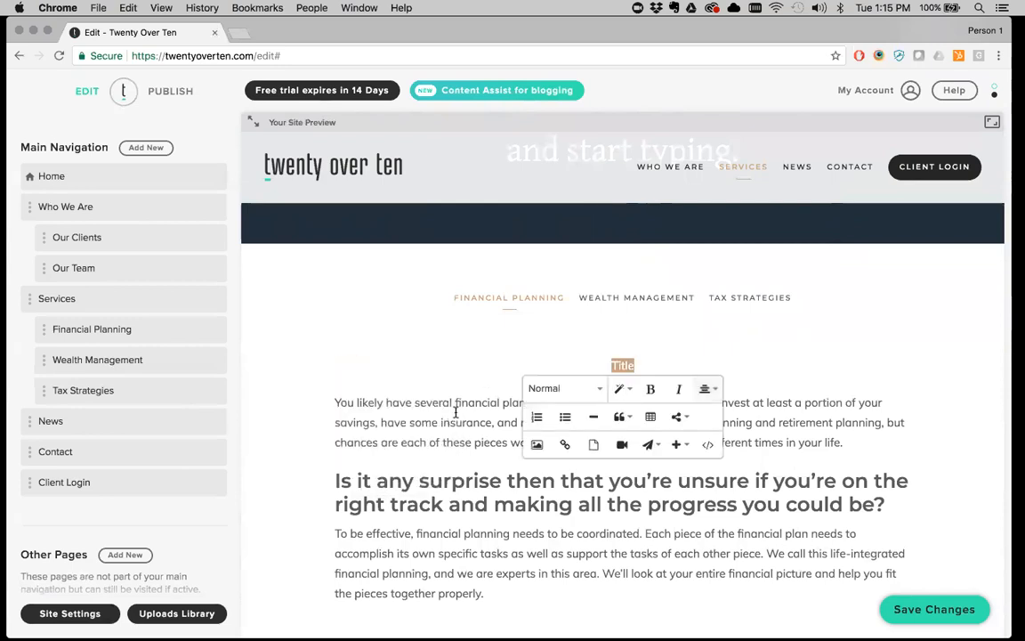
click(580, 393)
click(583, 455)
click(808, 388)
Bold 'insurance, and maybe you have' and insert a horizontal divider after the paragraph.
click(443, 433)
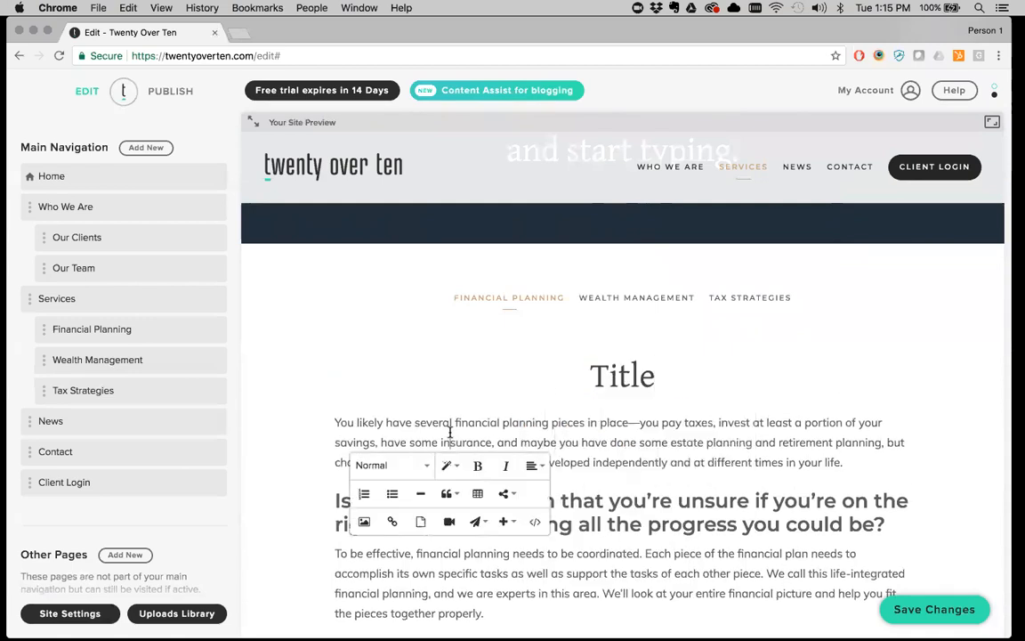
drag(441, 441, 608, 443)
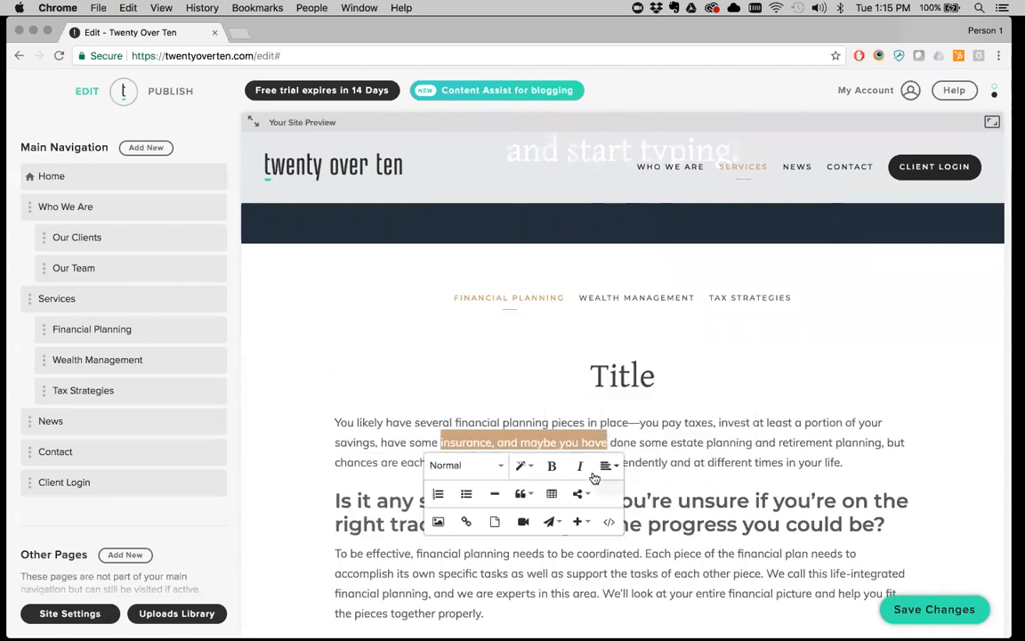
click(553, 467)
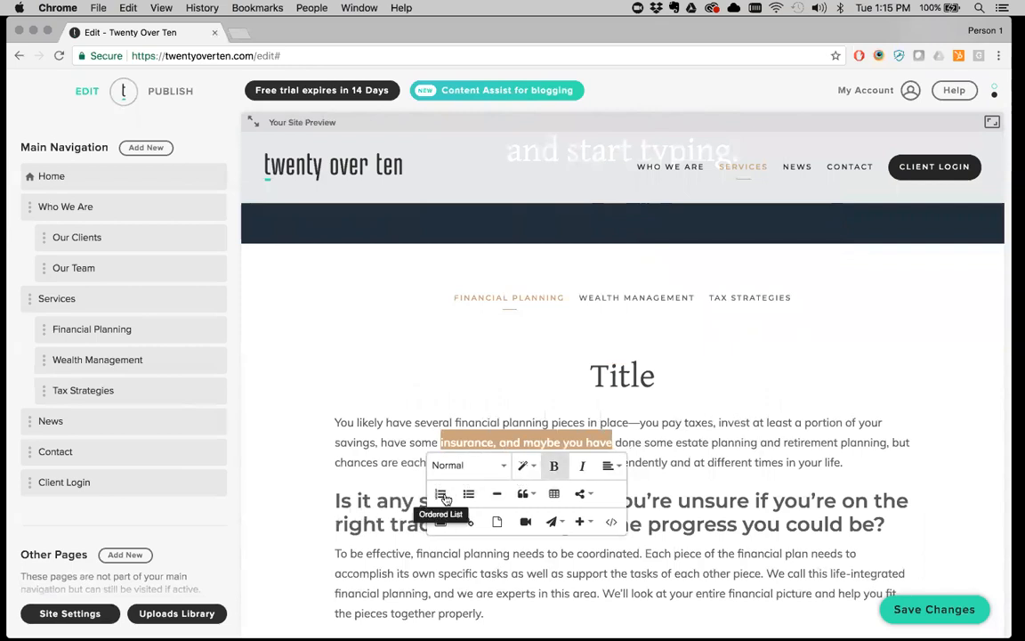
click(841, 462)
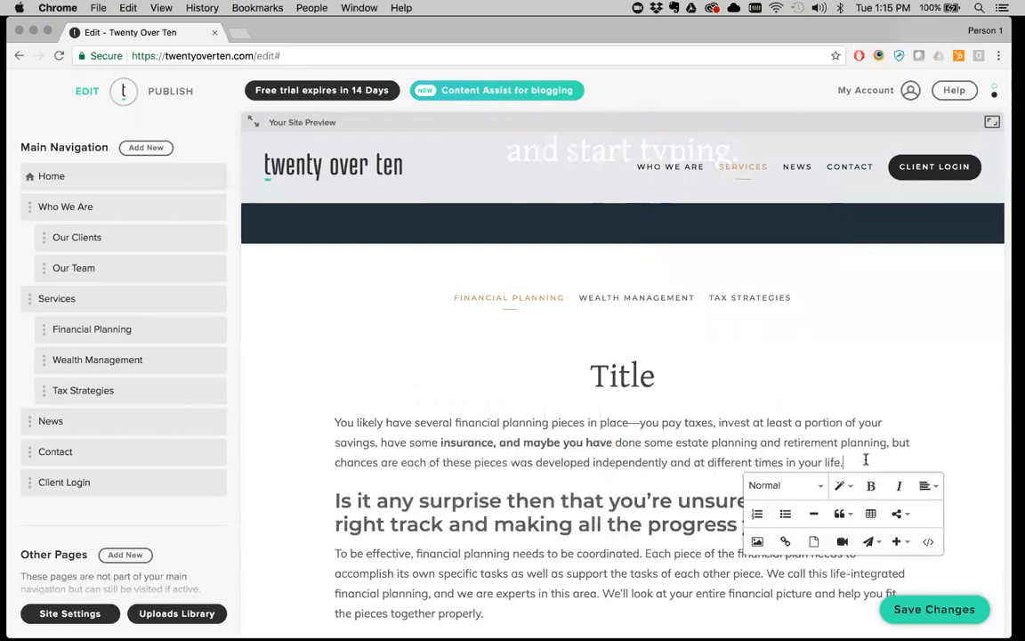
key(Return)
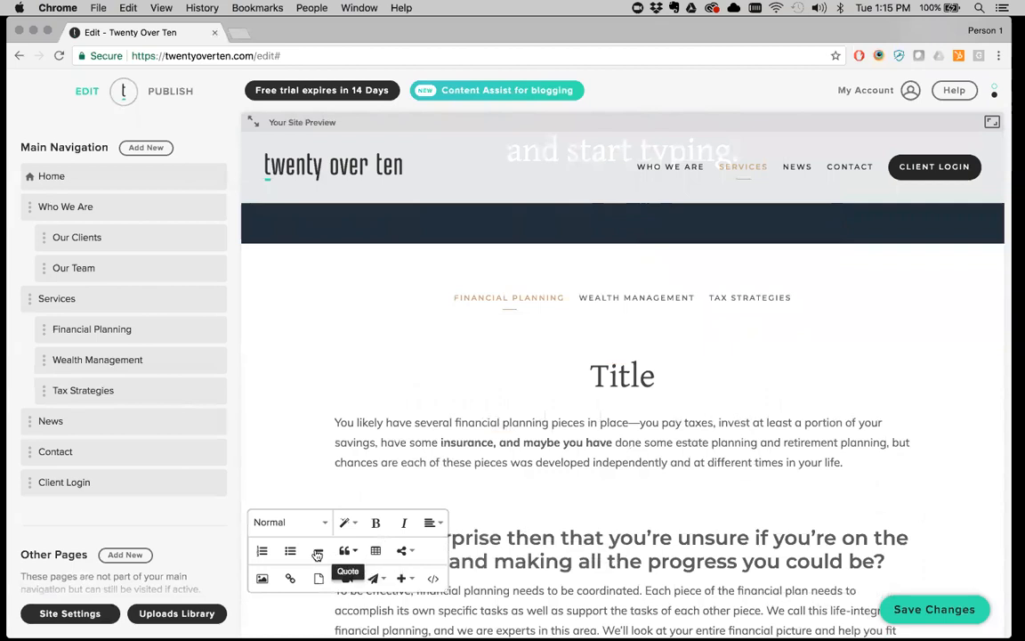
click(319, 553)
Change the 'Is it any surprise…' question heading to normal text.
scroll(540, 457, down, 5)
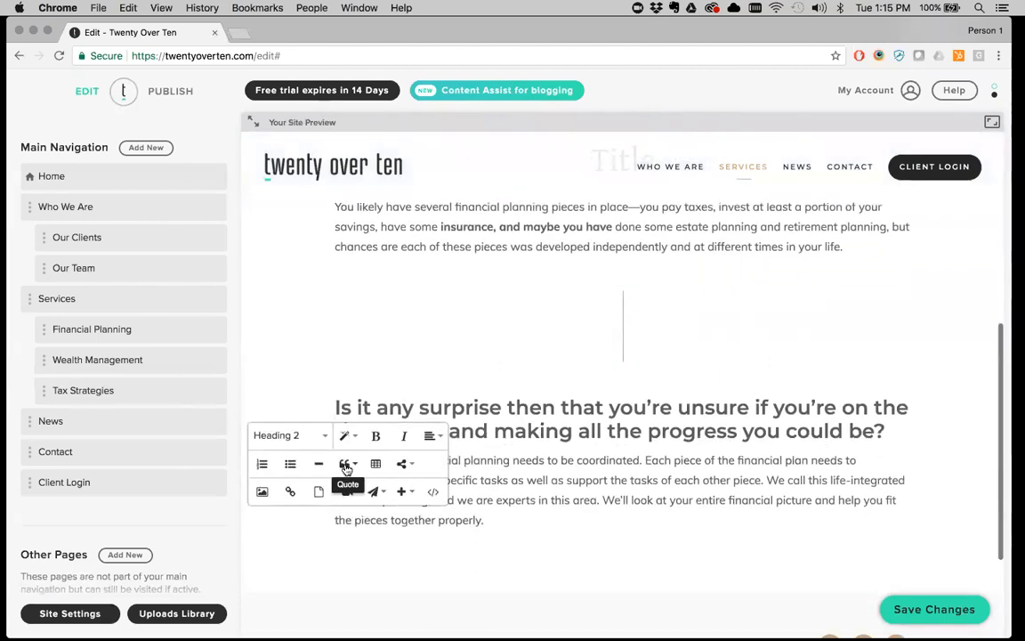
click(888, 427)
key(Return)
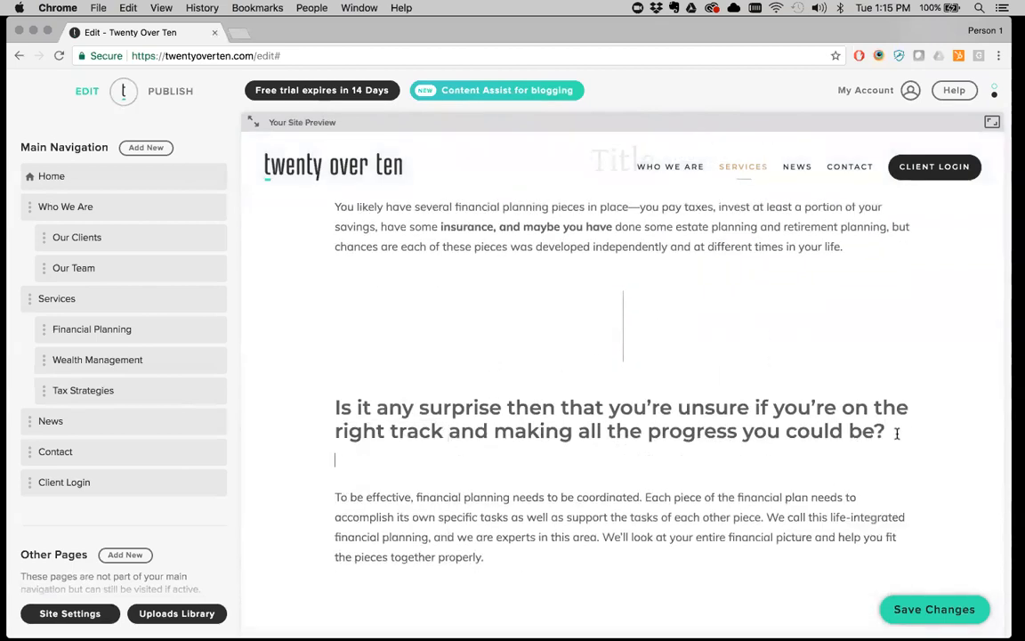
drag(889, 429, 337, 409)
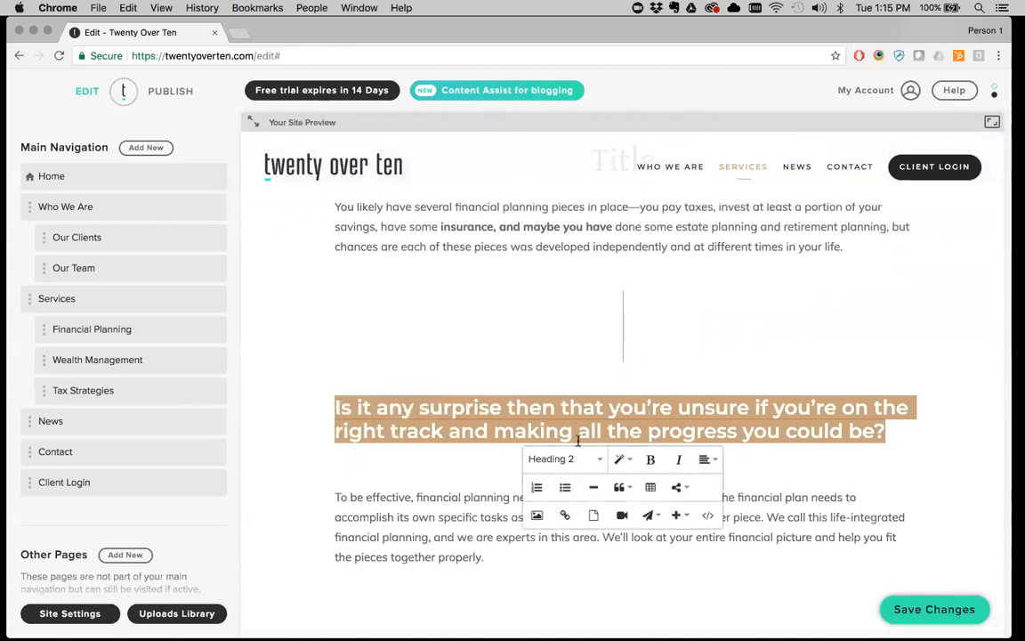
click(602, 460)
click(570, 483)
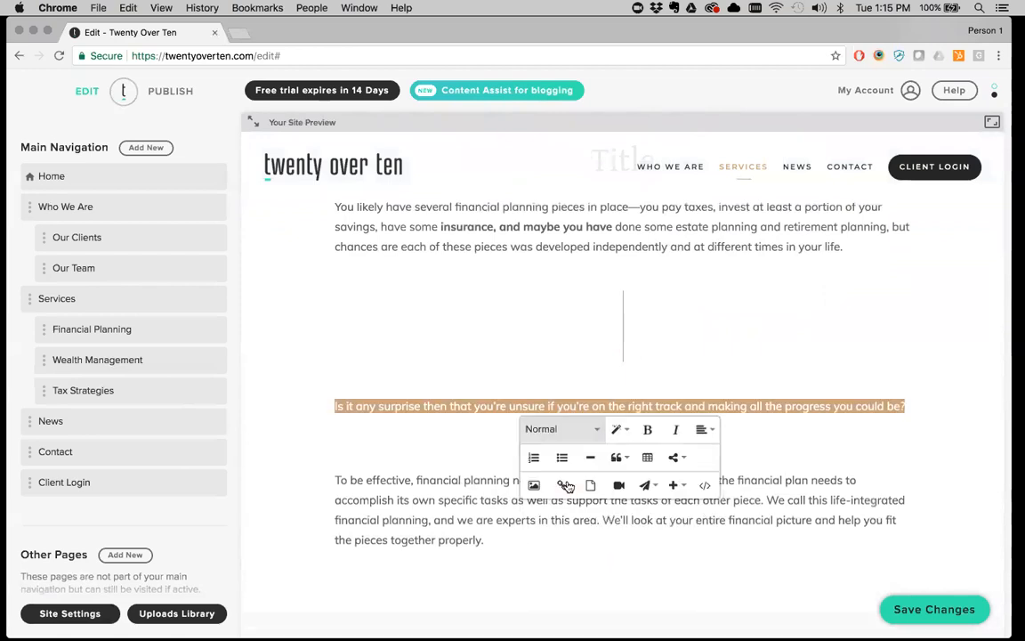
Turn the surprise question into a large centred quote.
click(627, 461)
click(637, 482)
click(452, 481)
scroll(465, 488, down, 3)
Remove the empty line before the next paragraph and add one after 'properly.'.
click(586, 425)
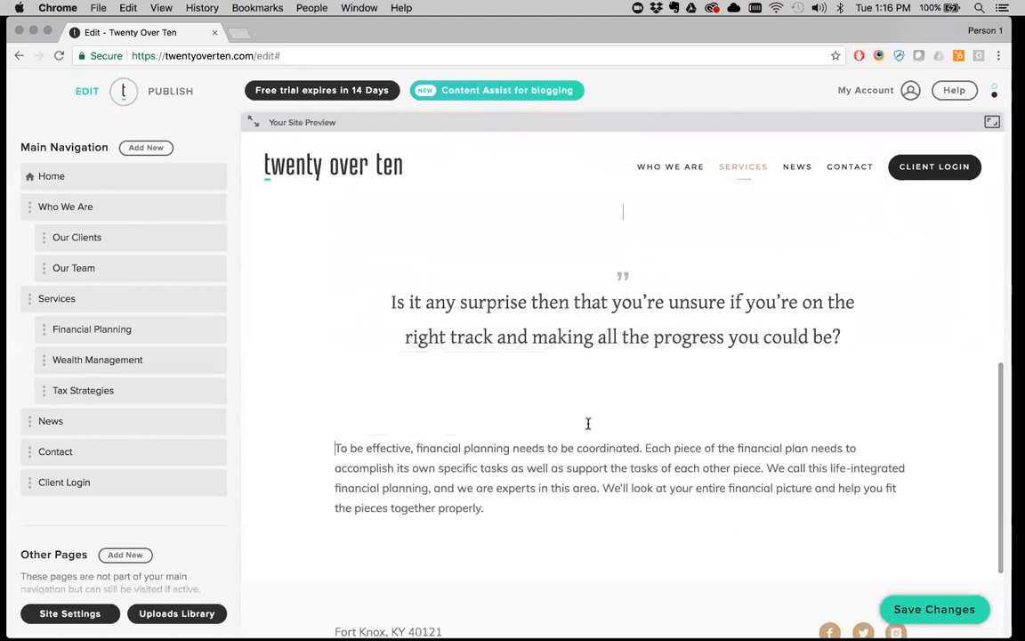
key(Delete)
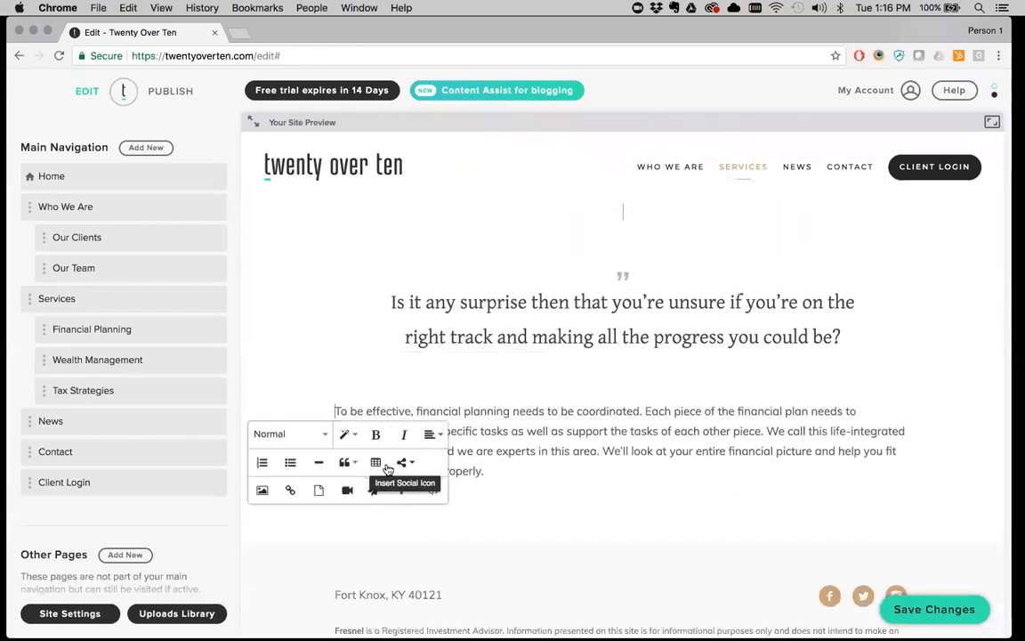
click(489, 471)
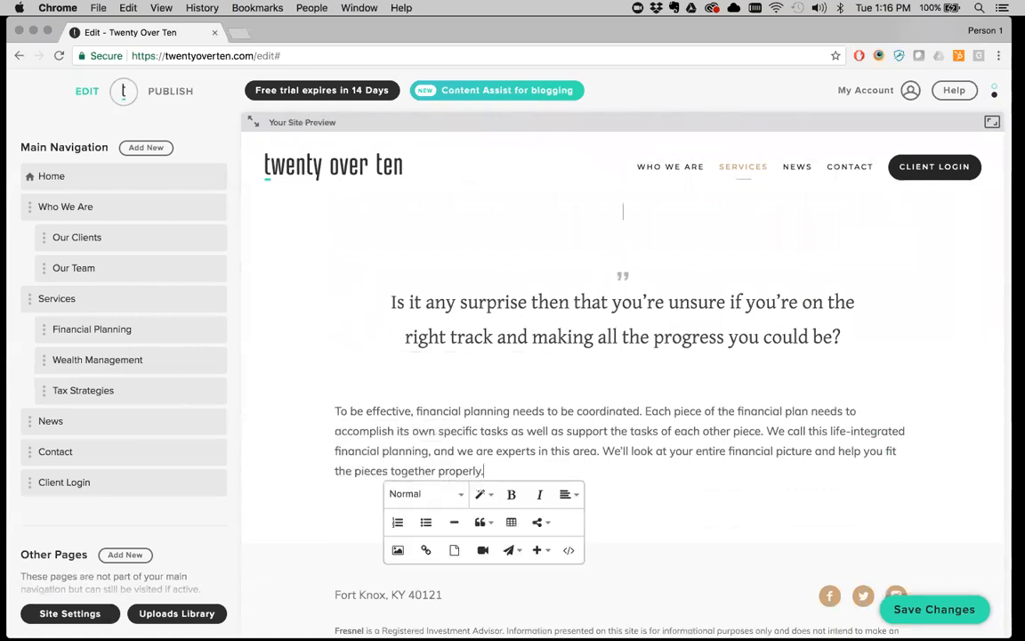
key(Return)
Insert a 4×2 table, undo it, and view the social icon list.
scroll(362, 508, down, 1)
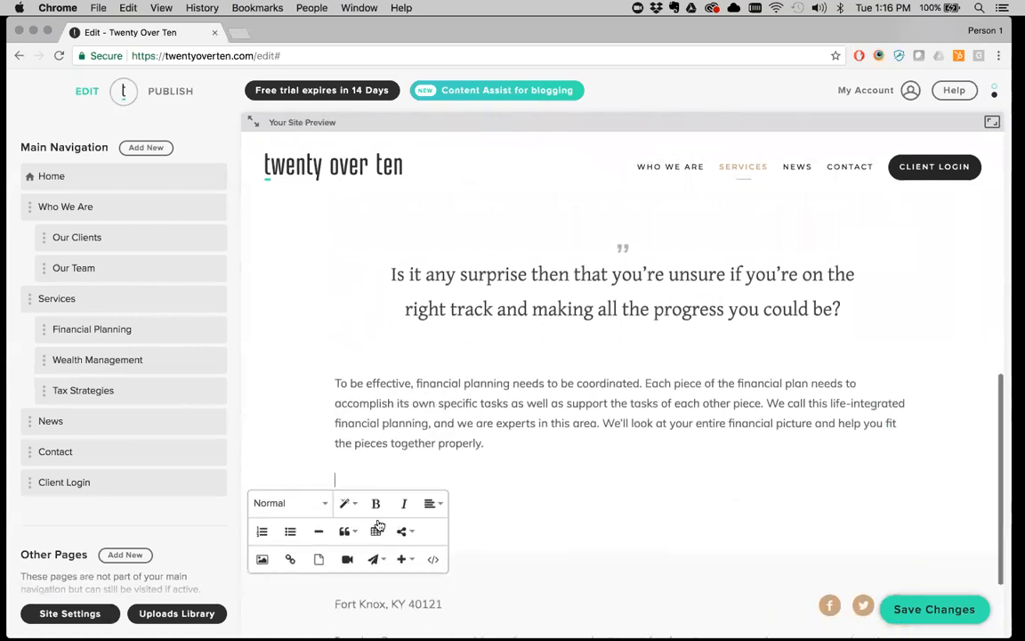
click(377, 530)
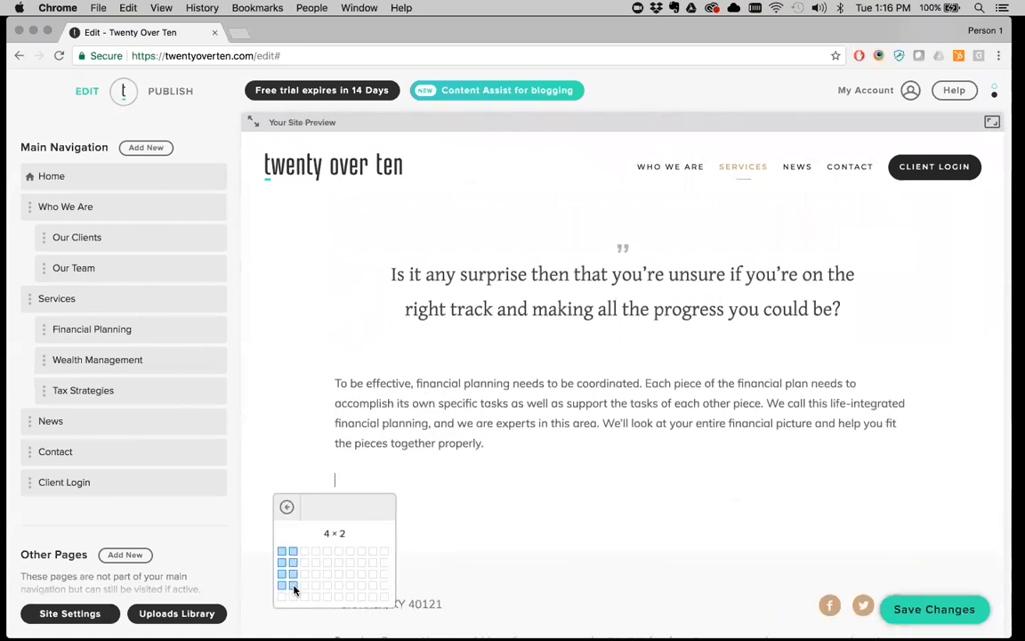
scroll(295, 589, down, 1)
click(294, 585)
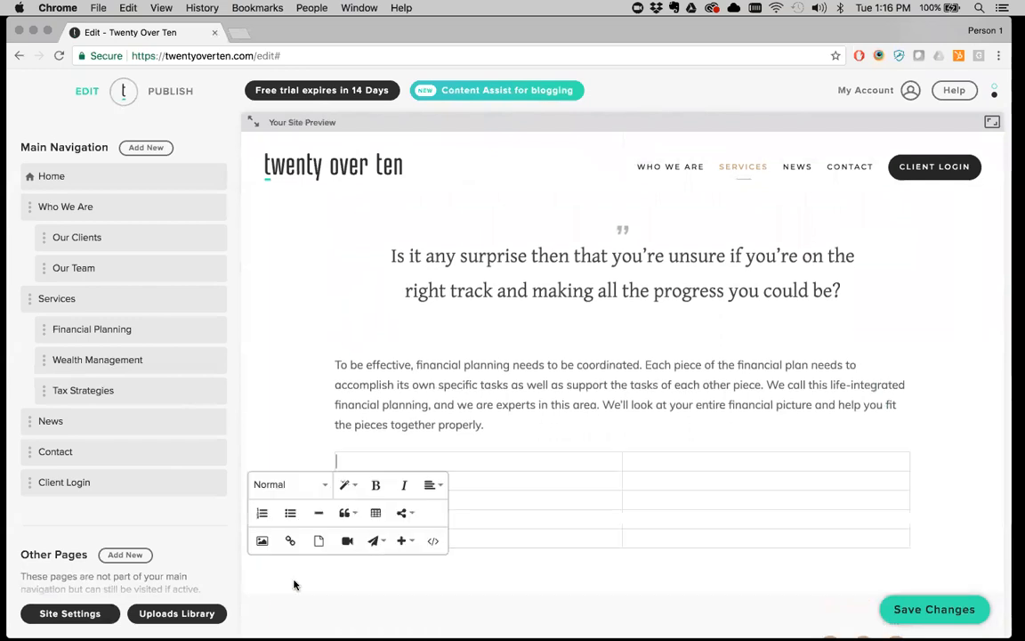
key(super+z)
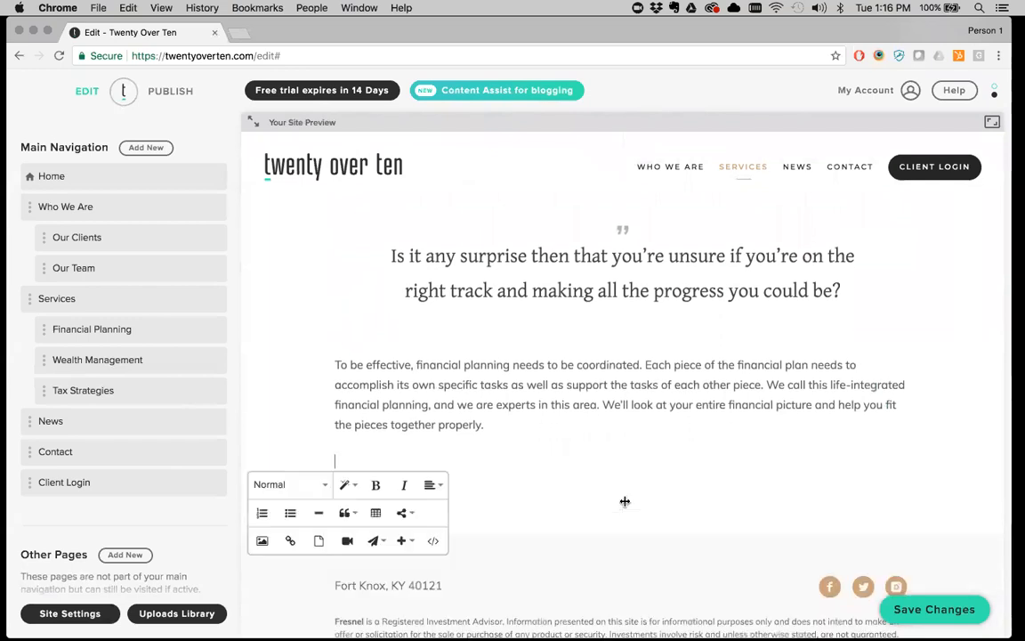
click(407, 513)
scroll(412, 515, down, 1)
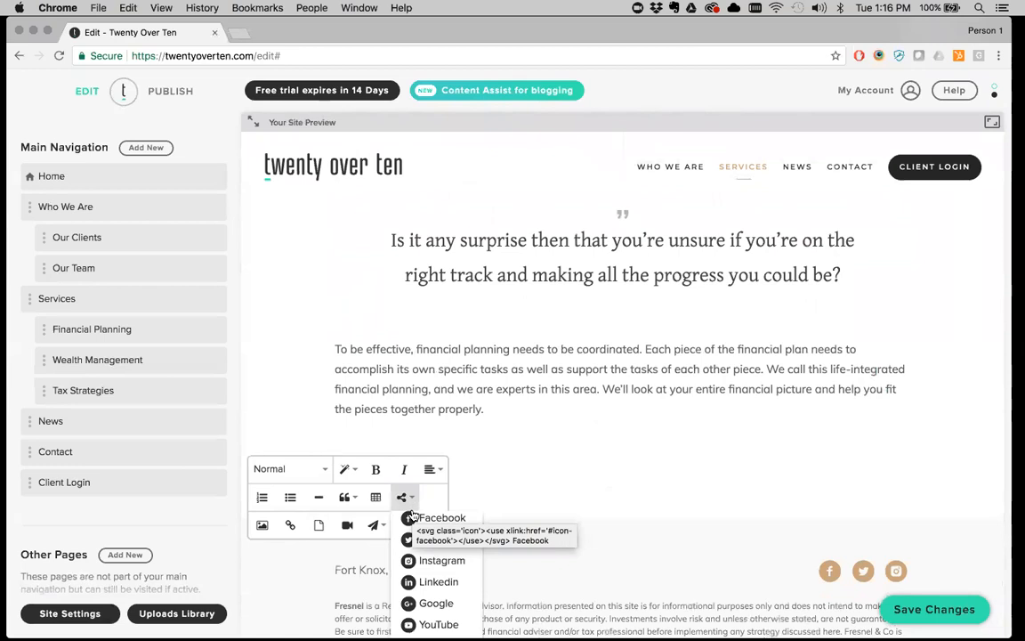
click(412, 582)
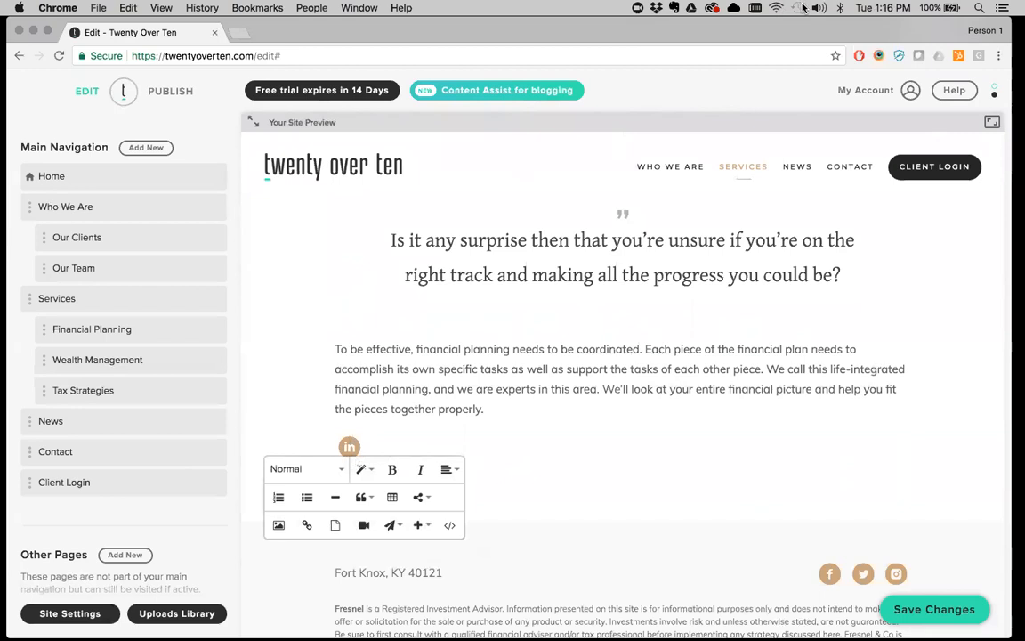
click(350, 449)
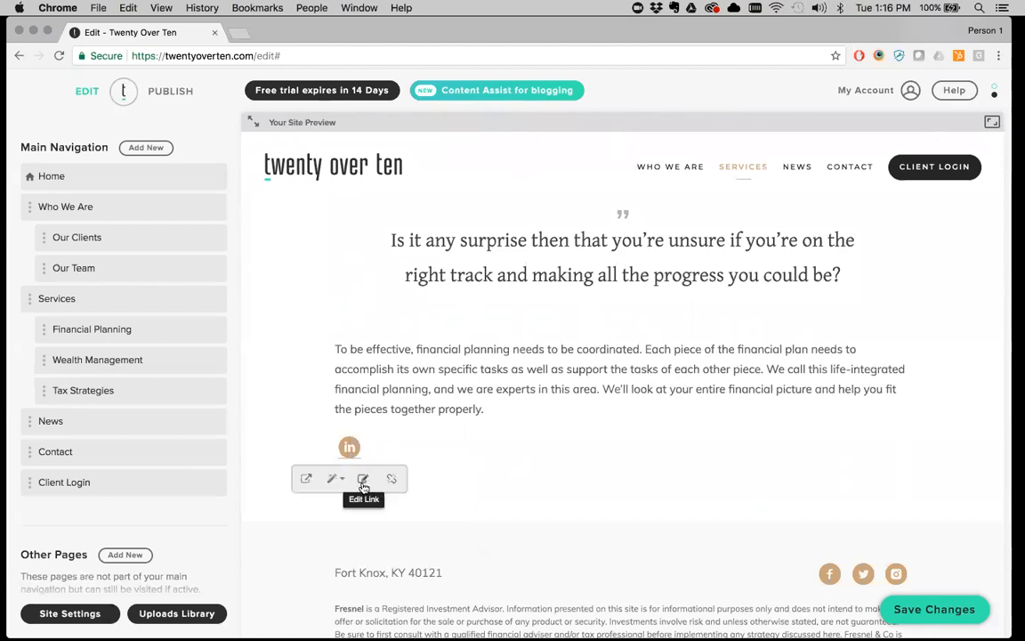
click(363, 480)
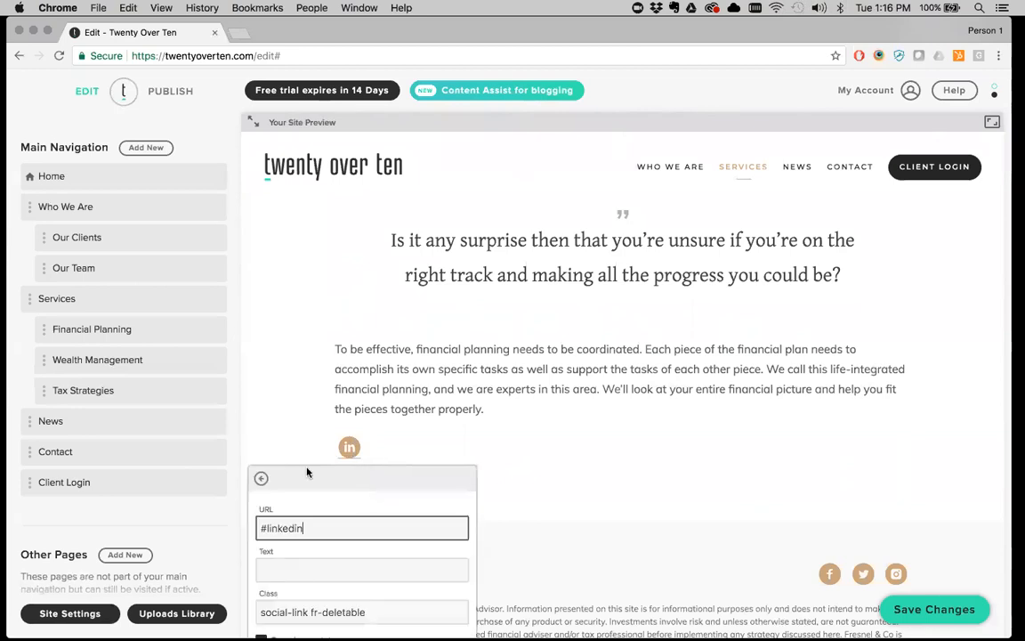
triple_click(270, 528)
click(262, 480)
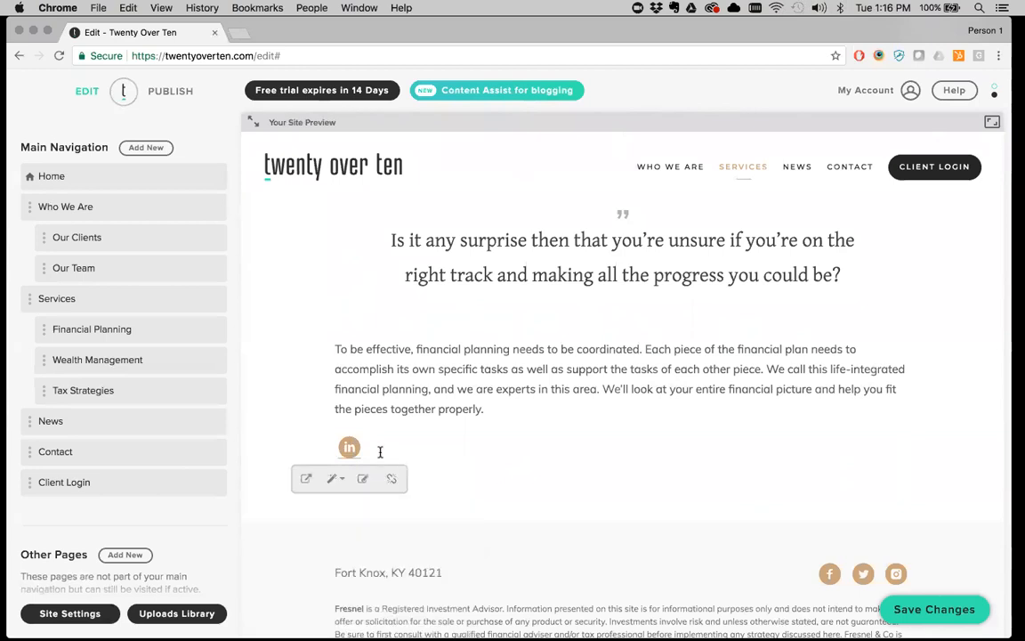
key(BackSpace)
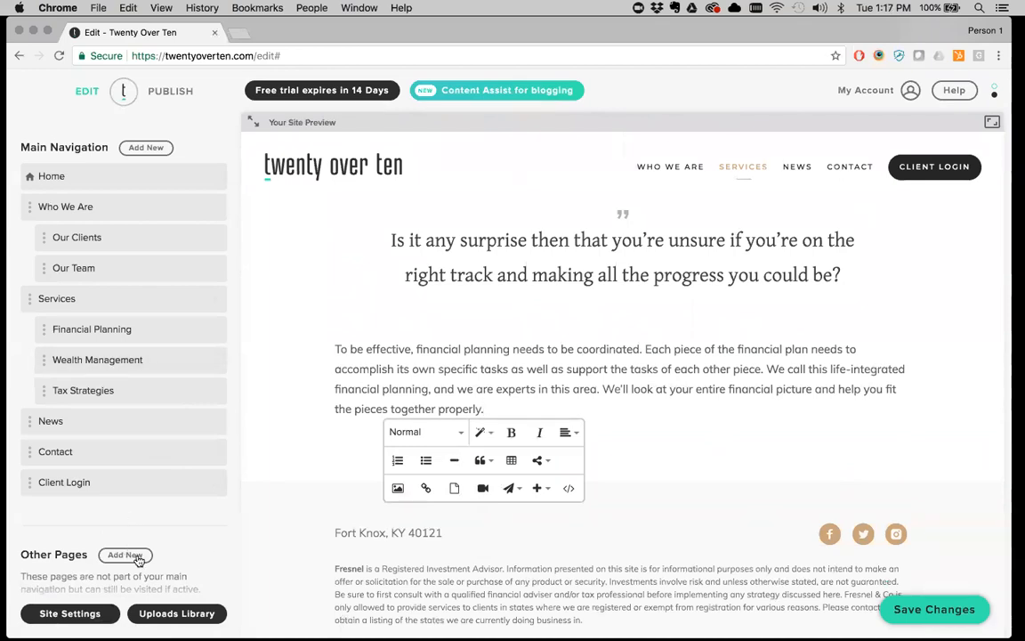
click(956, 623)
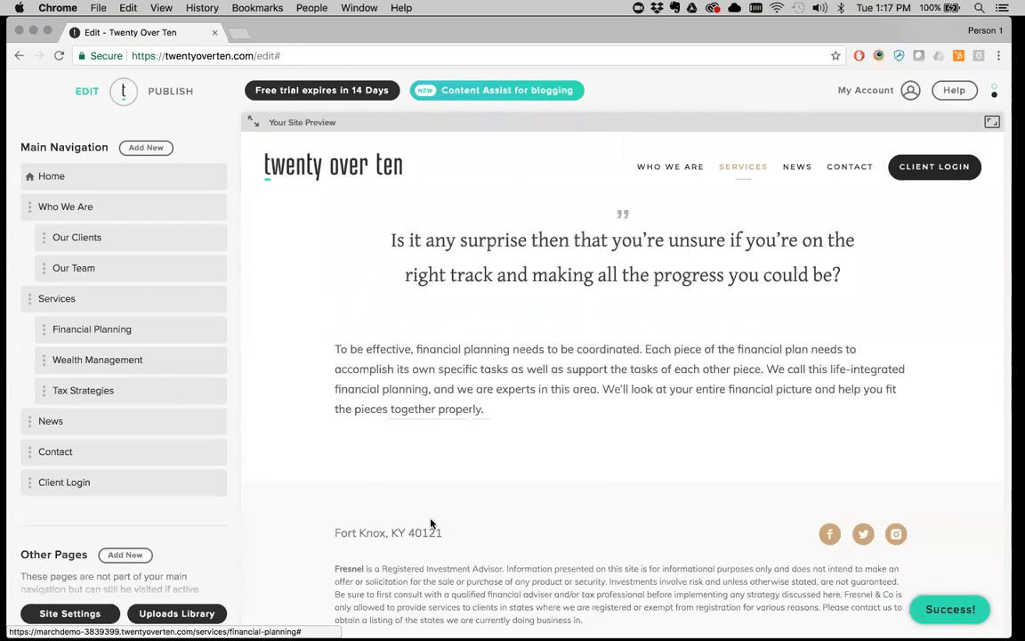
click(82, 612)
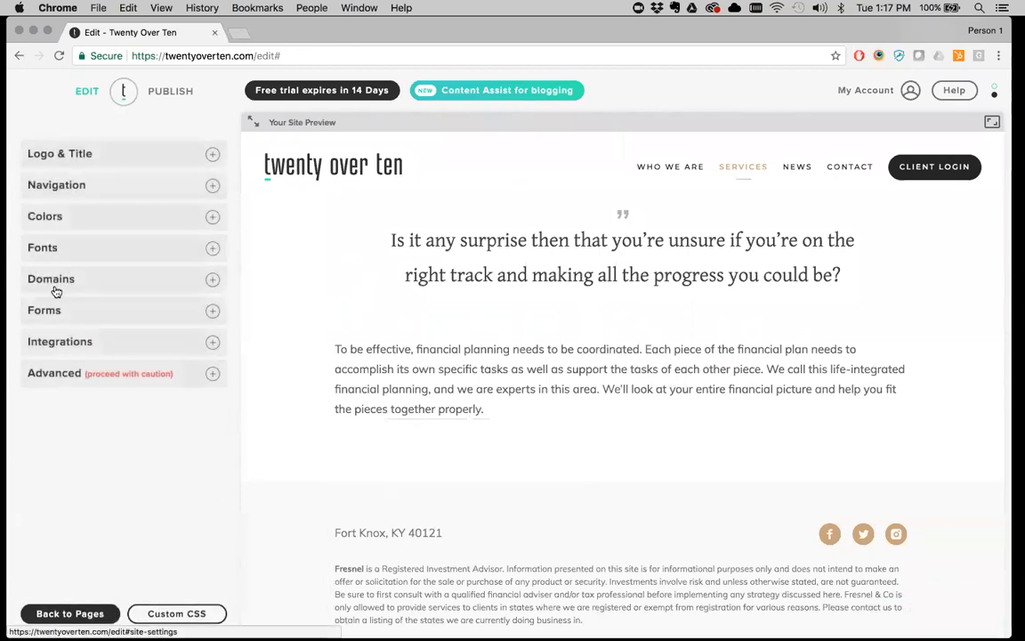
click(53, 246)
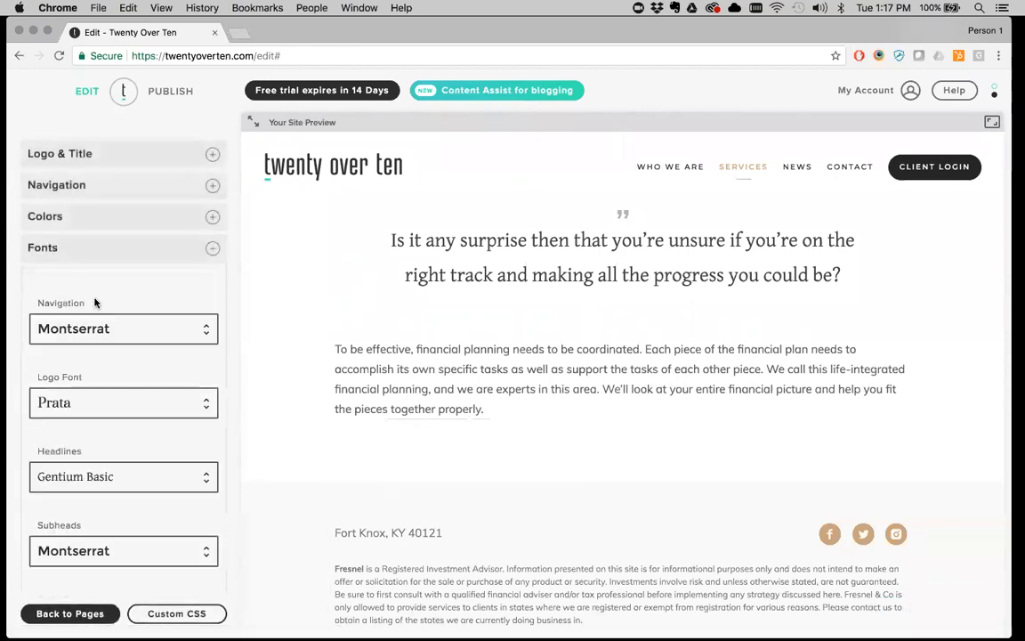
scroll(91, 377, down, 2)
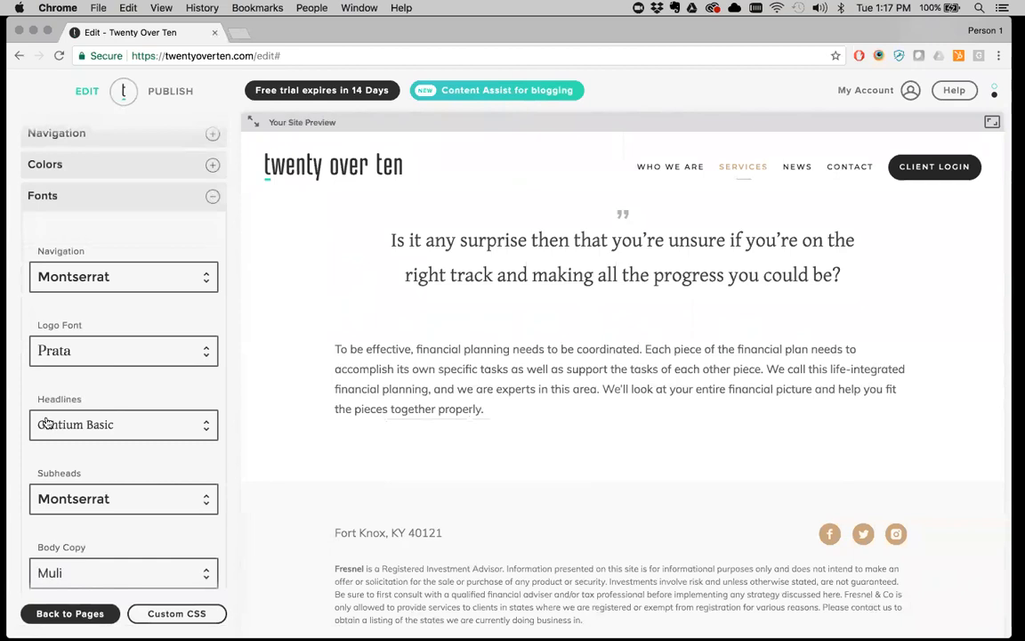
scroll(46, 498, down, 2)
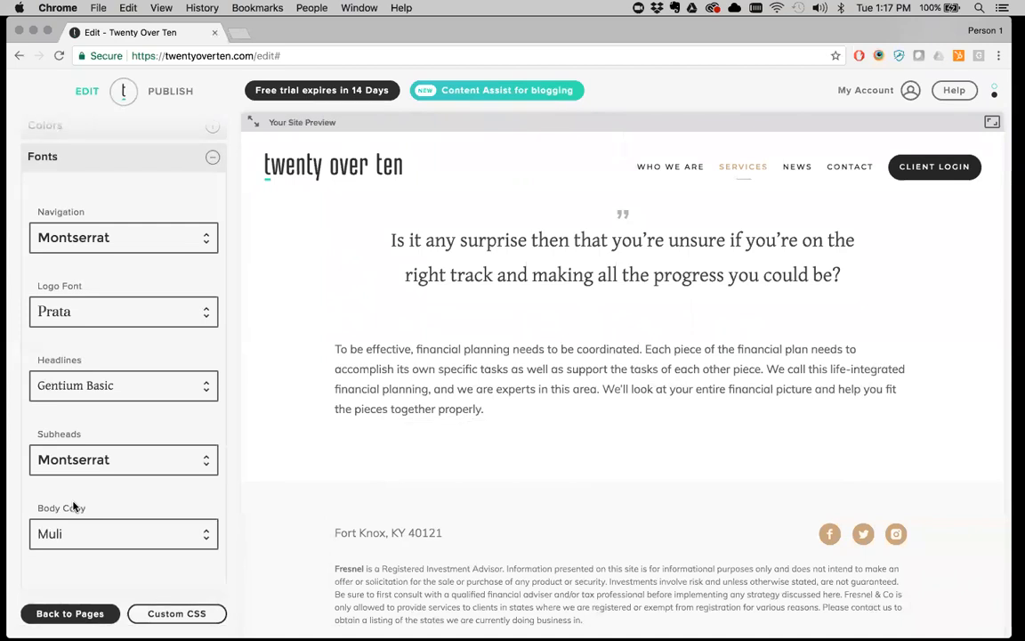
click(41, 156)
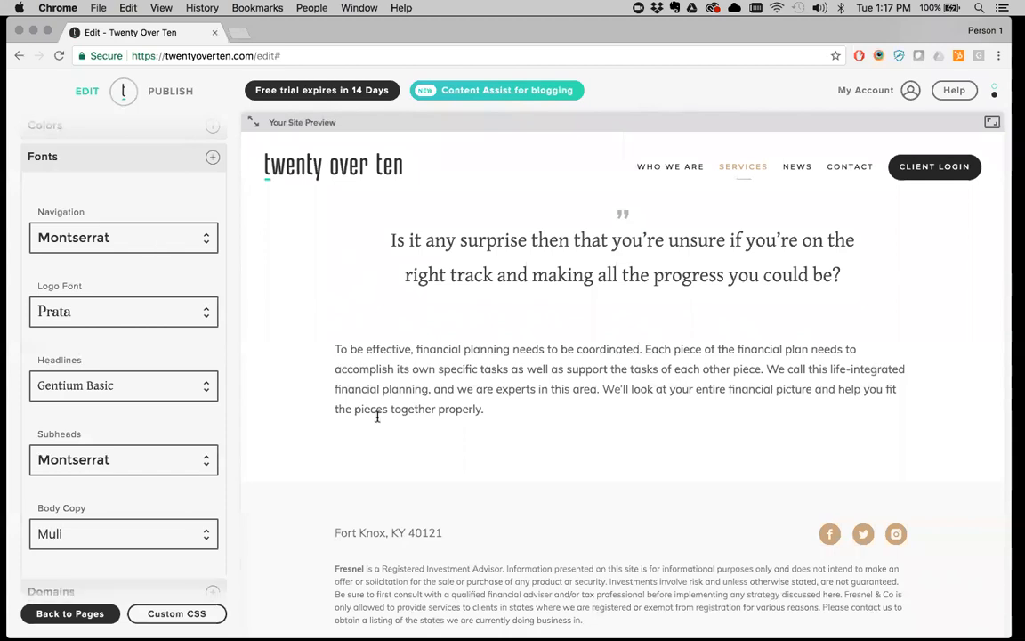
click(85, 613)
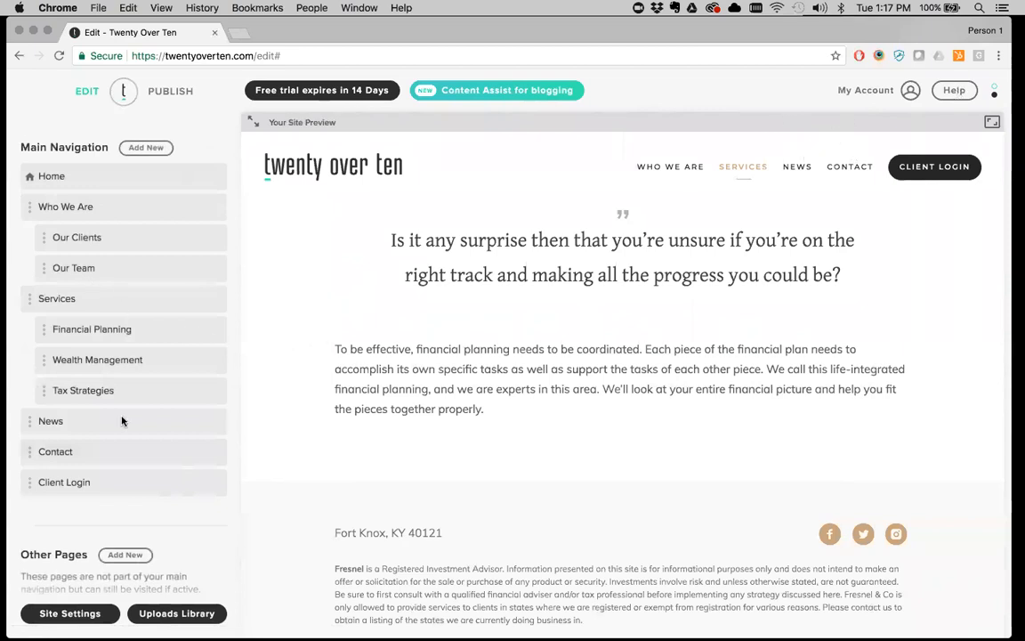
Insert a 2 Column Split block below the intro paragraph and start a video in Column 1.
click(508, 389)
click(509, 410)
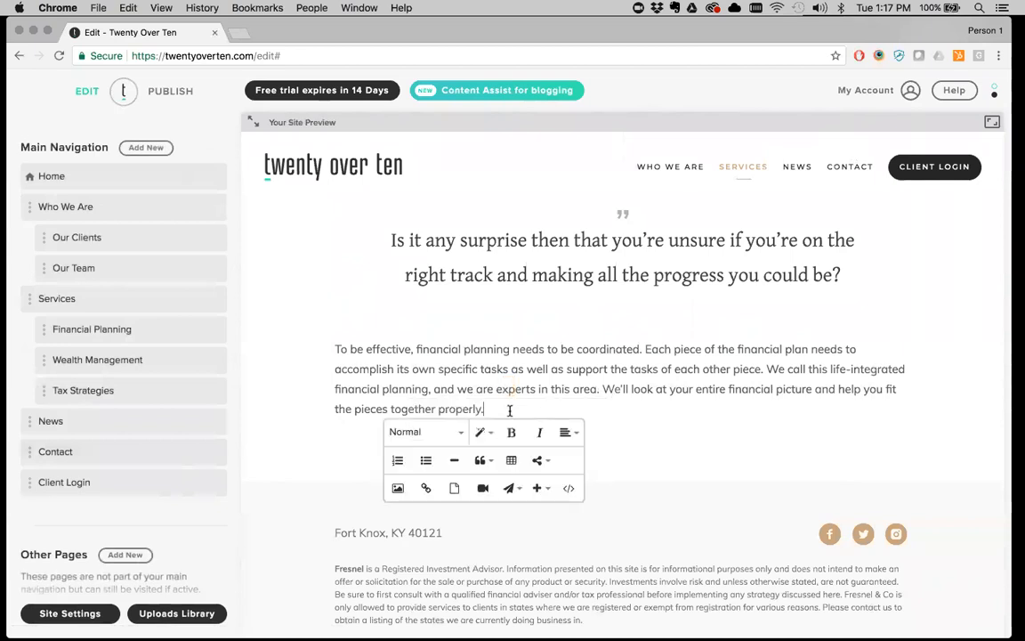
key(Return)
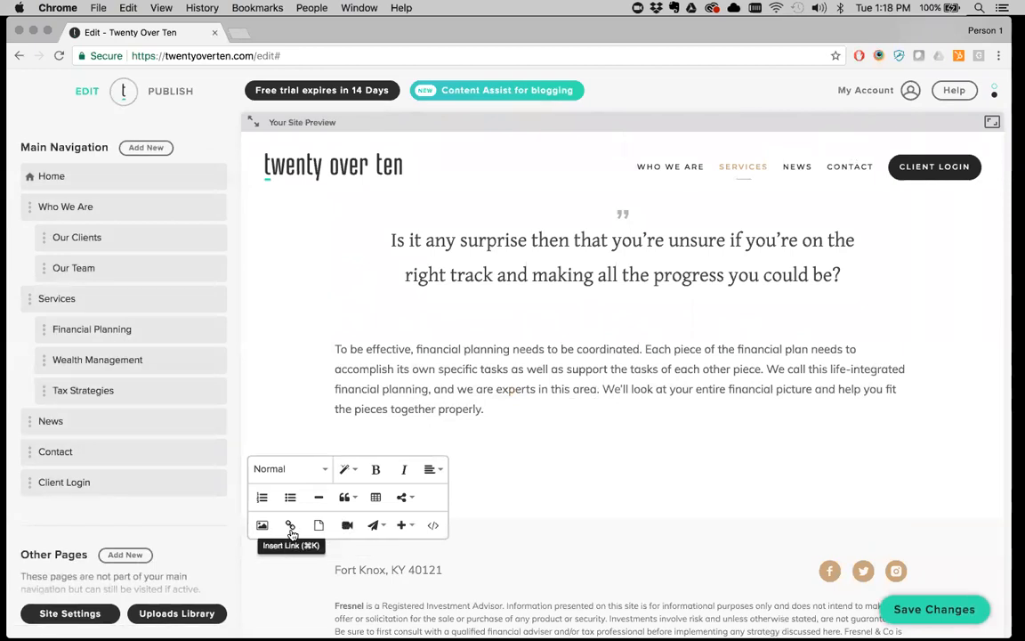
click(405, 525)
scroll(407, 570, down, 2)
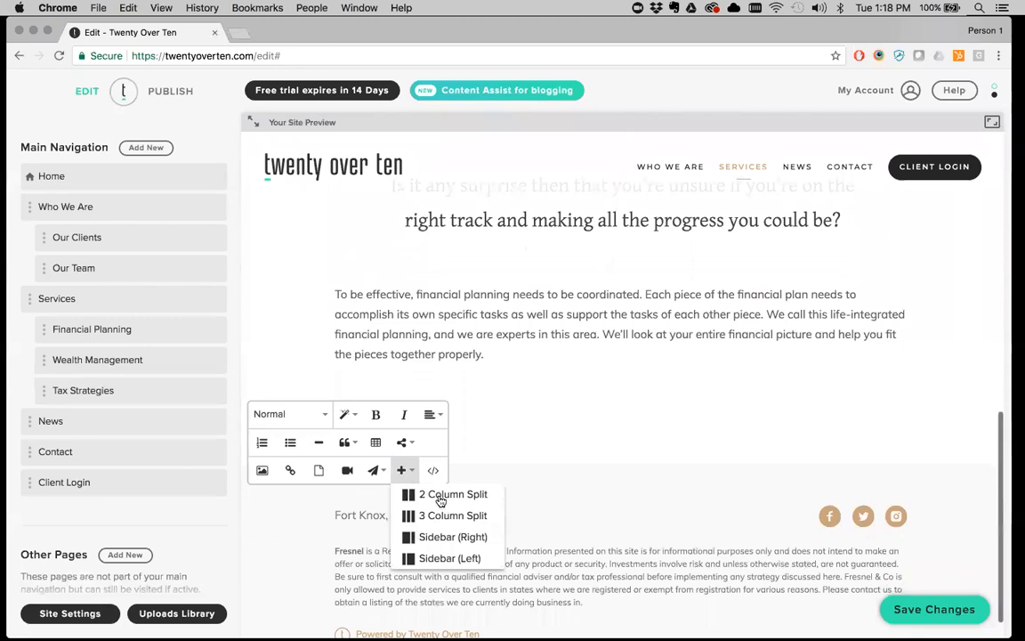
click(439, 497)
drag(435, 490, 337, 393)
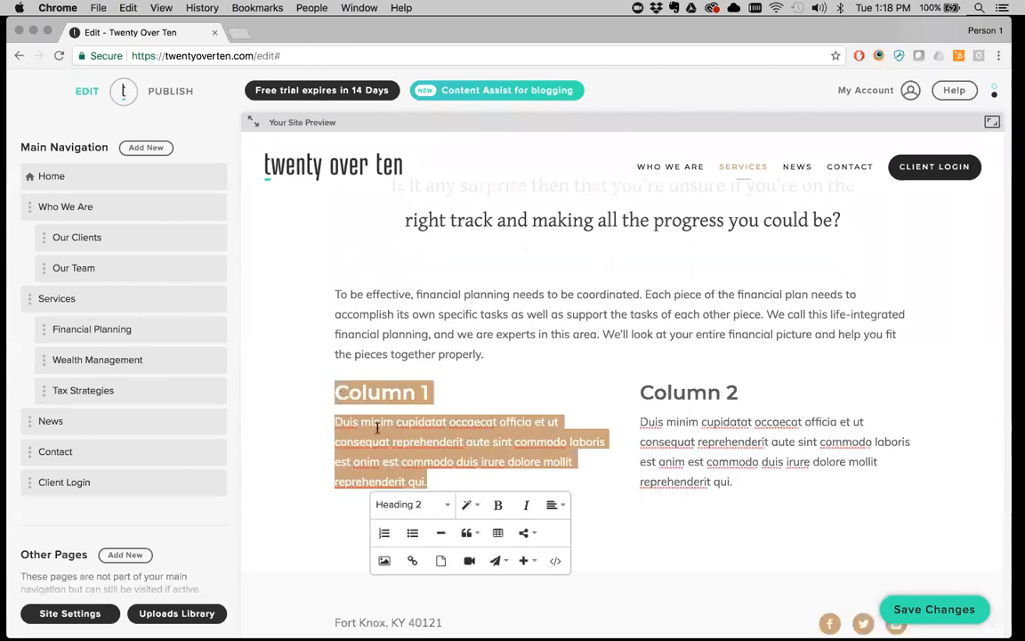
click(469, 563)
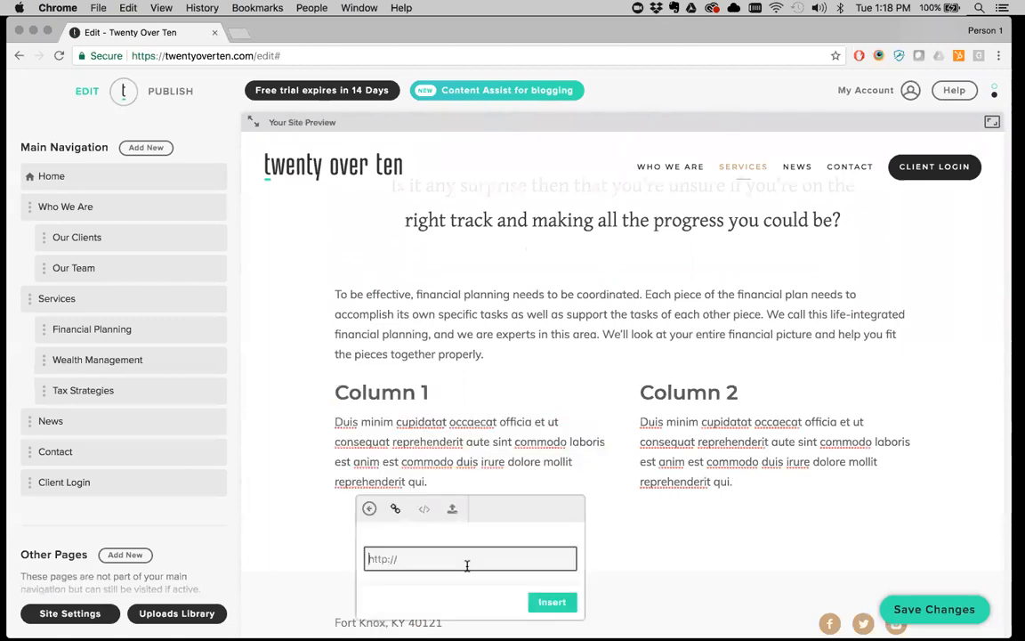
Load the Vimeo video page at vimeo.com in a new browser tab, then close it.
key(ctrl+t)
text(vimeo.com)
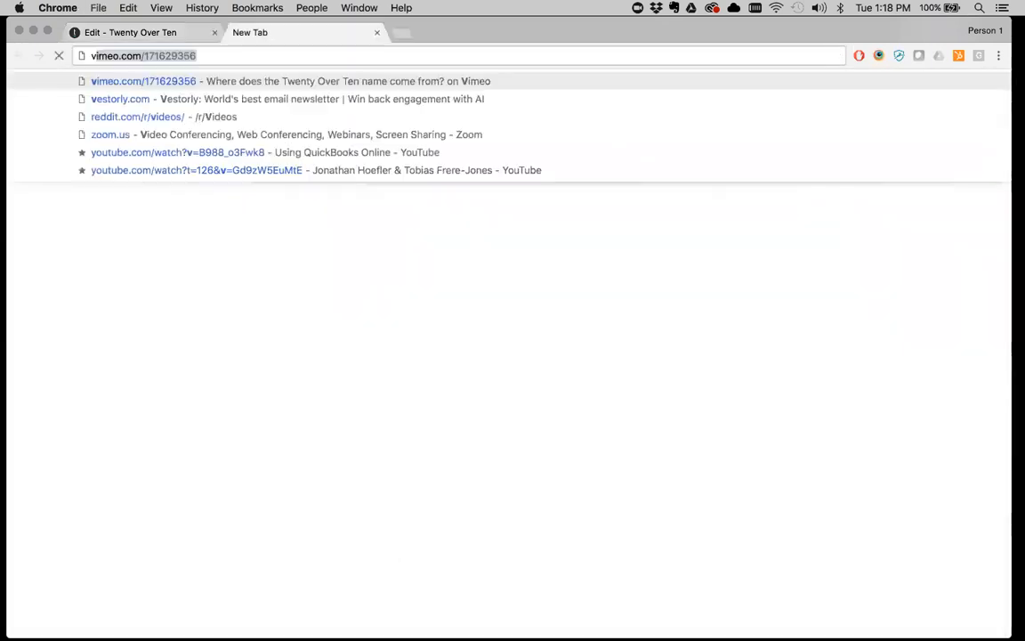
key(Return)
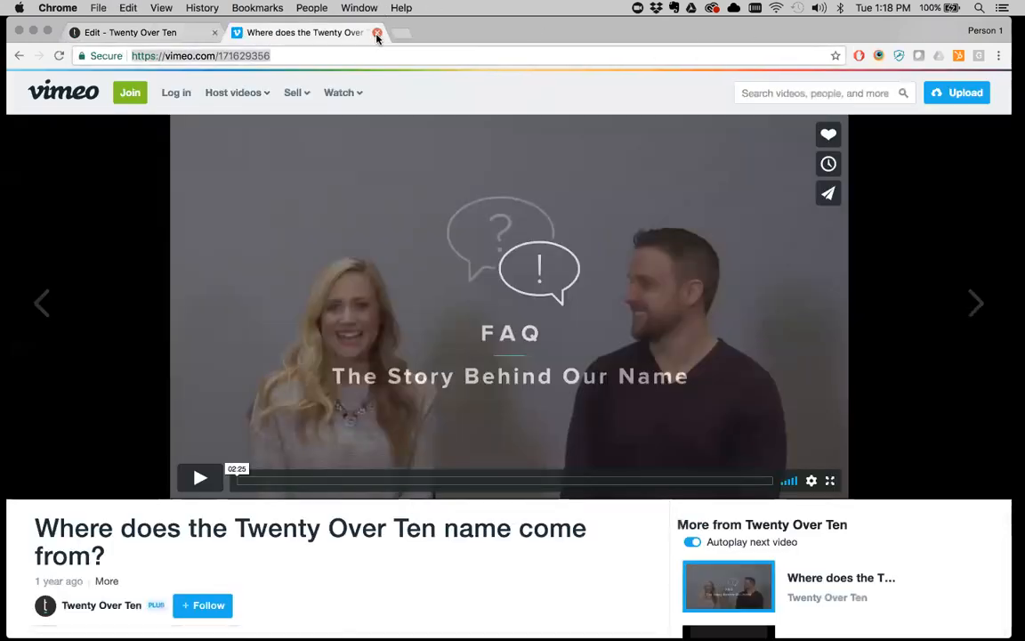
click(377, 32)
Embed the pasted Vimeo video and retitle Column 2 as "What's in a Name?".
text(https://vimeo.com/171629356)
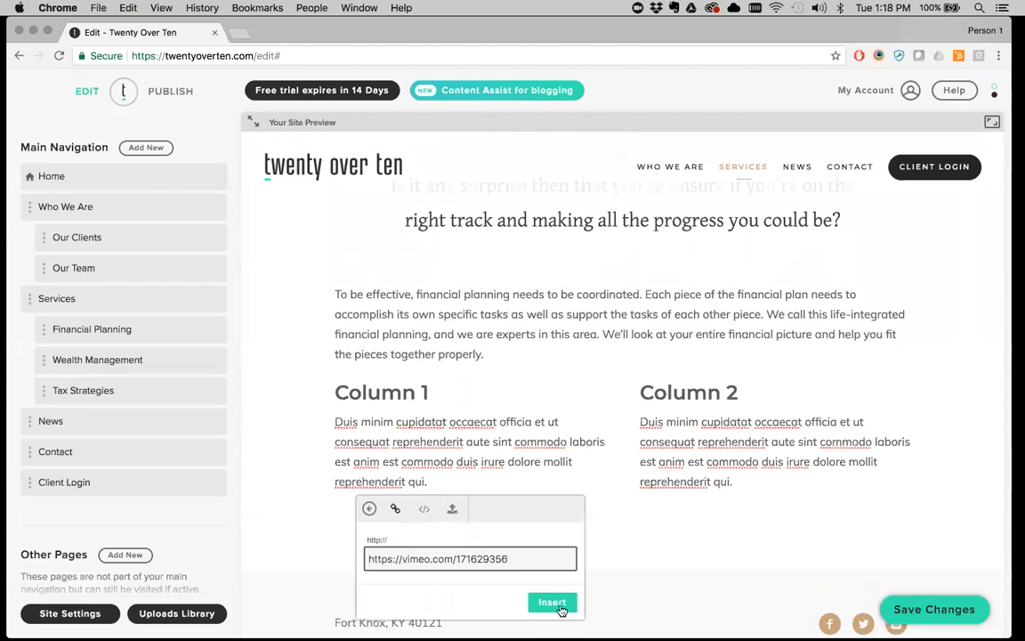
click(555, 603)
mouse_move(640, 394)
mouse_down()
mouse_move(724, 398)
mouse_move(640, 393)
mouse_up()
text(What's in a Name?)
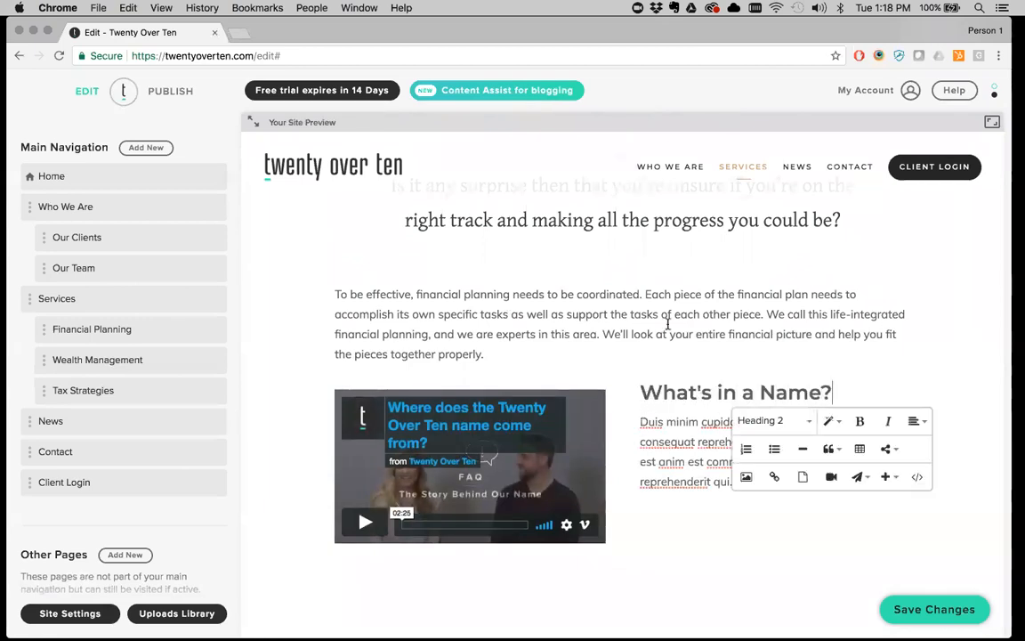
Place the caret below the column text and start uploading a file to the page.
click(573, 294)
scroll(572, 294, up, 5)
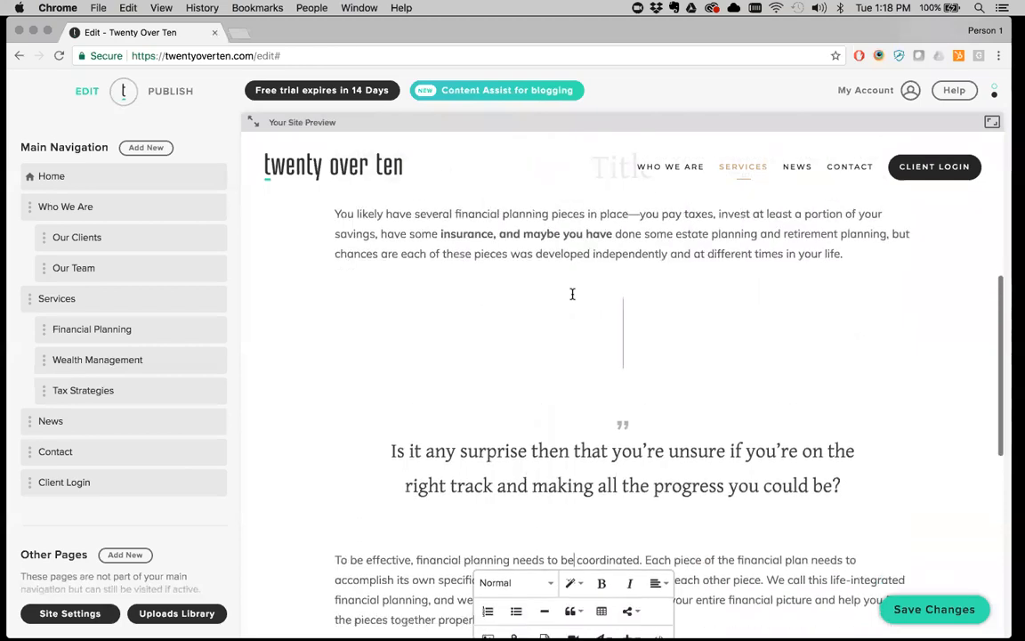
scroll(572, 293, down, 4)
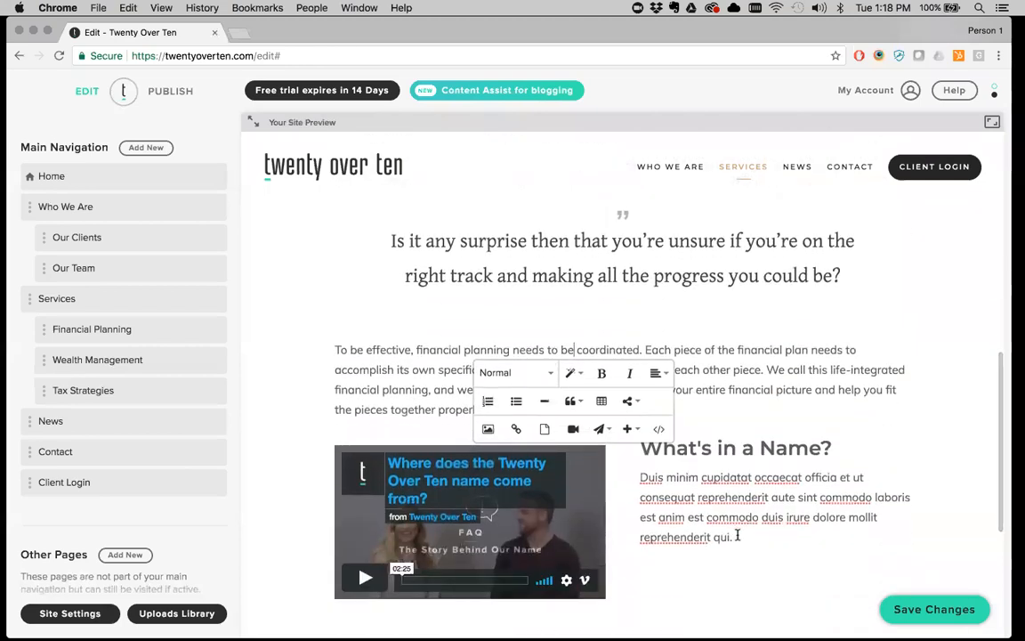
click(641, 573)
scroll(575, 518, down, 3)
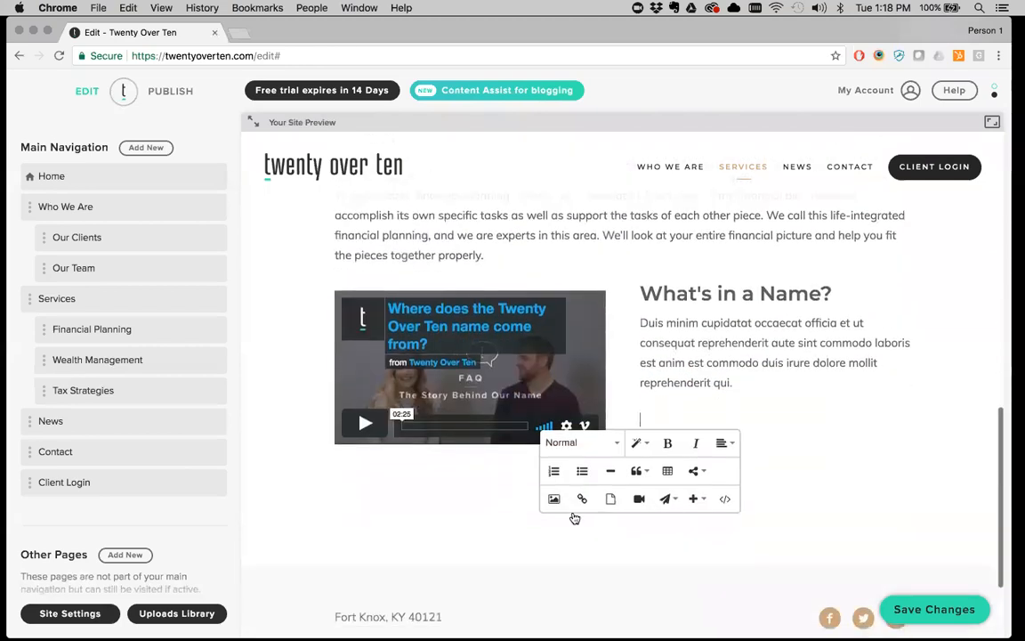
click(611, 501)
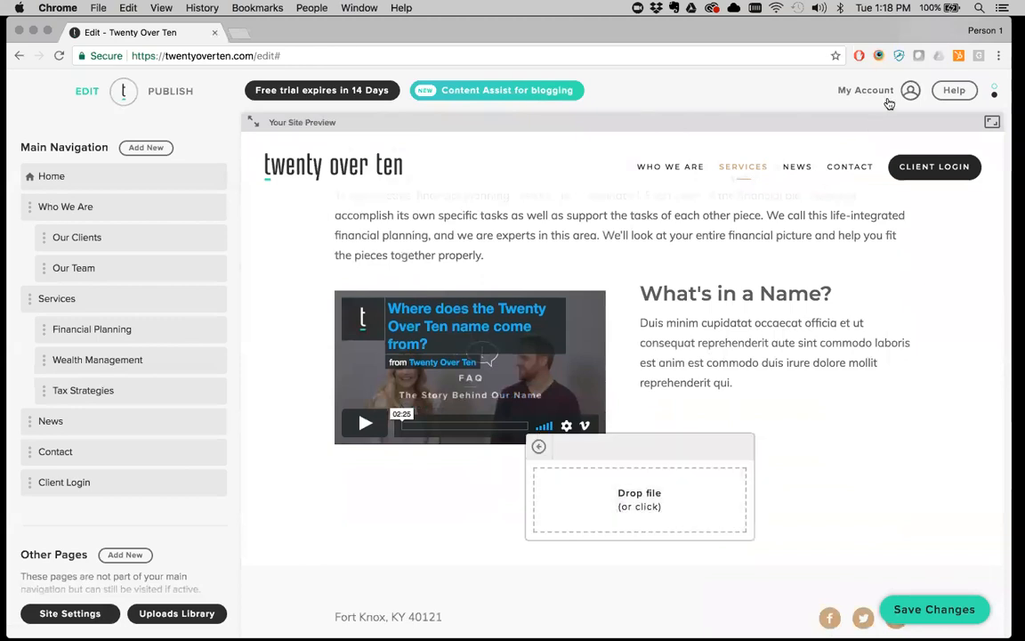
Drag formADV.pdf from the desktop assets folder into the page's file drop box.
drag(903, 24, 854, 28)
double_click(940, 41)
drag(580, 75, 563, 511)
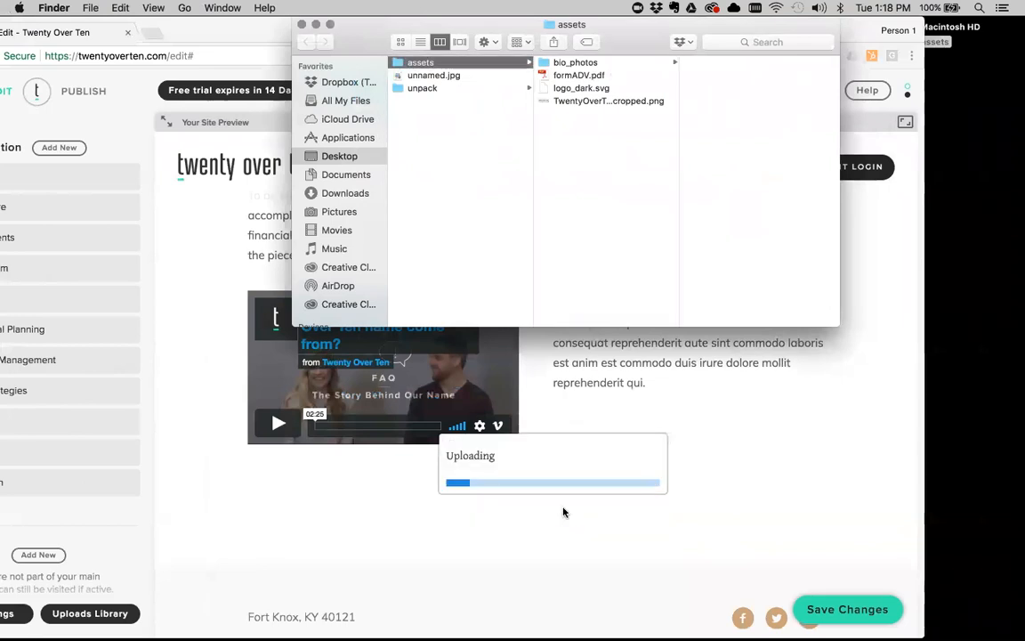
key(super+w)
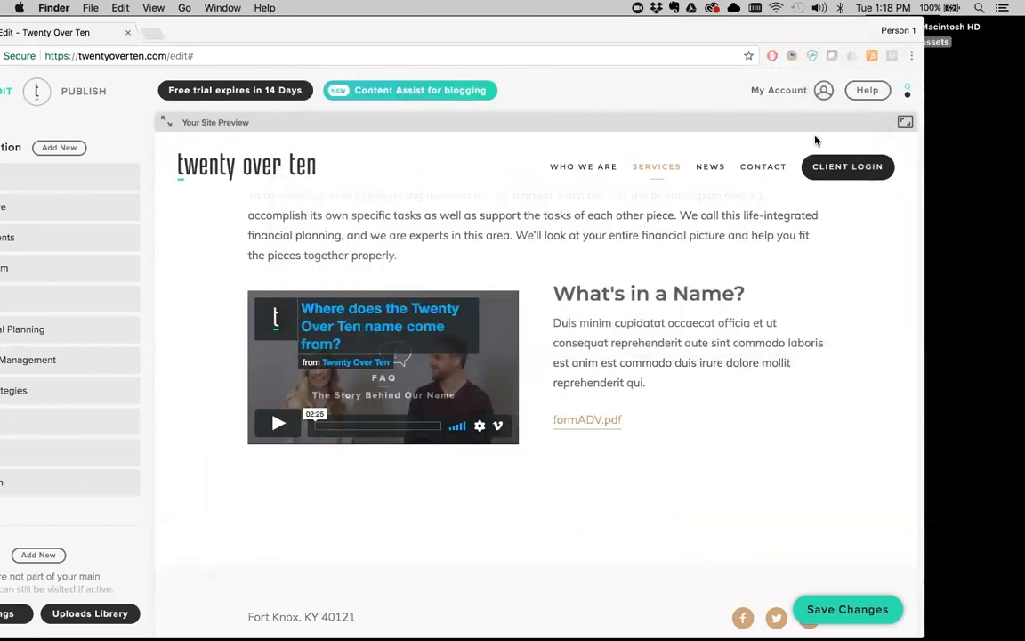
drag(510, 29, 601, 32)
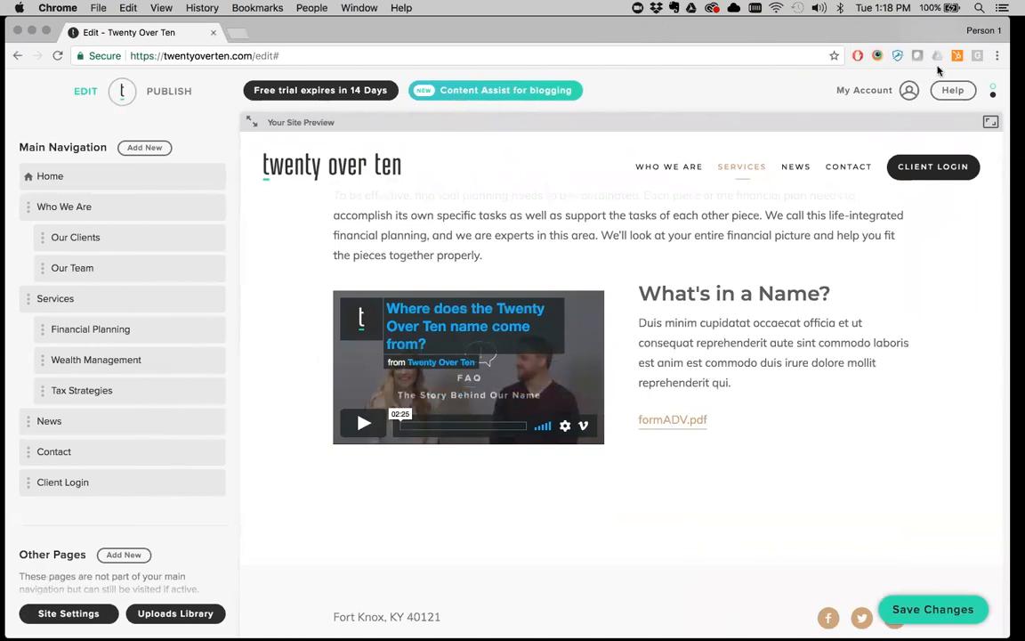
Set the formADV.pdf link text to 'Check this out!' and make it open in a new tab.
click(661, 429)
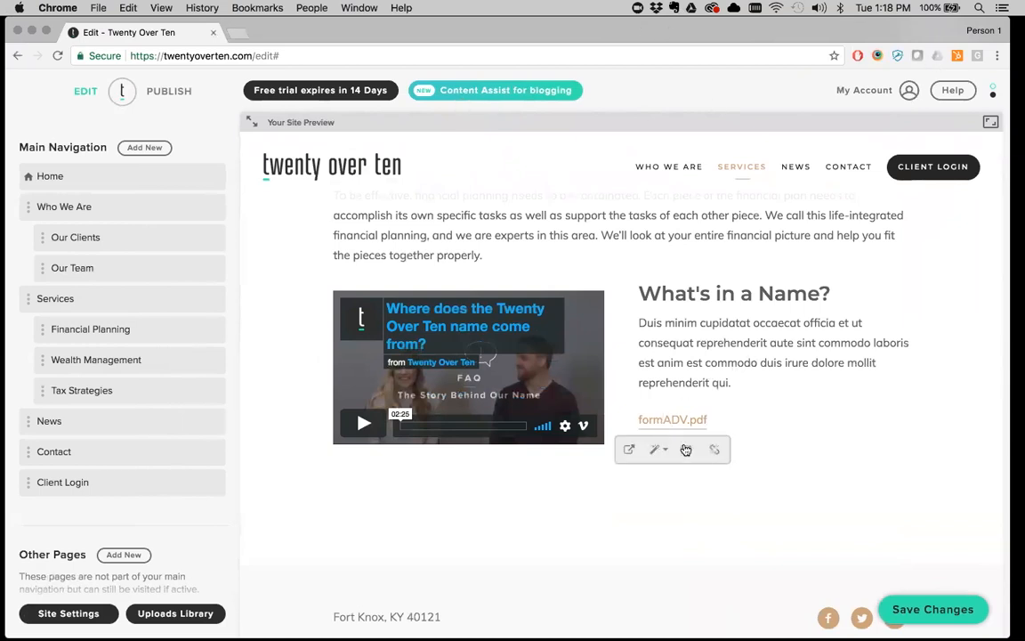
click(716, 451)
click(605, 541)
key(super+a)
text(Chec)
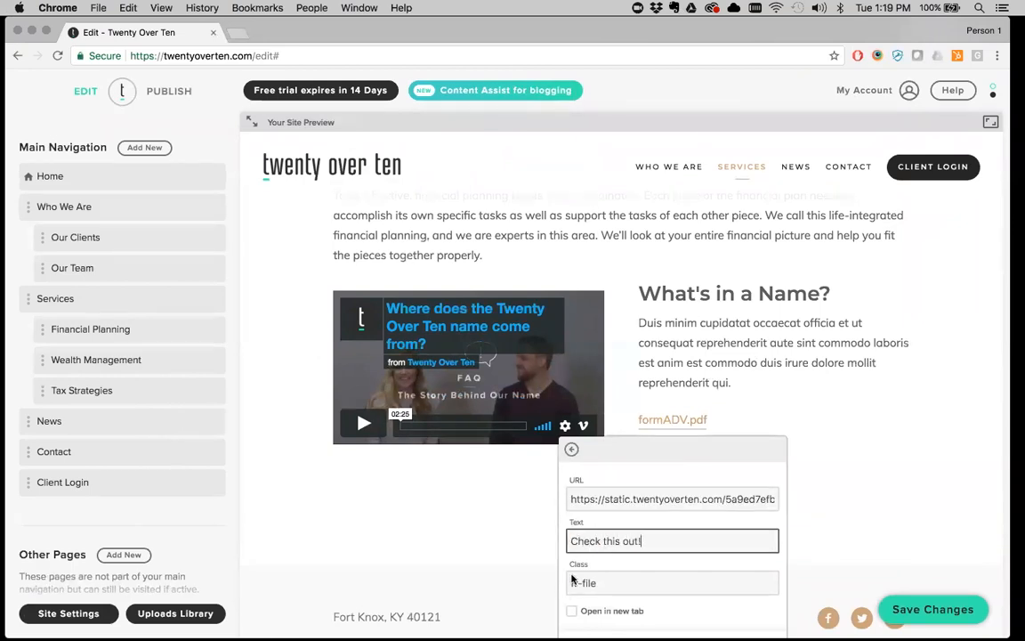
text(k this out!)
click(574, 615)
scroll(693, 541, down, 2)
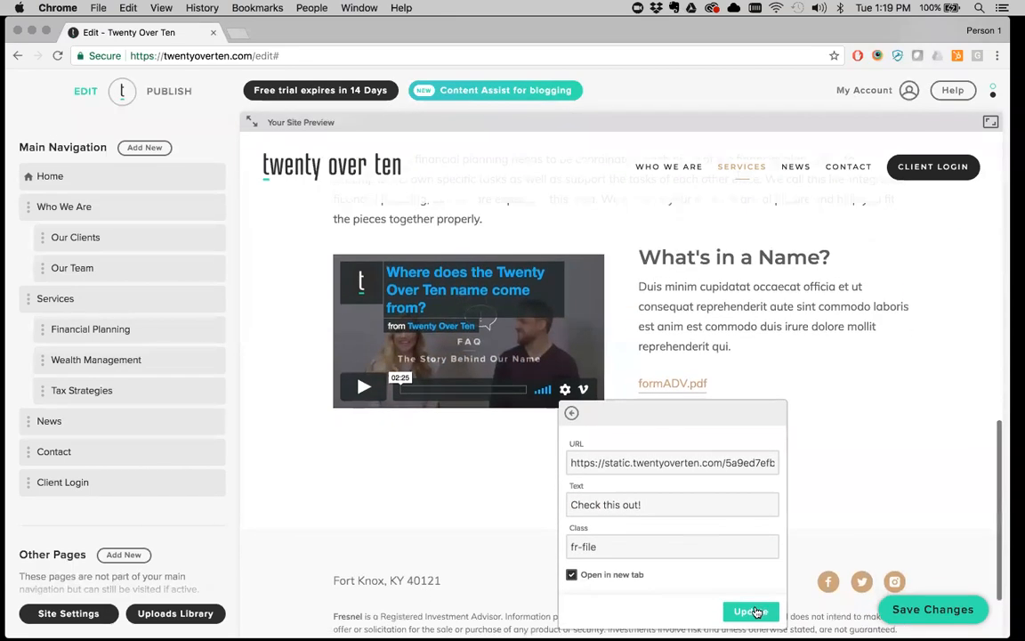
click(751, 612)
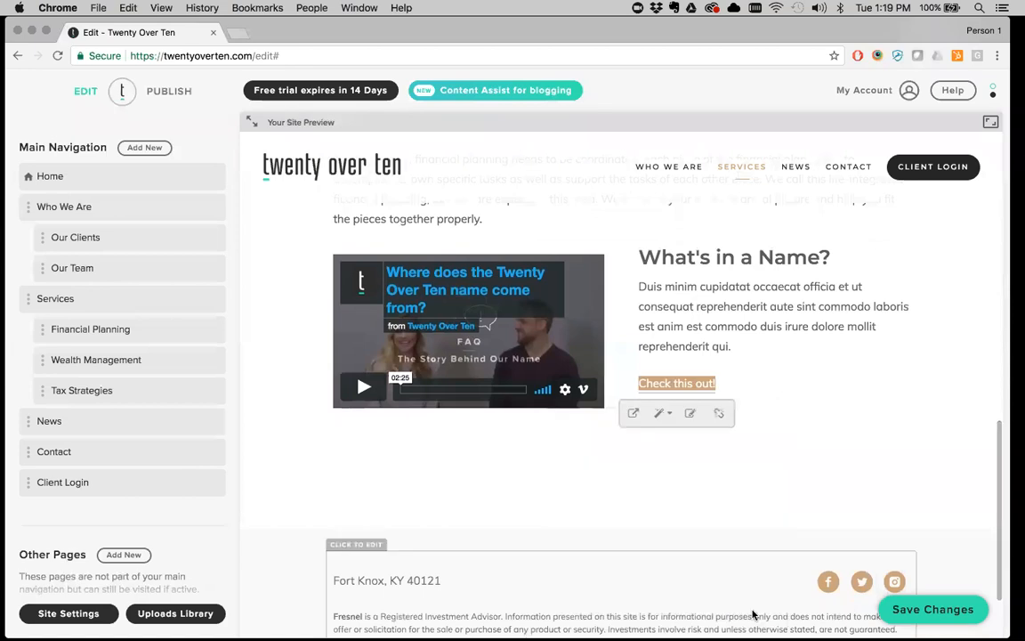
Turn the link into a secondary outlined button at normal width.
click(664, 411)
click(669, 435)
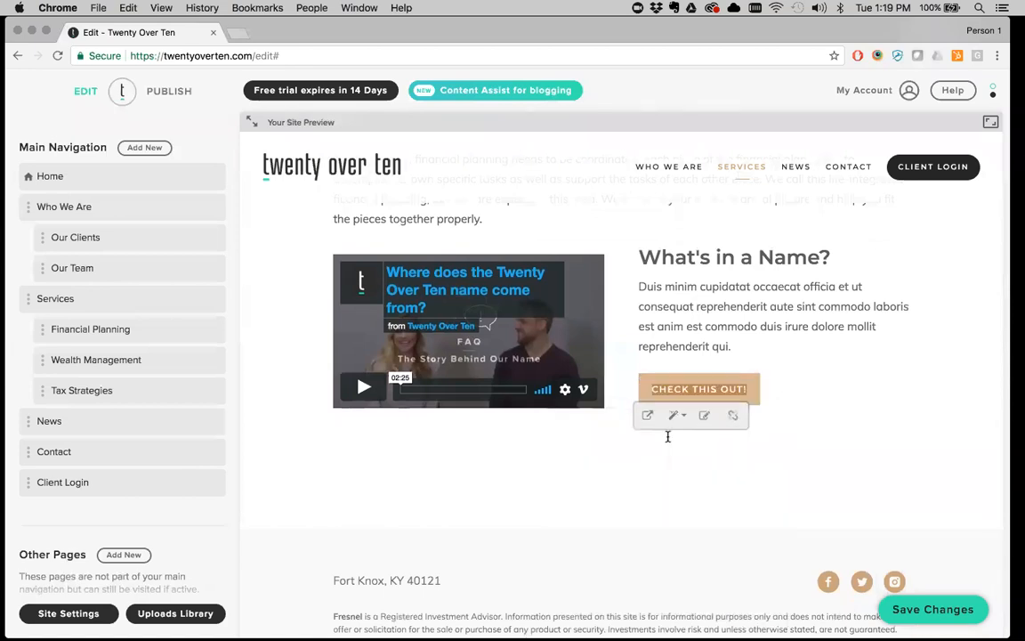
click(676, 415)
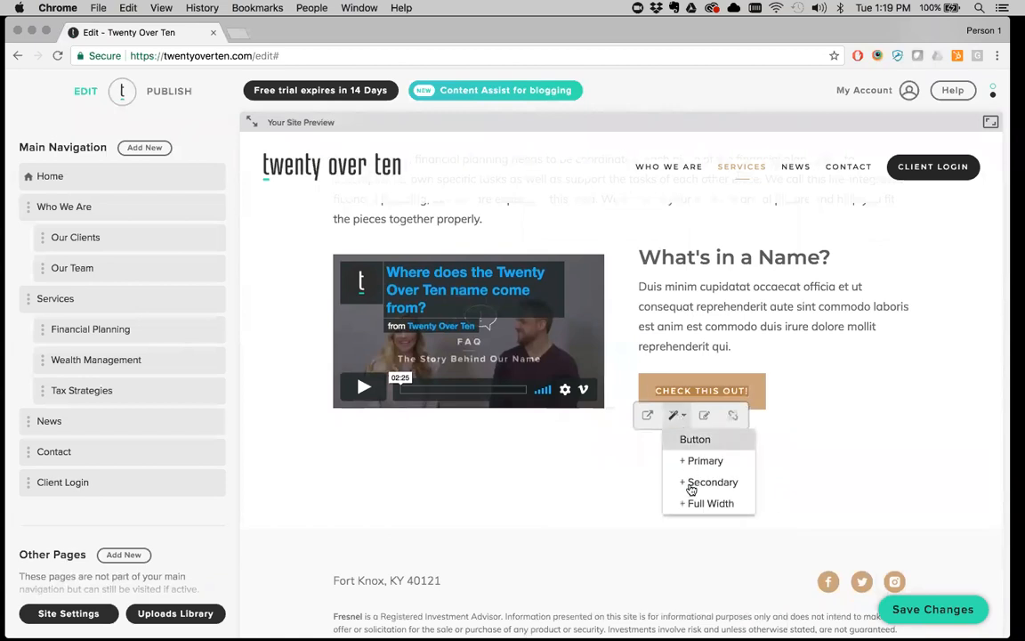
click(691, 487)
click(687, 431)
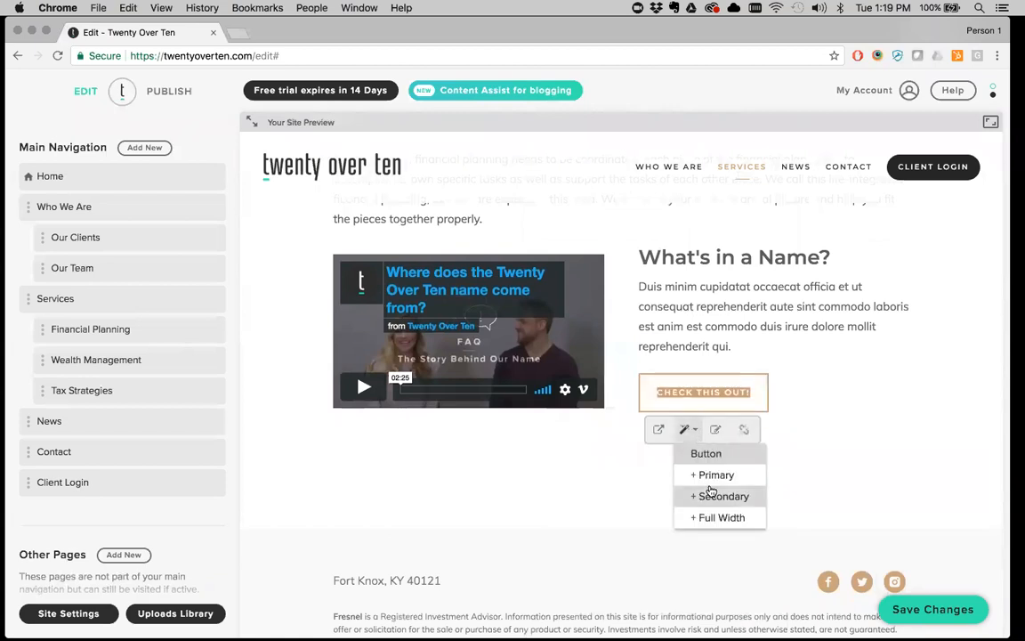
click(711, 518)
click(755, 433)
click(764, 521)
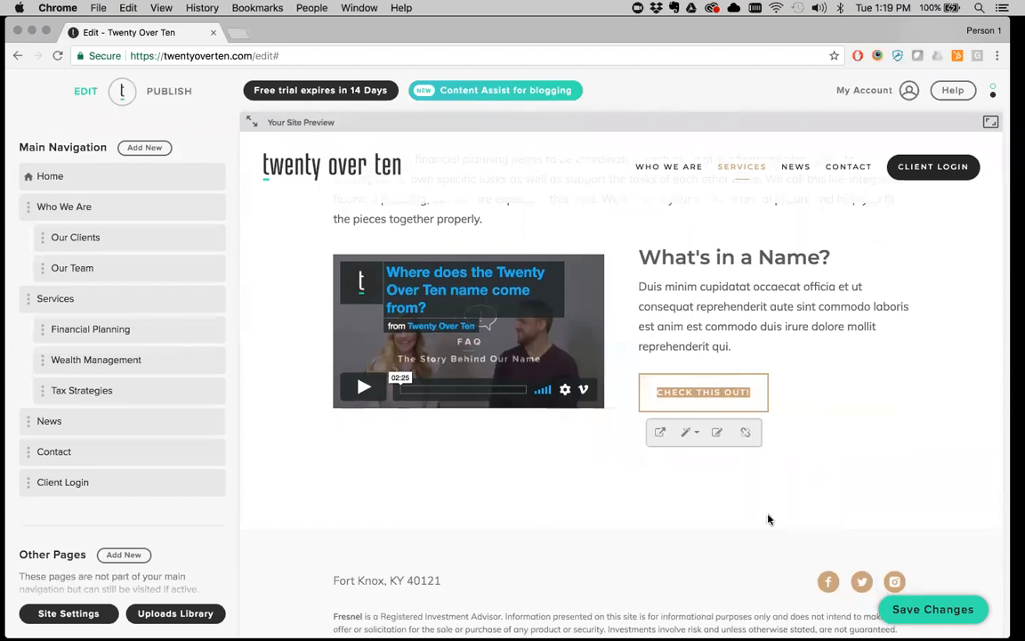
Relabel the button 'Learn More!' with a capital L.
click(717, 433)
triple_click(635, 524)
text(lear)
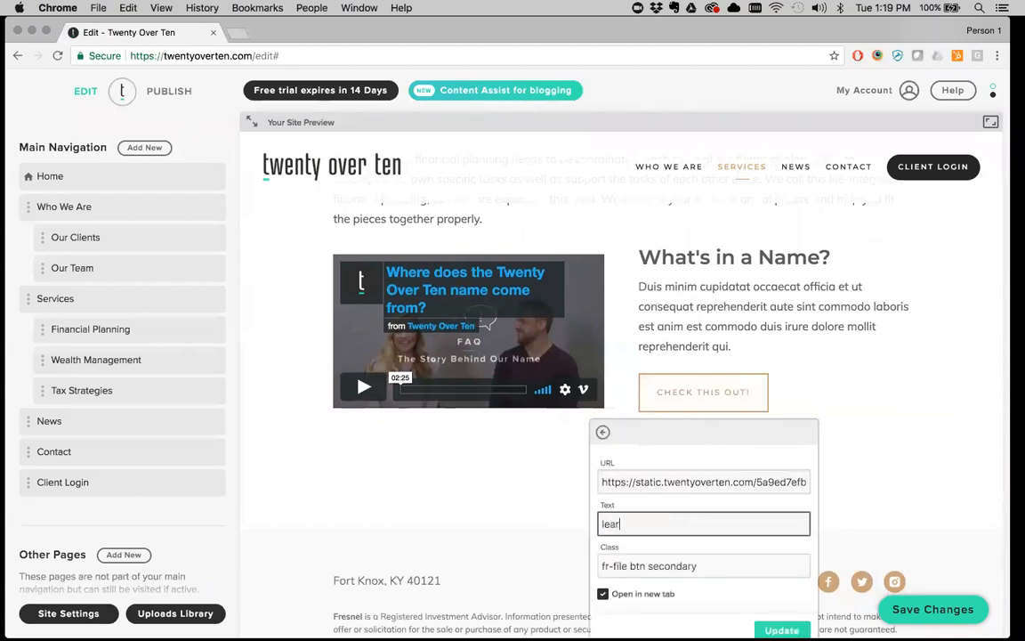
text(n More!)
click(603, 525)
key(BackSpace)
text(L)
key(Return)
scroll(600, 321, up, 2)
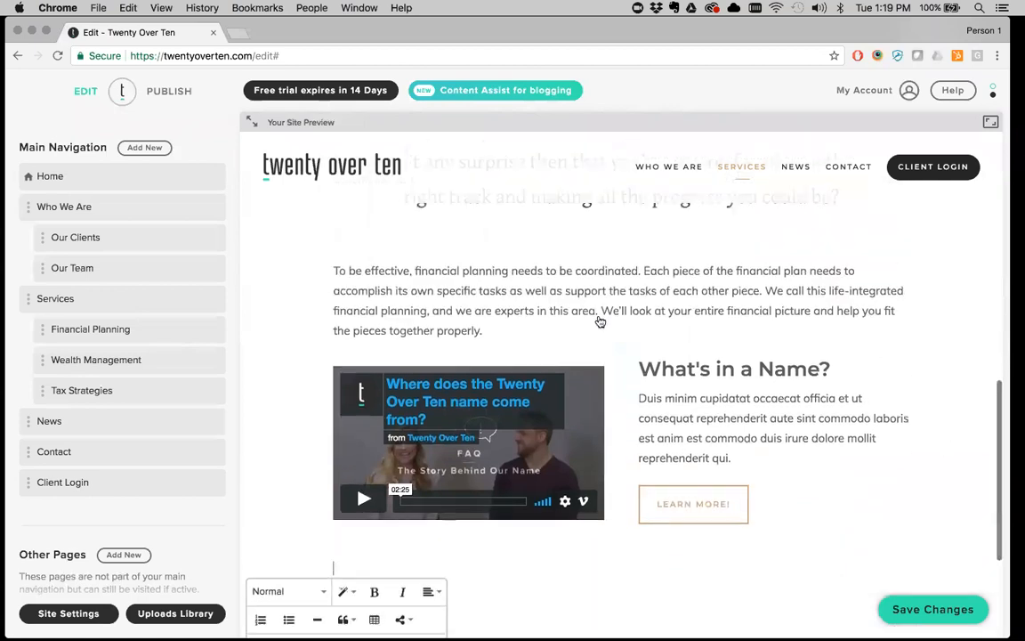
scroll(600, 321, up, 8)
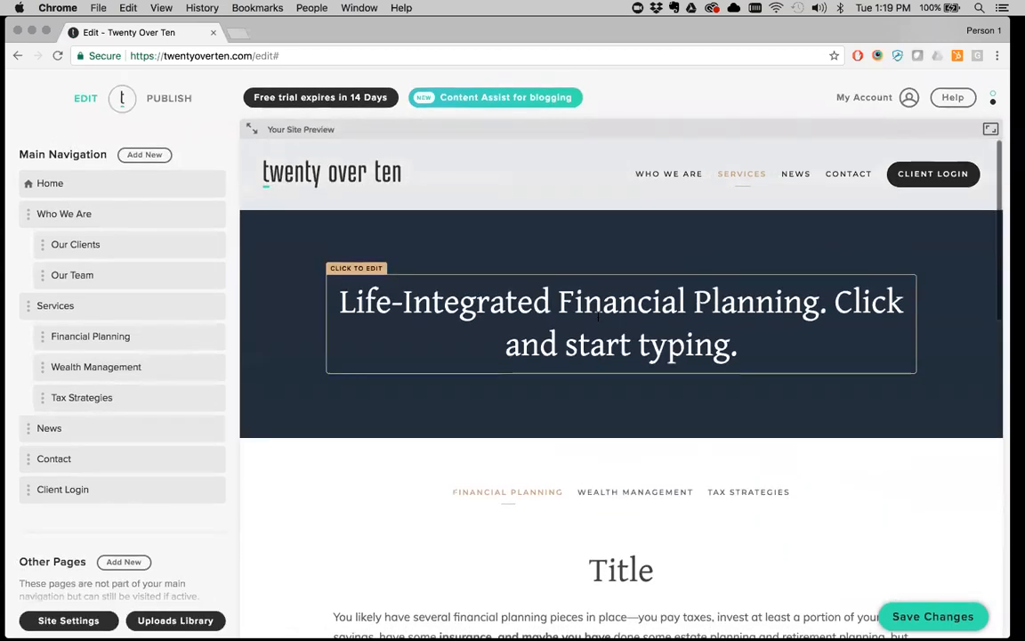
scroll(599, 316, down, 10)
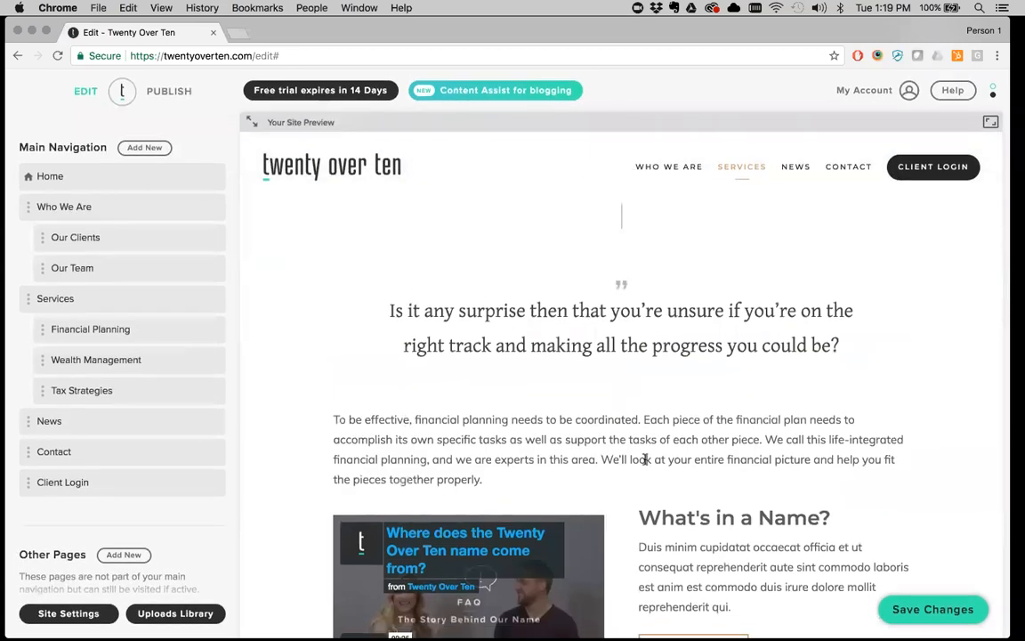
scroll(644, 460, down, 3)
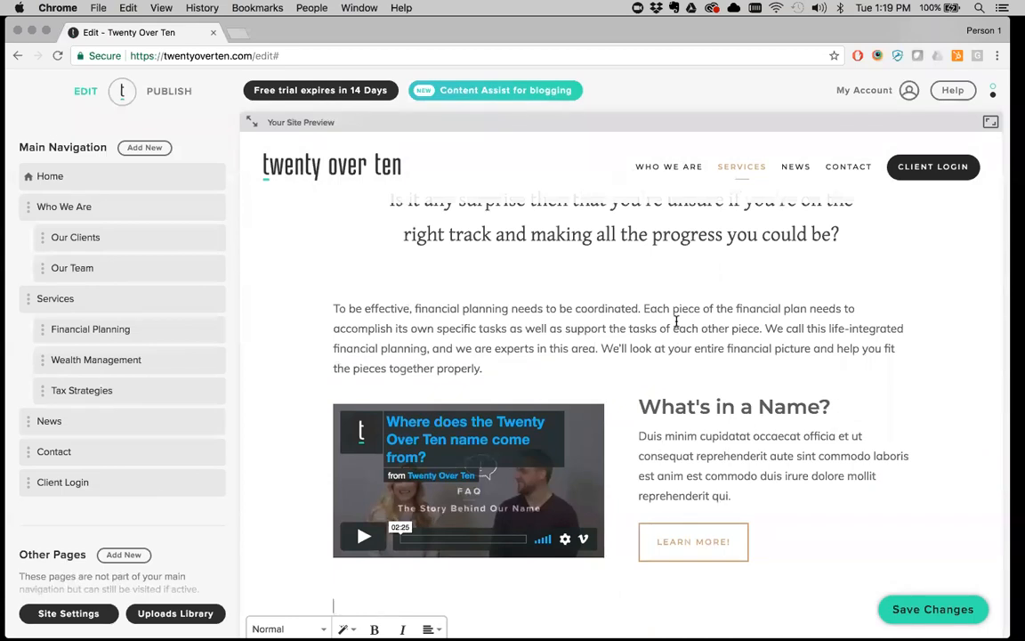
scroll(829, 495, down, 3)
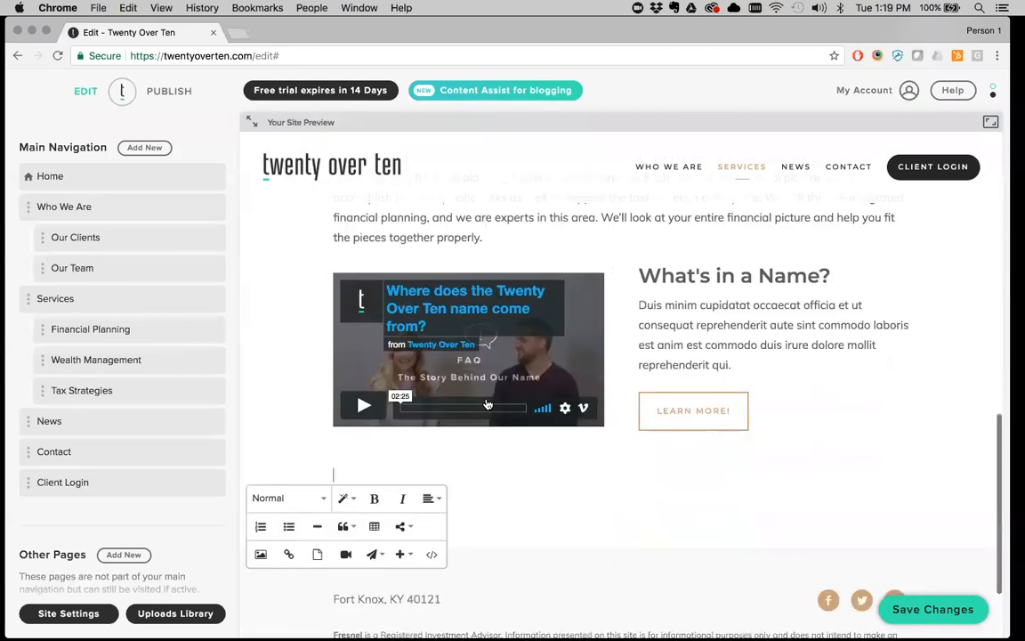
click(731, 411)
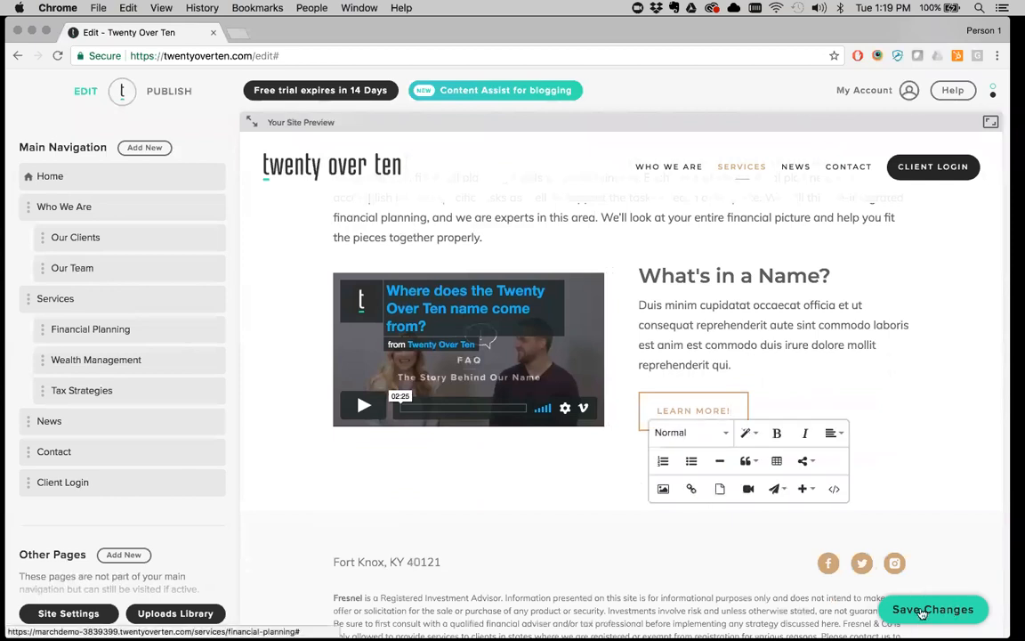
Save the Financial Planning changes, then preview the Our Team page's member profiles.
click(922, 612)
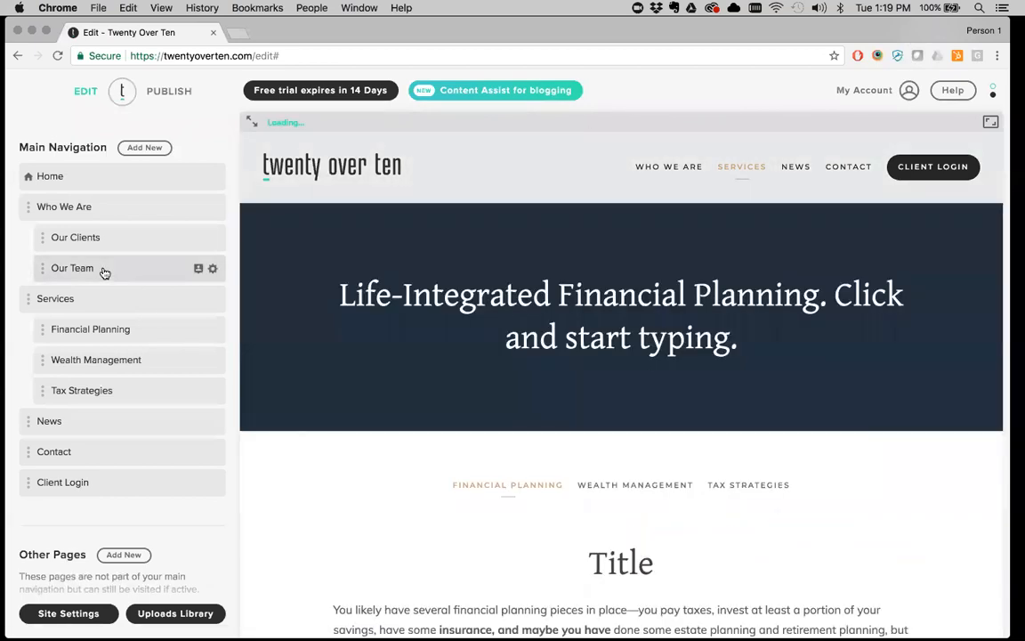
click(104, 268)
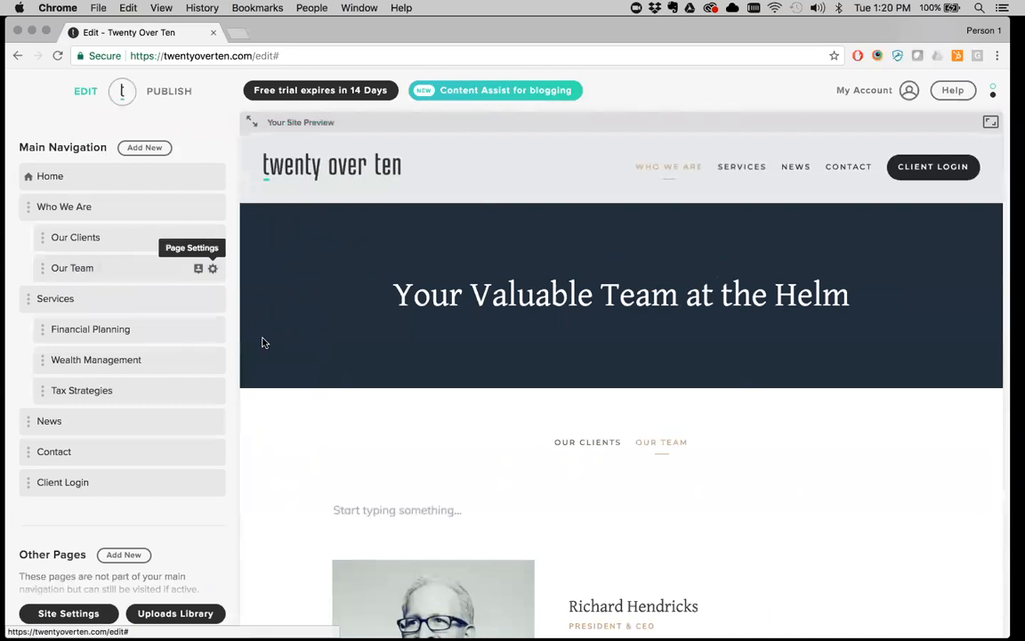
scroll(336, 490, down, 10)
scroll(336, 498, up, 5)
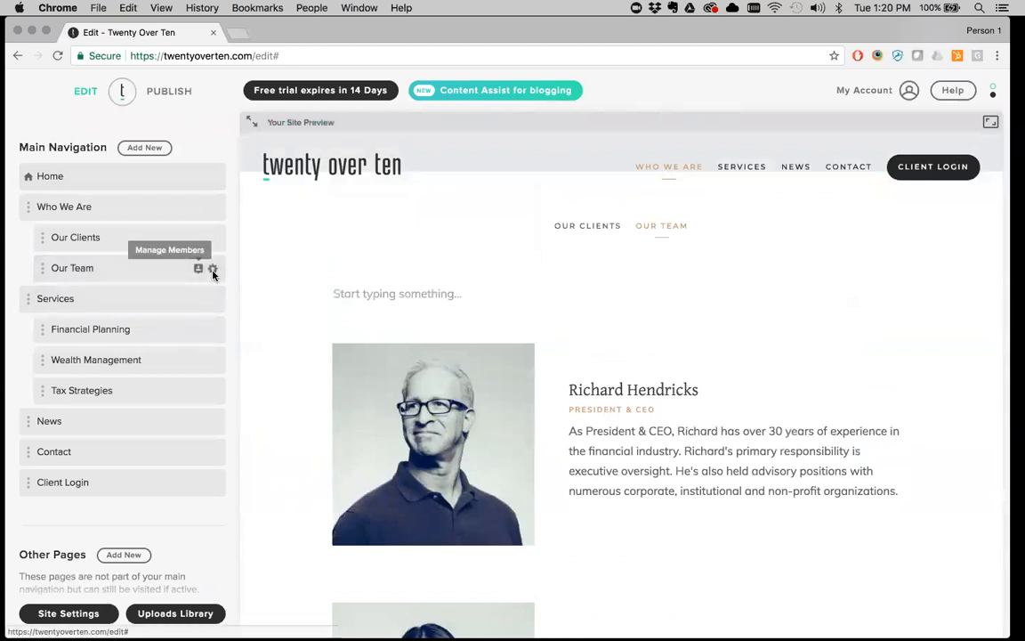
Set Our Team to 4 members per row with details shown as an overlay, then test a member's overlay.
click(212, 269)
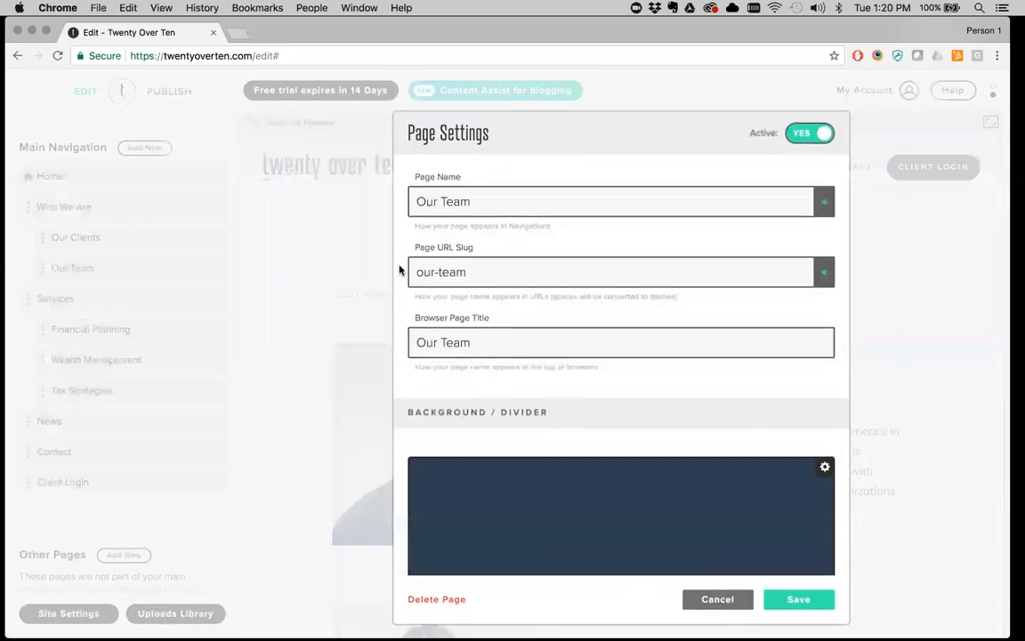
scroll(400, 270, down, 5)
scroll(400, 270, down, 8)
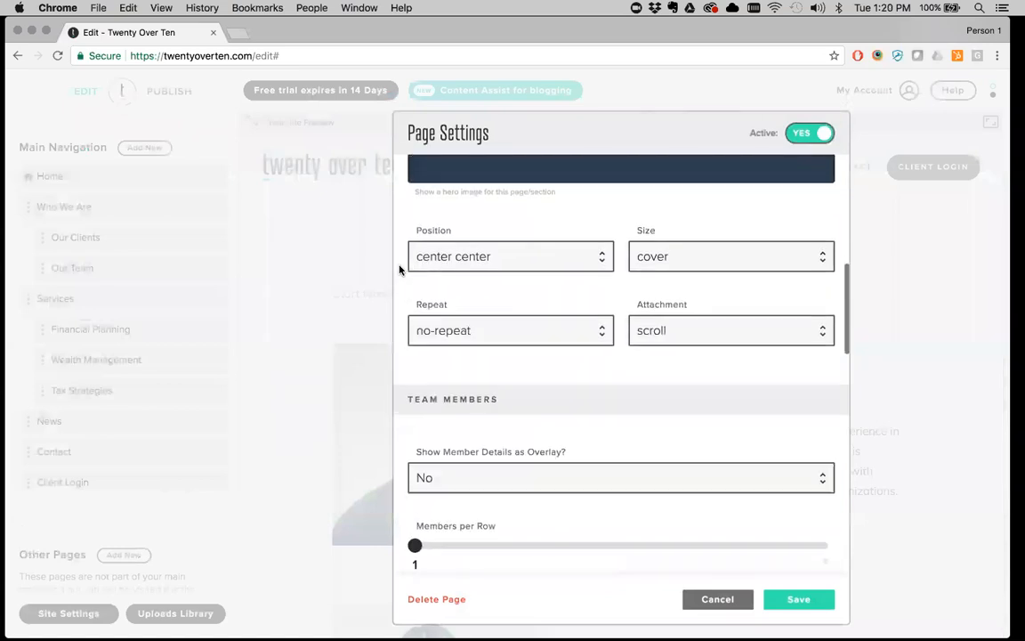
scroll(400, 270, down, 3)
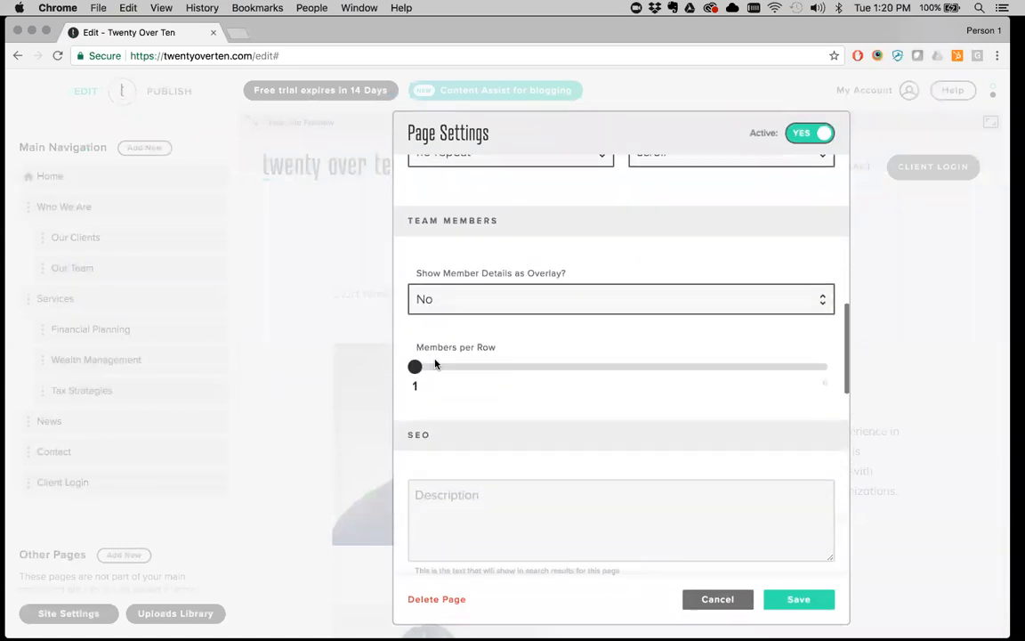
drag(452, 367, 634, 363)
click(454, 295)
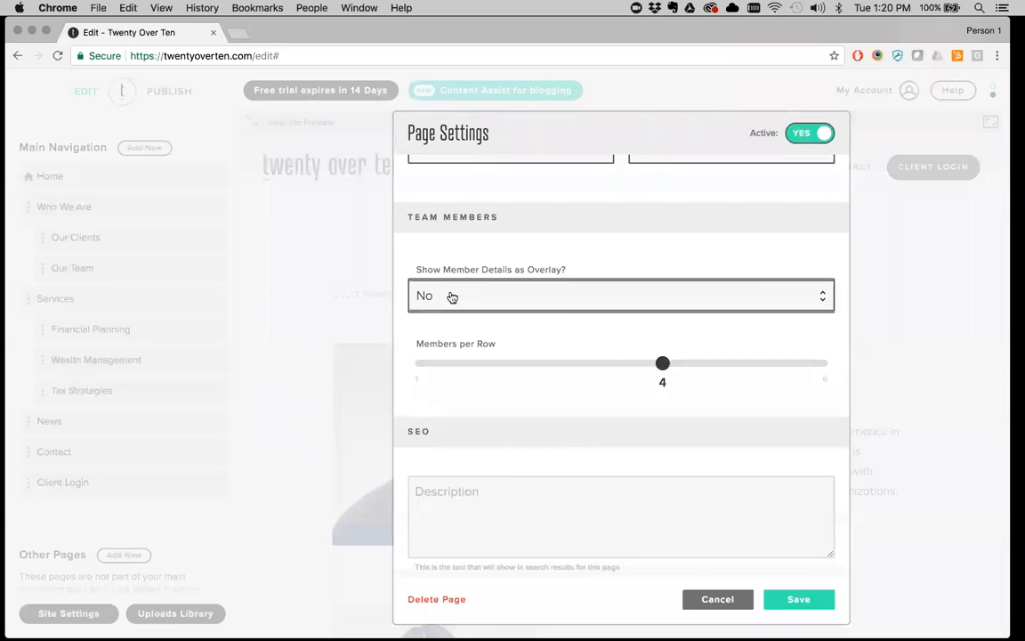
click(455, 289)
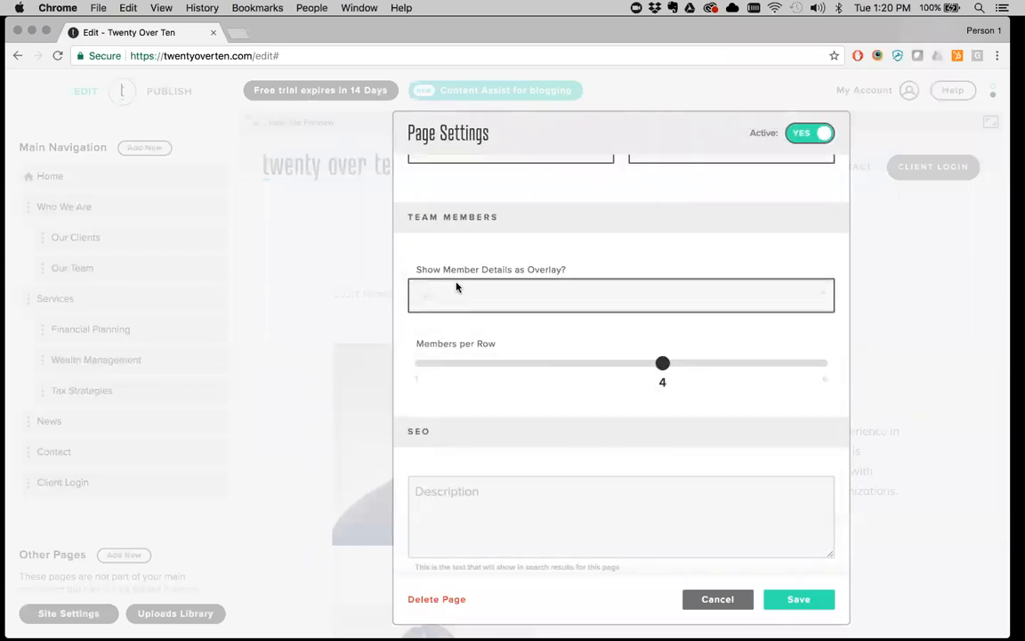
click(801, 600)
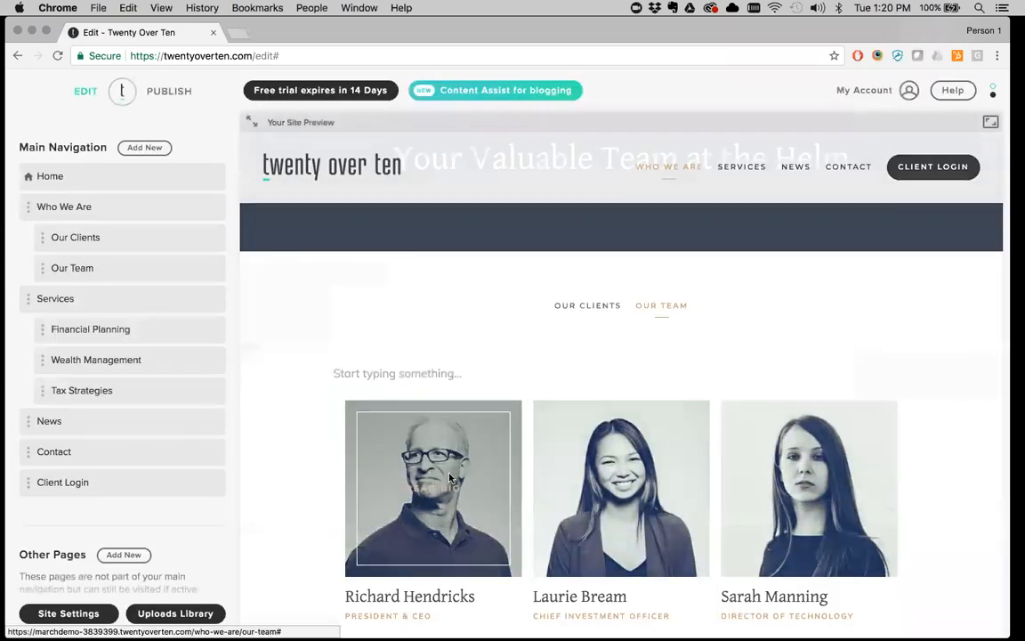
click(405, 426)
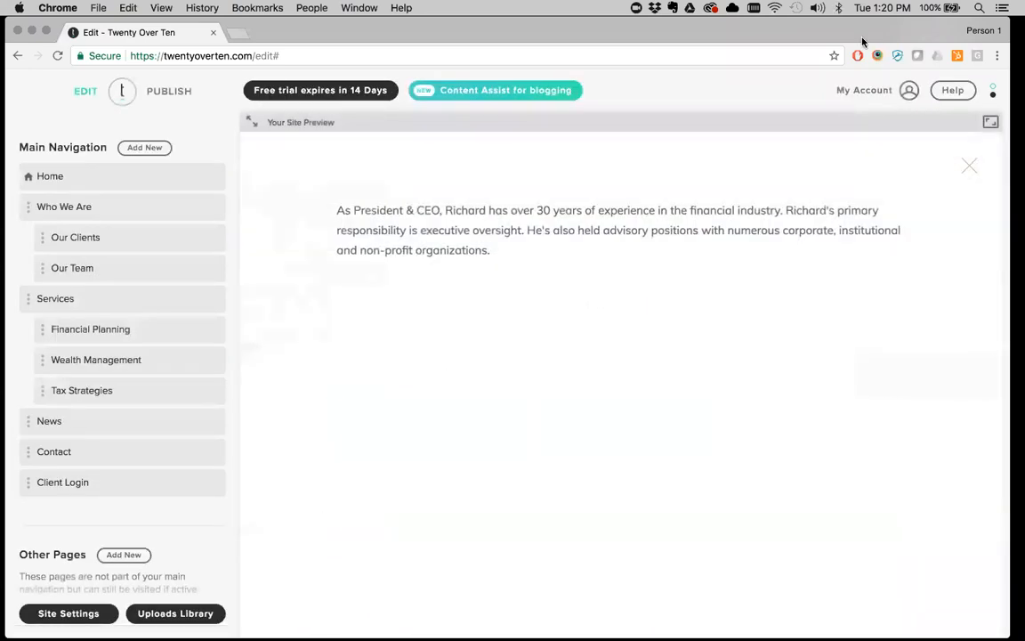
click(968, 172)
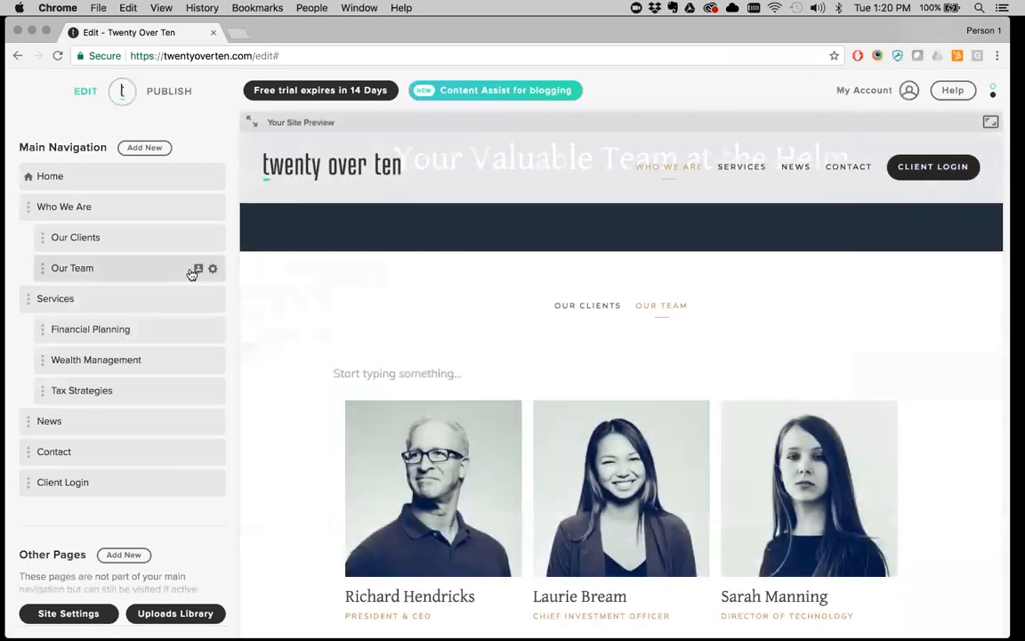
Upload windsurfing.jpg from assets/bio_photos as the President & CEO's hover photo.
click(197, 269)
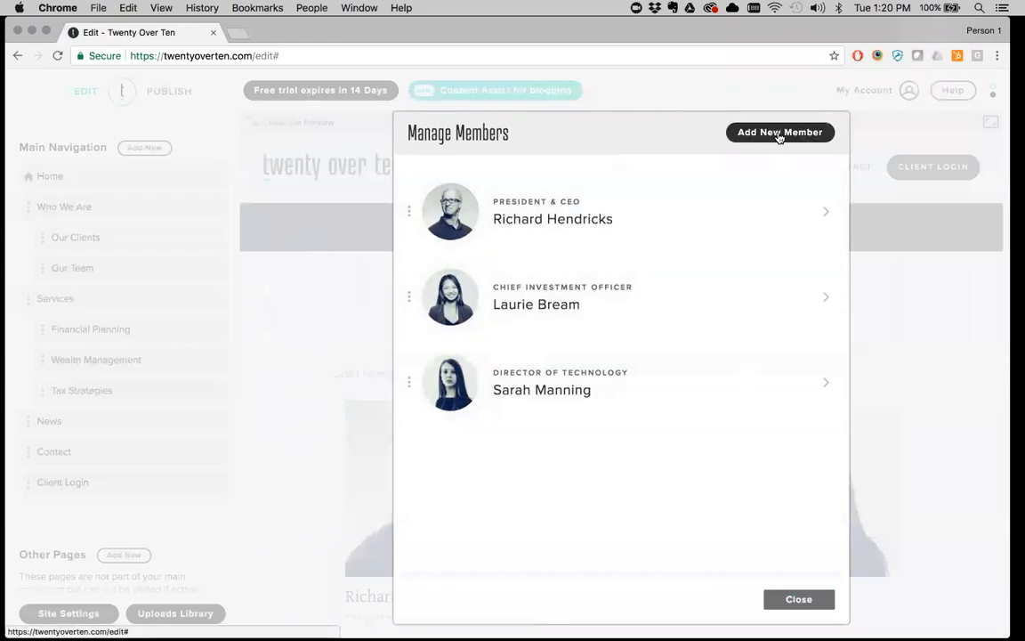
click(511, 233)
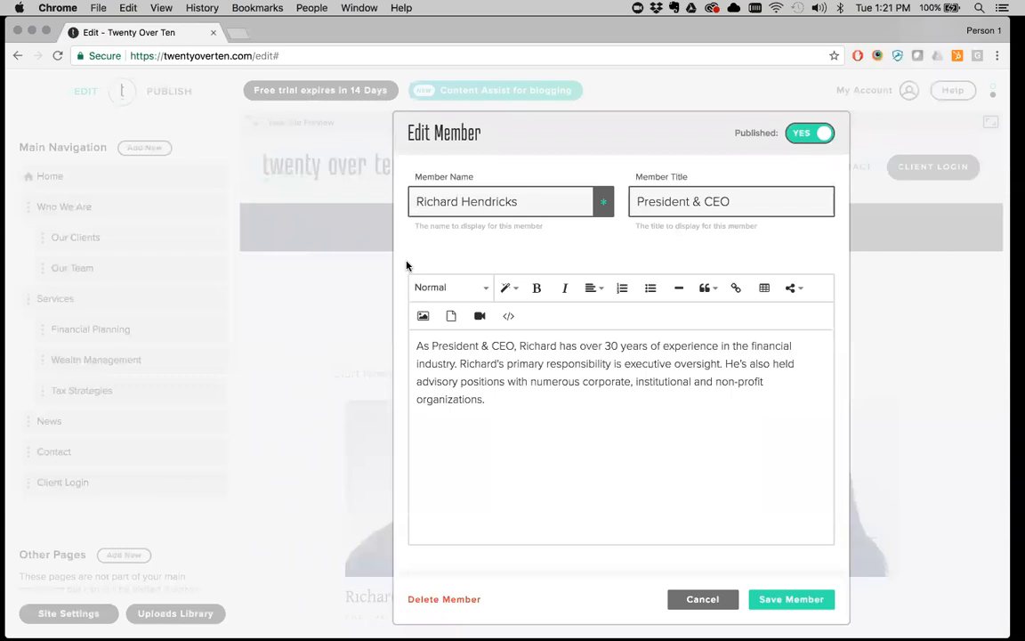
scroll(406, 266, down, 5)
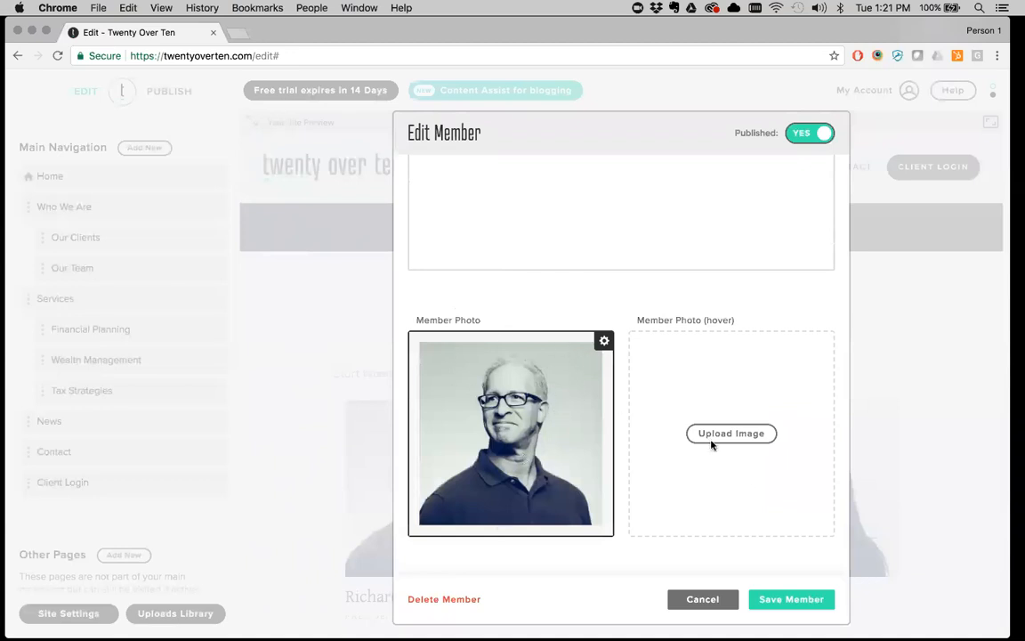
click(733, 436)
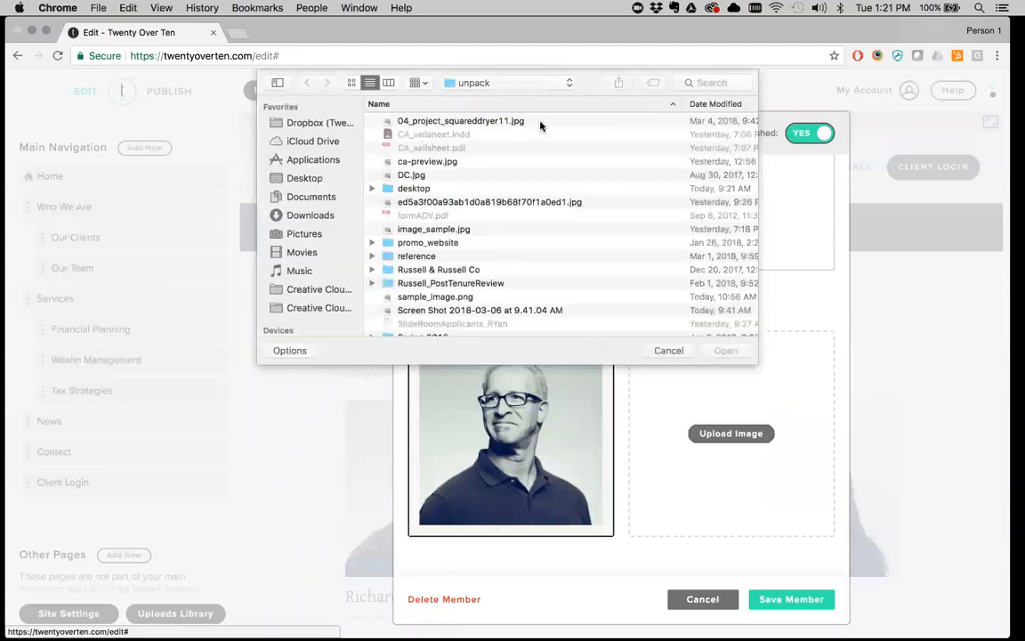
click(545, 83)
scroll(530, 189, down, 1)
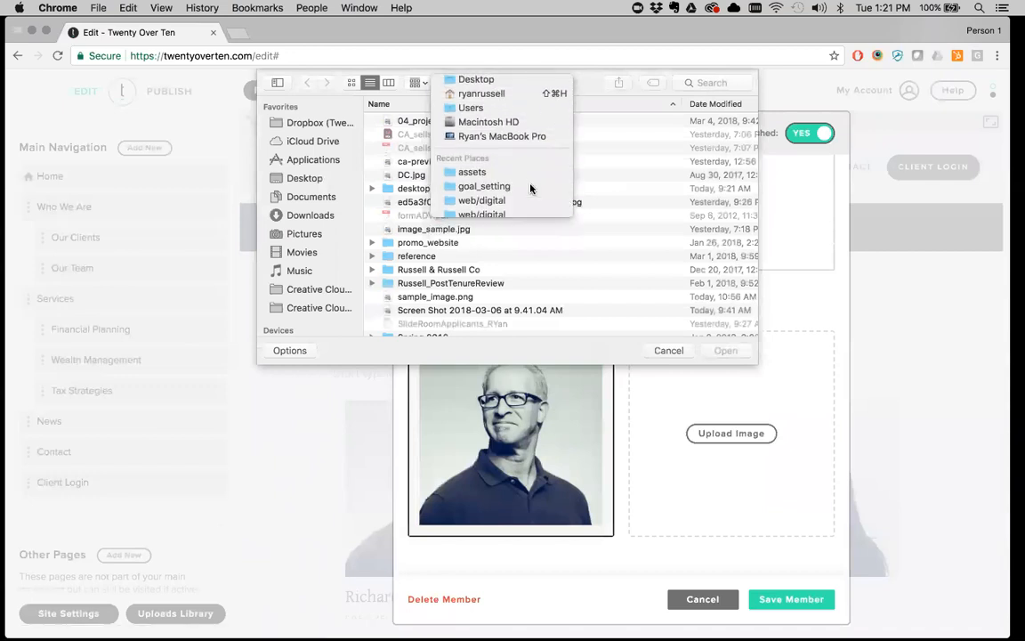
click(530, 188)
double_click(427, 123)
click(412, 135)
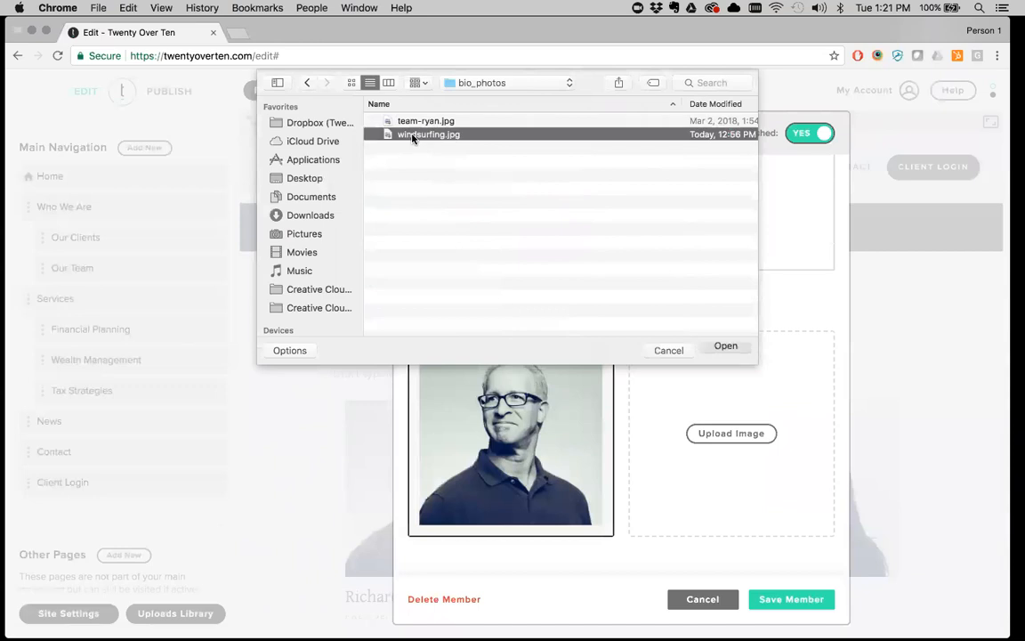
double_click(412, 136)
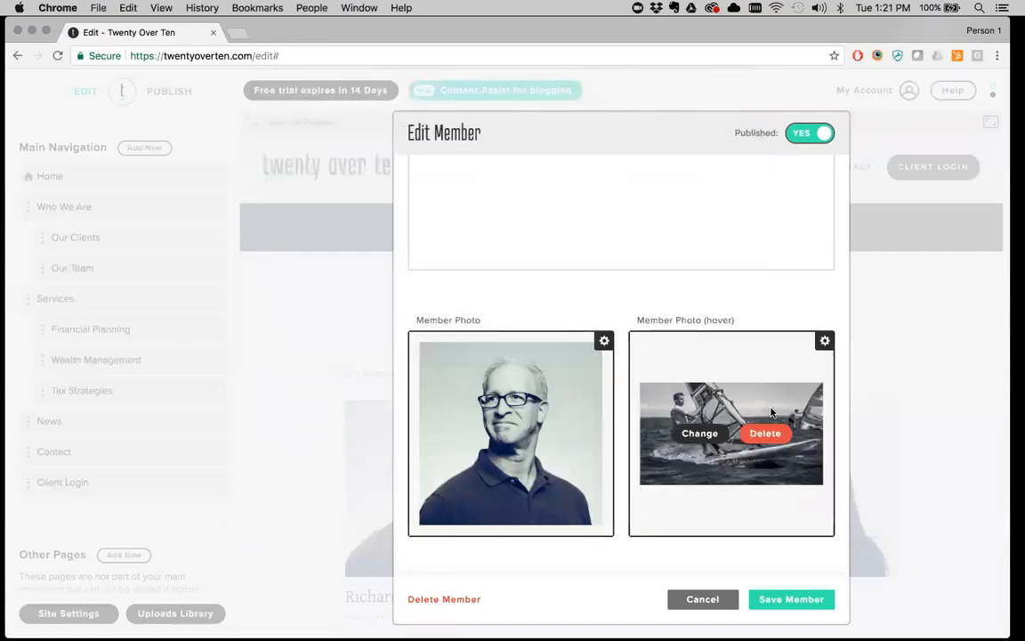
Crop the hover photo square around the windsurfer and save the member.
click(826, 342)
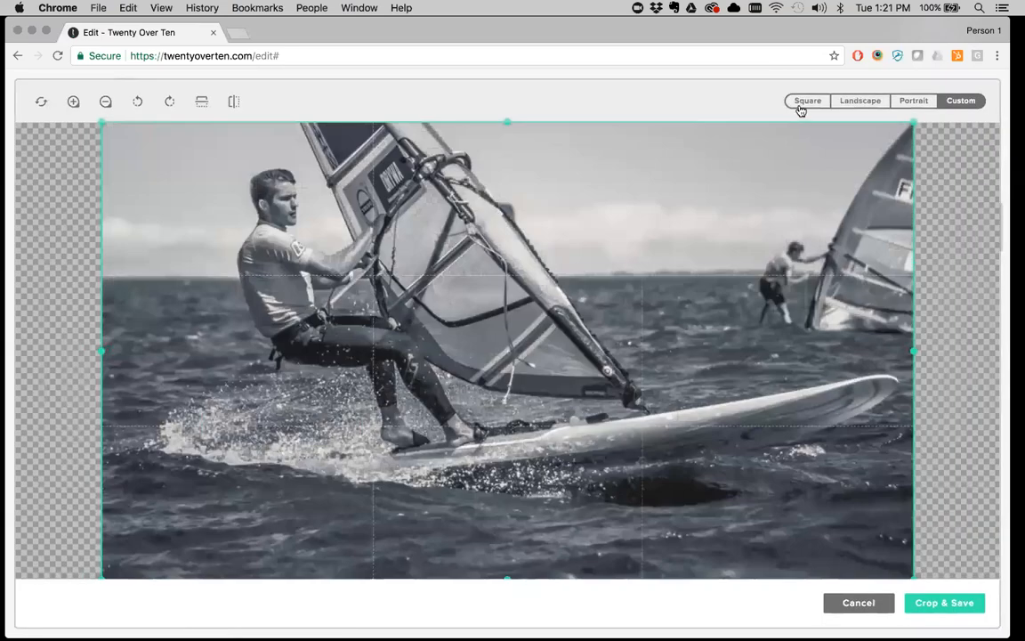
click(799, 103)
drag(419, 195, 341, 220)
drag(597, 570, 527, 463)
drag(438, 406, 499, 398)
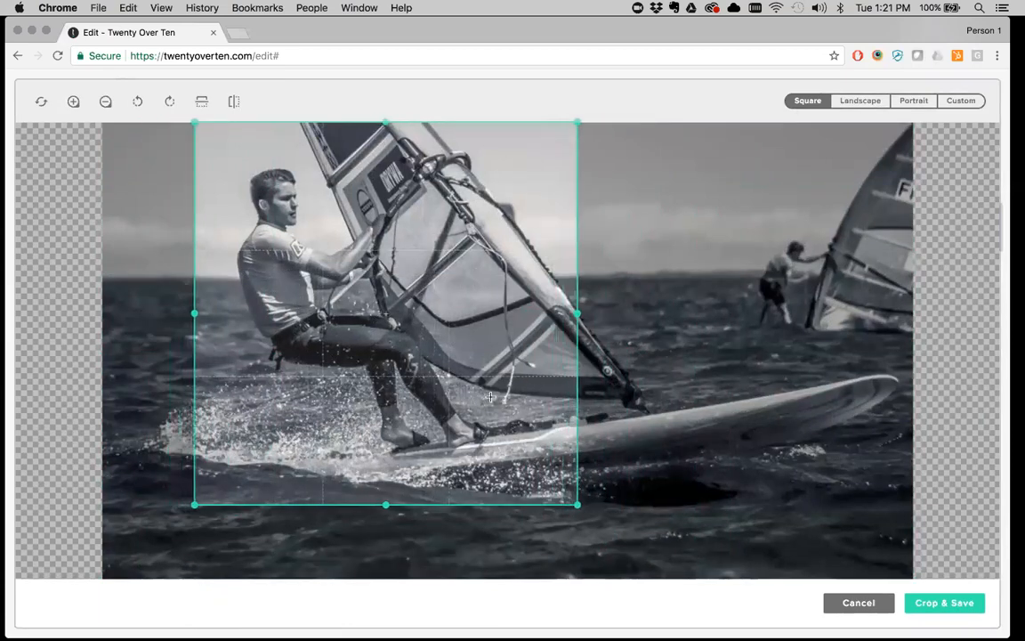
click(946, 603)
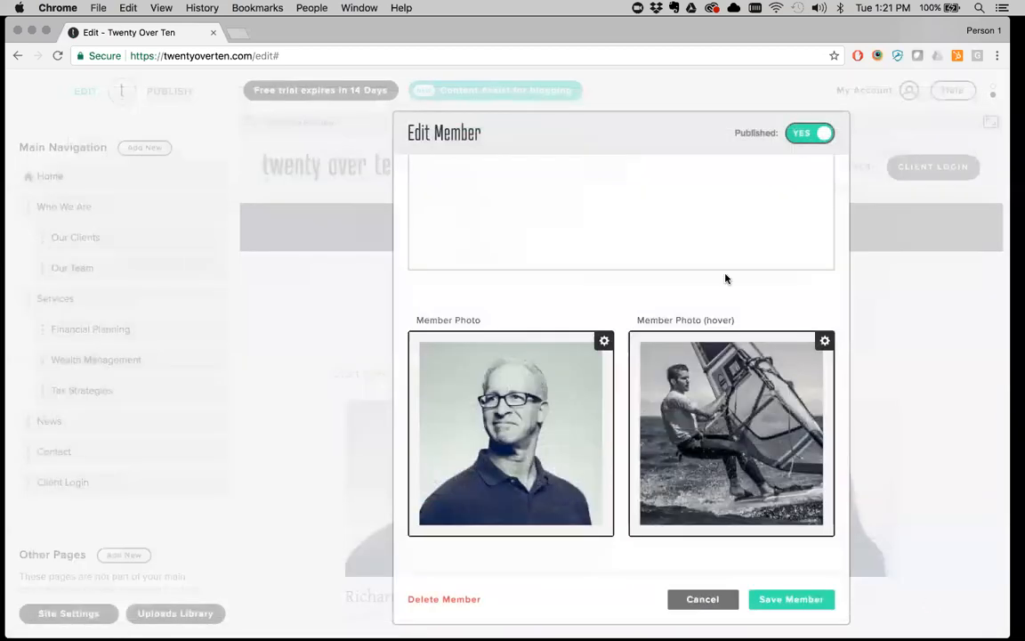
click(781, 601)
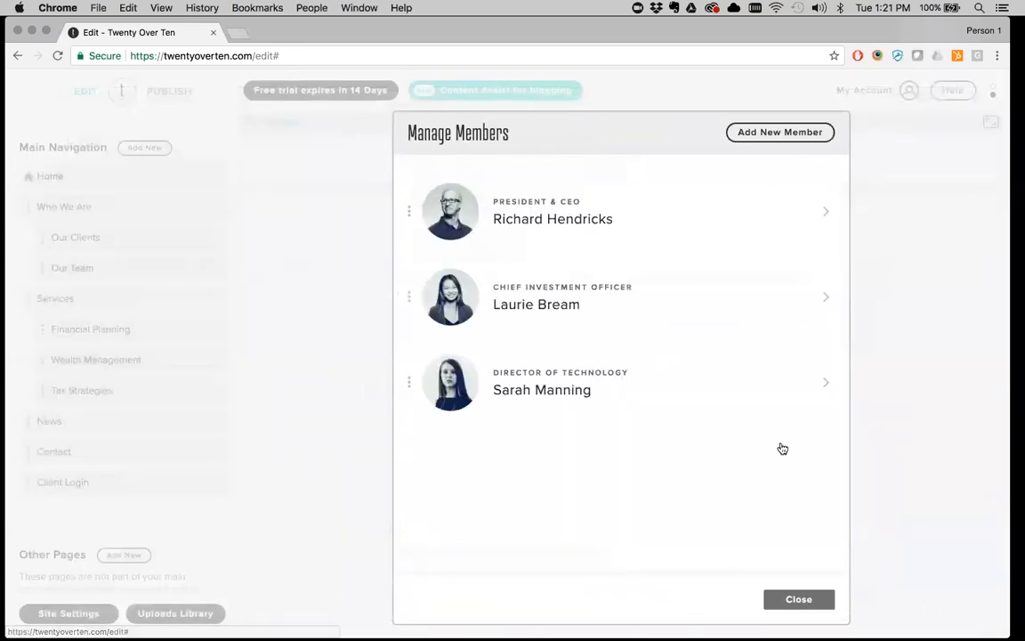
Close the team members list and look over the Our Team page.
click(831, 605)
scroll(280, 424, down, 3)
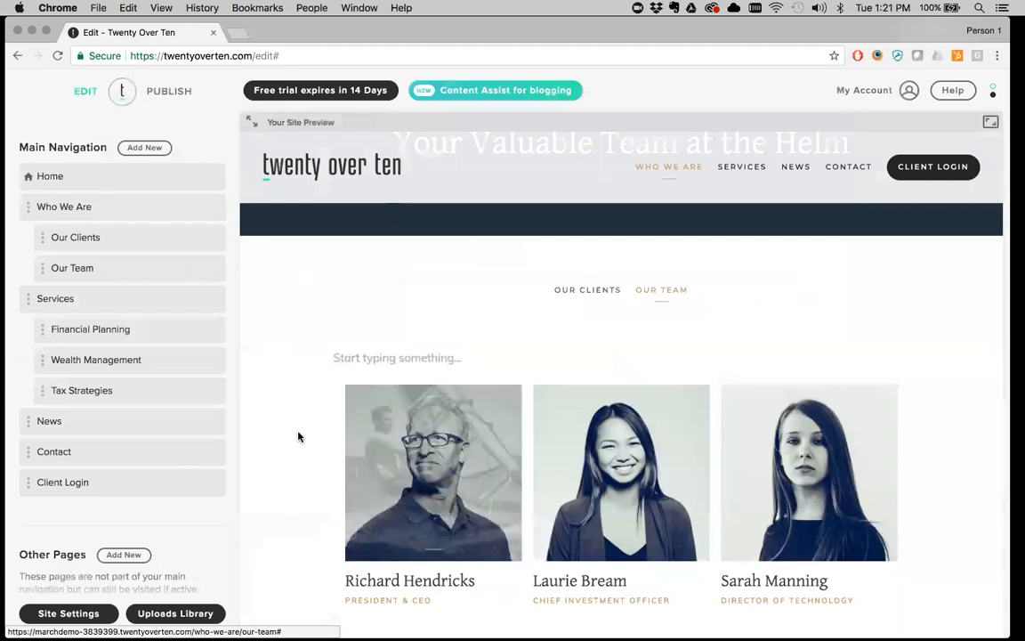
scroll(299, 436, down, 1)
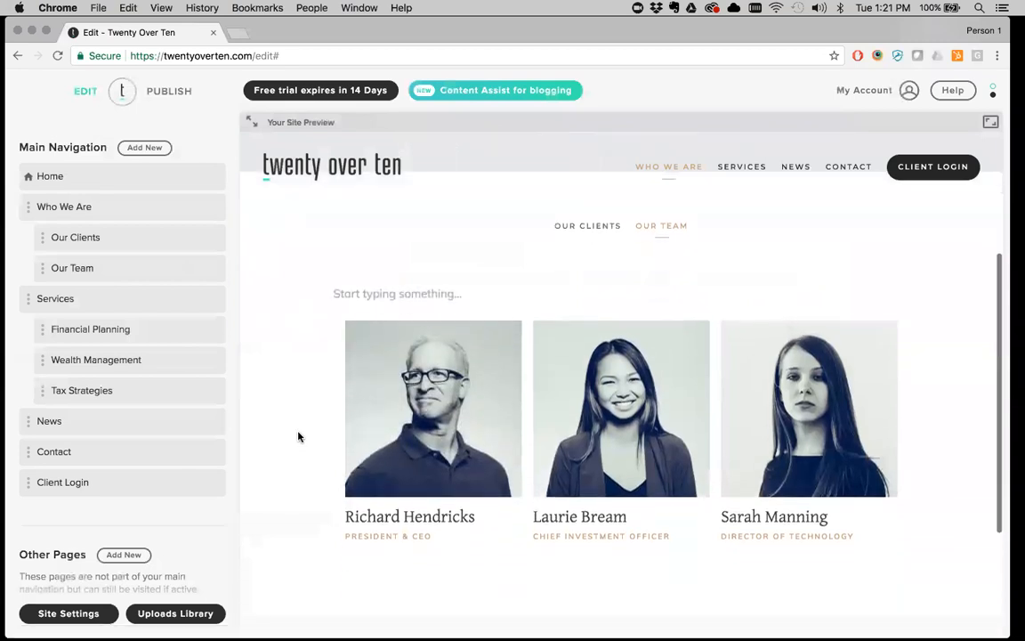
scroll(299, 436, up, 3)
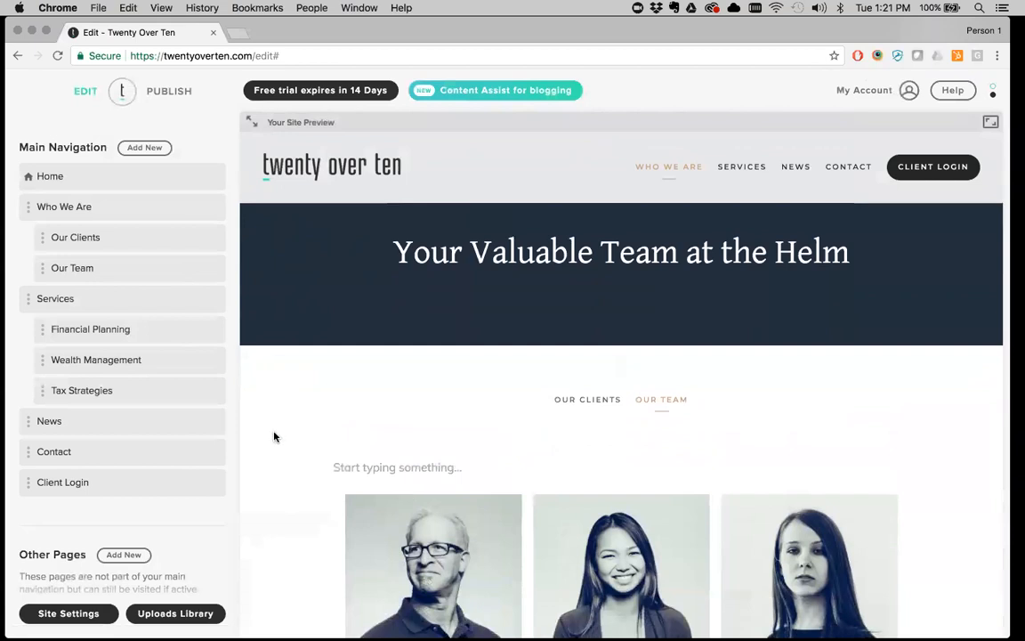
Switch to Our Clients and start inserting an image after the Small Business Owners text.
click(107, 237)
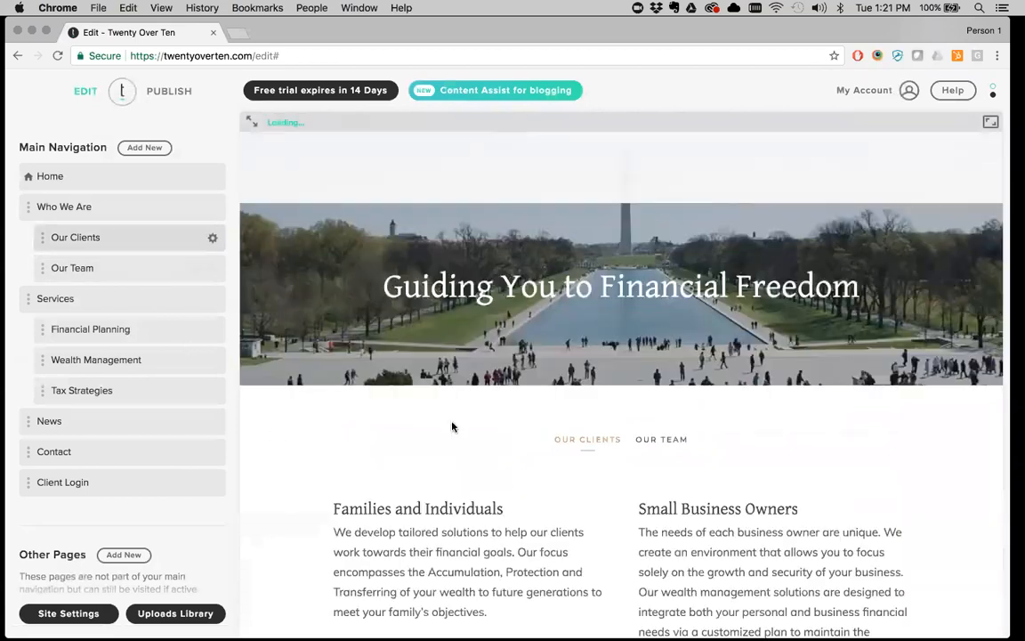
scroll(452, 424, down, 5)
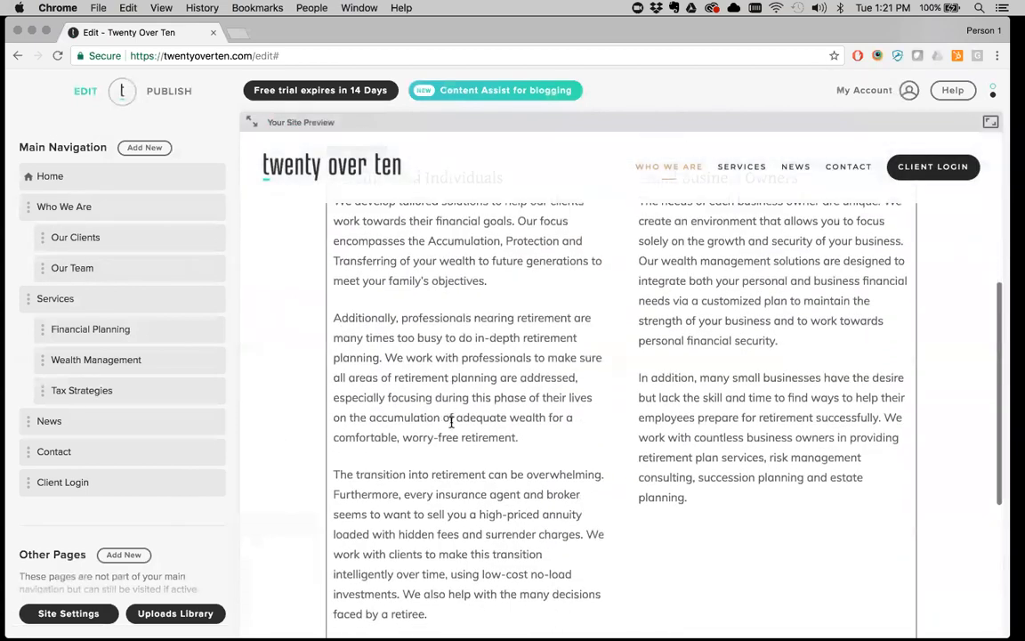
click(697, 470)
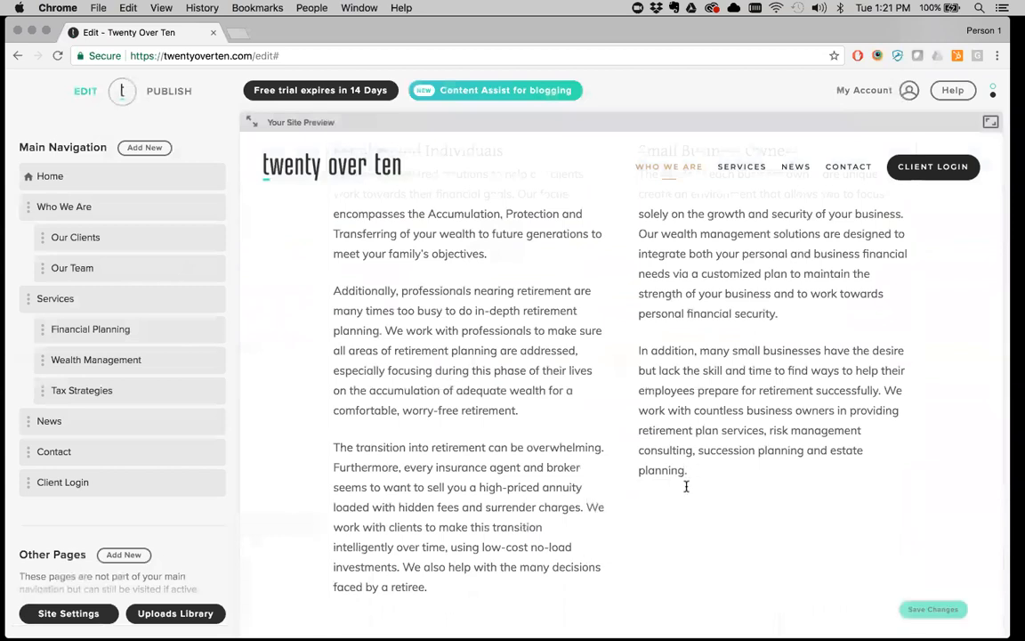
click(553, 587)
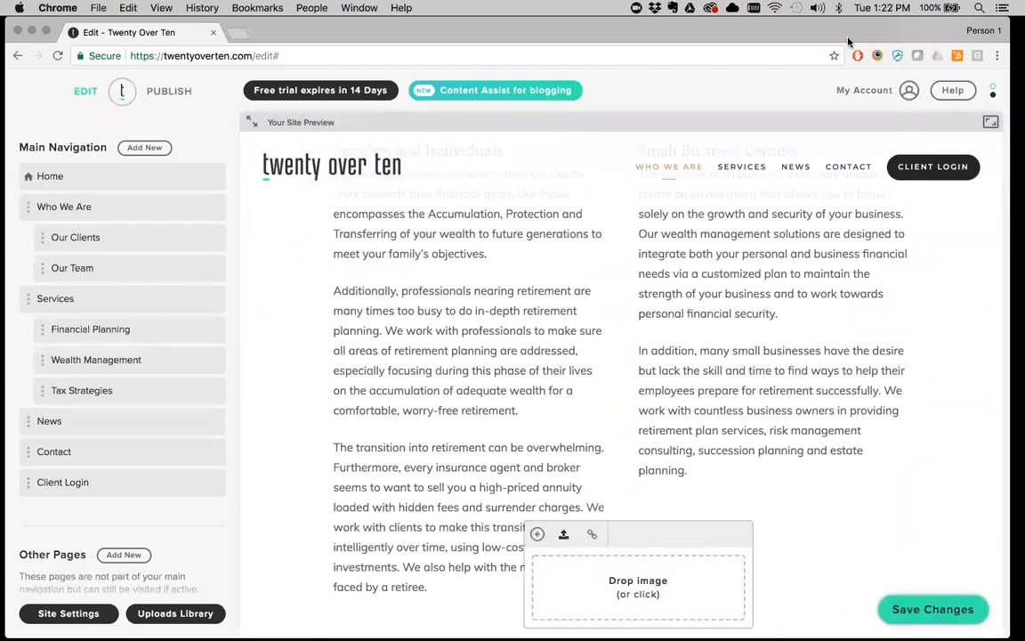
Search the desktop assets folder for 'dc' and drop DC.jpg into the image zone.
drag(882, 39, 747, 40)
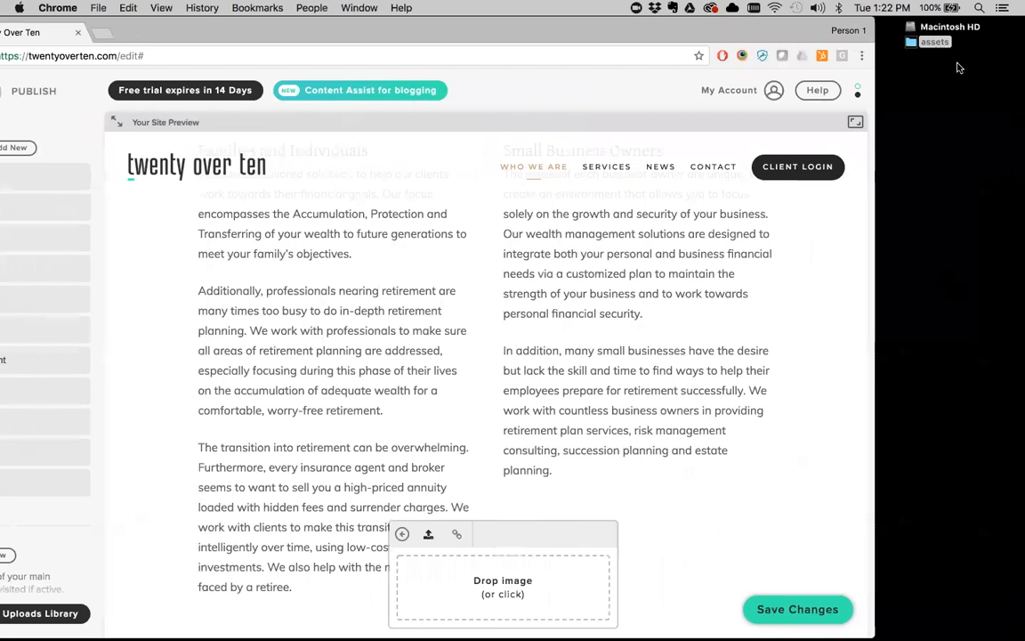
double_click(928, 43)
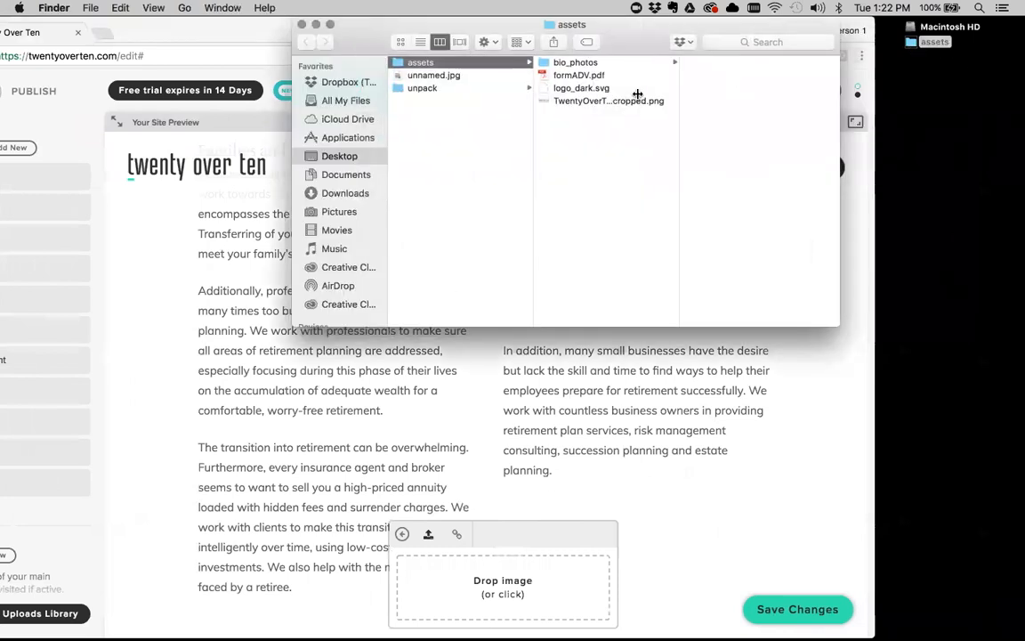
click(762, 42)
text(dc.)
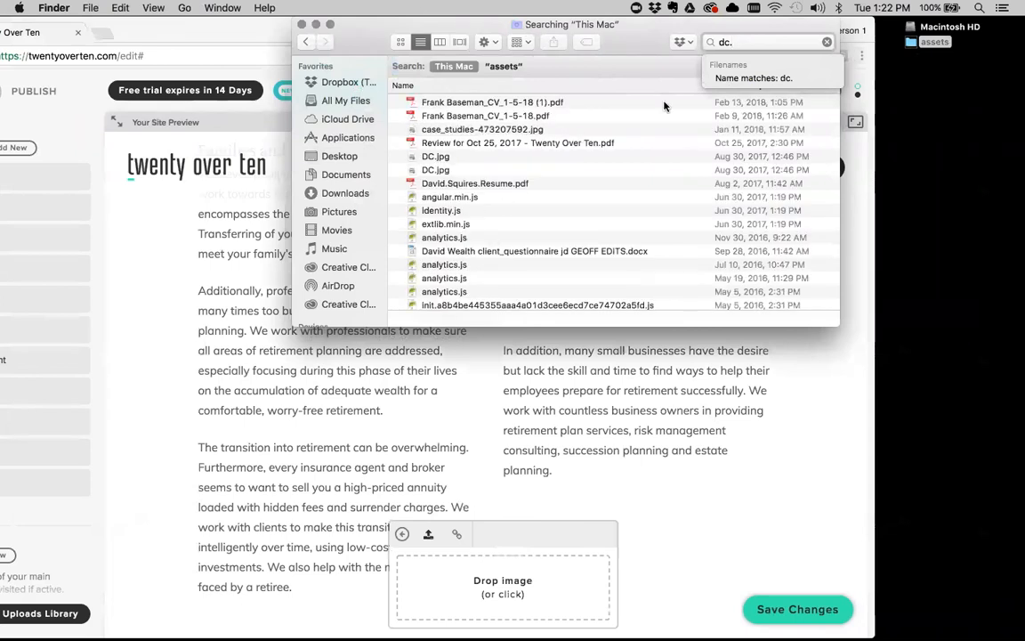
drag(447, 161, 494, 586)
drag(453, 22, 587, 8)
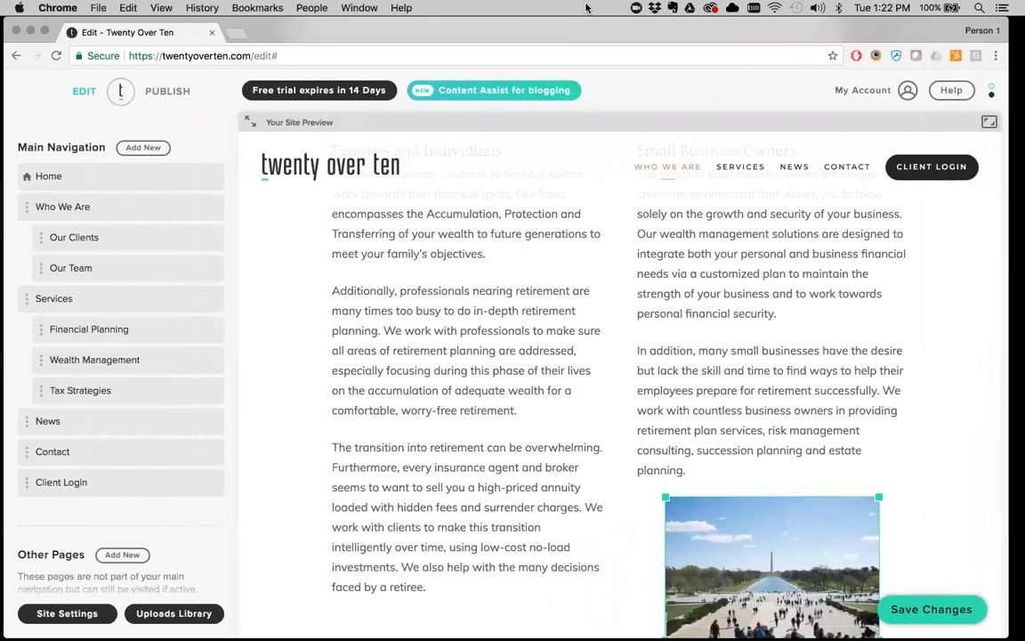
Enlarge the monument photo, abandon linking it, and leave for Services discarding changes.
scroll(672, 293, down, 5)
drag(664, 486, 643, 501)
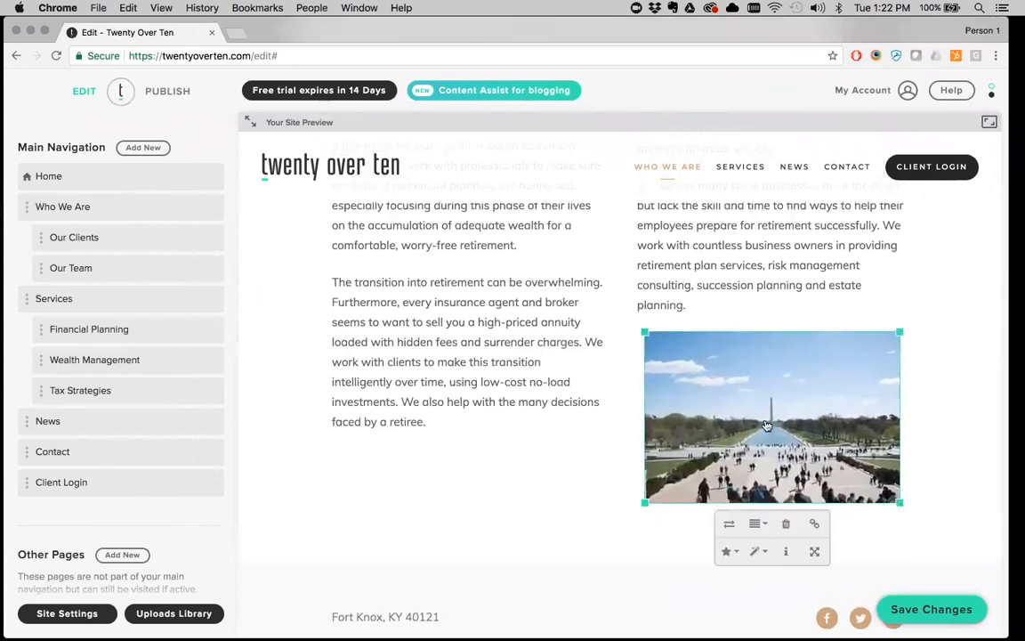
click(815, 526)
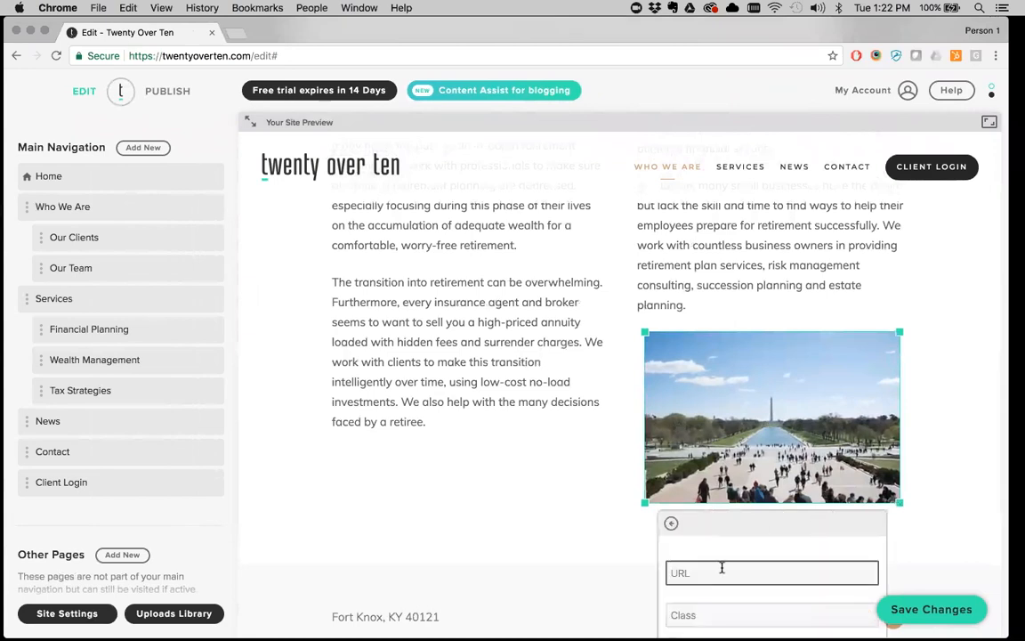
text(https://www.google.com)
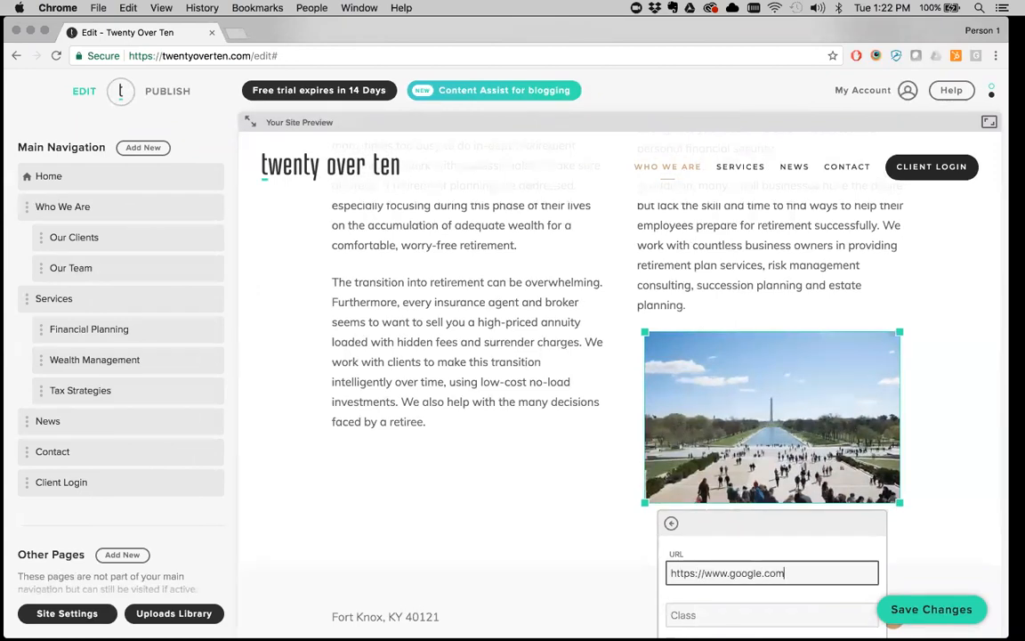
scroll(737, 607, down, 3)
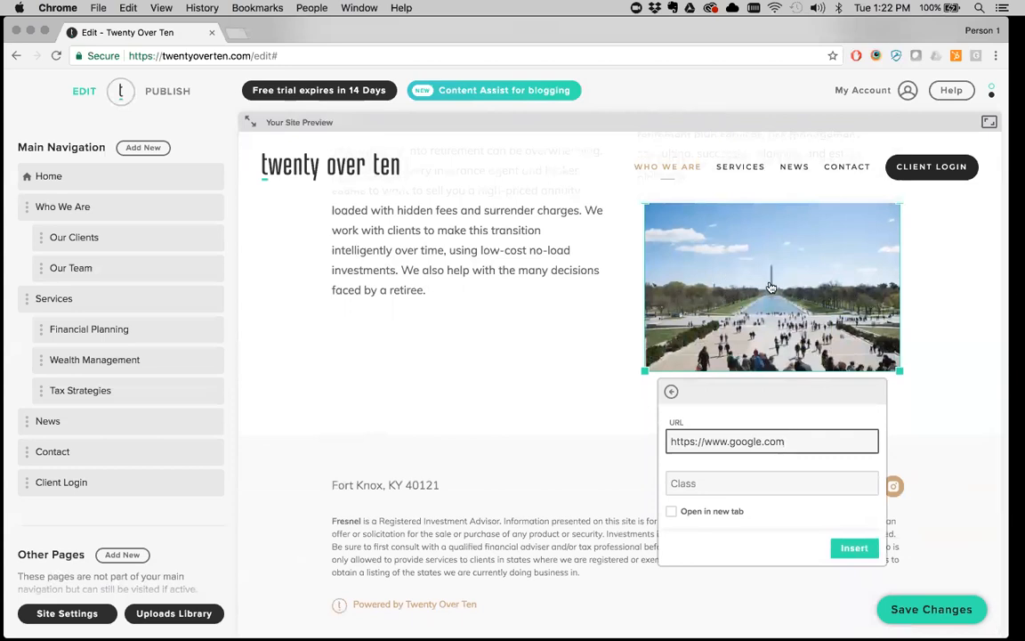
click(669, 392)
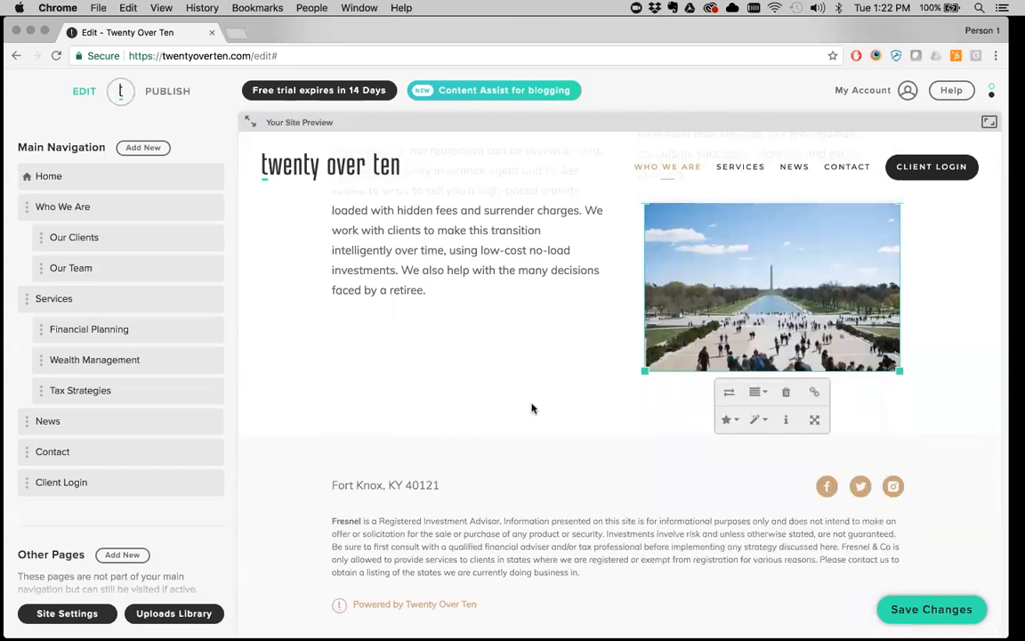
click(66, 299)
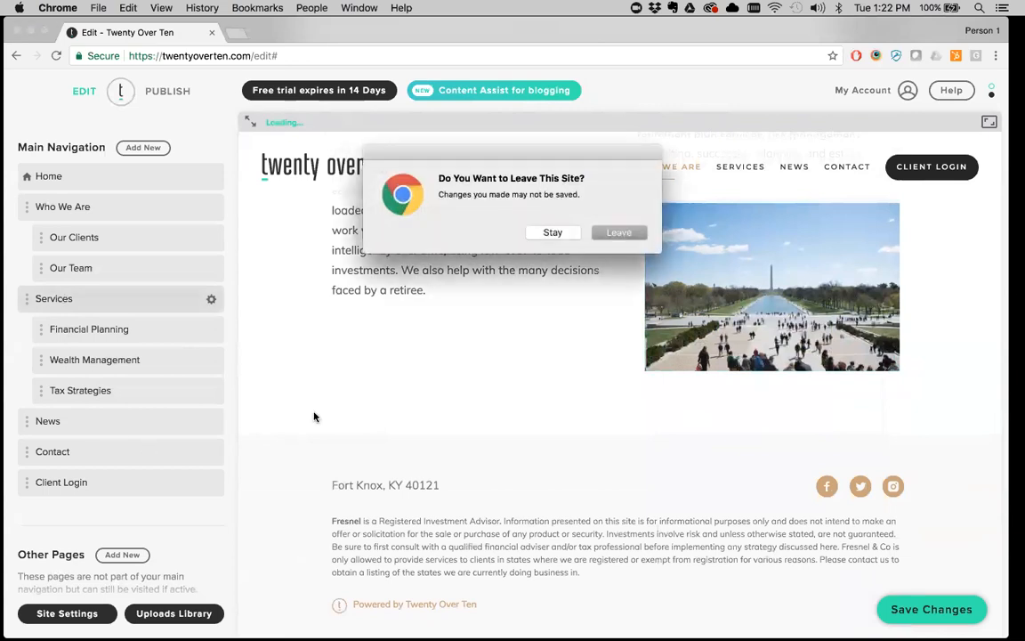
key(Return)
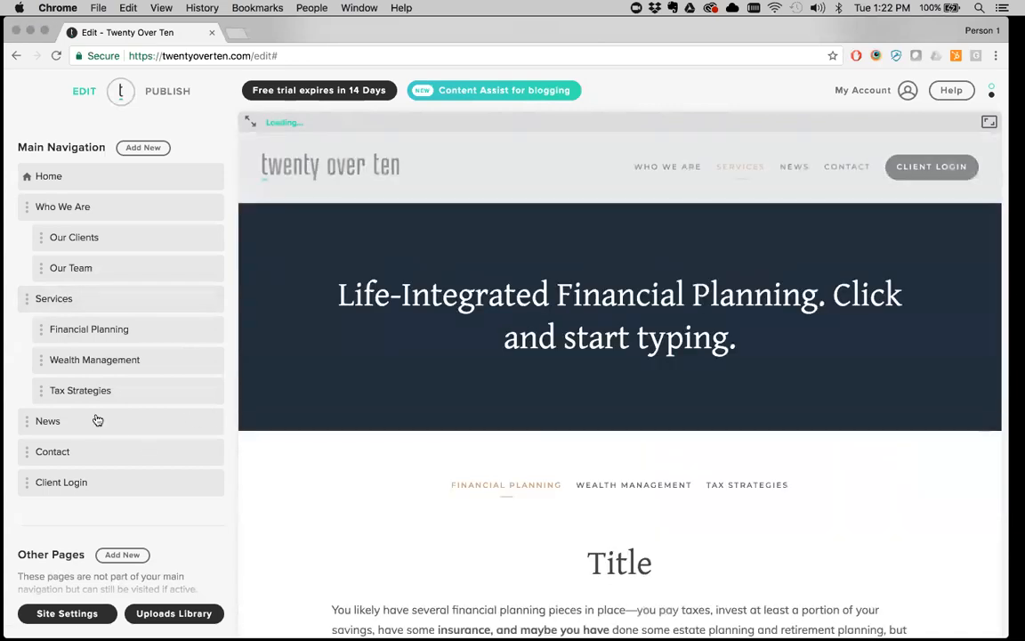
Preview the News page and scroll through the 'Talking to Your Kids About Money' post.
click(98, 420)
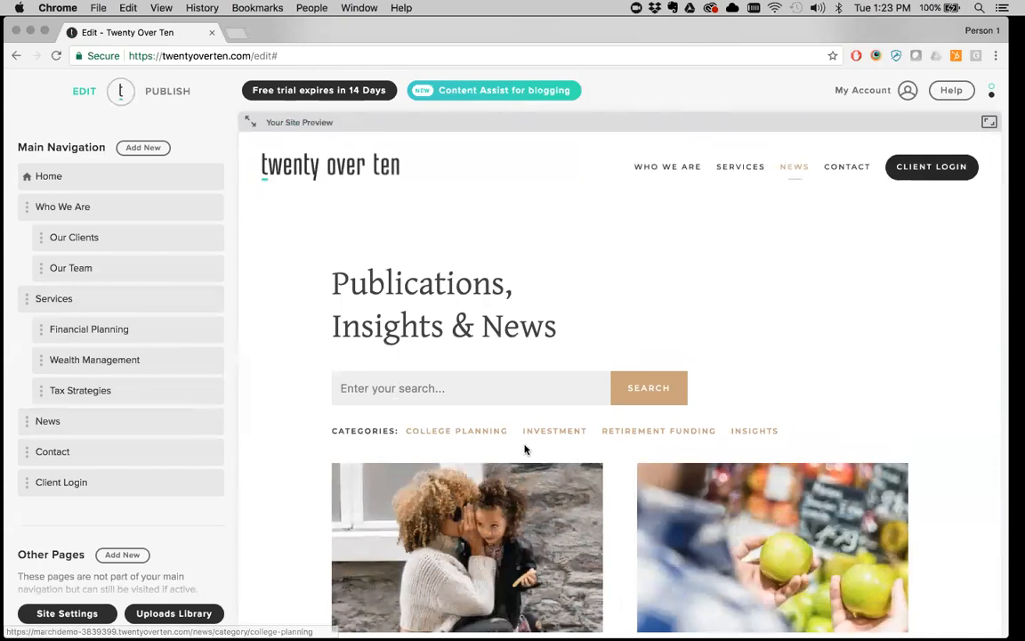
scroll(507, 428, down, 4)
click(489, 397)
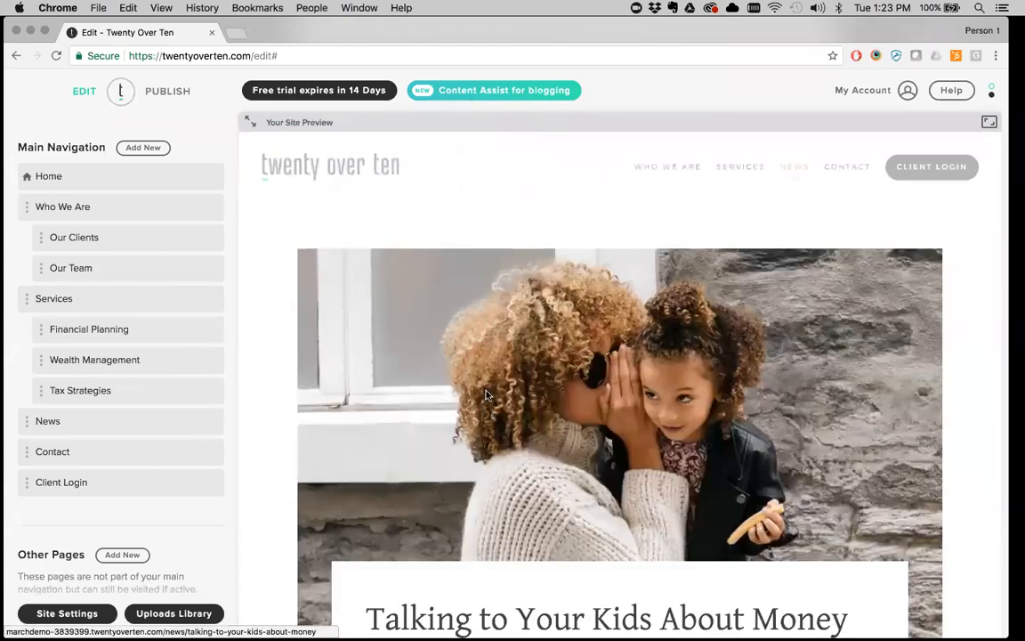
scroll(485, 391, down, 5)
scroll(486, 391, down, 10)
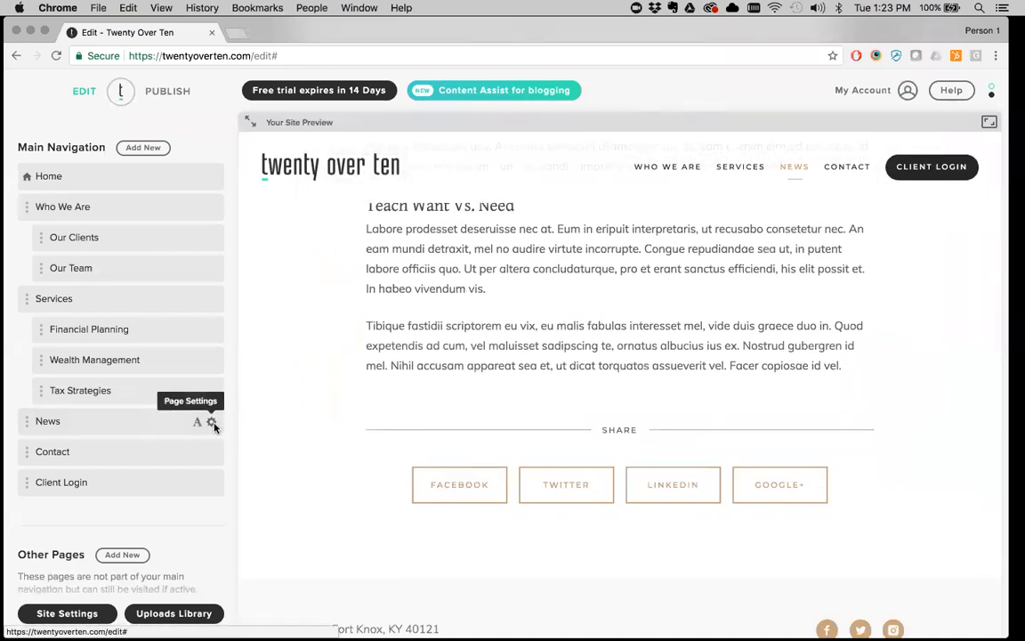
click(214, 425)
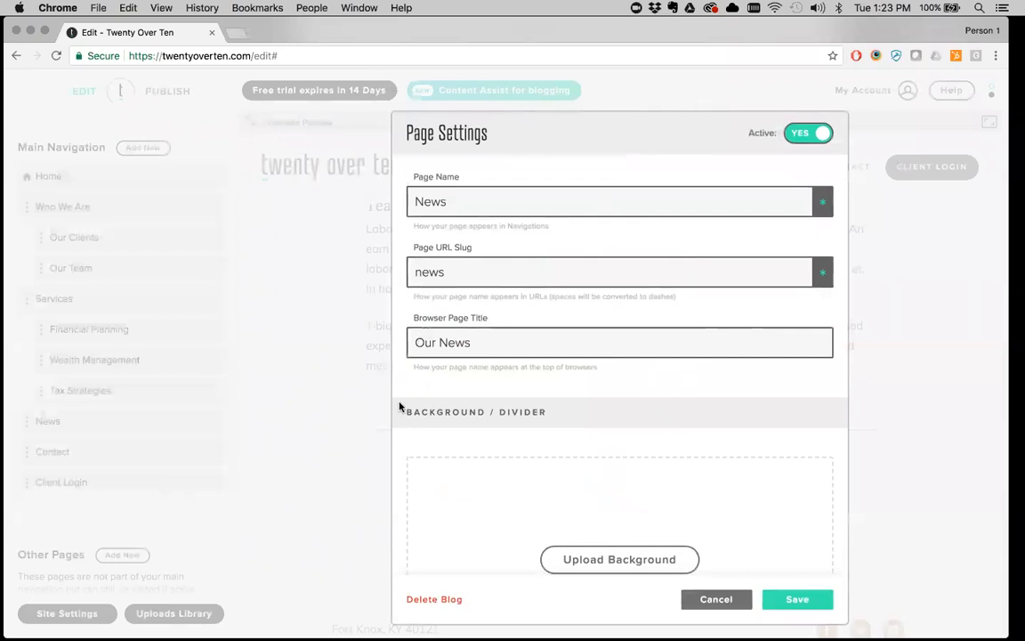
Remove the Insights category and add Gen Xers in its place.
scroll(399, 407, down, 10)
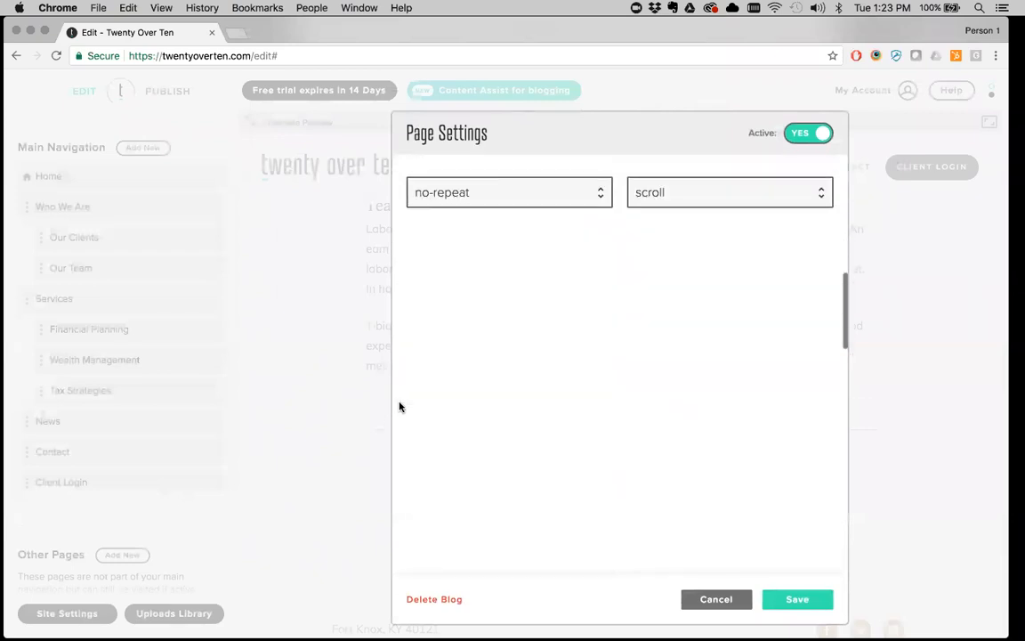
scroll(401, 405, down, 2)
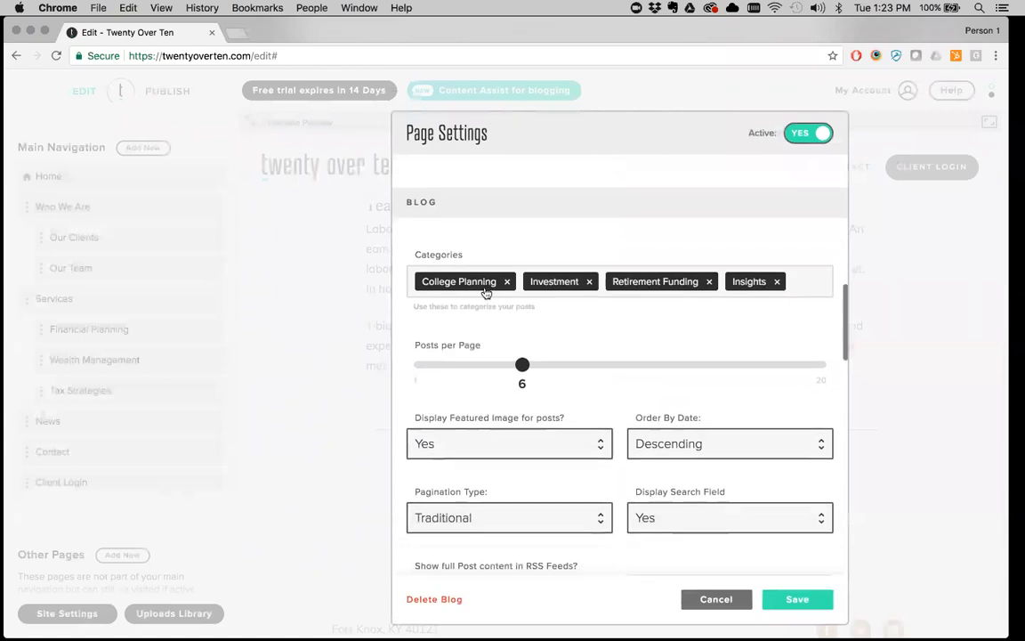
click(779, 283)
click(561, 392)
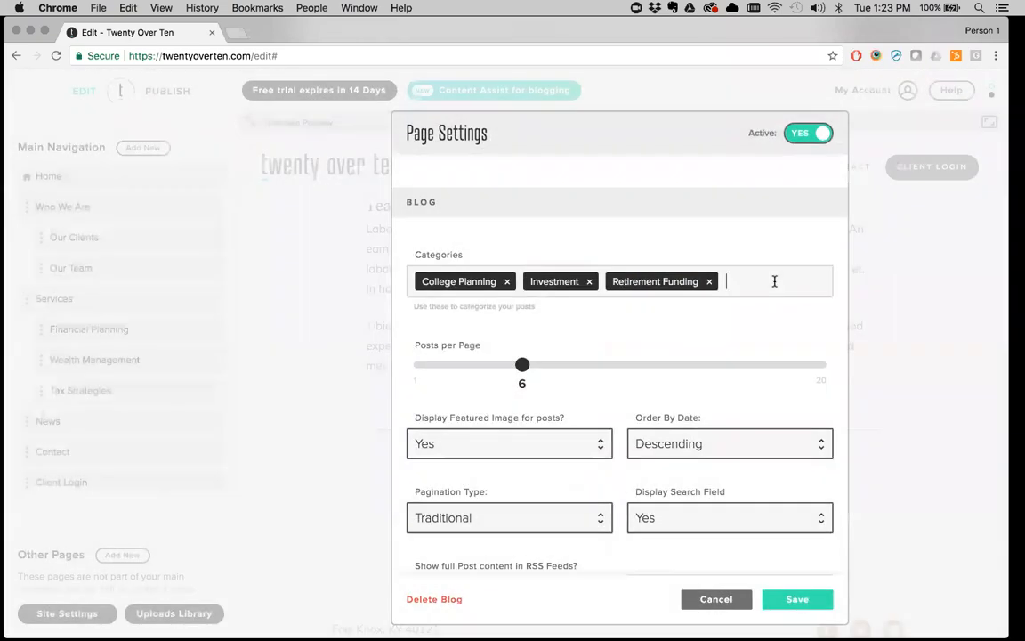
text(college)
key(Return)
Set 4 posts per page, check the pagination type choices, and open a new browser tab.
drag(522, 365, 479, 368)
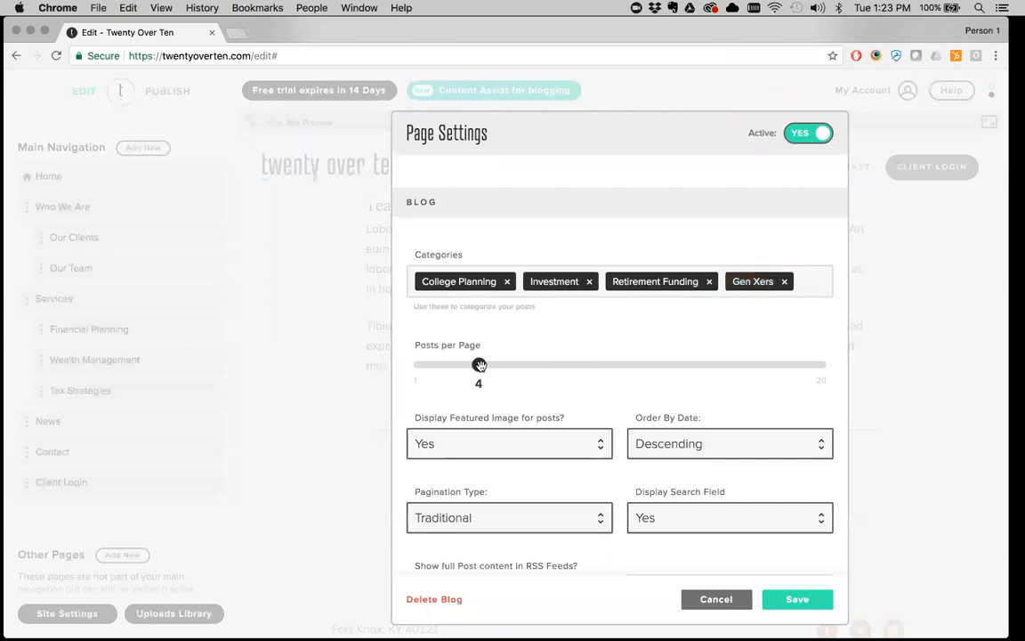
scroll(479, 365, down, 4)
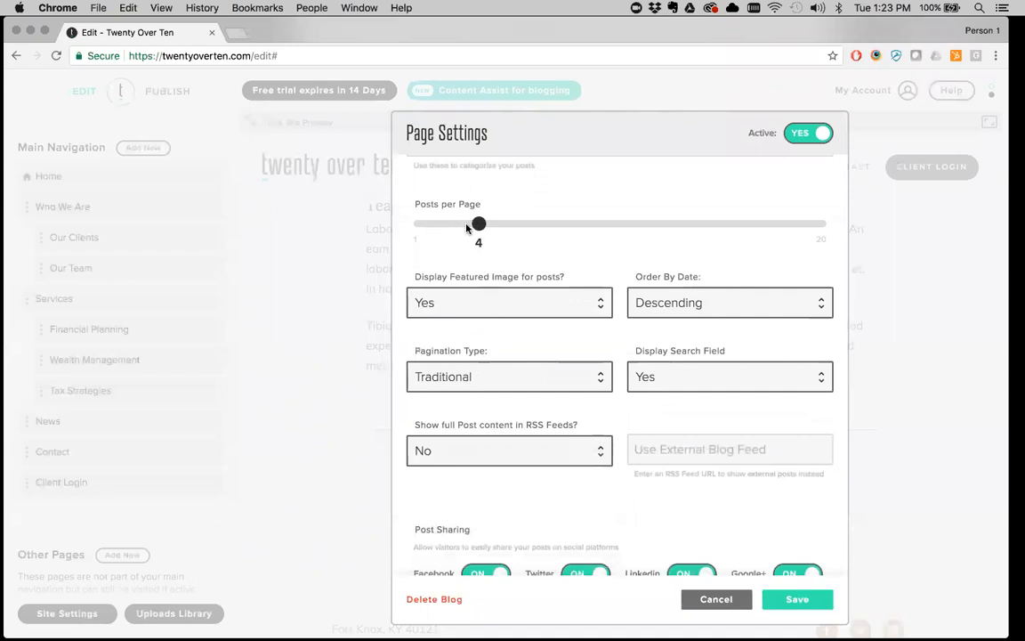
click(470, 378)
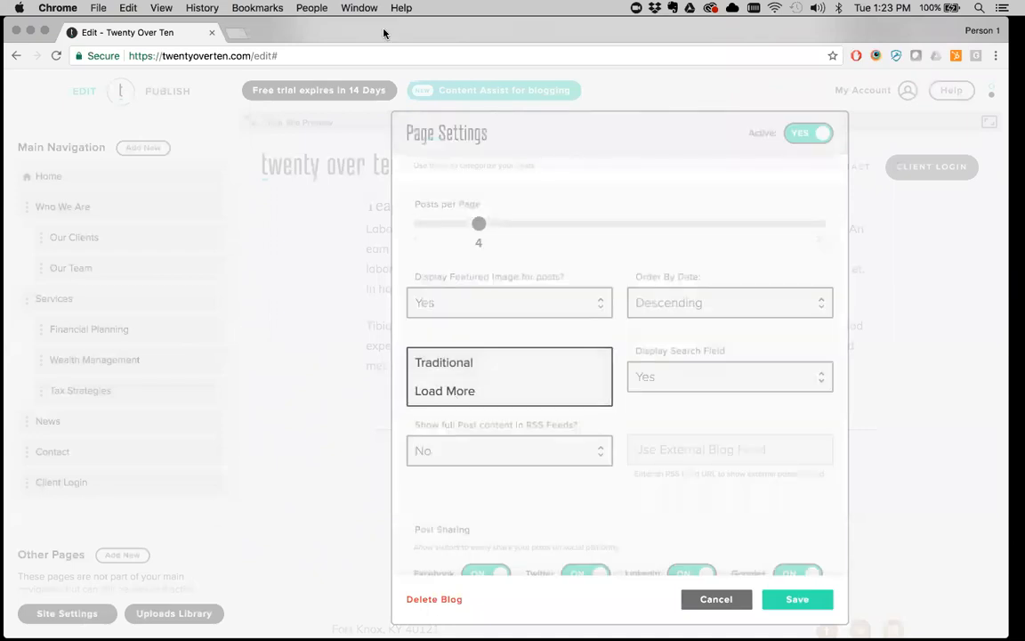
key(super+t)
Go to blog.twentyoverten.com and scroll through its post listing.
text(blog.)
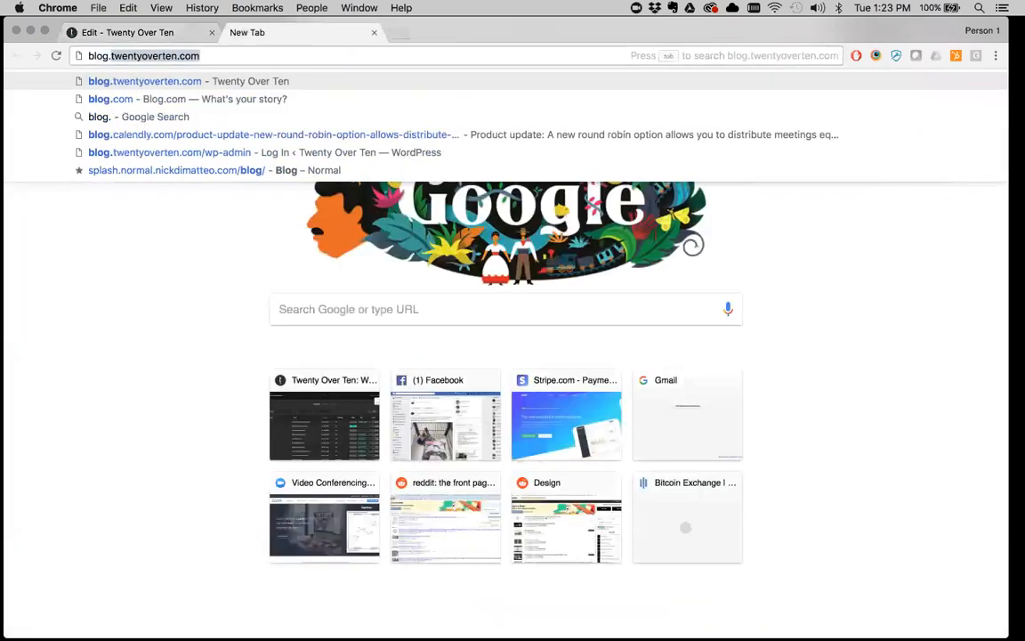
key(Return)
scroll(338, 322, down, 10)
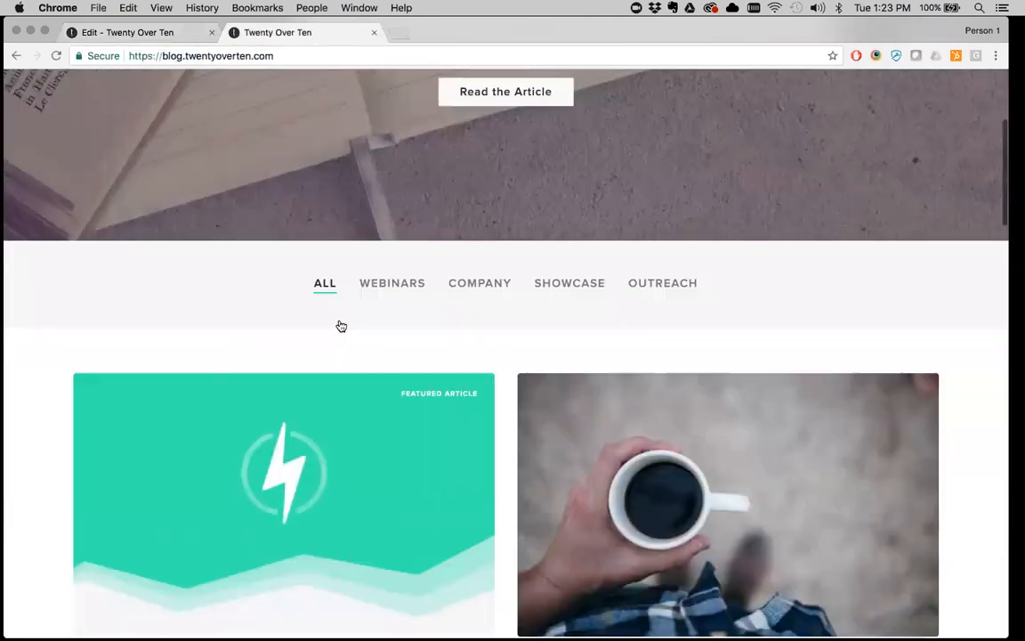
scroll(341, 326, down, 15)
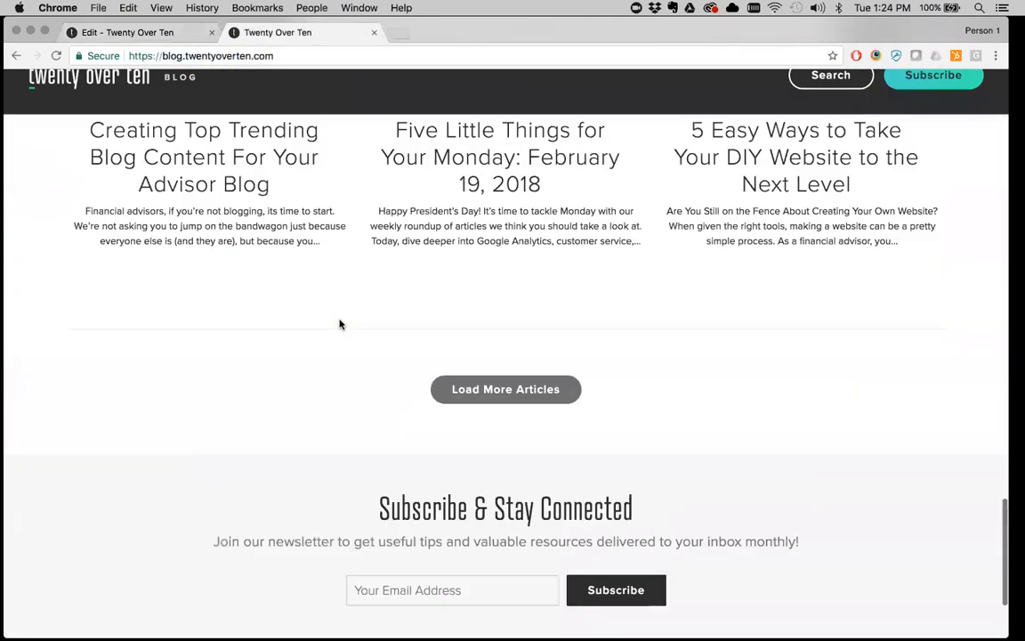
scroll(339, 324, up, 1)
Load more blog articles, skim them, and return to the site editor tab.
click(500, 418)
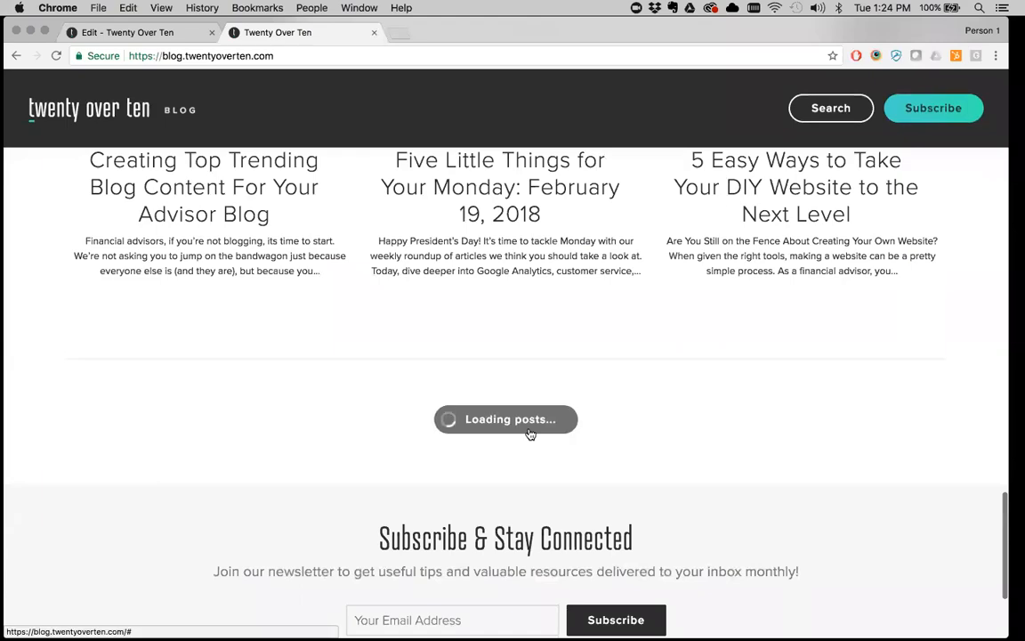
scroll(350, 387, down, 8)
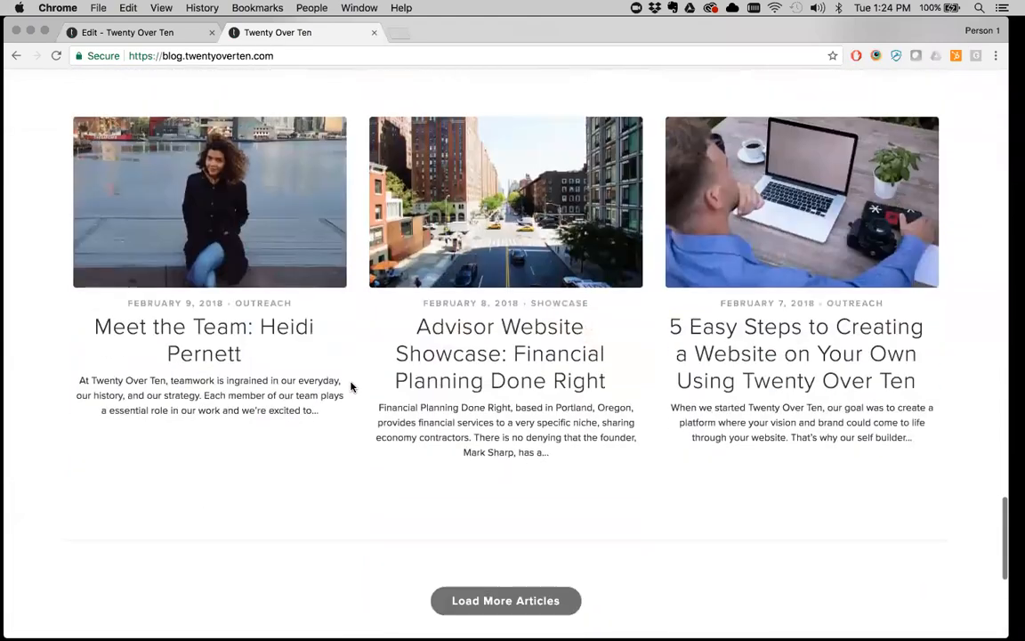
scroll(351, 387, up, 15)
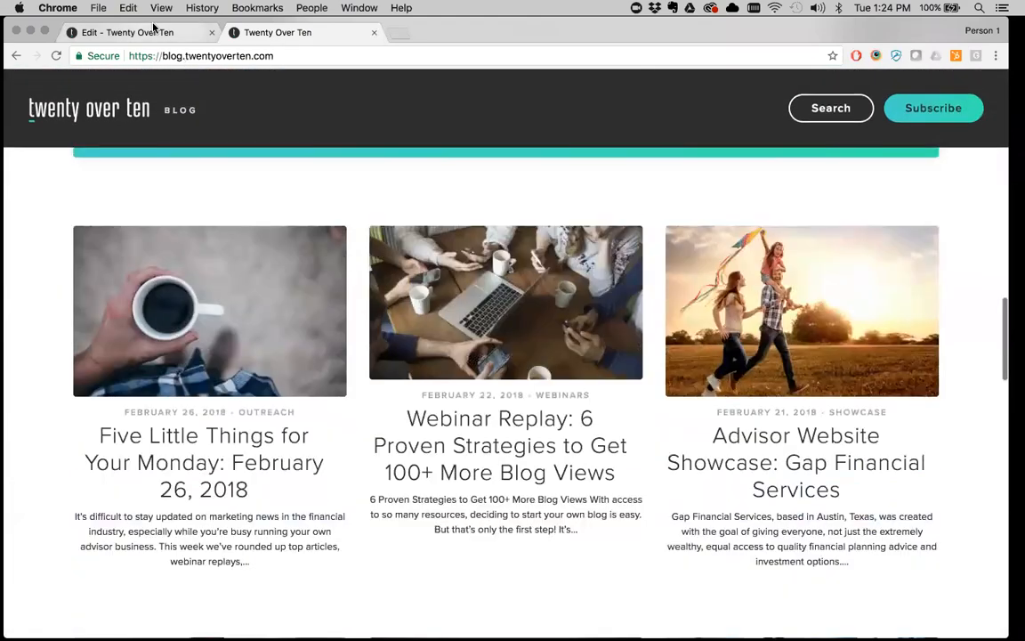
click(153, 36)
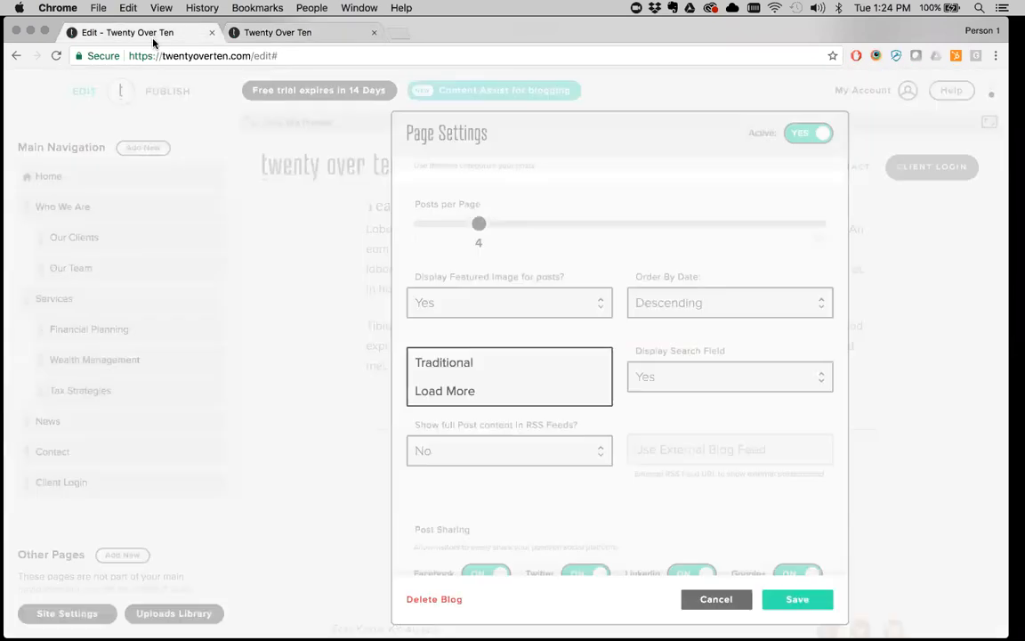
Leave the News blog pagination as Traditional and cancel its Page Settings without saving.
click(616, 333)
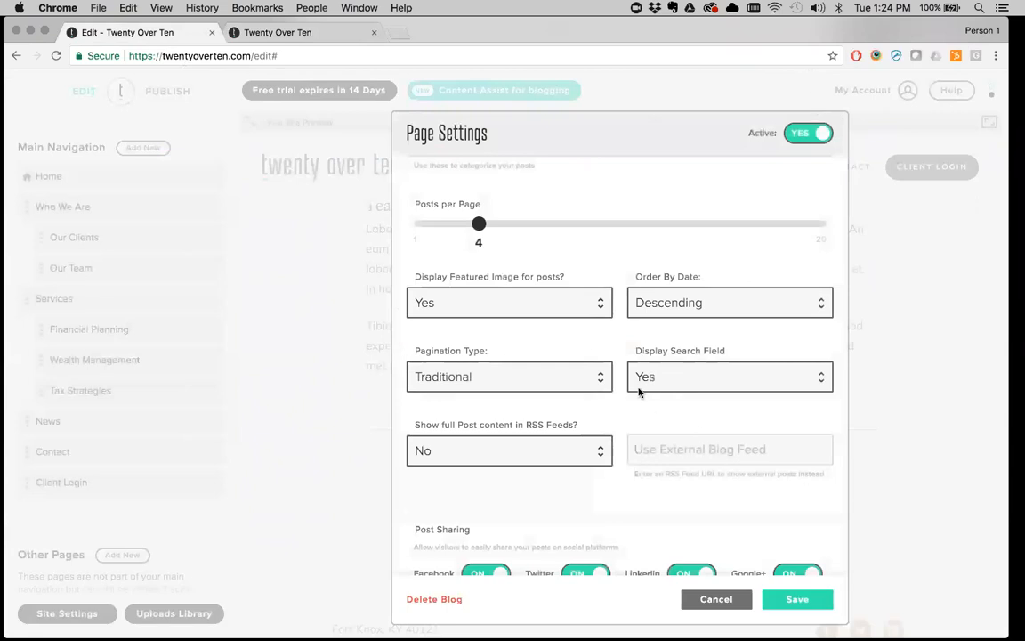
scroll(516, 410, down, 2)
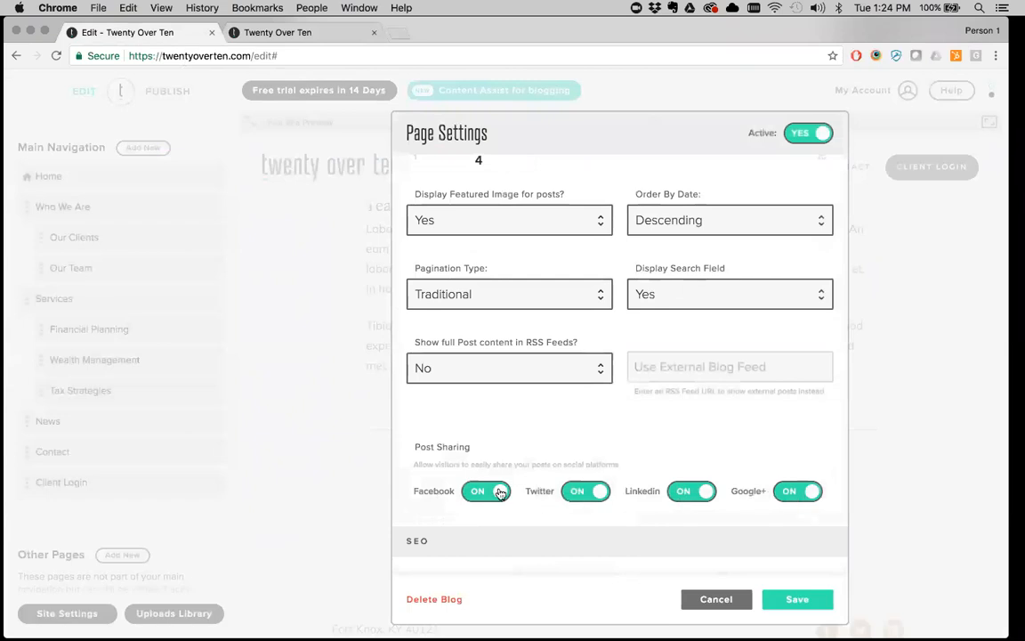
click(714, 599)
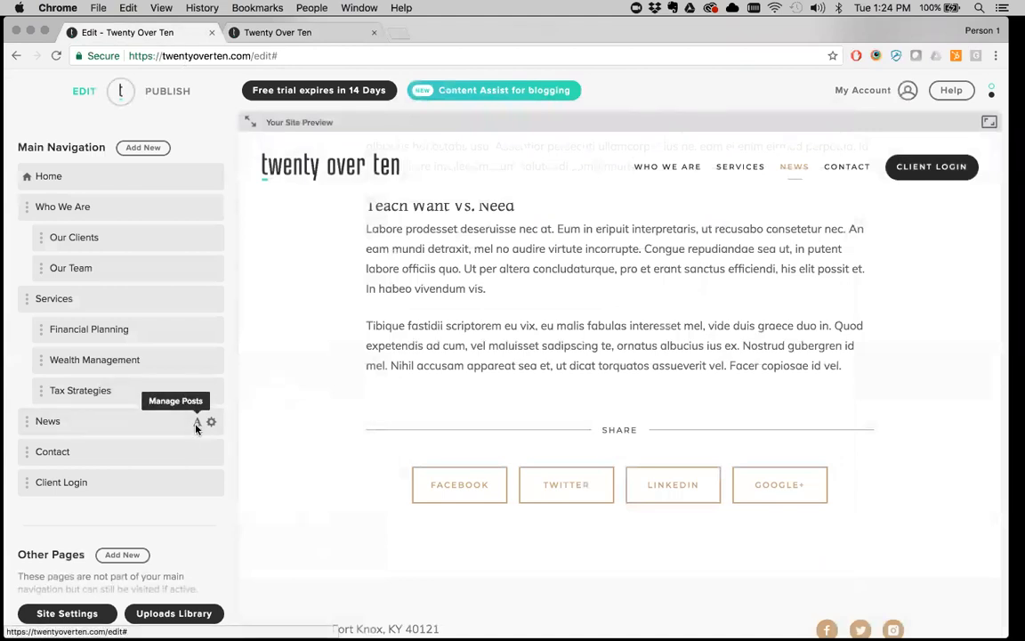
click(196, 425)
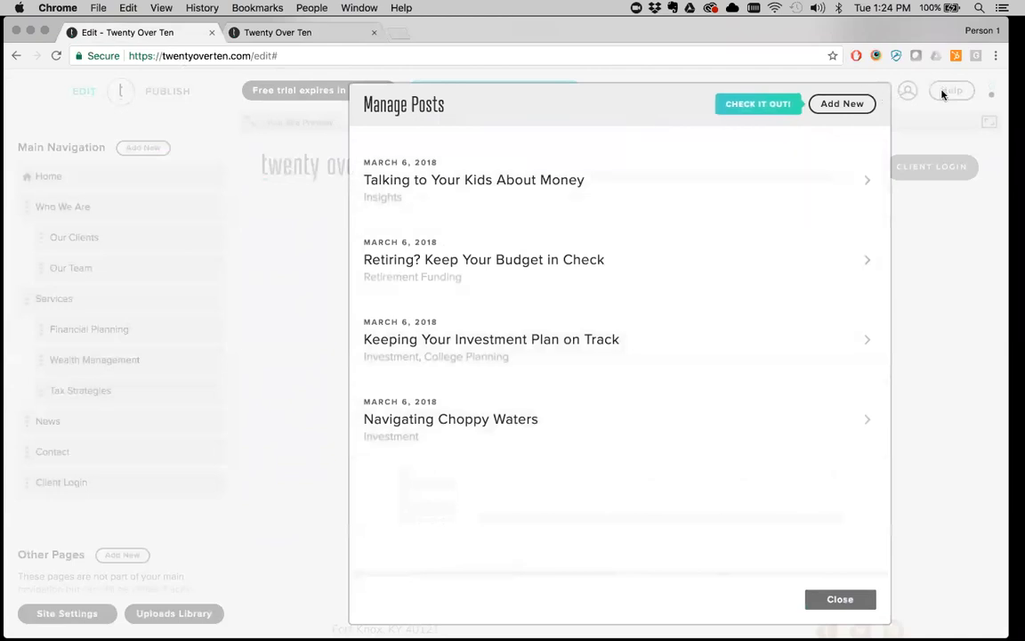
click(817, 111)
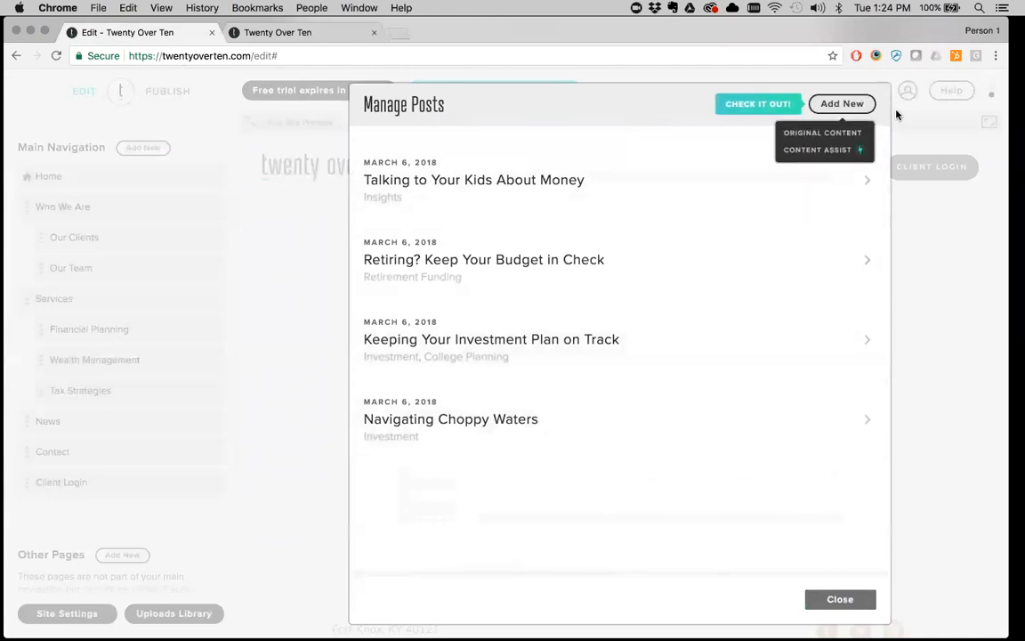
click(810, 149)
click(391, 171)
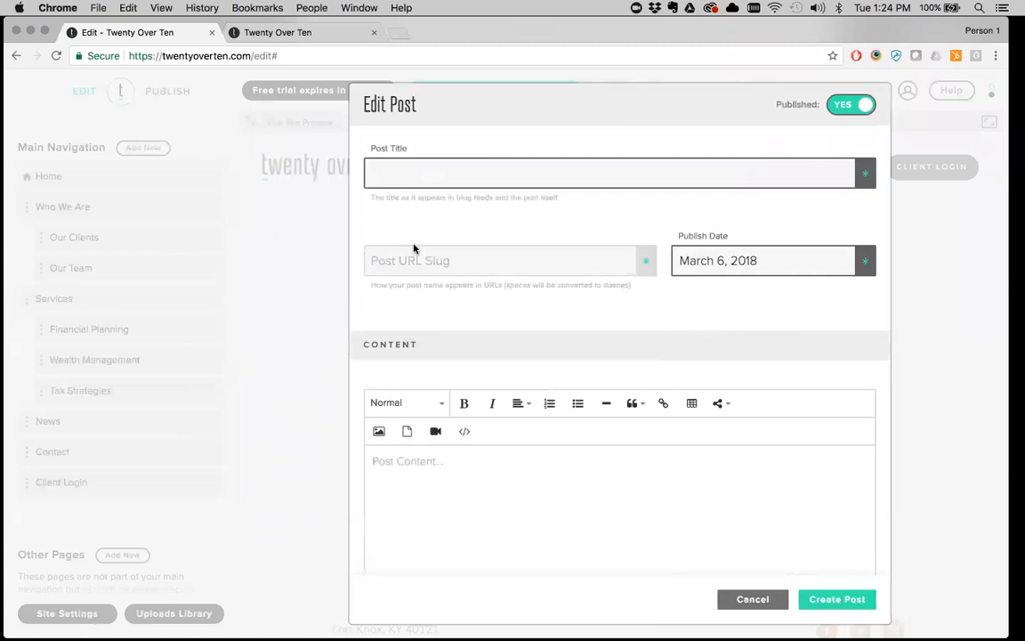
scroll(361, 313, down, 5)
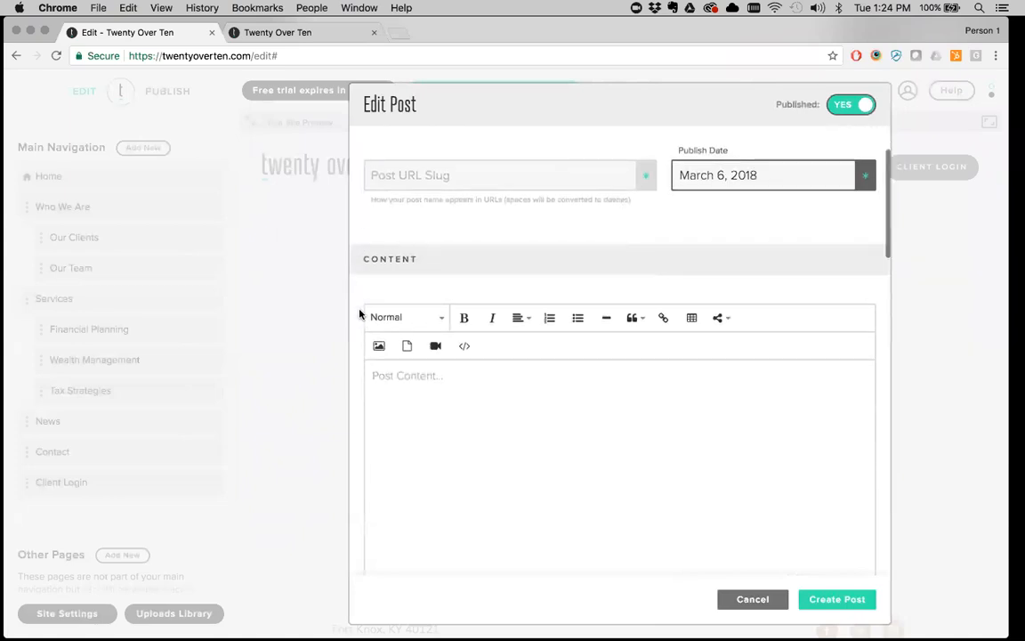
scroll(360, 314, down, 2)
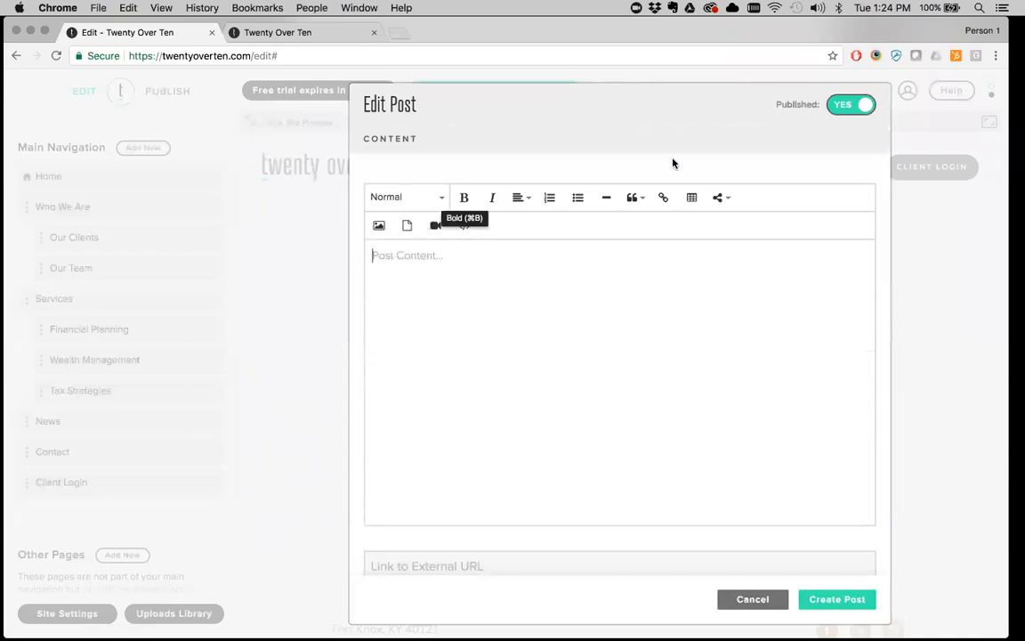
scroll(360, 403, down, 1)
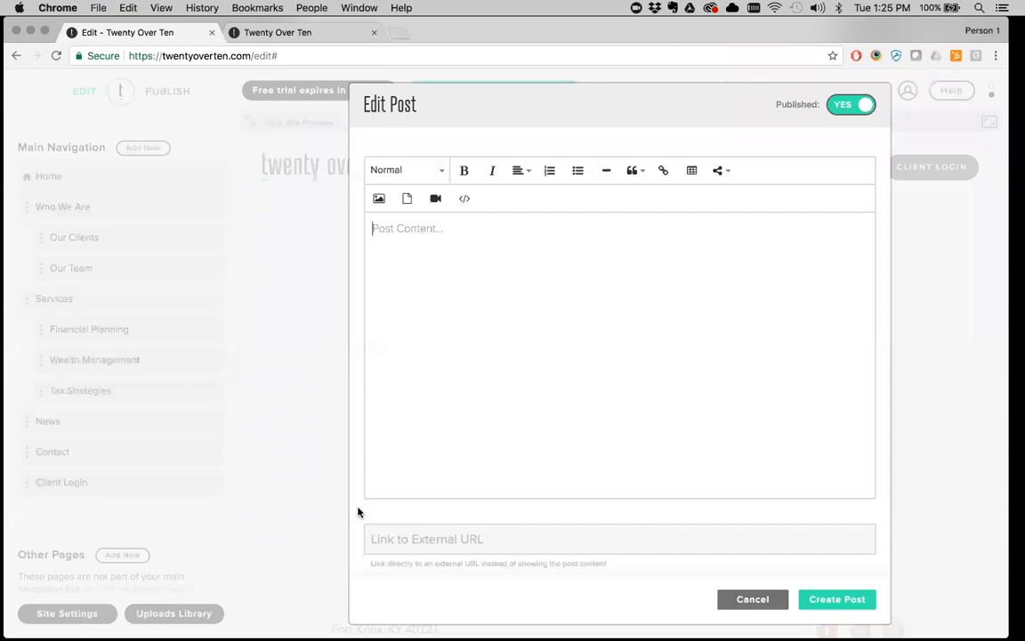
scroll(358, 512, down, 5)
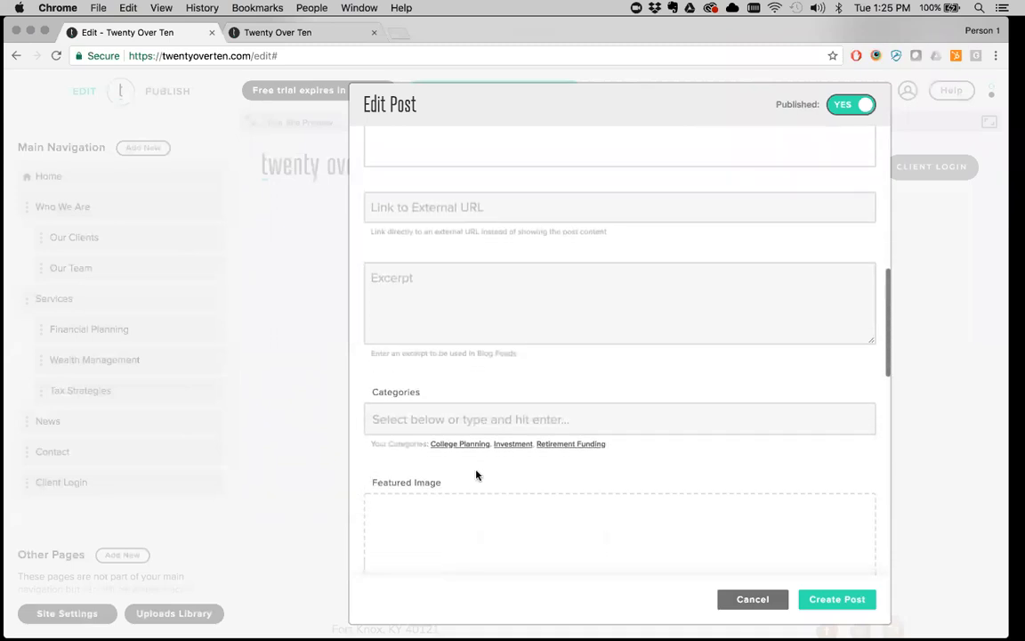
click(476, 444)
click(513, 444)
scroll(402, 471, down, 1)
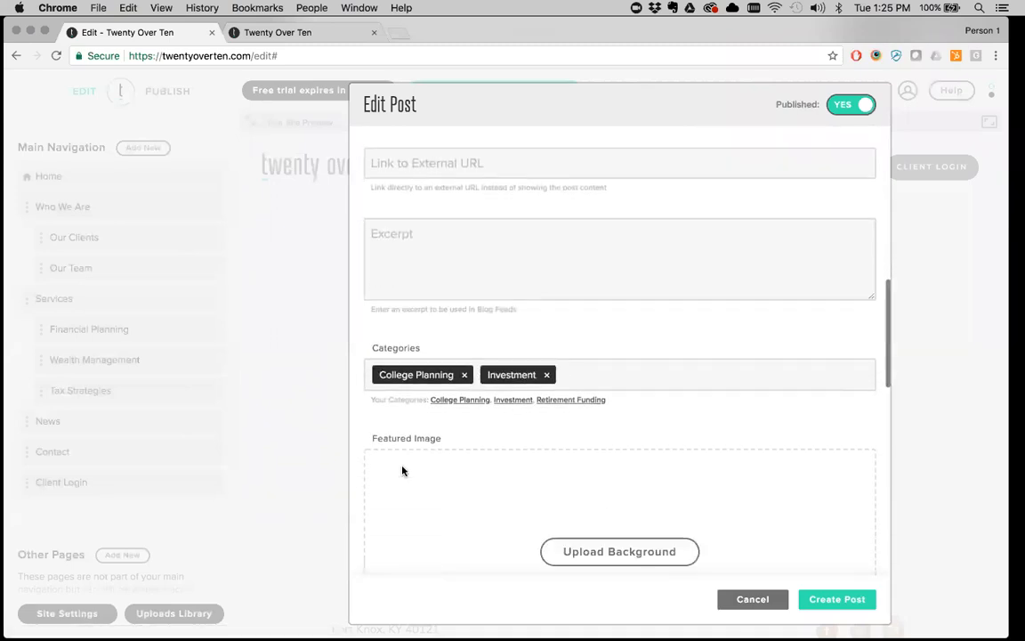
scroll(403, 470, down, 6)
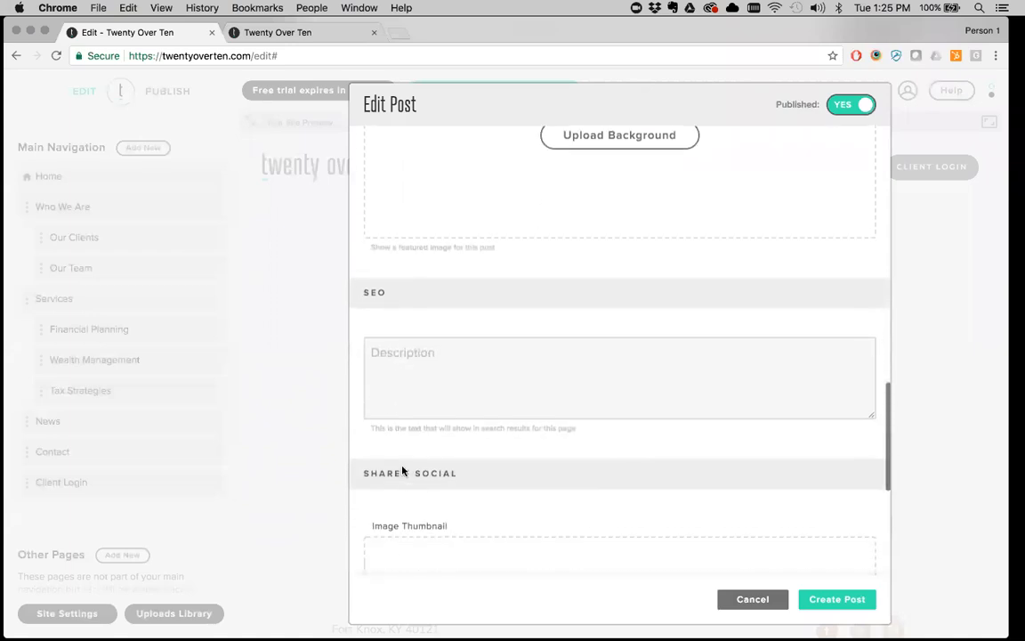
scroll(403, 471, down, 2)
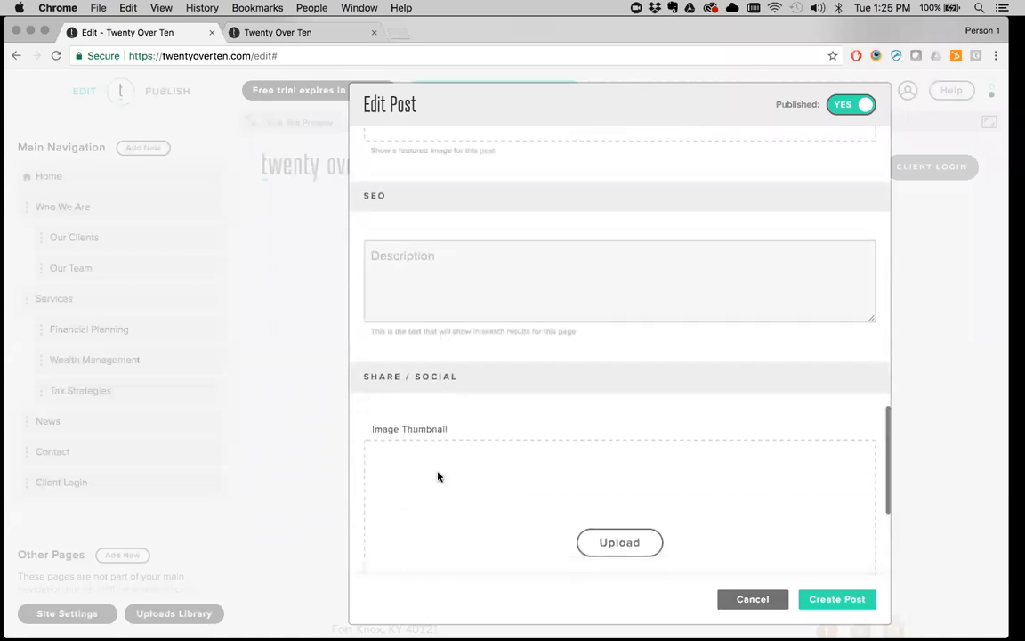
scroll(438, 477, down, 3)
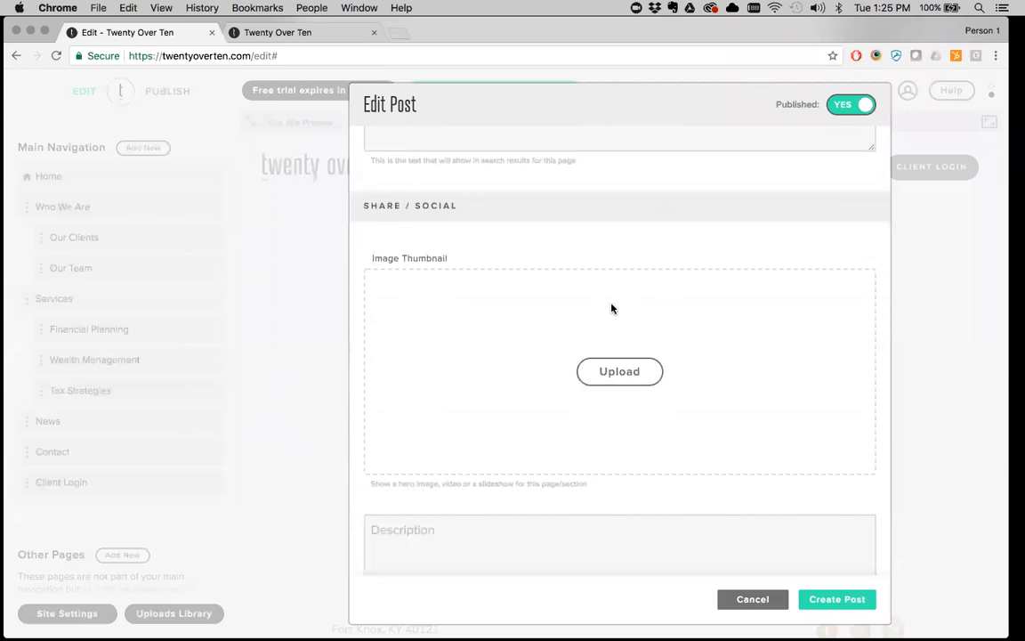
click(840, 107)
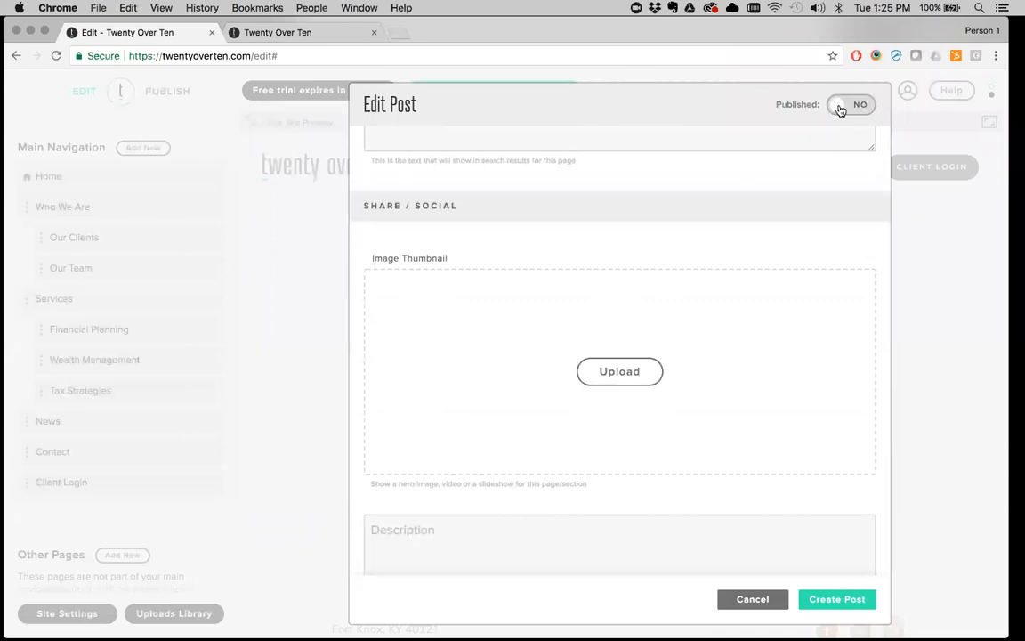
click(762, 601)
click(841, 600)
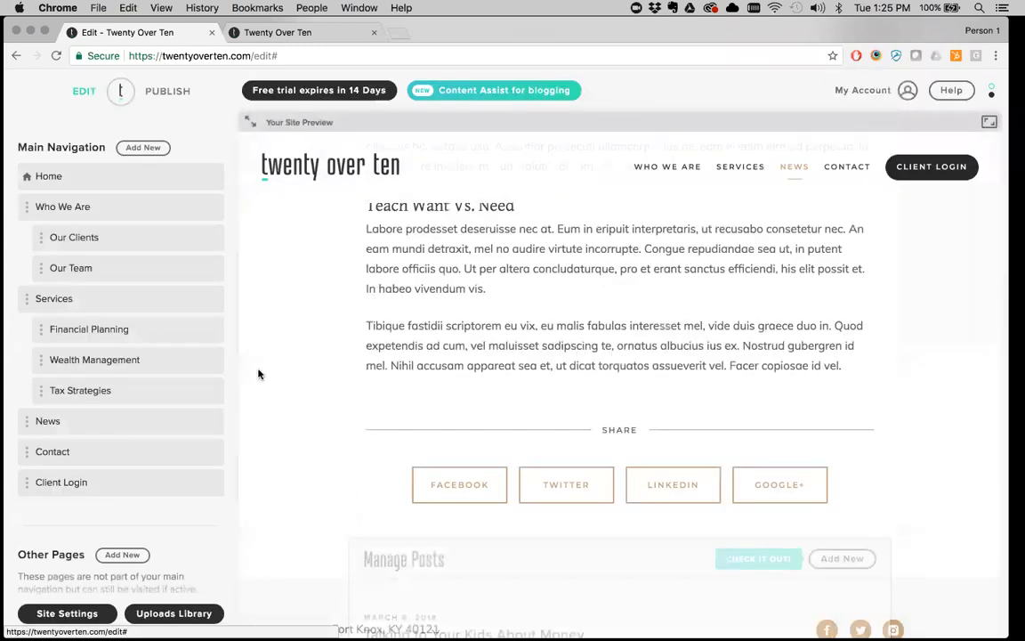
Scroll the sidebar to Other Pages and show its Add New page options.
scroll(201, 389, down, 3)
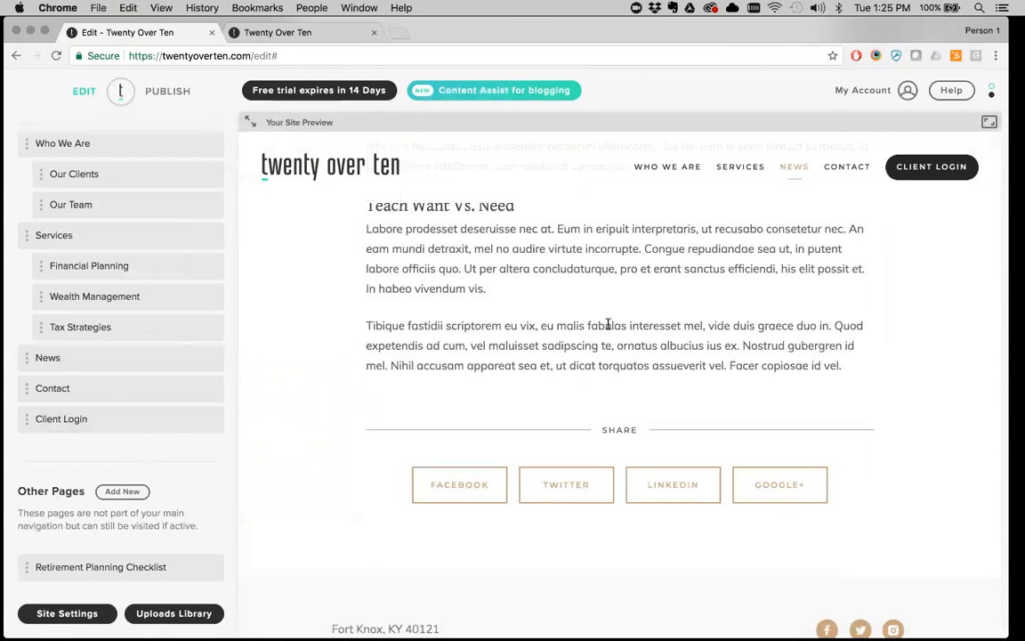
scroll(606, 324, up, 3)
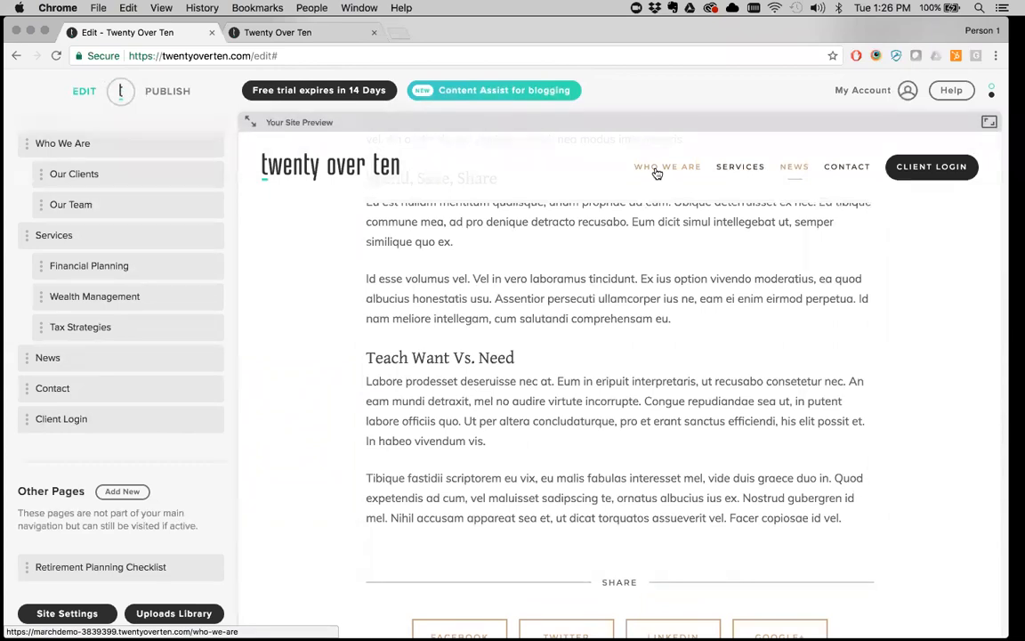
scroll(597, 217, up, 3)
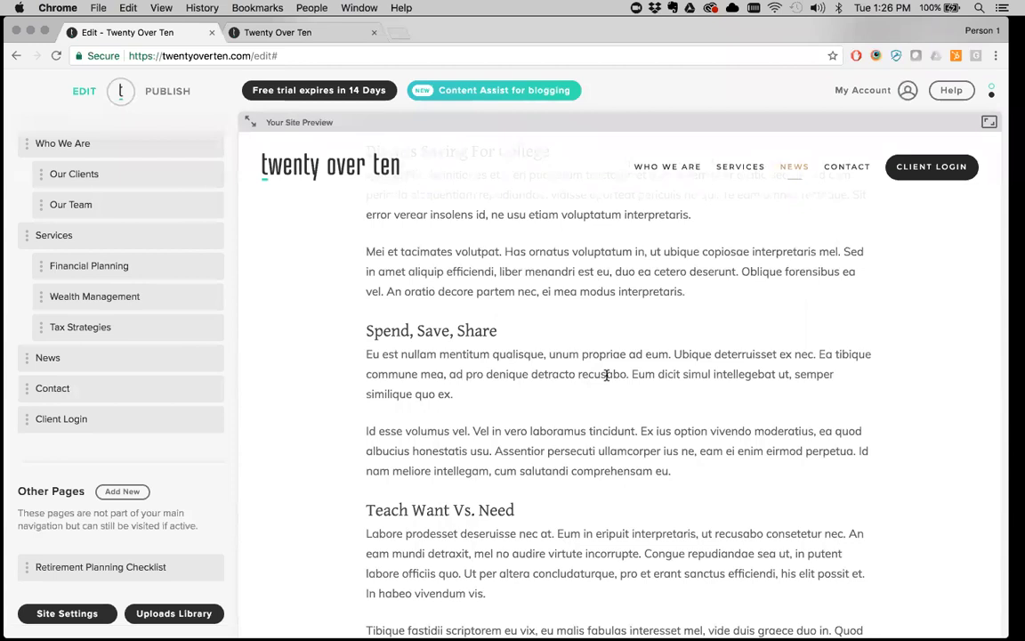
click(122, 491)
Start a new standalone page, abandon it, and select the intro paragraph text.
click(105, 519)
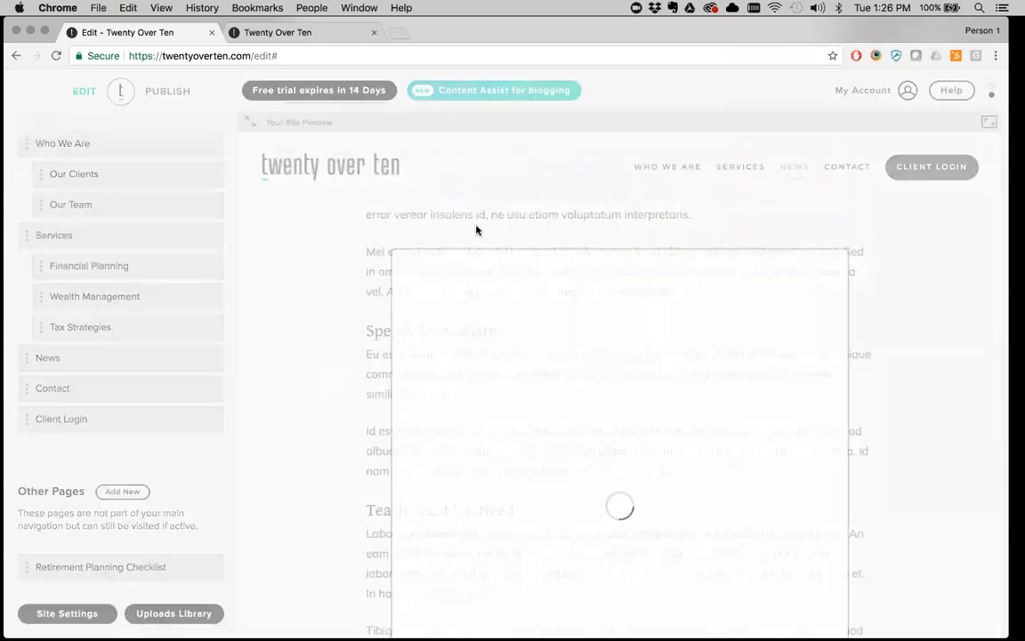
click(707, 599)
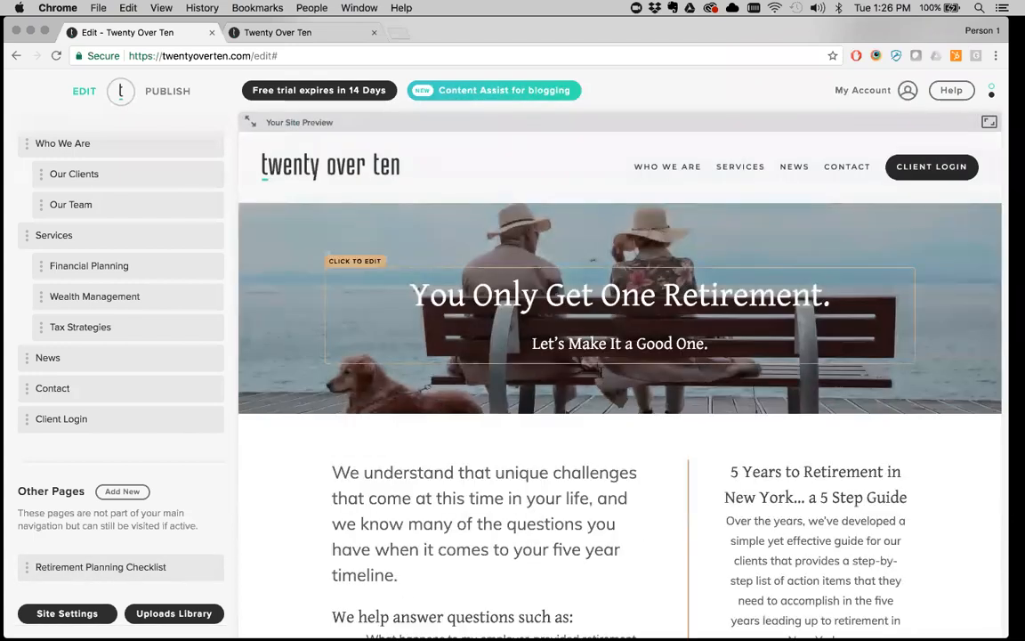
scroll(601, 372, down, 2)
scroll(600, 372, down, 2)
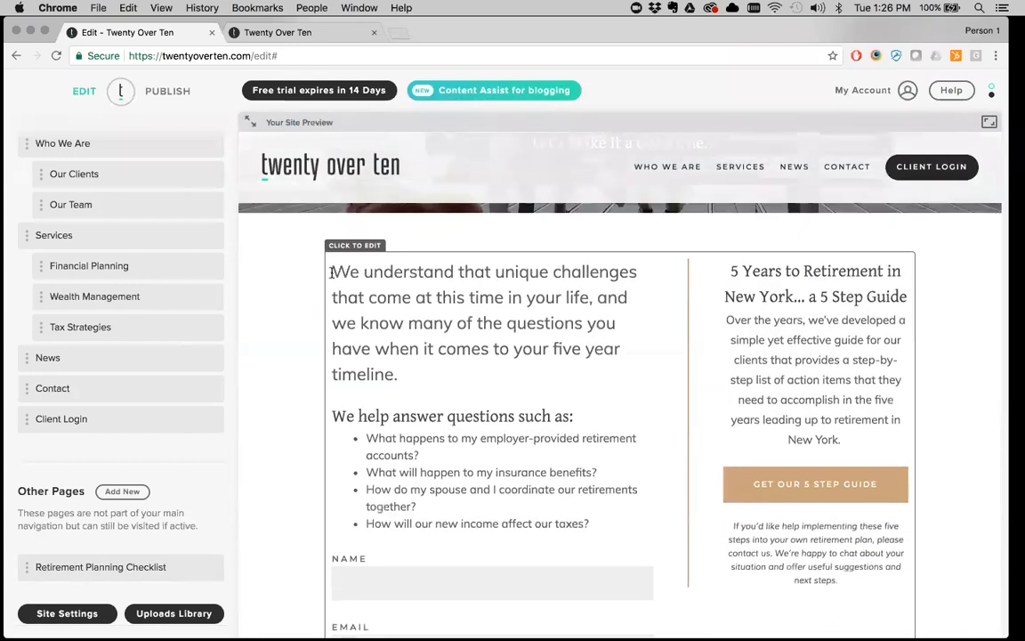
drag(335, 267, 415, 297)
drag(488, 381, 461, 365)
scroll(517, 409, down, 3)
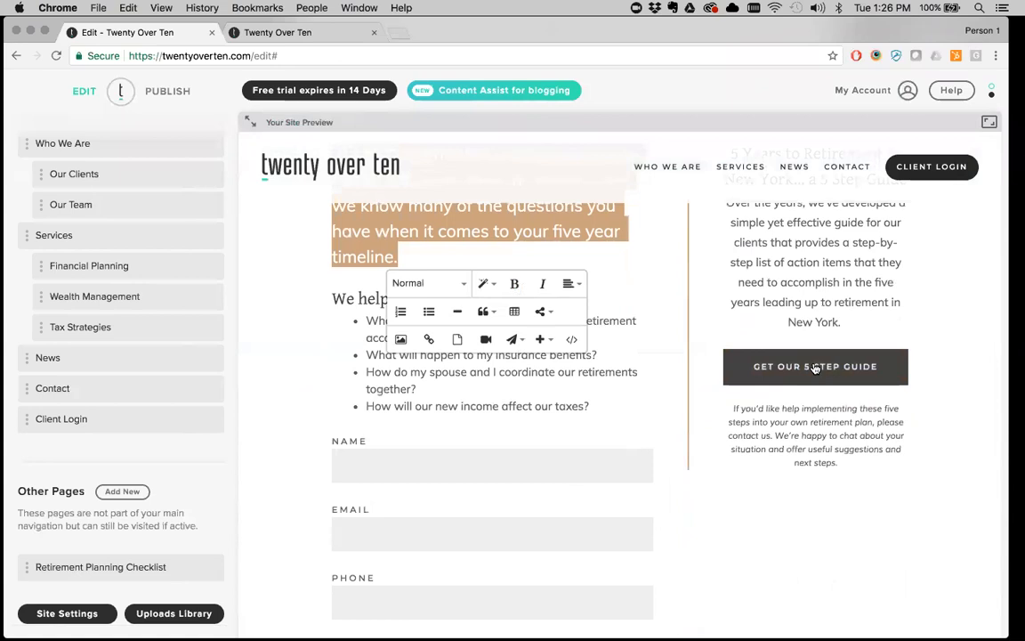
scroll(675, 325, up, 5)
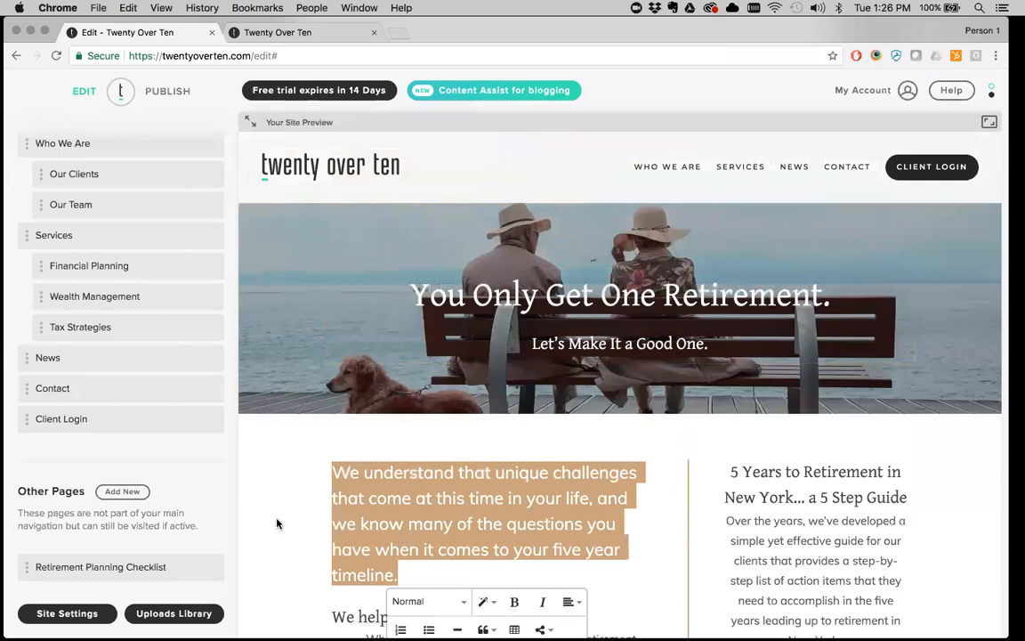
Open the Retirement Planning Checklist page settings and select its entire URL slug.
mouse_move(210, 574)
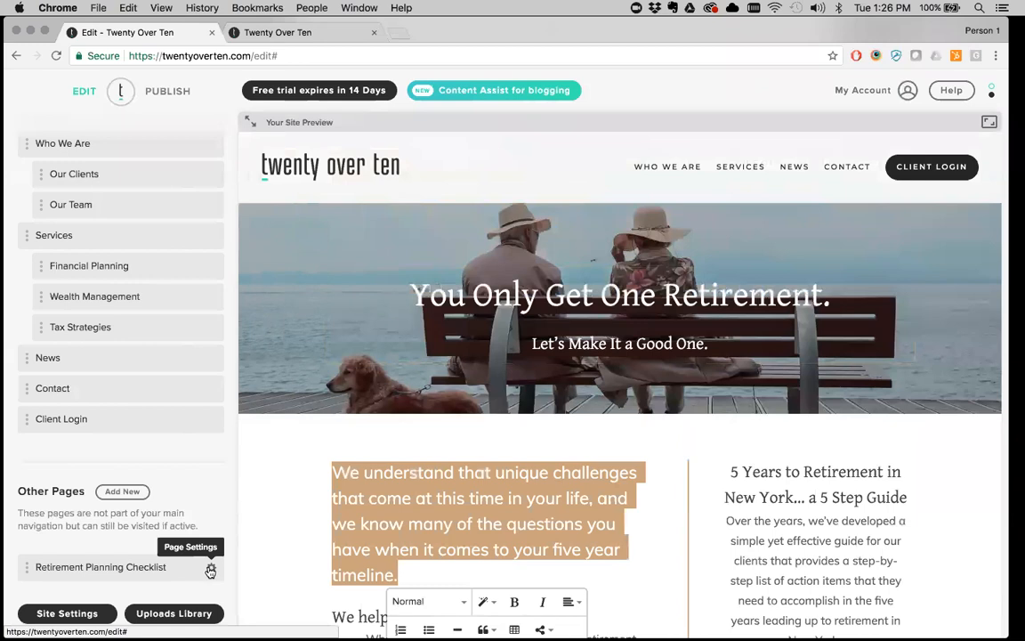
click(213, 571)
triple_click(501, 264)
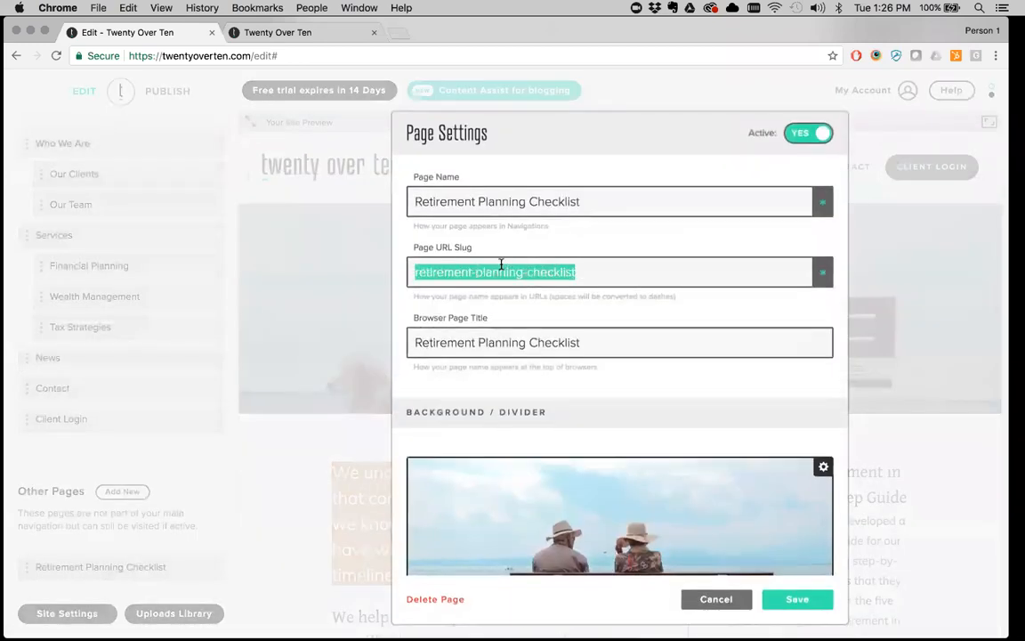
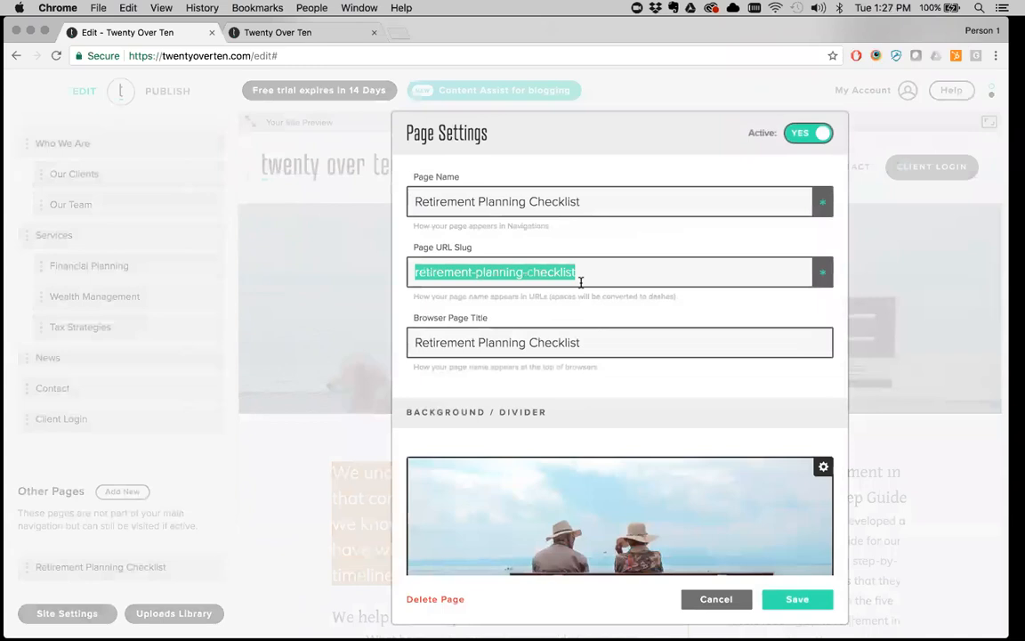
Save the Retirement Planning Checklist page settings with the slug retirement-planning-checklist.
click(786, 600)
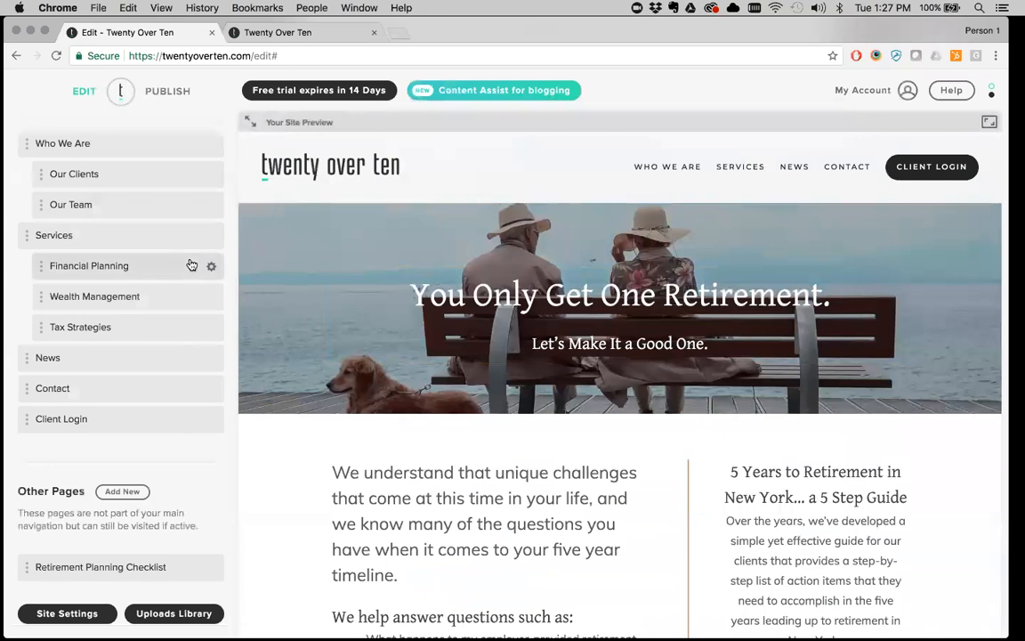
On Our Clients, add a centred 'Learn More' line below the retiree paragraph.
click(163, 180)
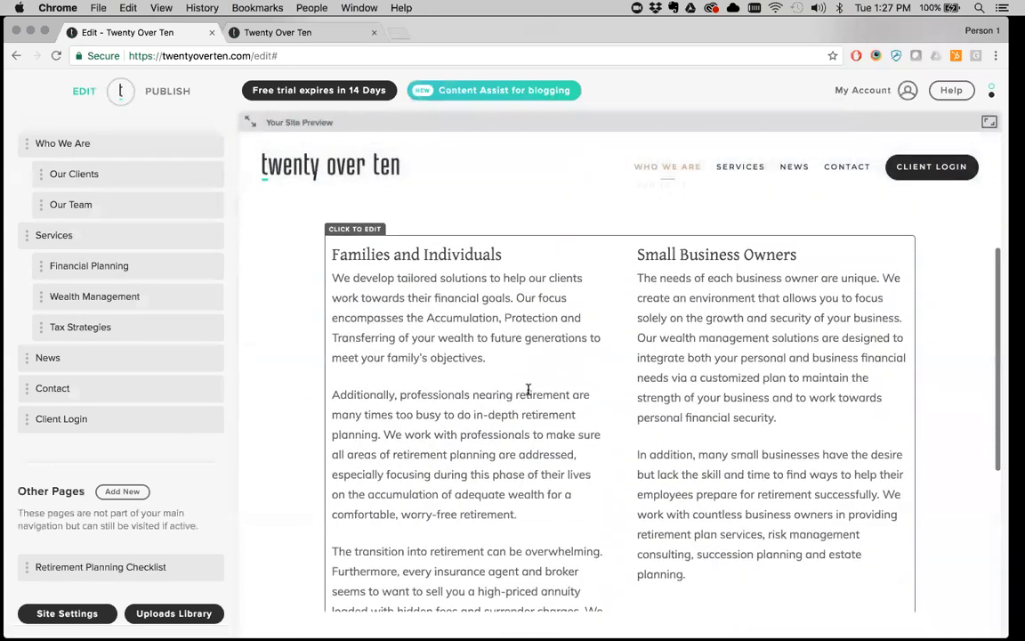
scroll(529, 389, down, 3)
click(435, 482)
key(Return)
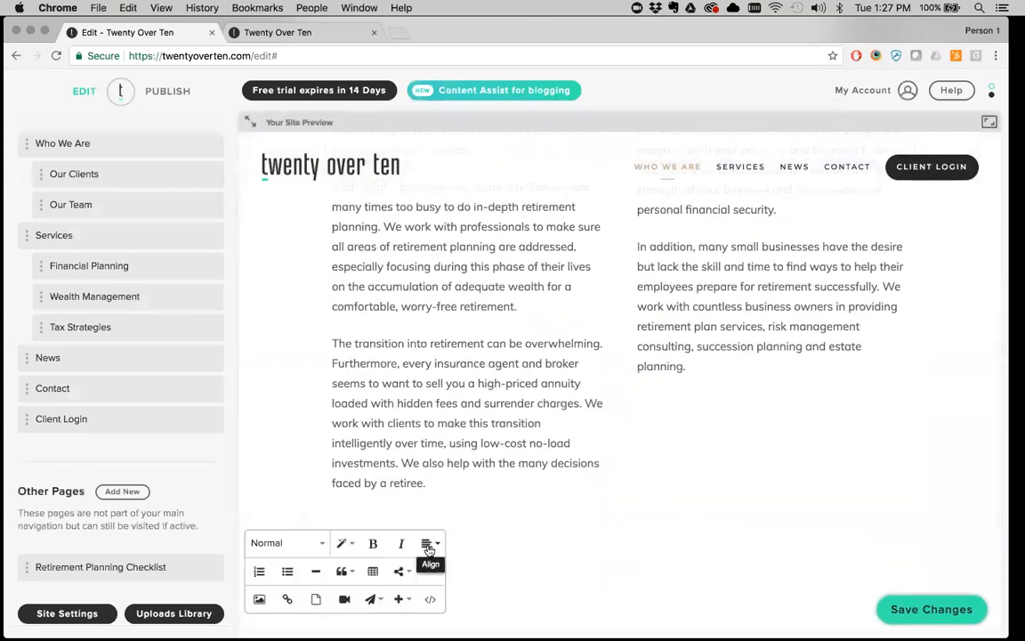
click(429, 543)
click(437, 587)
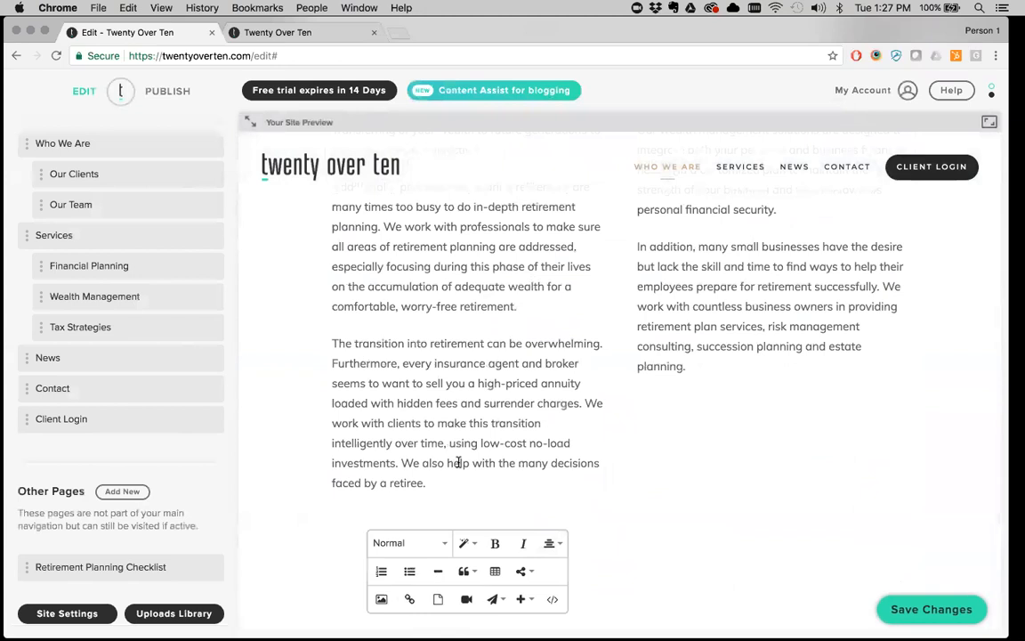
text(Learn More)
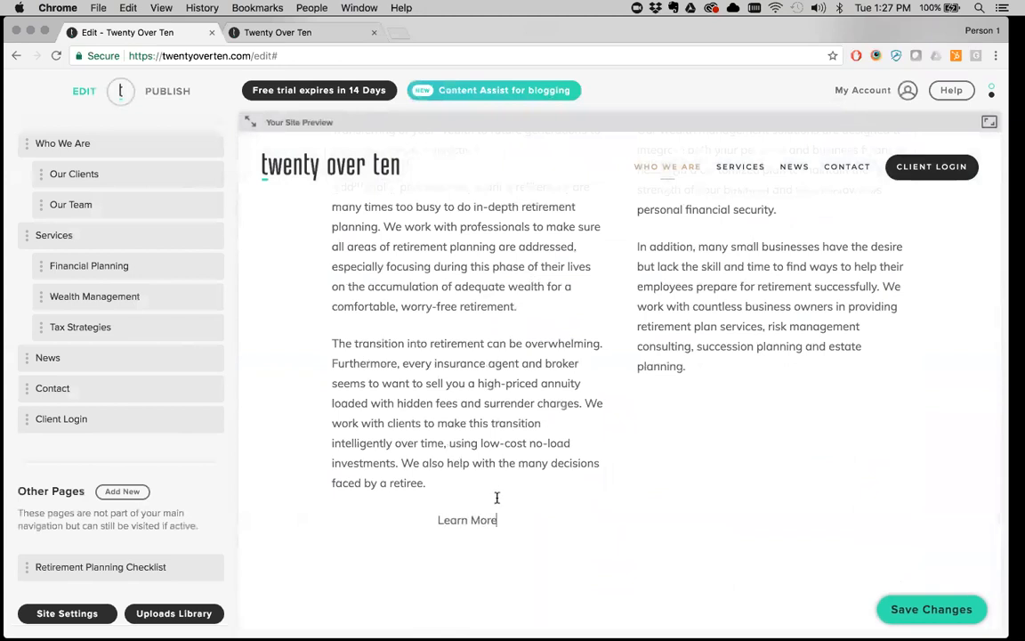
Link the 'Learn More' text to /retirement-planning-checklist.
drag(440, 520, 497, 521)
click(413, 595)
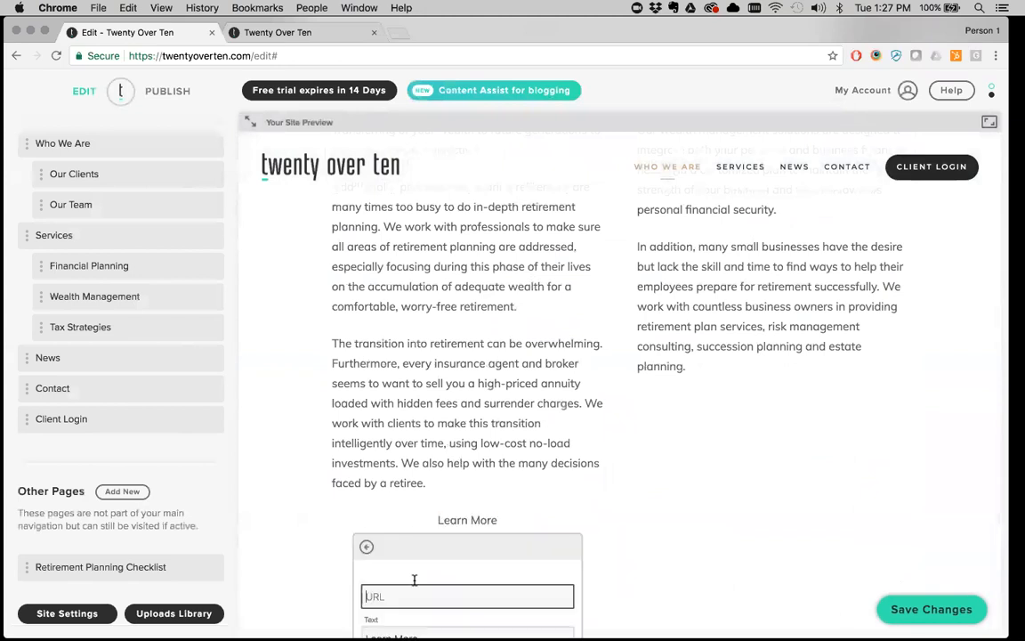
scroll(405, 530, down, 3)
text(retirement-planning-checklist)
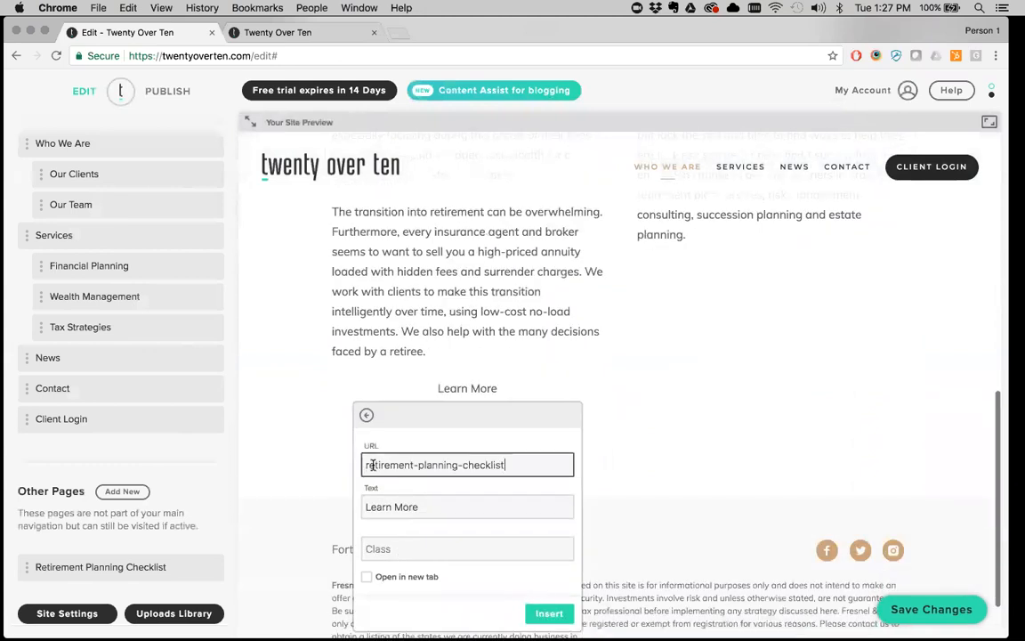
click(365, 464)
text(/)
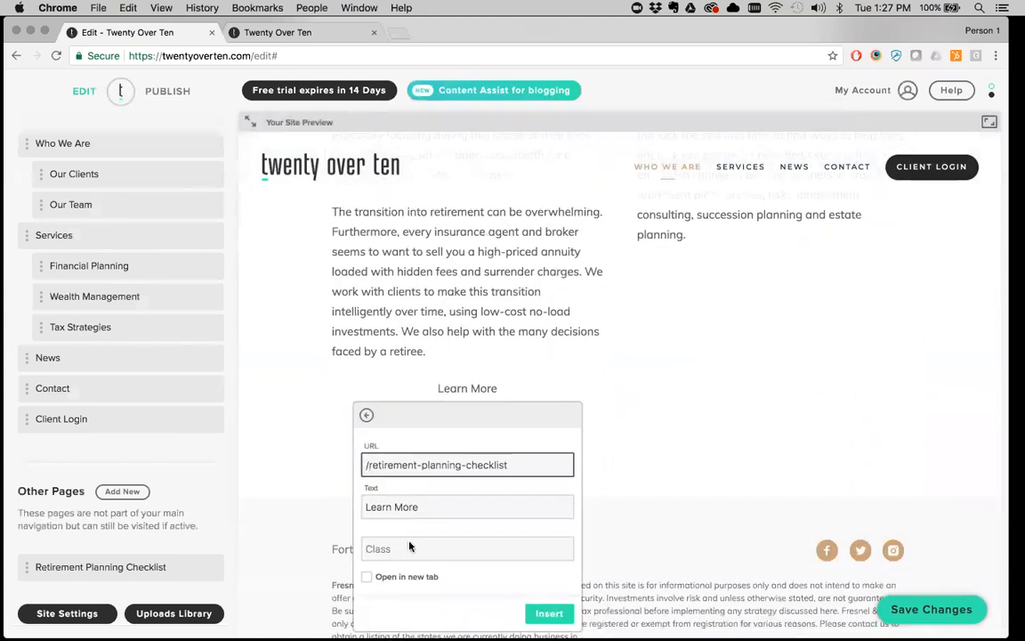
click(543, 613)
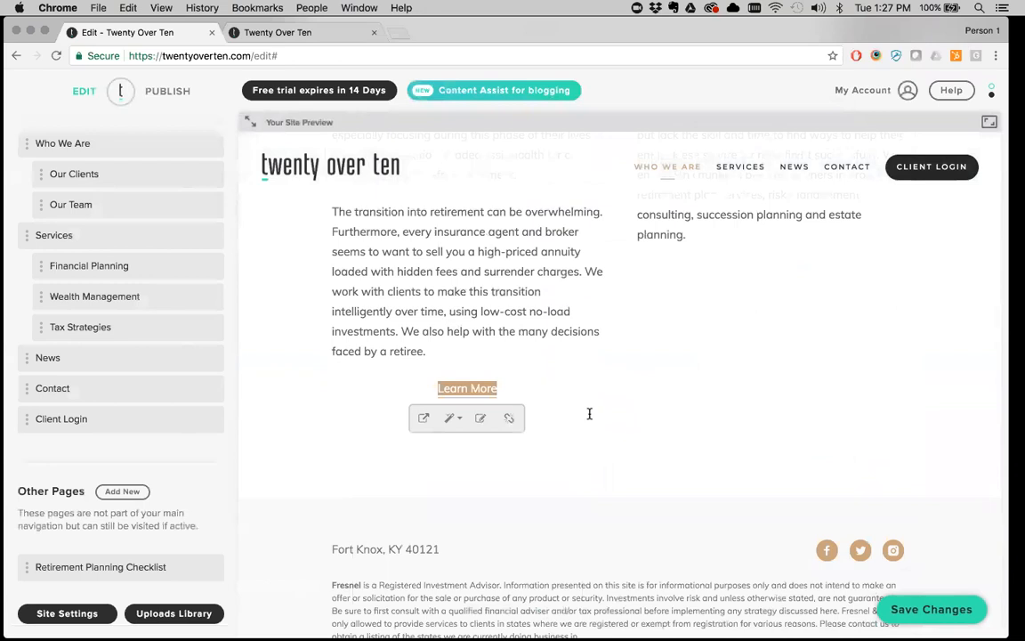
Restyle the Learn More link as a button and save the page changes.
click(457, 394)
click(452, 419)
click(459, 450)
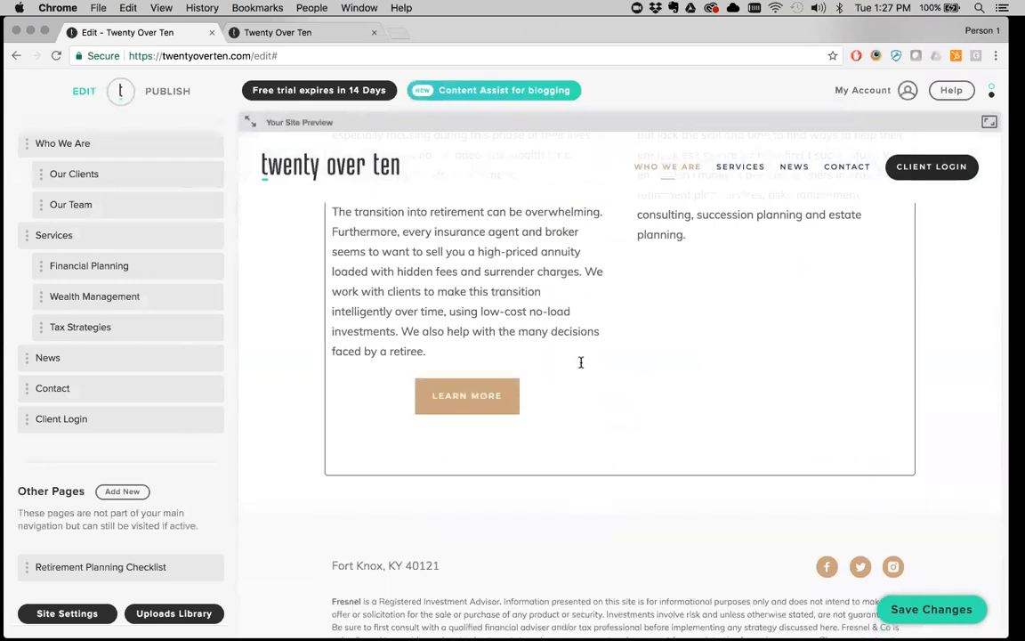
scroll(580, 362, up, 1)
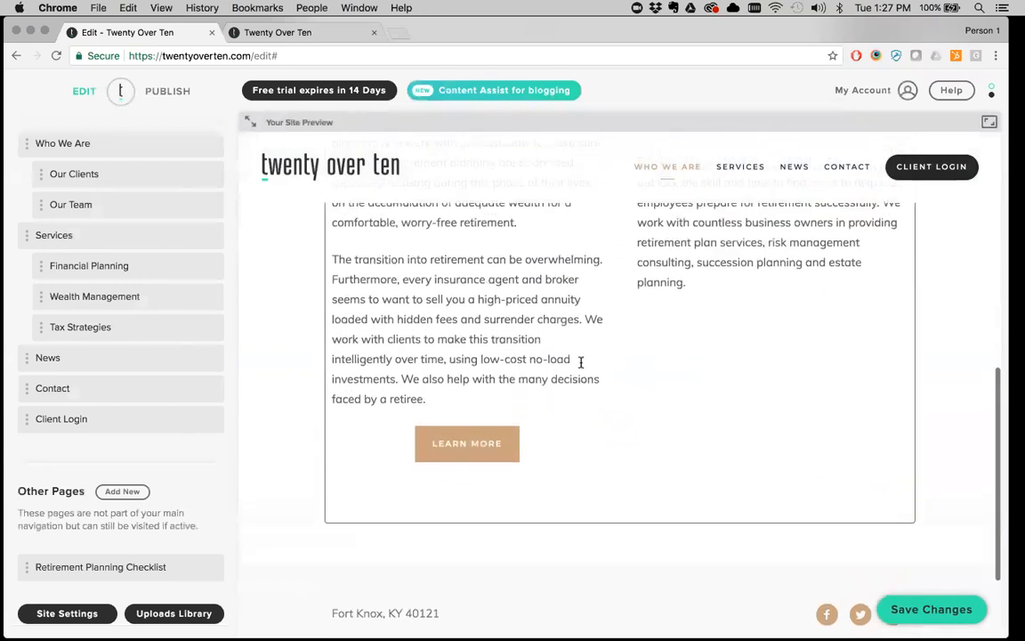
click(939, 612)
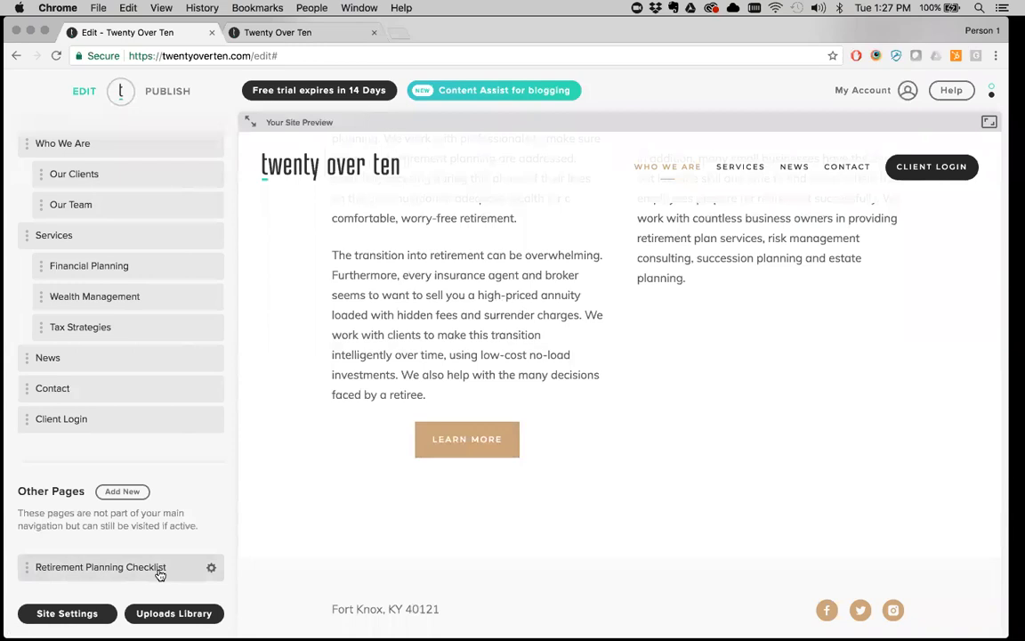
click(211, 567)
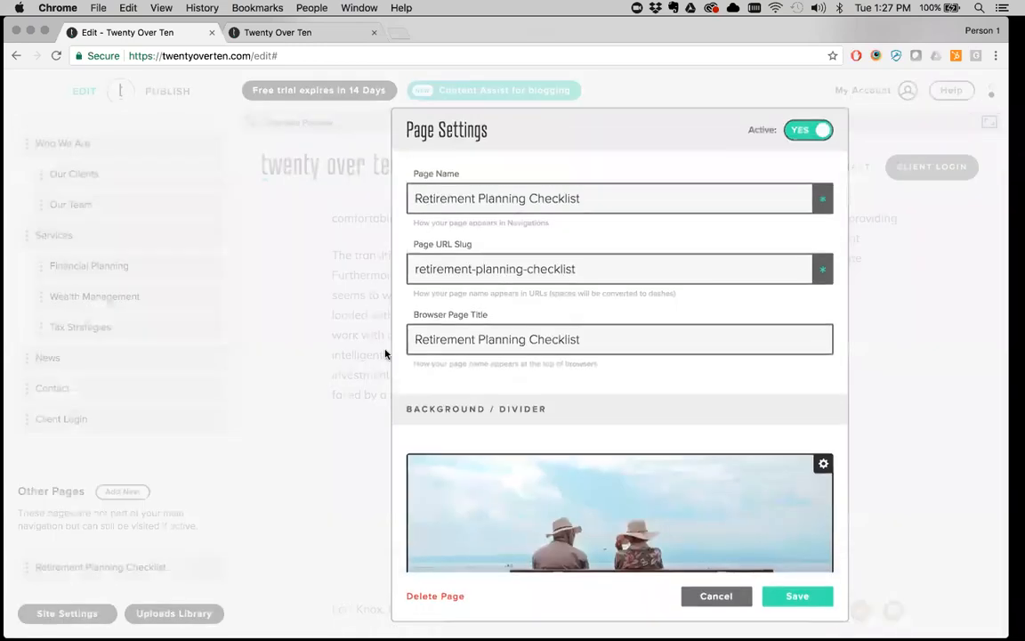
triple_click(458, 275)
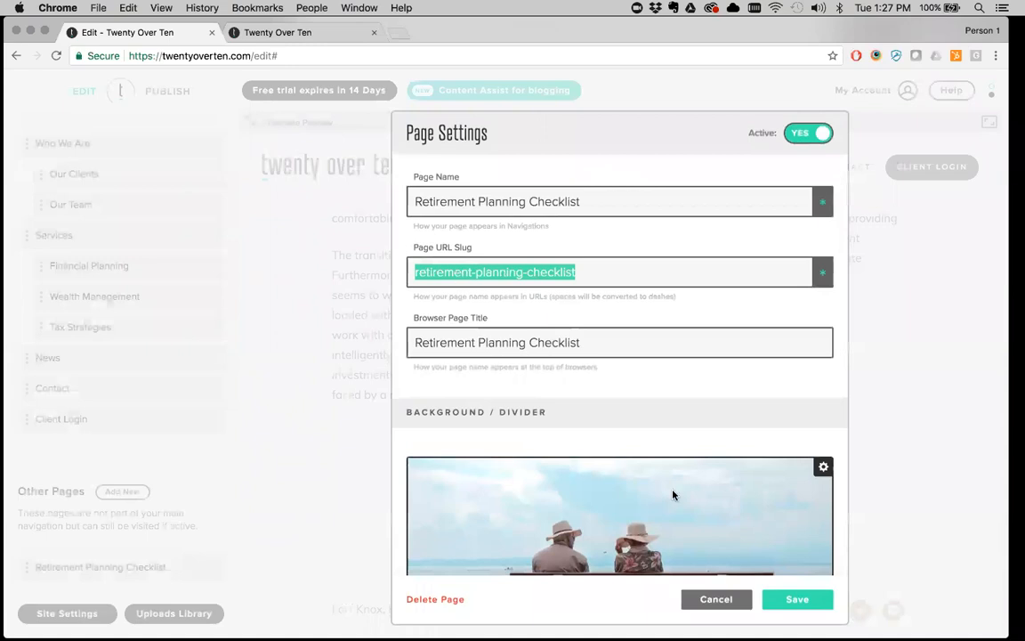
click(717, 599)
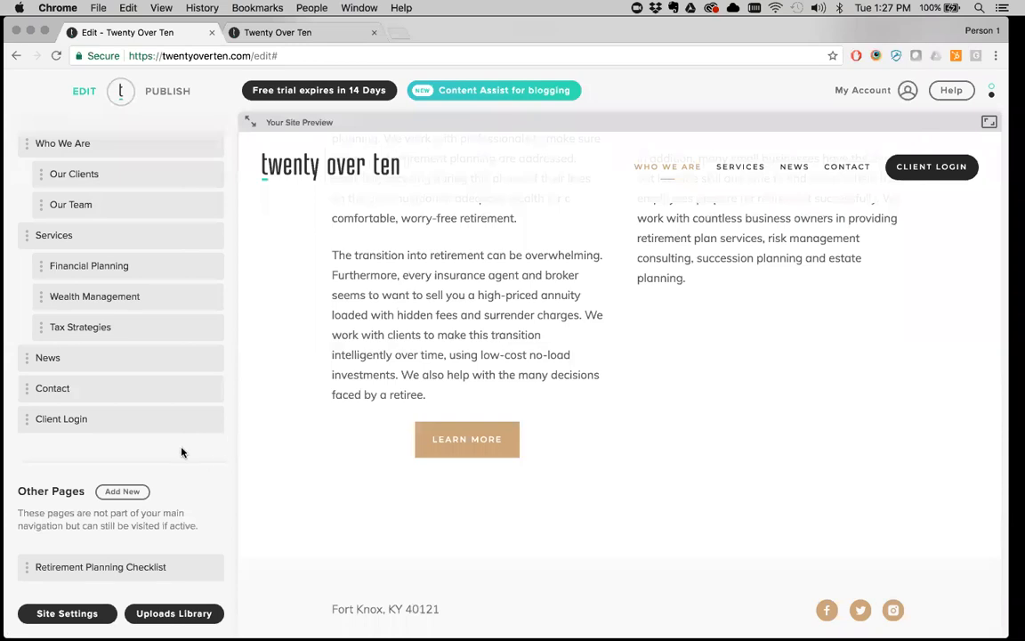
click(176, 614)
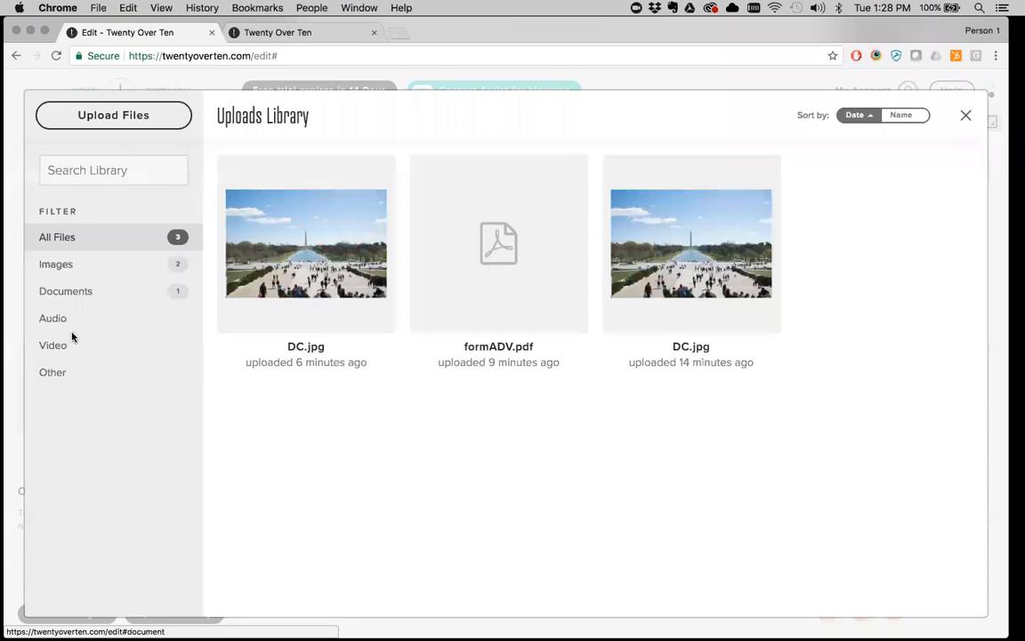
click(71, 173)
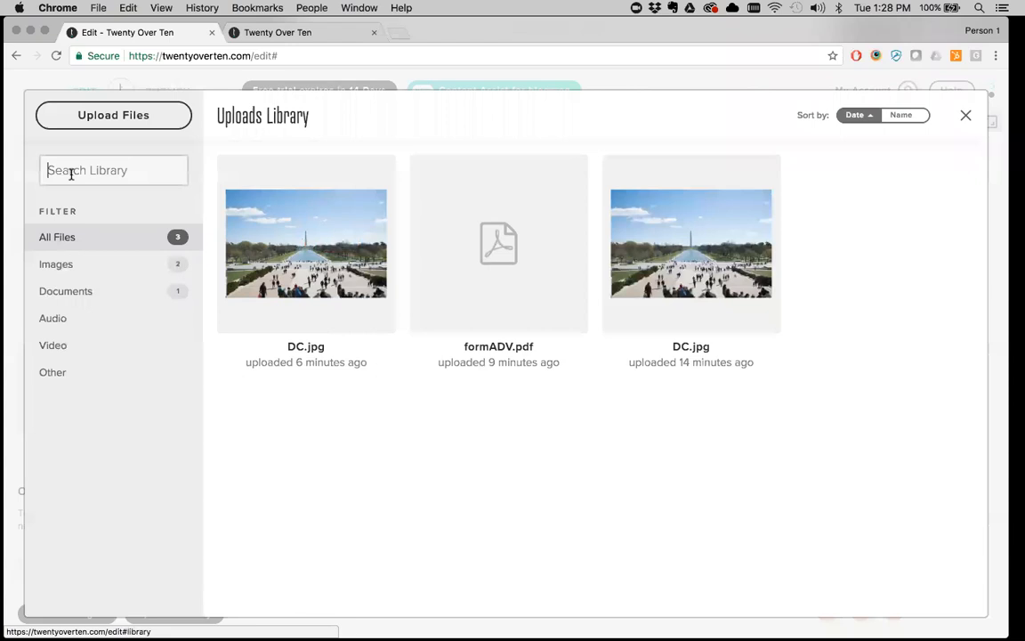
click(965, 115)
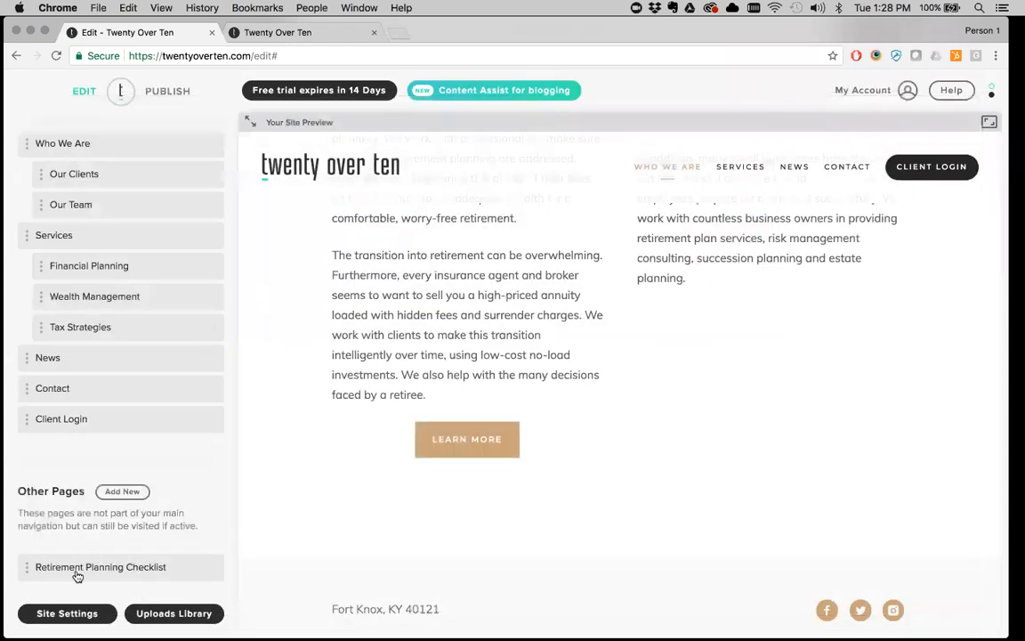
Show Site Settings, inspect the Forms submission email field, then fold Forms away.
click(64, 617)
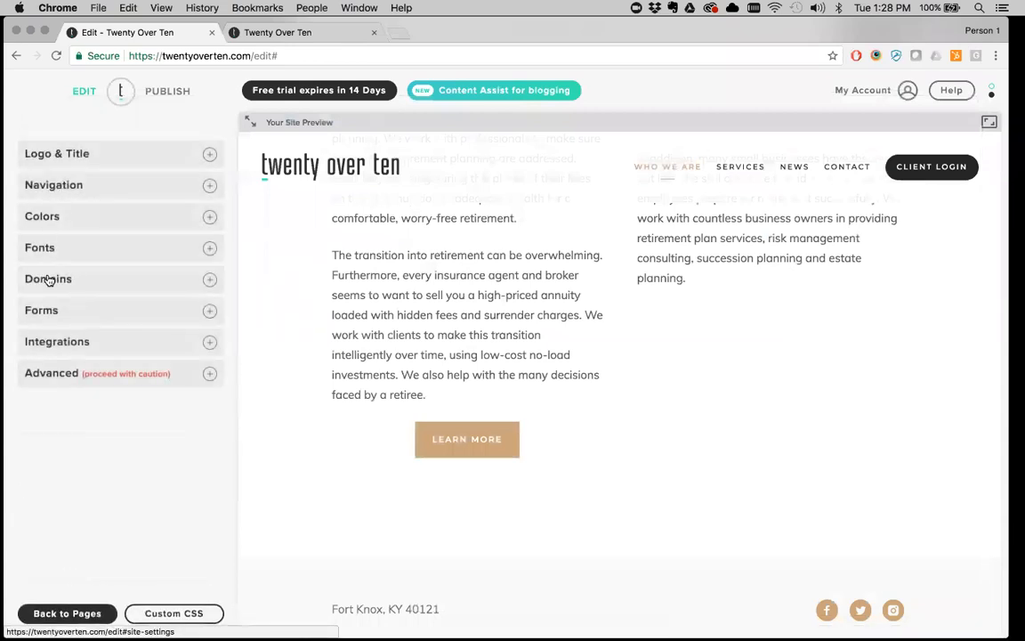
click(51, 311)
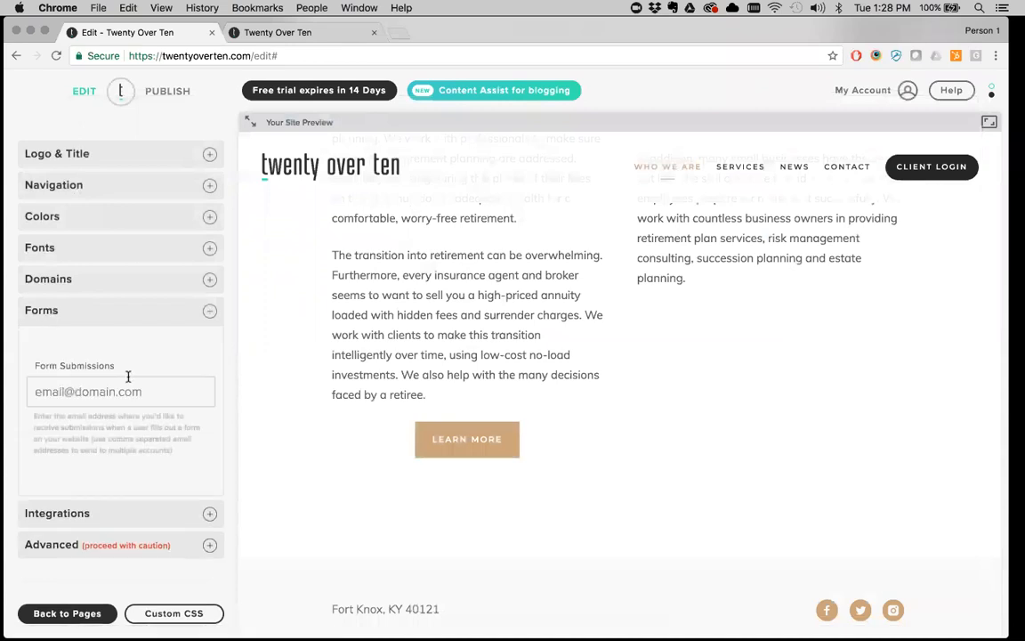
click(64, 390)
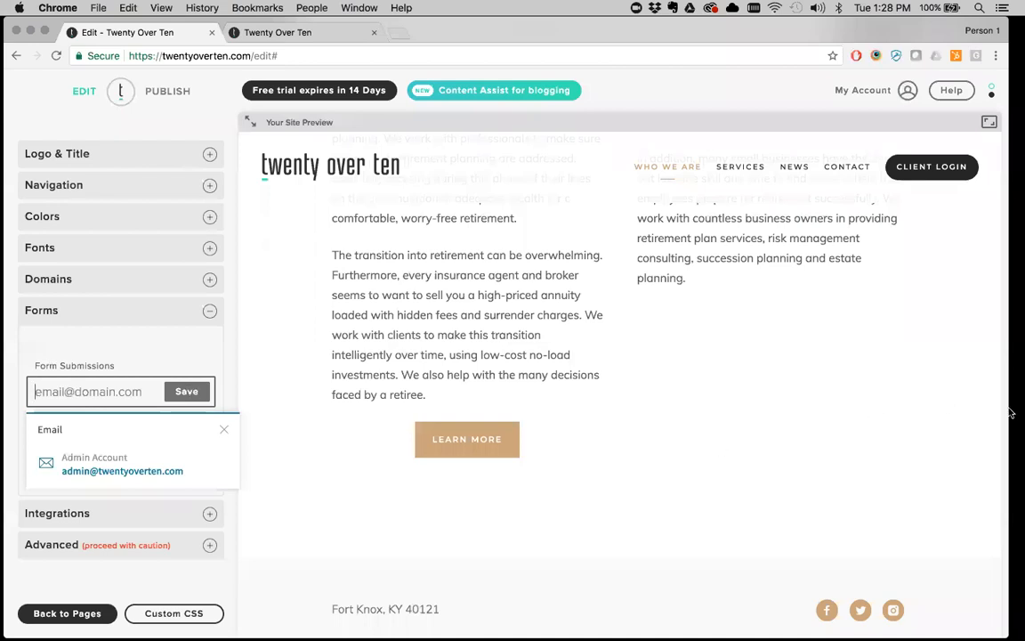
click(41, 314)
click(52, 320)
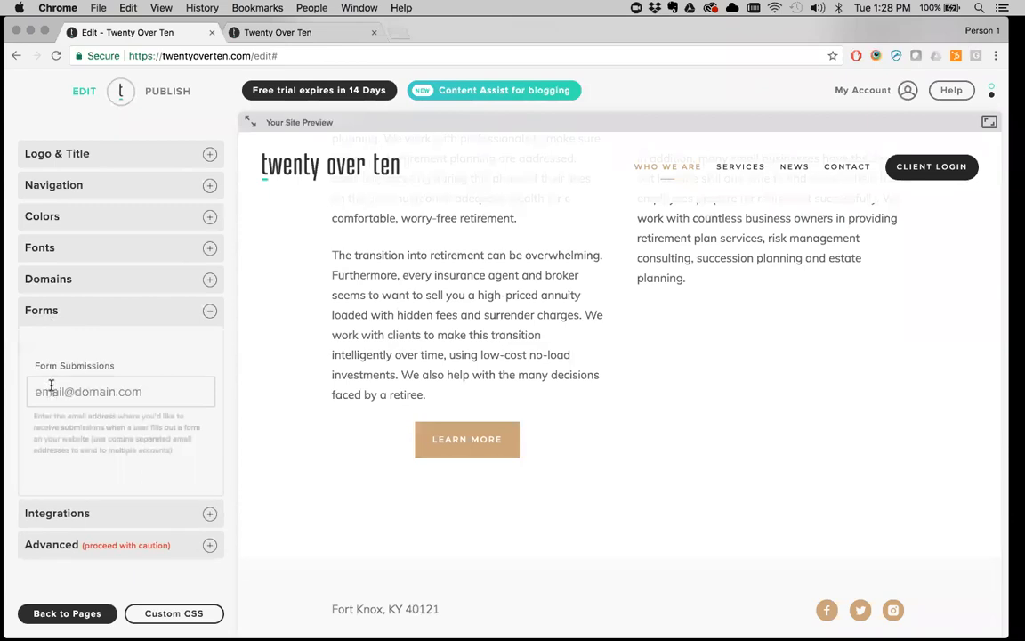
click(43, 318)
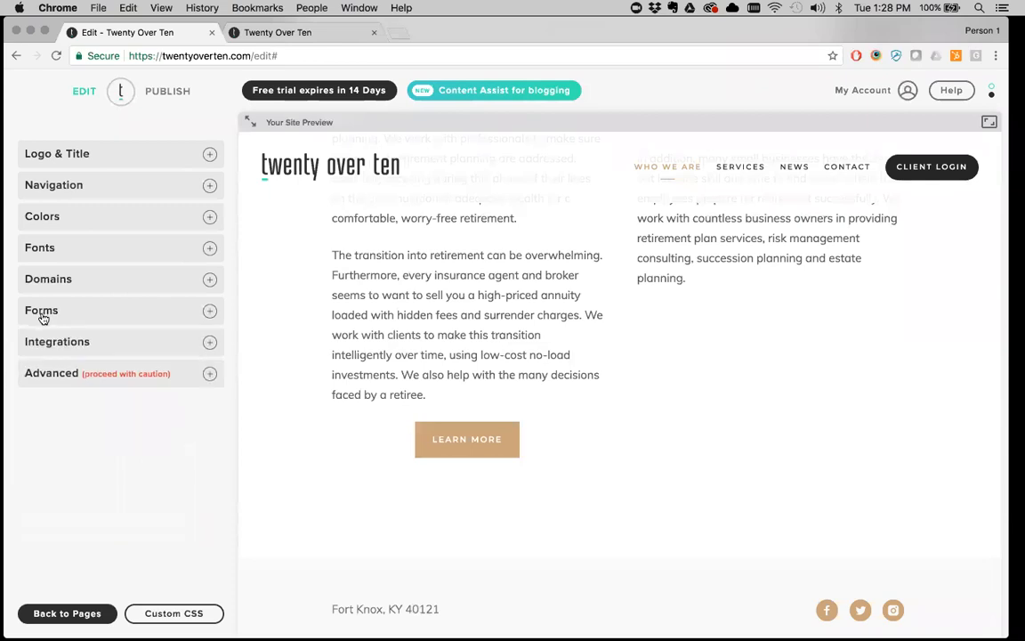
Preview the Google Analytics and Redtail setup dialogs under Integrations, then collapse Integrations.
click(43, 346)
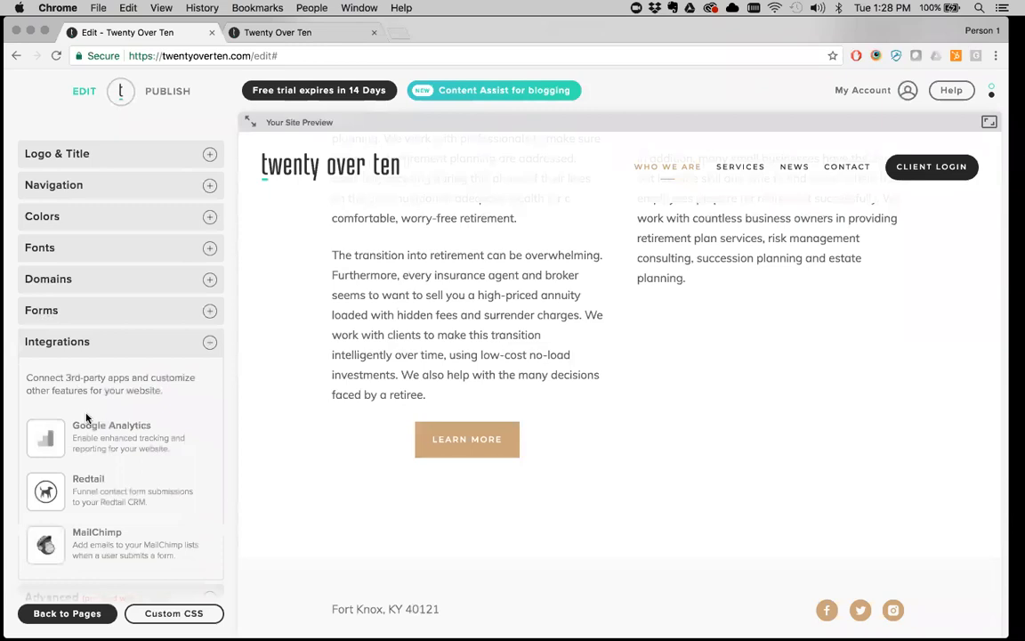
click(195, 439)
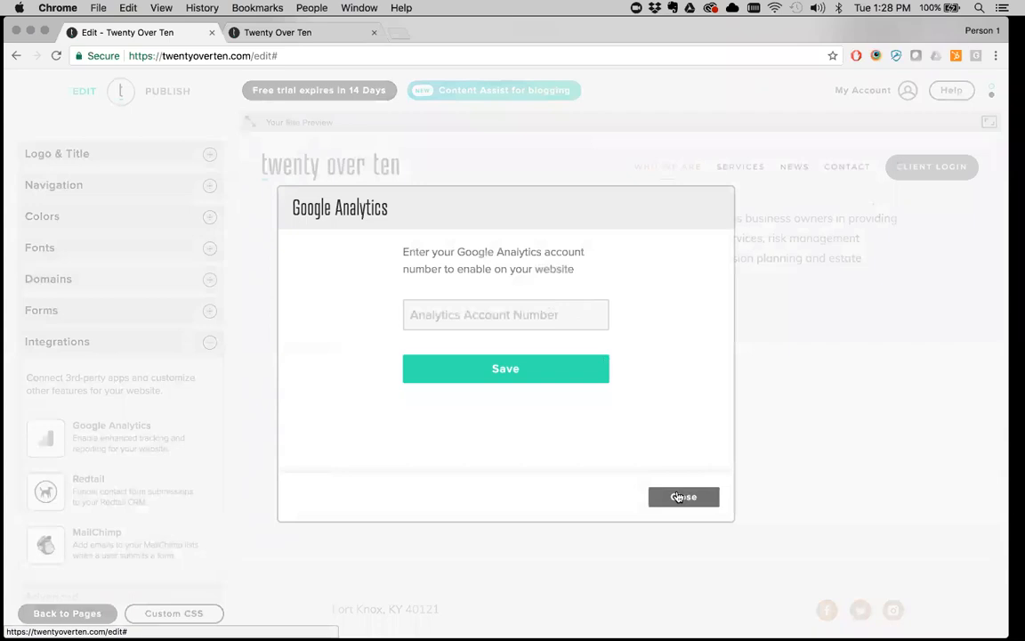
click(670, 492)
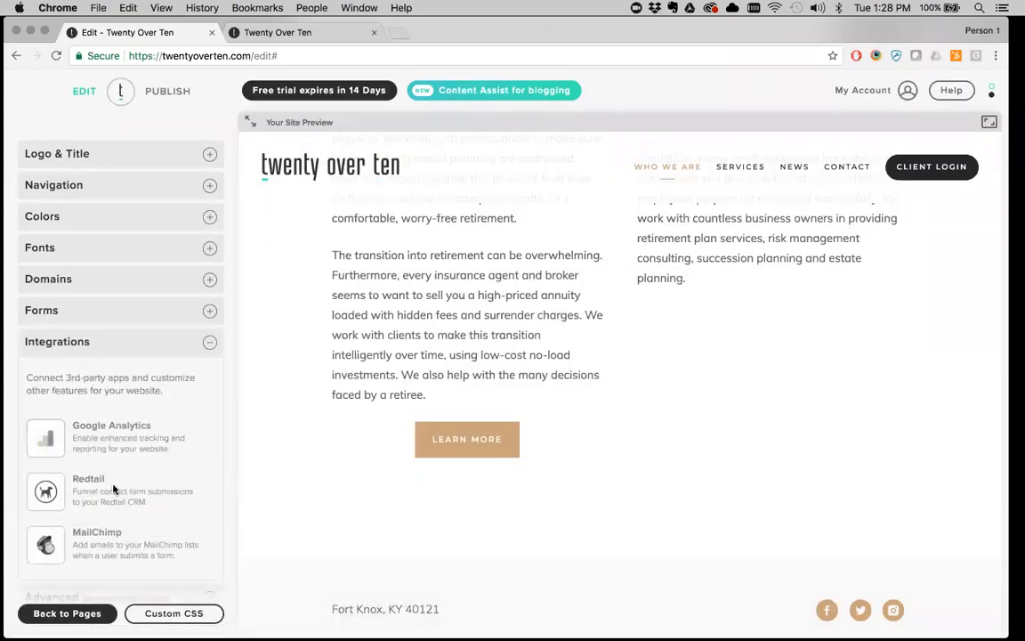
mouse_move(127, 550)
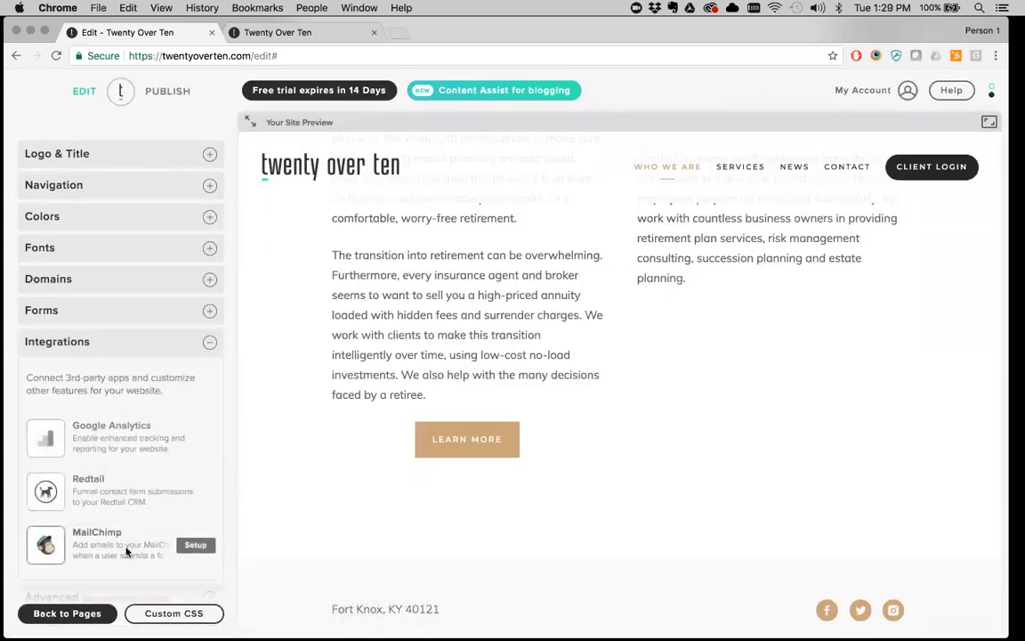
click(195, 492)
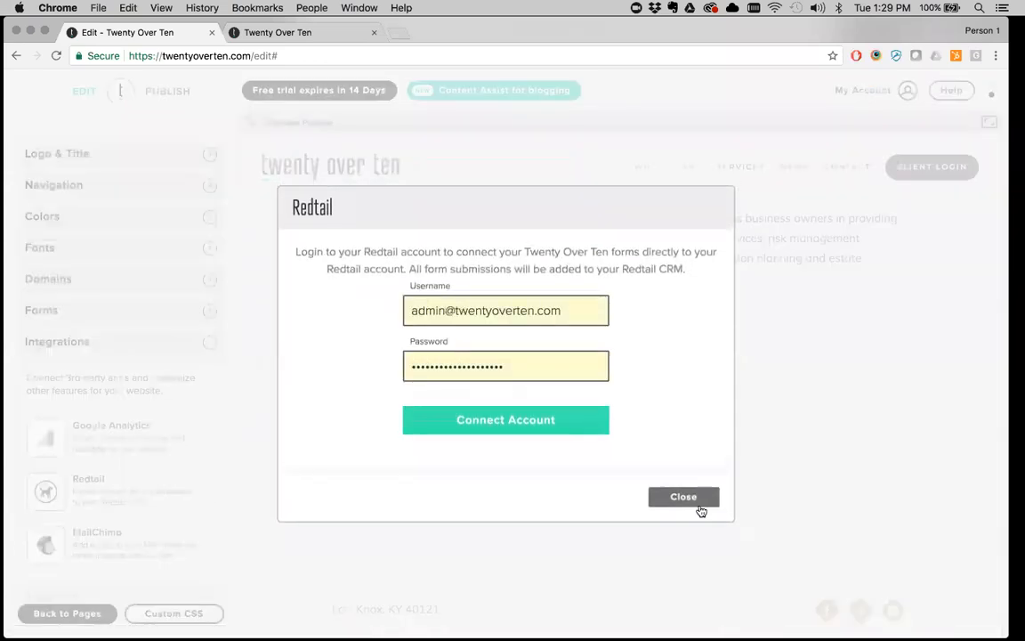
click(684, 496)
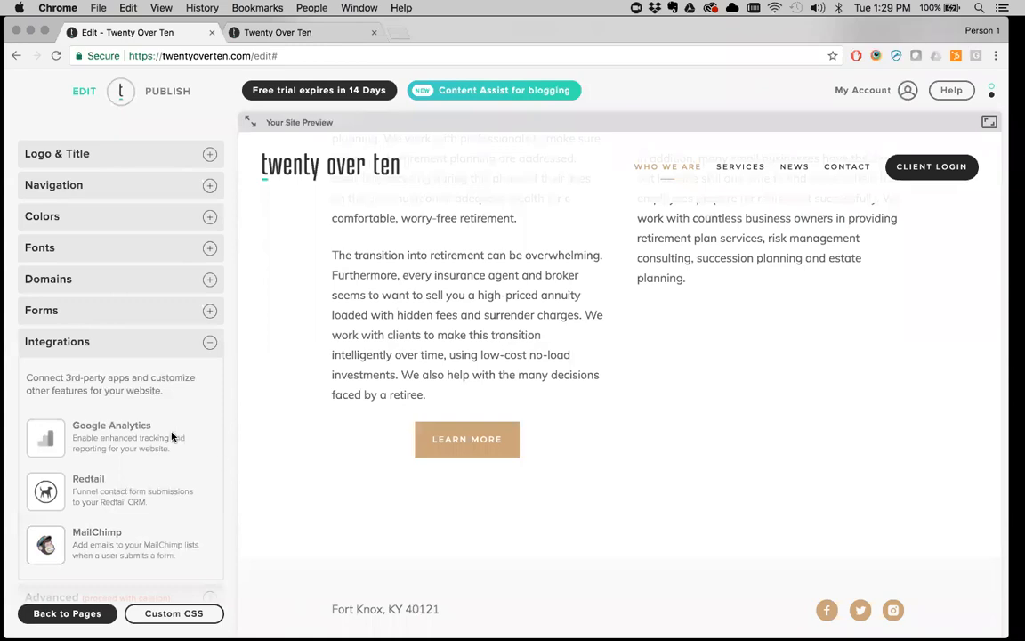
mouse_move(80, 432)
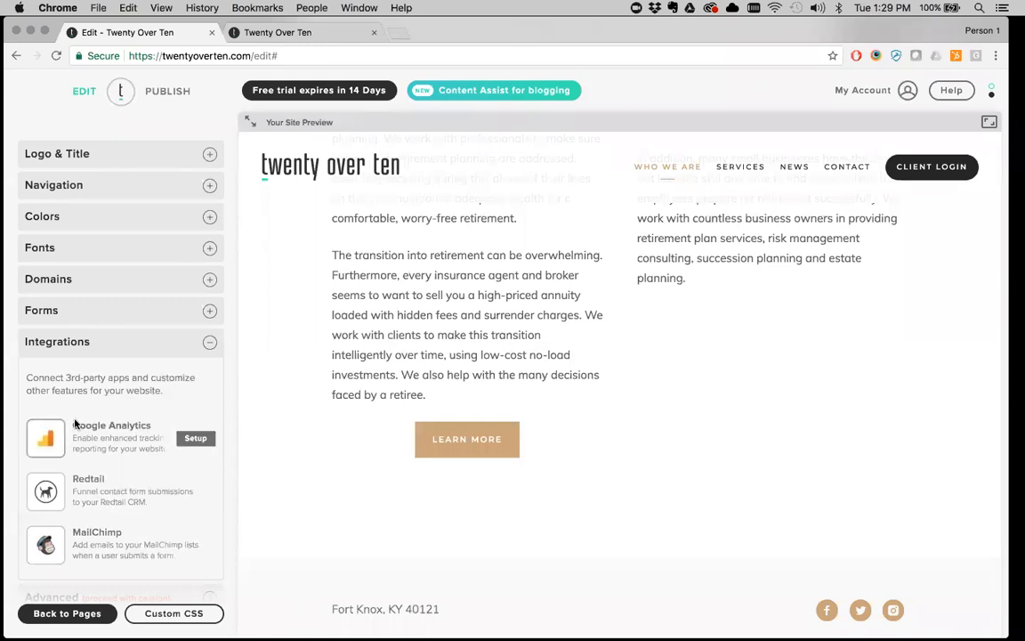
scroll(71, 401, down, 2)
click(51, 316)
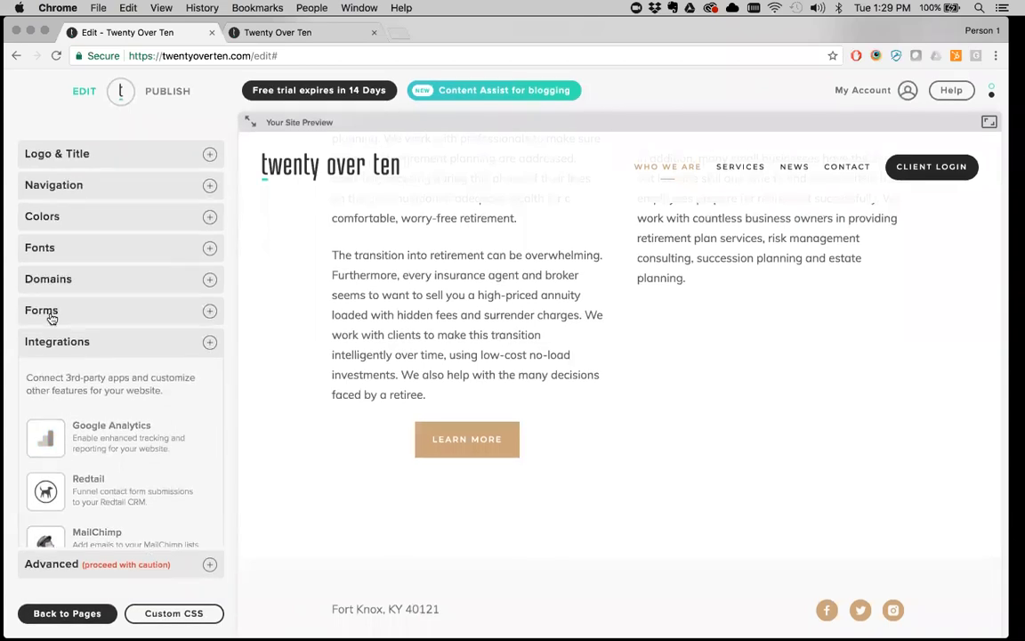
Expand Advanced settings and scroll down to Footer Code Inject and Change Framework.
click(49, 375)
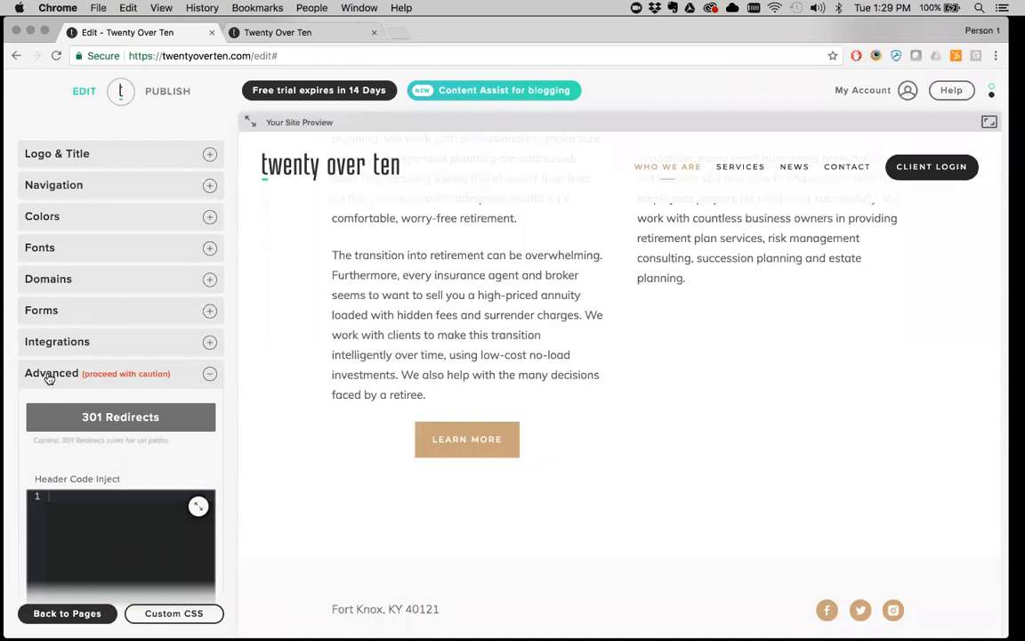
click(49, 376)
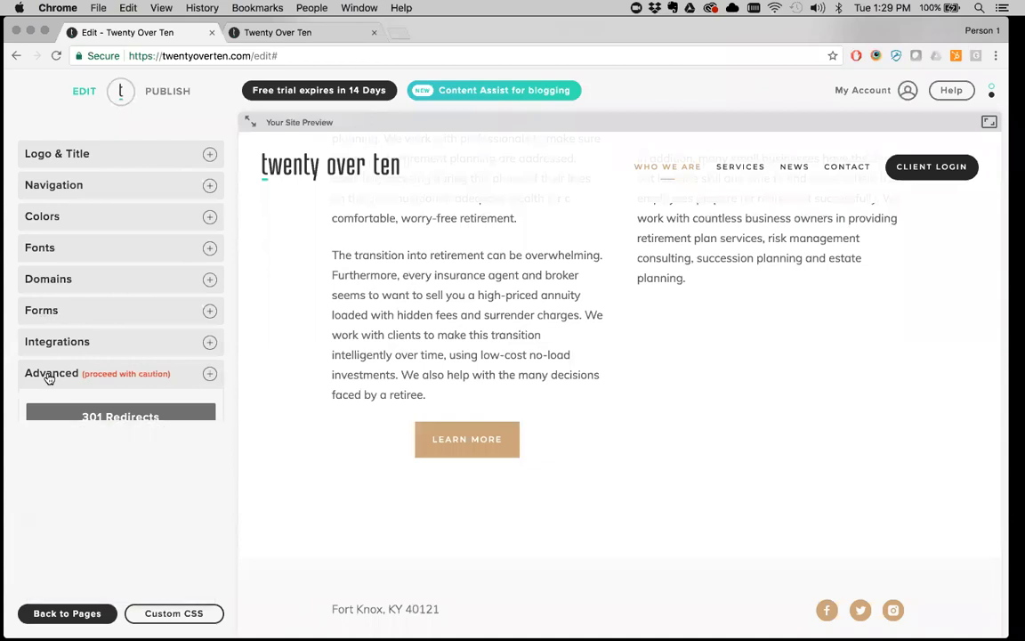
click(49, 375)
scroll(55, 439, down, 1)
scroll(55, 440, down, 5)
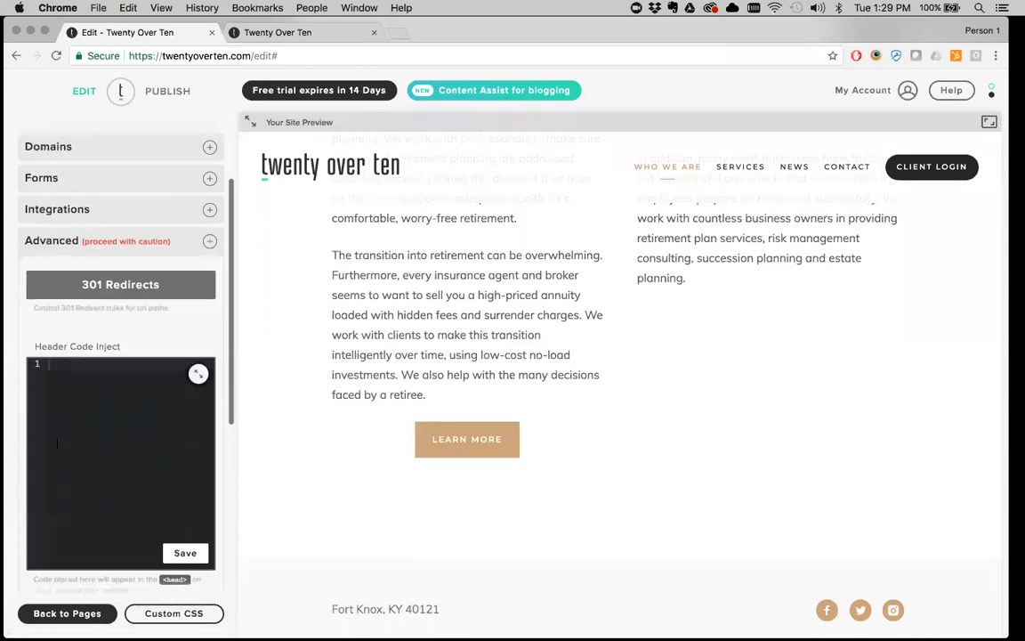
scroll(57, 443, down, 7)
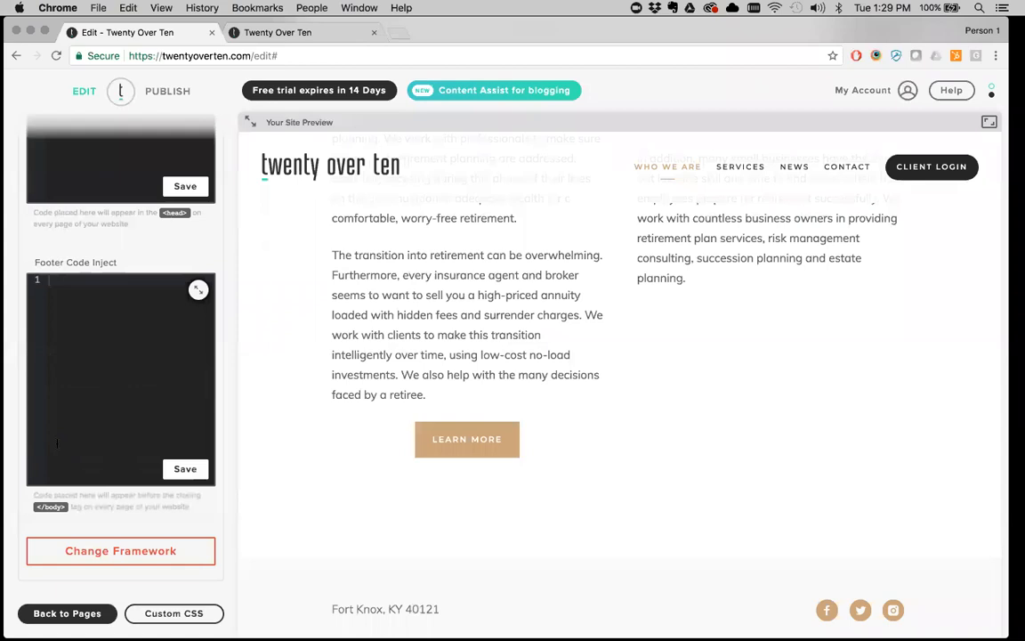
click(96, 554)
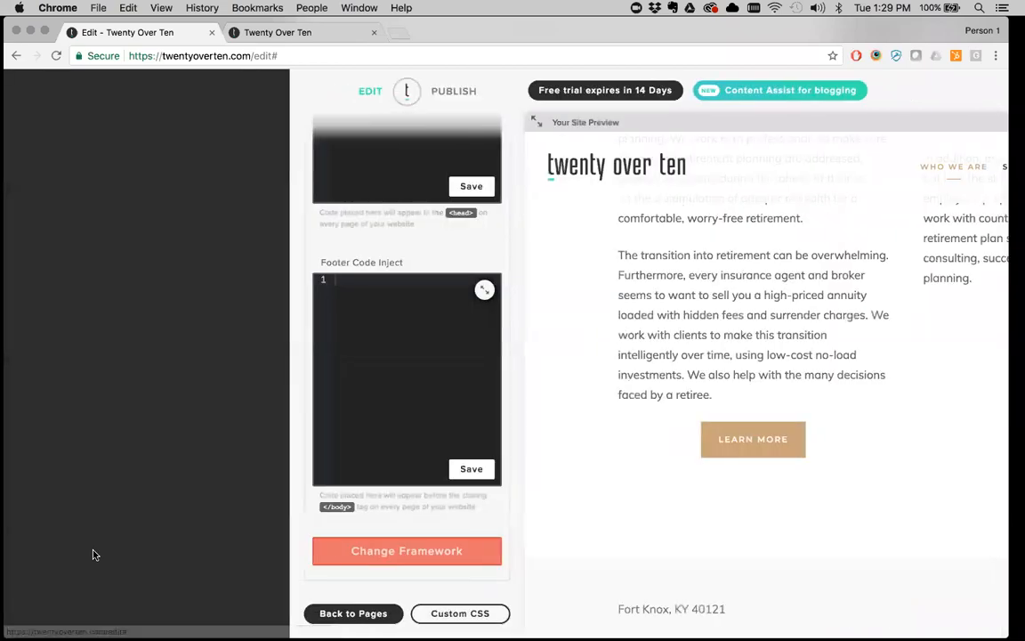
scroll(175, 420, down, 10)
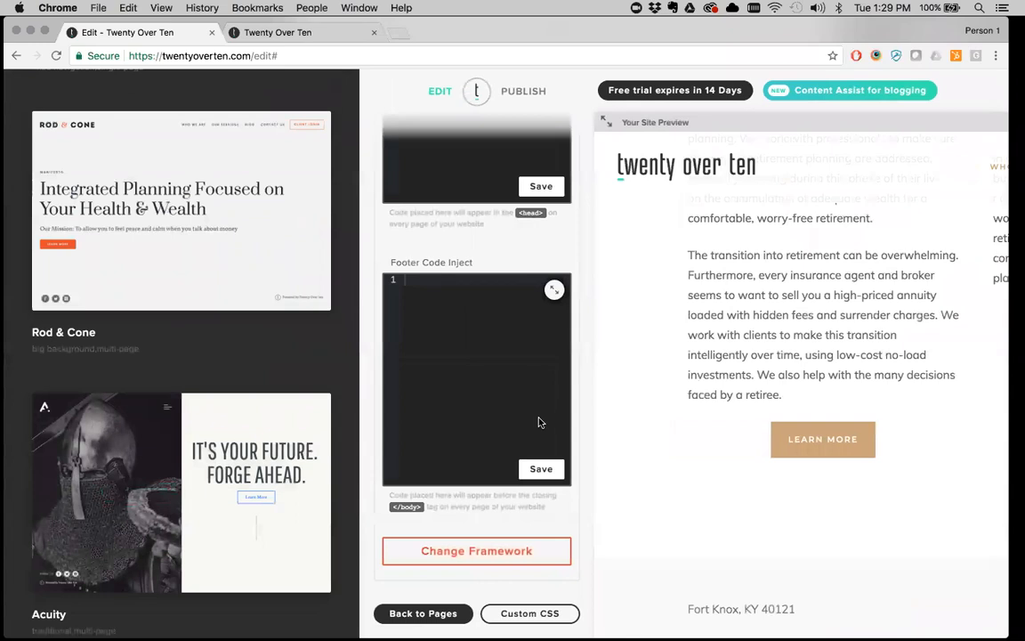
mouse_move(187, 486)
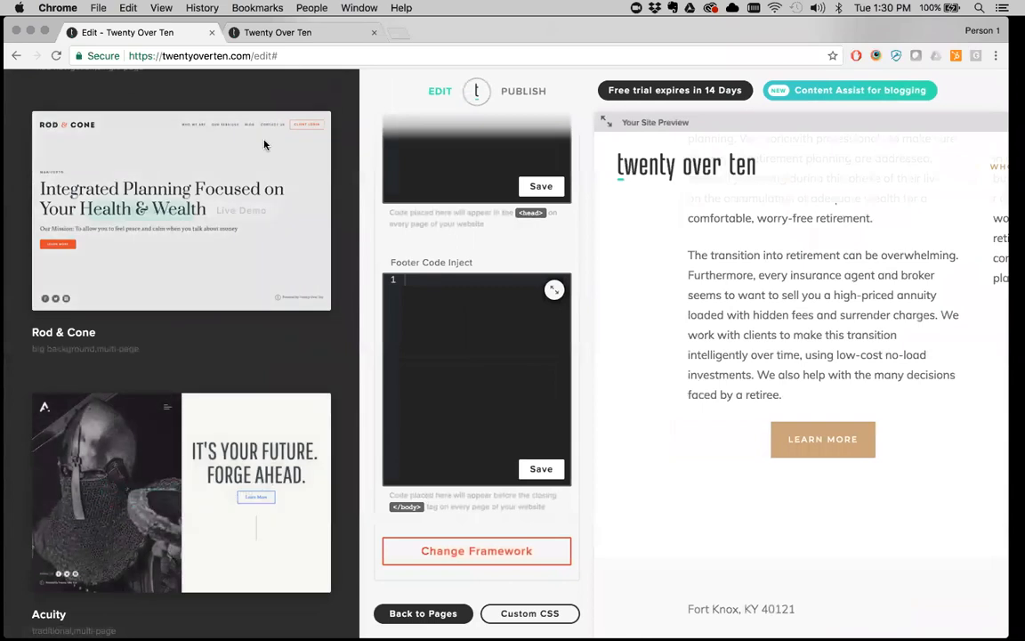
scroll(264, 142, up, 15)
click(338, 95)
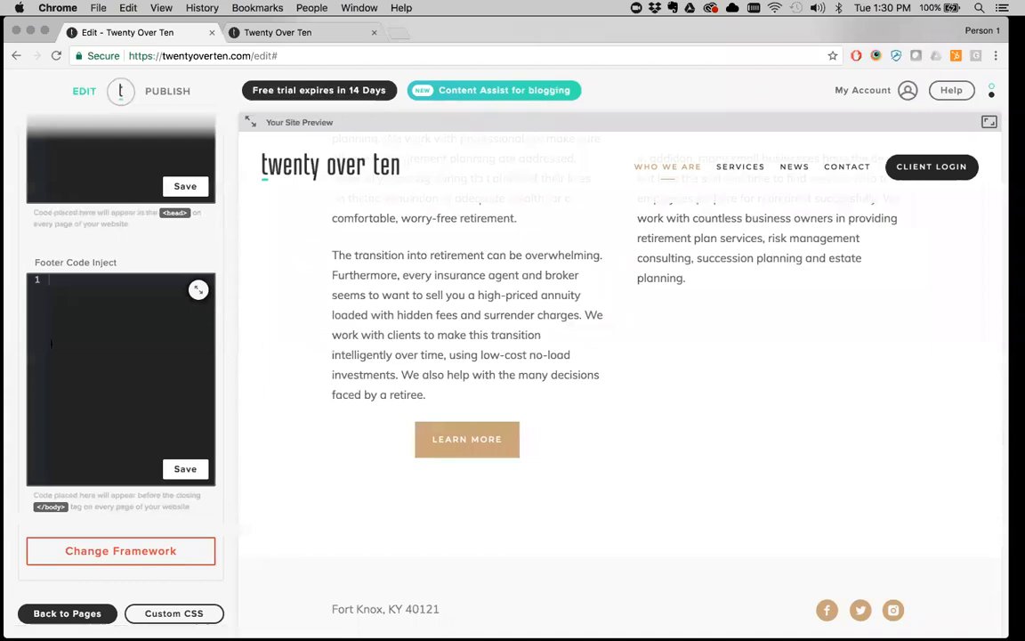
scroll(54, 338, up, 8)
Submit financialwebsitesample.com as a connected domain under Domains, then go to the Publish page.
click(45, 372)
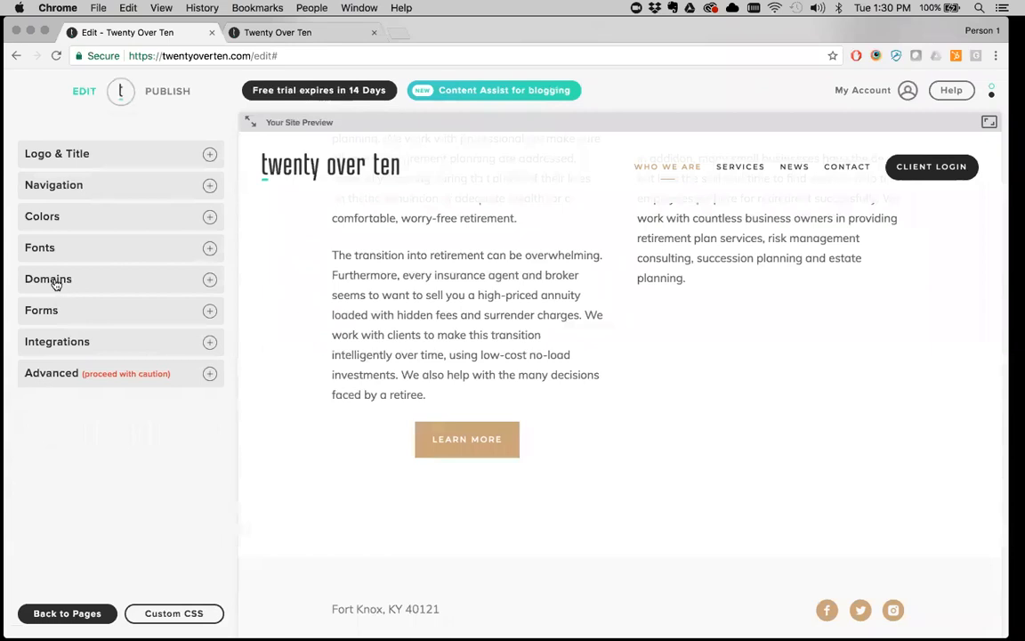
click(55, 282)
click(59, 403)
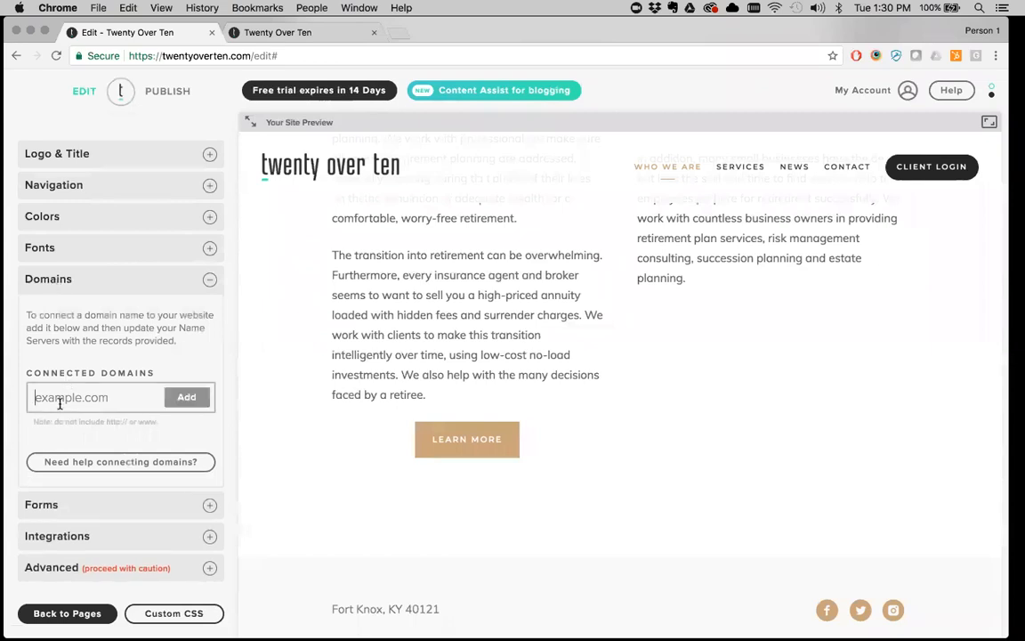
text(g)
key(BackSpace)
text(financialw)
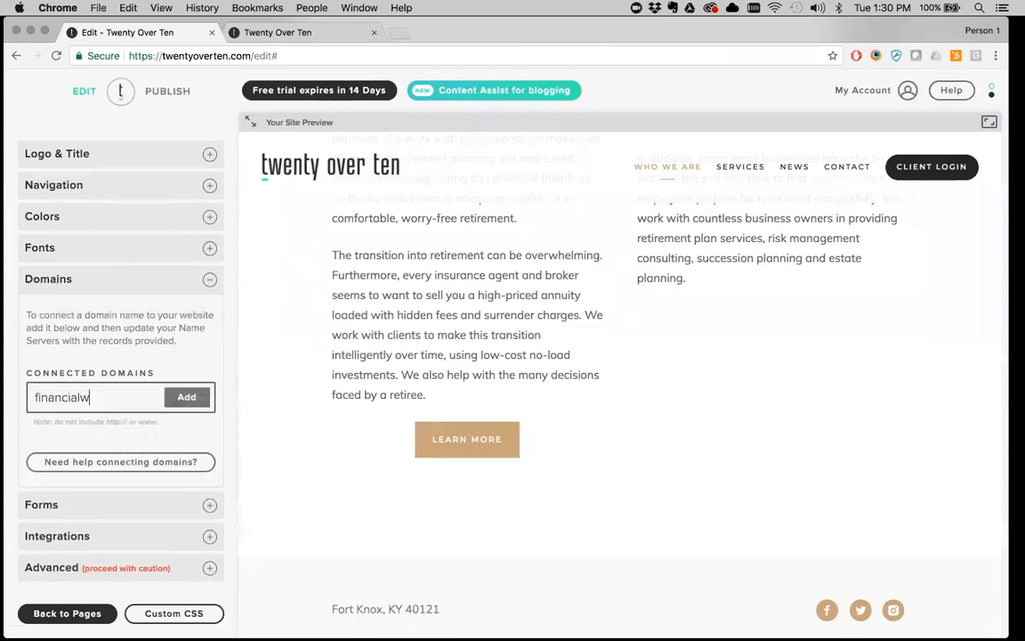
text(ebsitesample.com)
key(Return)
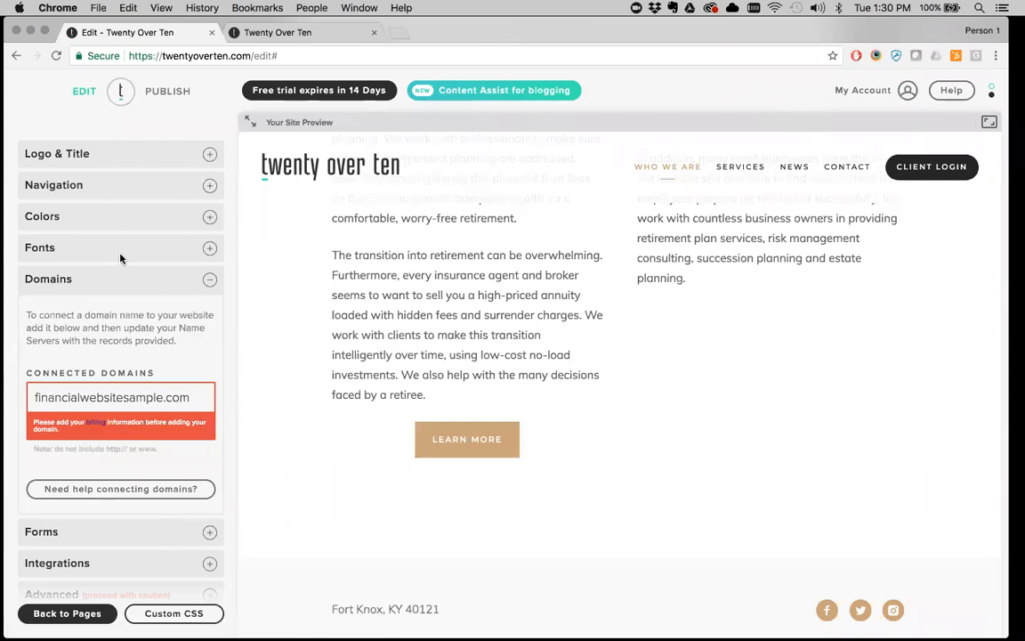
click(49, 289)
click(171, 93)
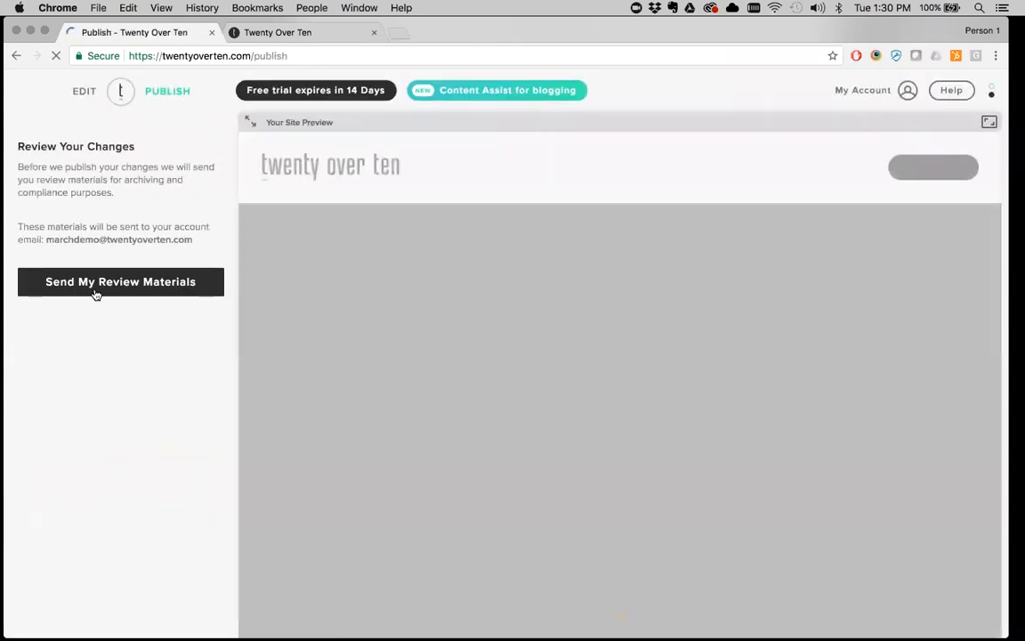
Try sending review materials, dismiss the billing warning and save-login prompt, and show the account menu.
click(105, 285)
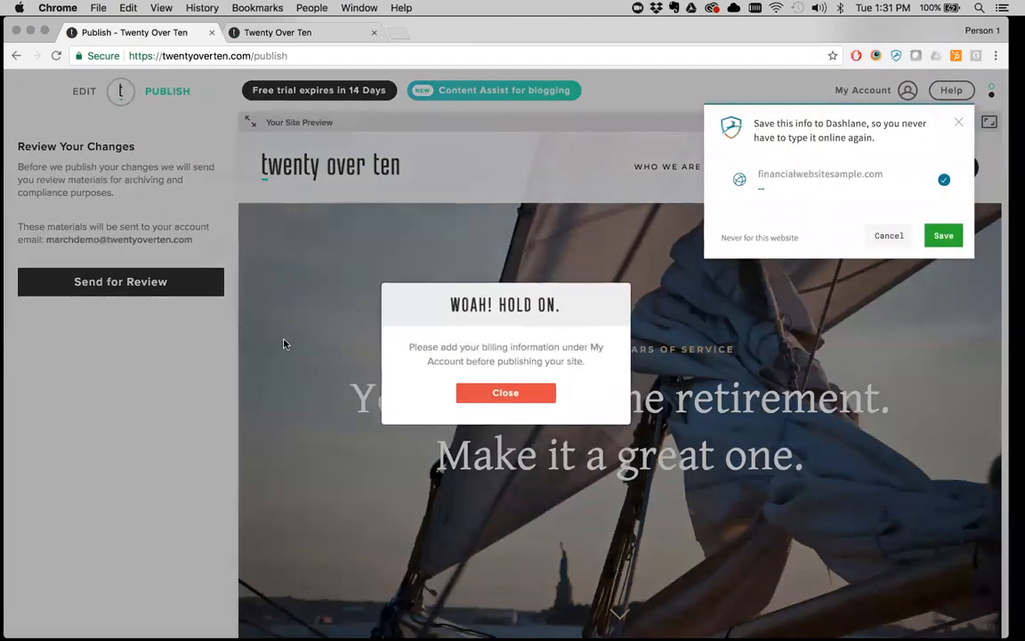
click(503, 393)
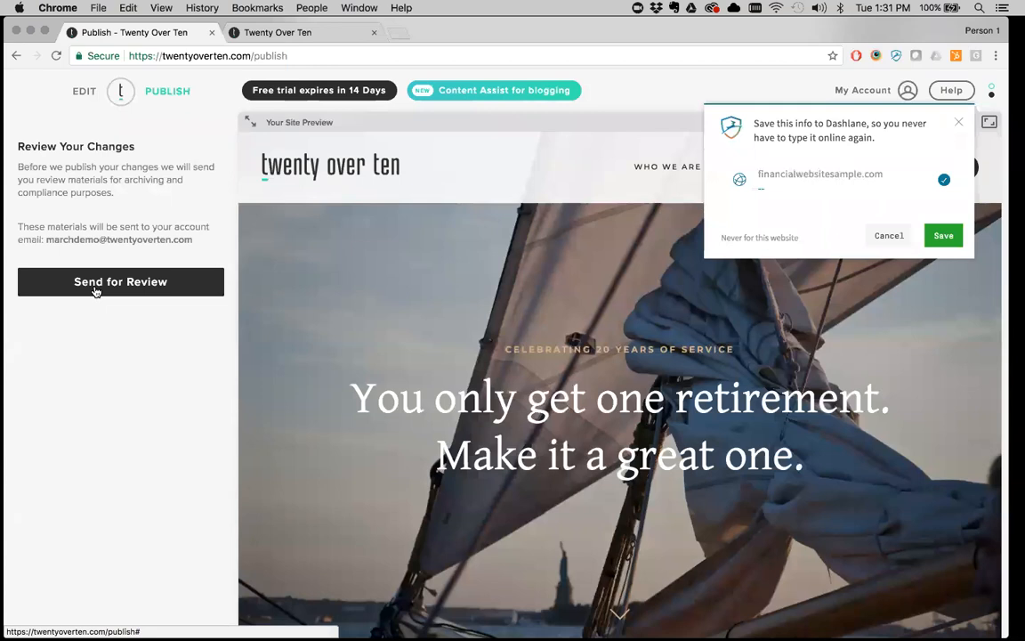
click(959, 122)
click(865, 90)
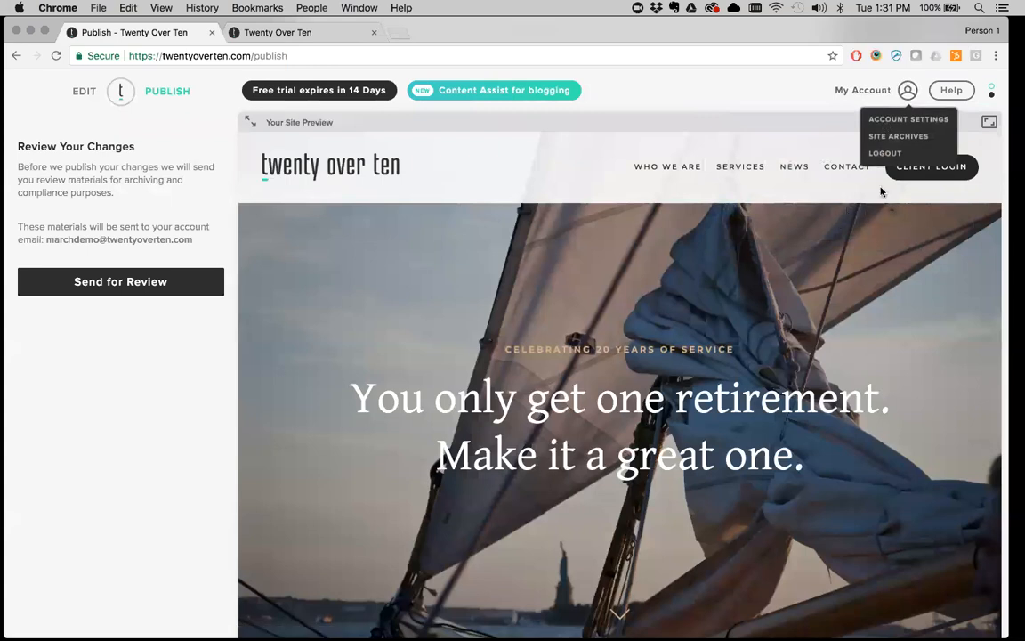
click(886, 138)
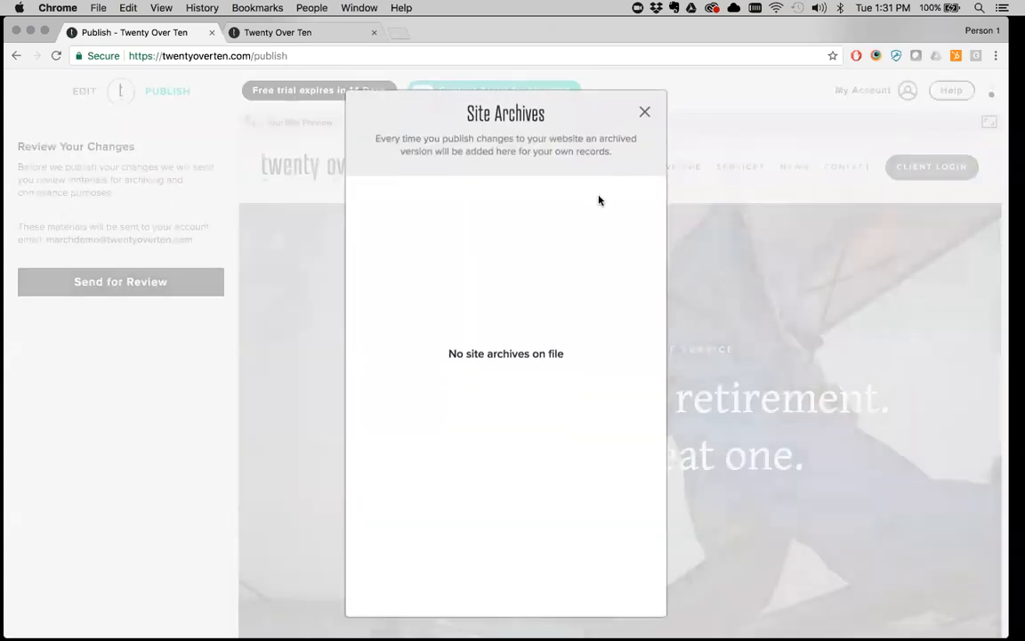
click(644, 112)
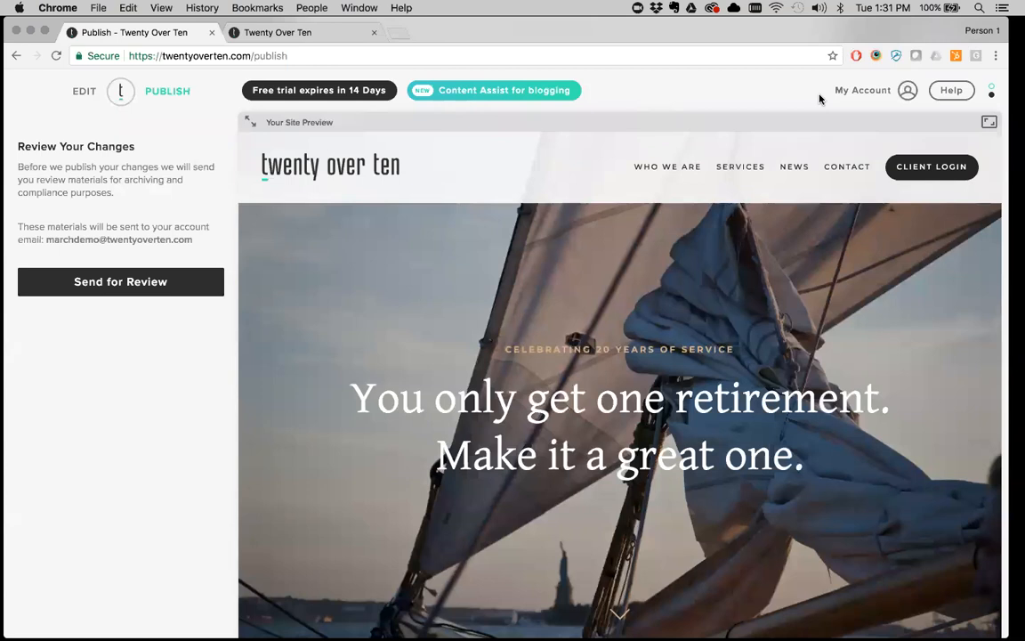
click(952, 91)
Search support for 'publish', read the Publishing your website content RIA review steps, then close it.
click(943, 120)
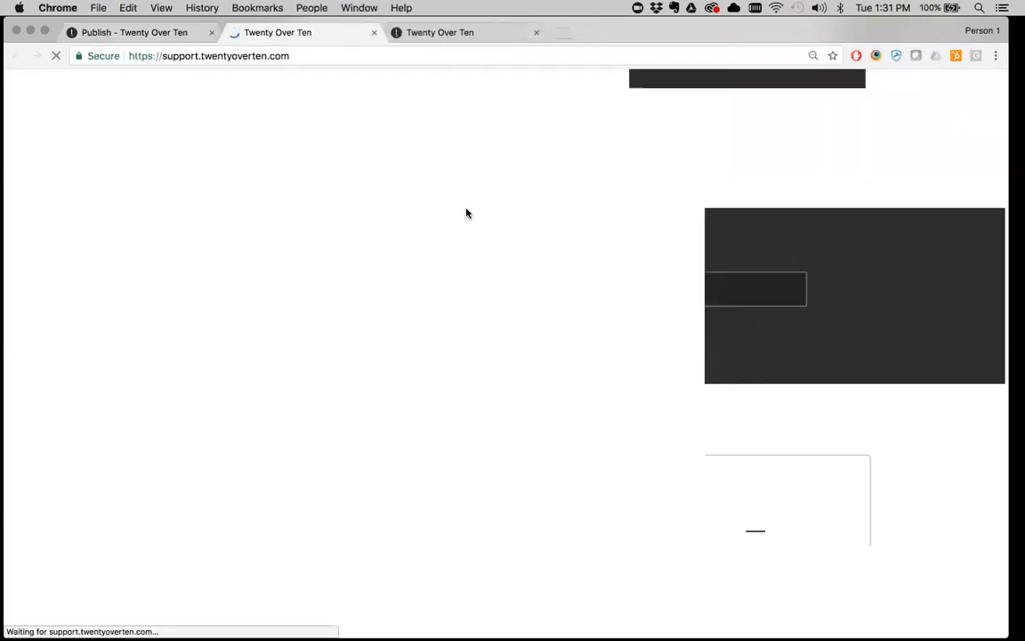
text(publish)
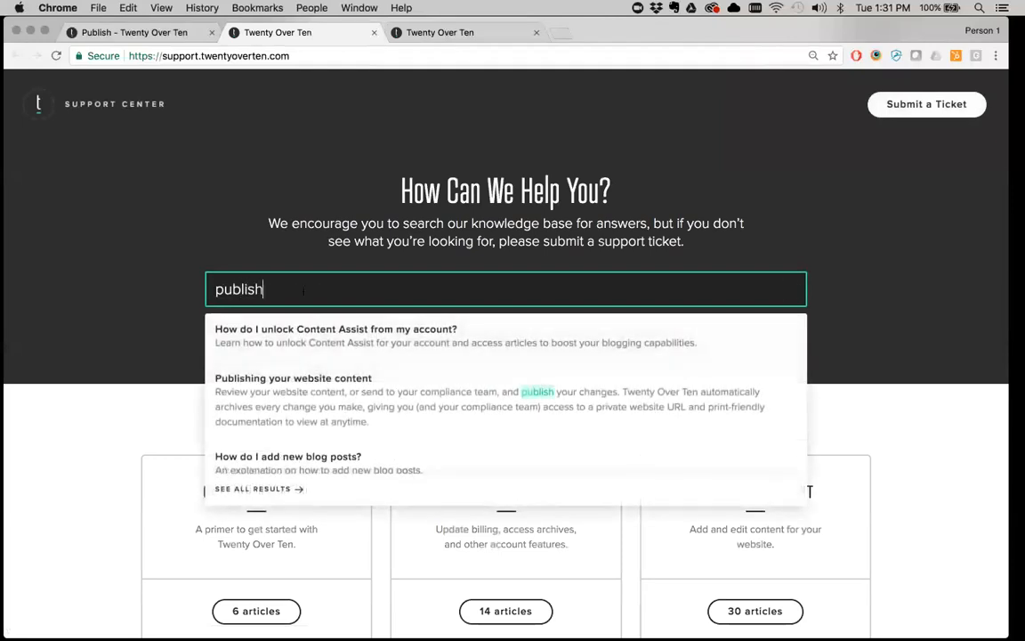
click(299, 389)
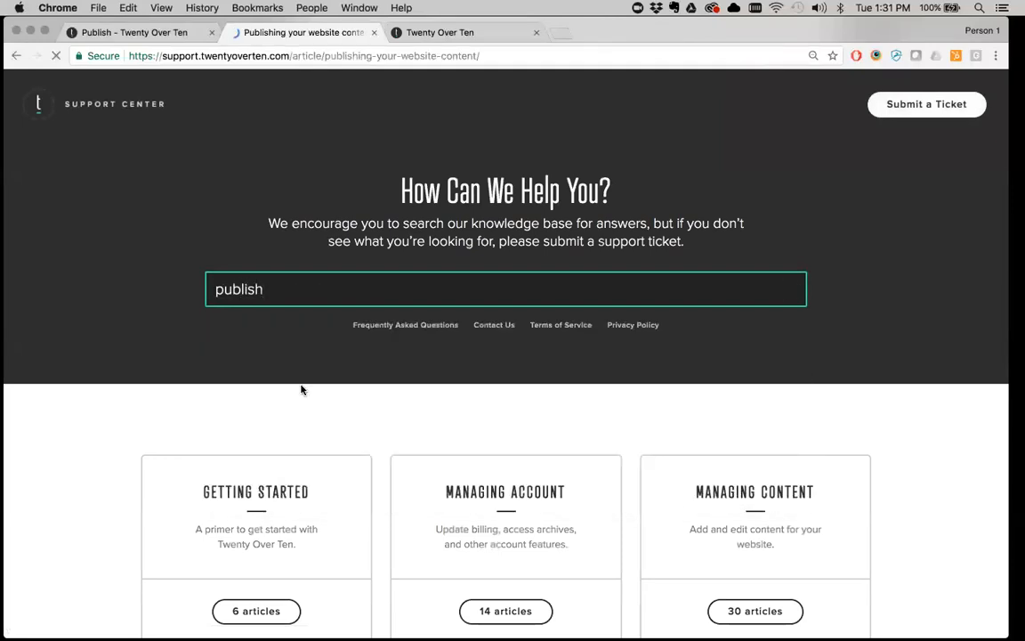
scroll(198, 404, down, 1)
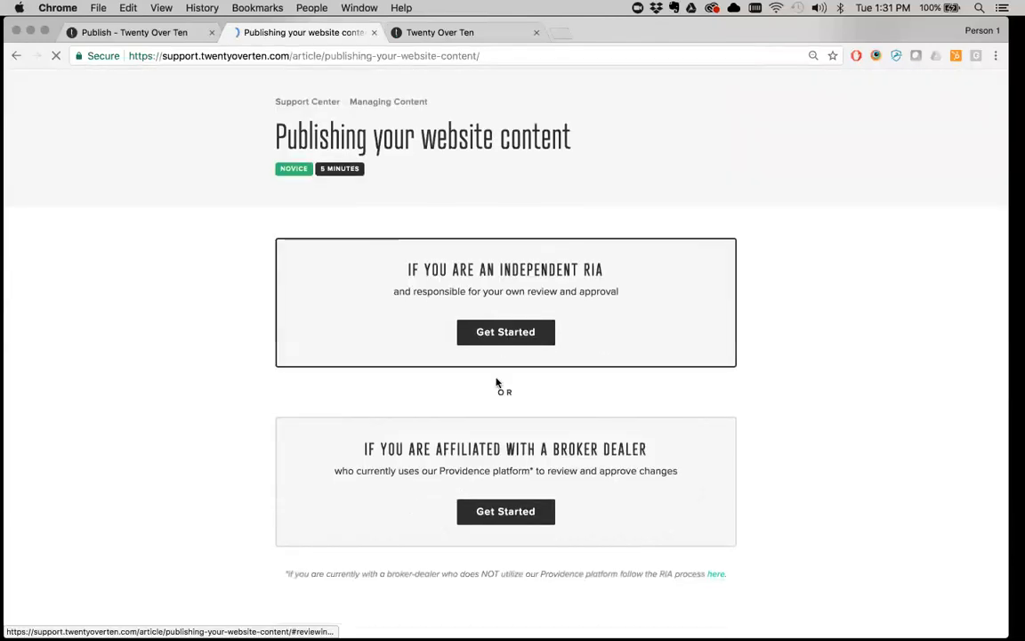
click(516, 336)
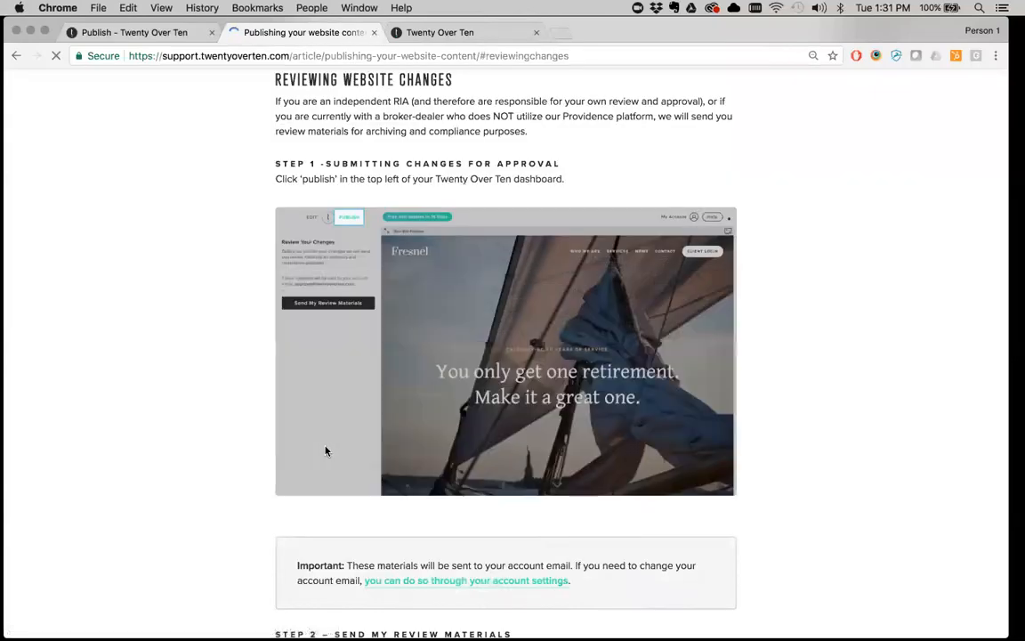
scroll(326, 451, down, 3)
scroll(326, 451, down, 10)
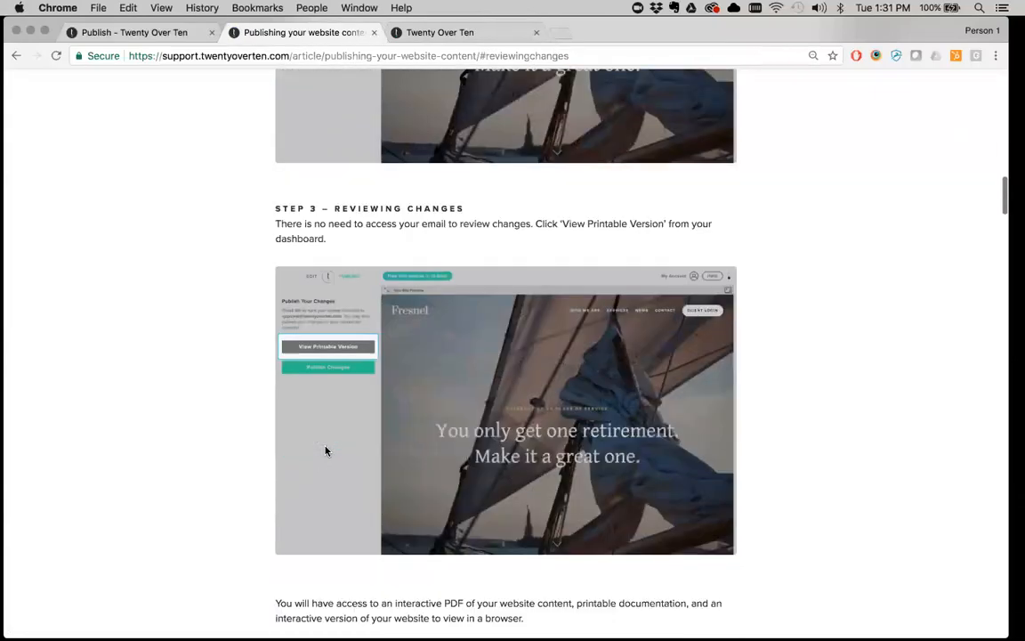
scroll(325, 451, down, 8)
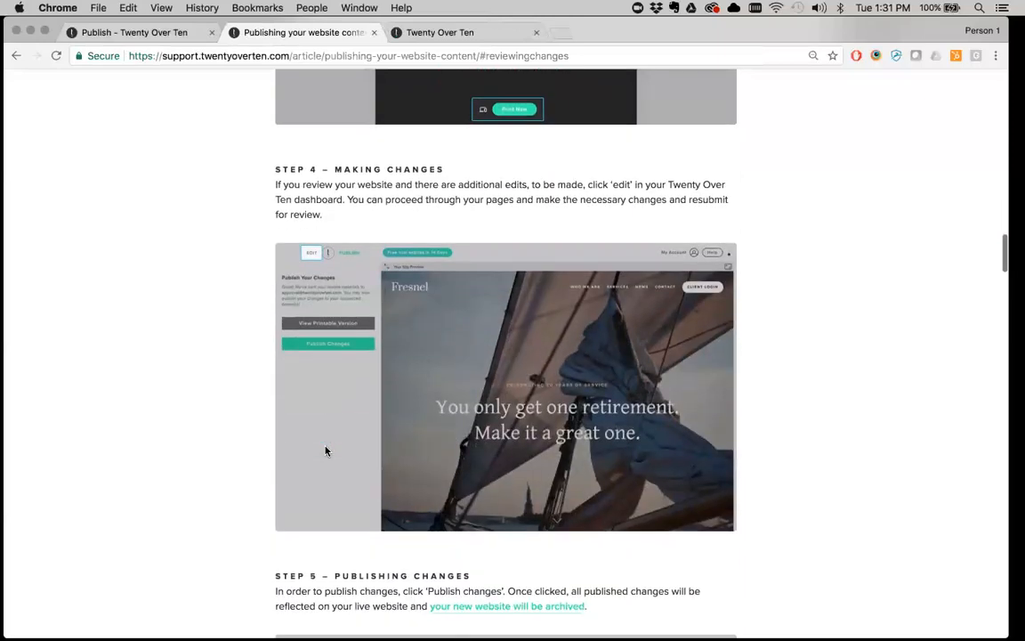
scroll(325, 451, up, 1)
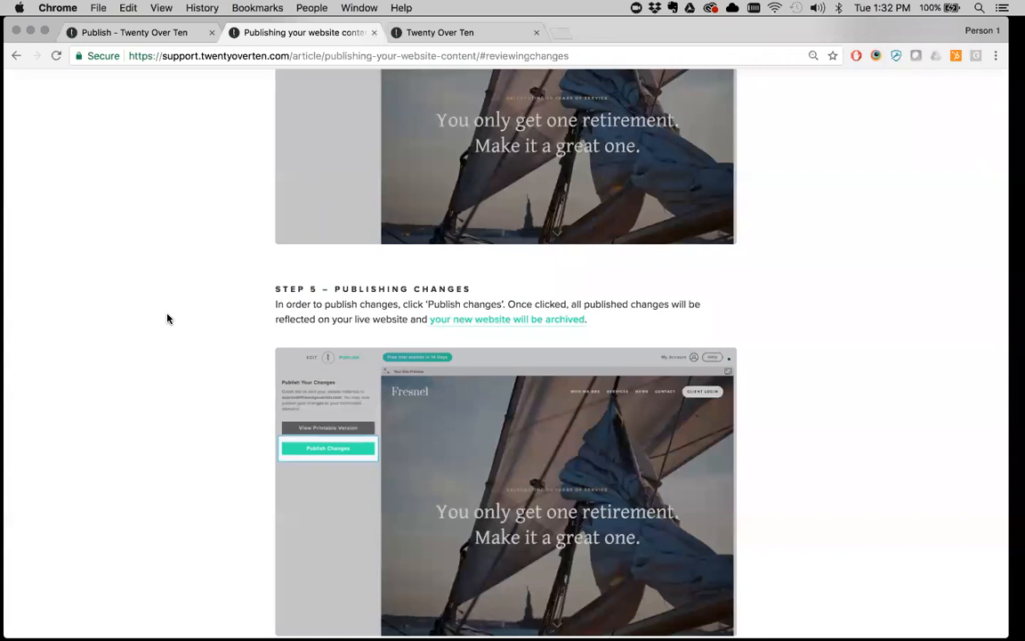
scroll(167, 319, up, 10)
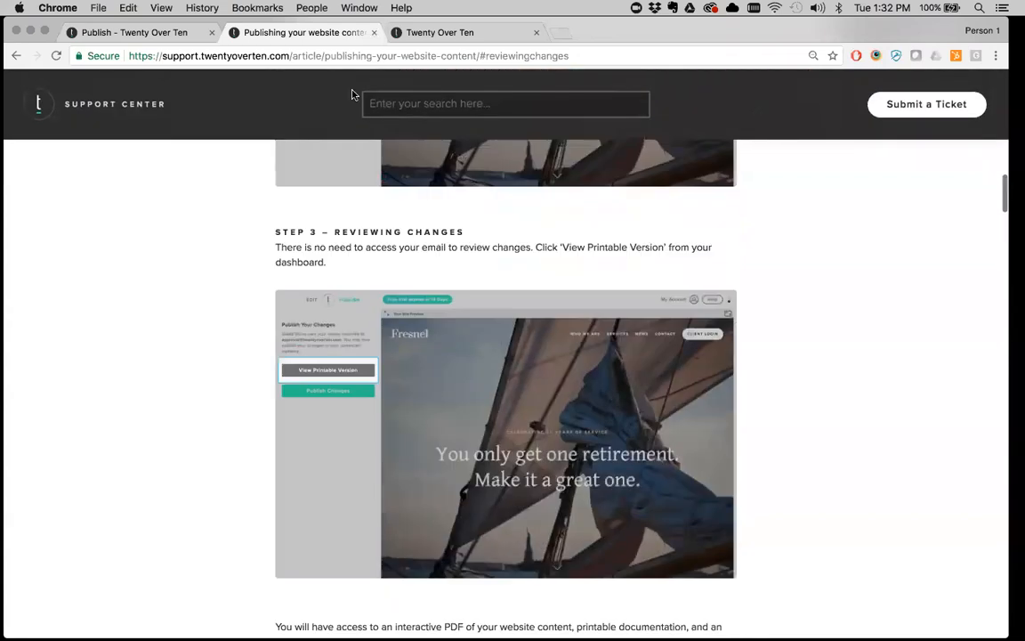
click(375, 32)
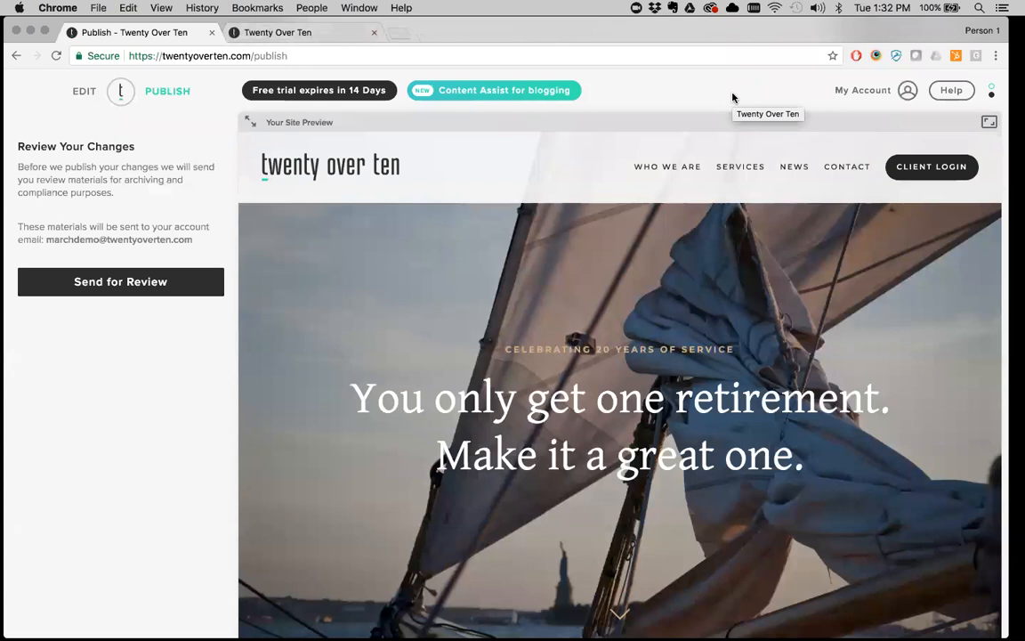
Bring up Help > Submit a Ticket and focus the Describe Your Issue field.
click(949, 90)
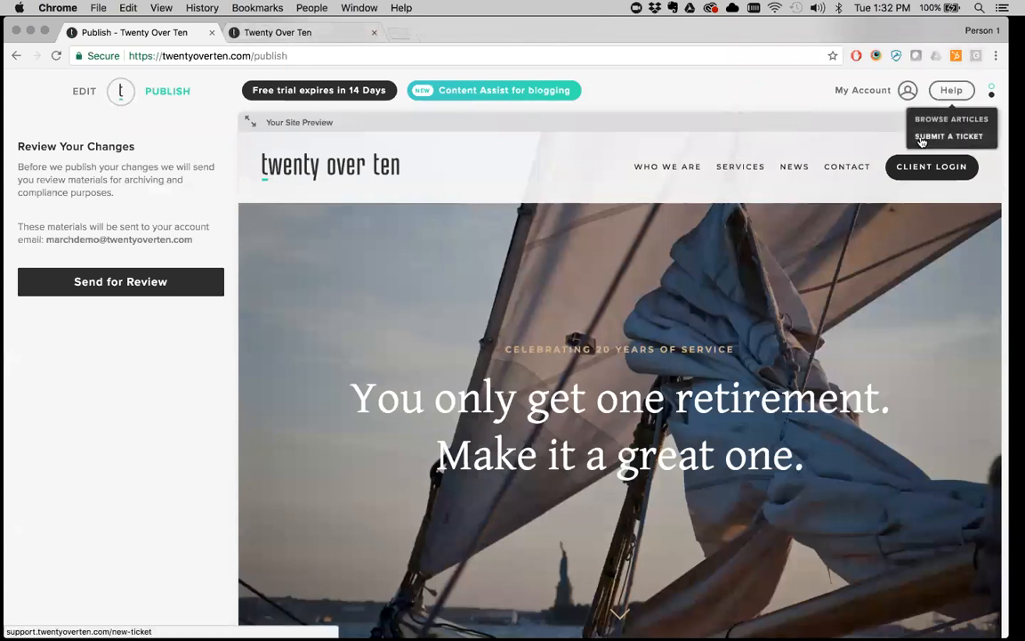
click(921, 138)
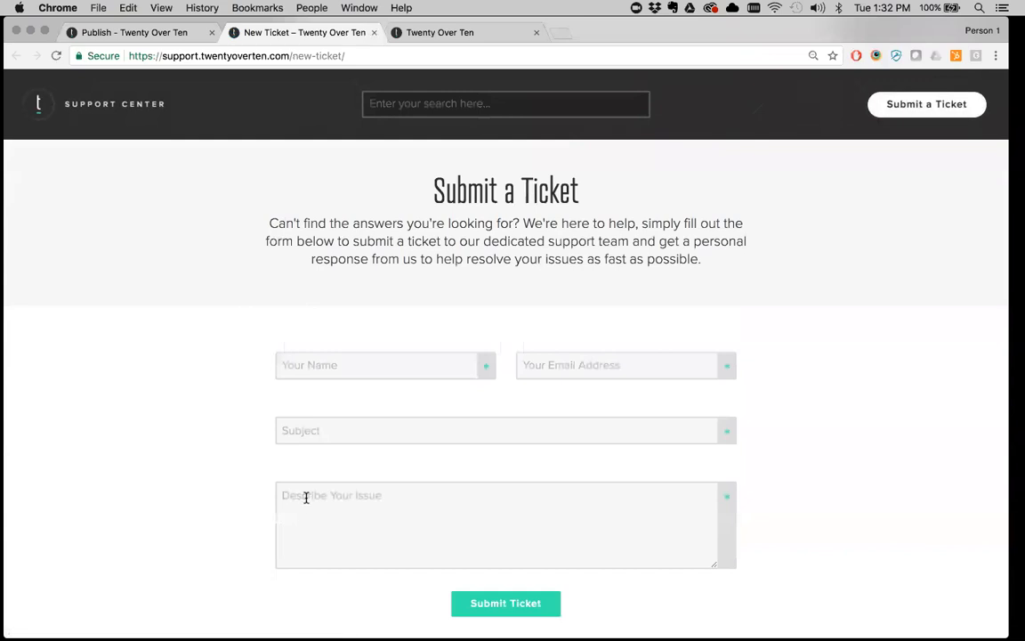
click(305, 498)
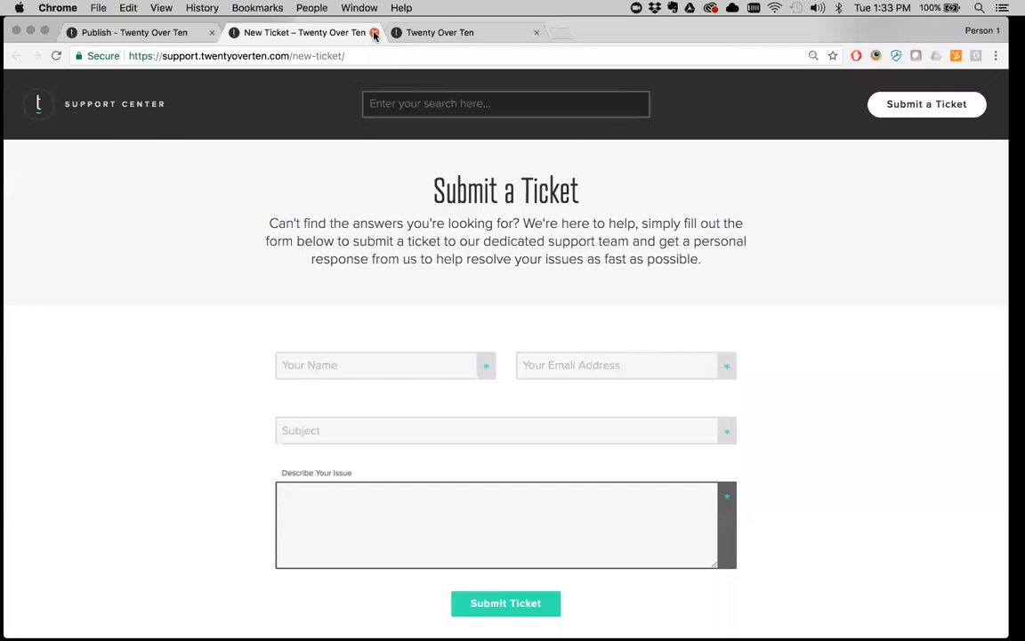
Close the unfinished New Ticket tab and return to the blog.
click(417, 36)
click(374, 32)
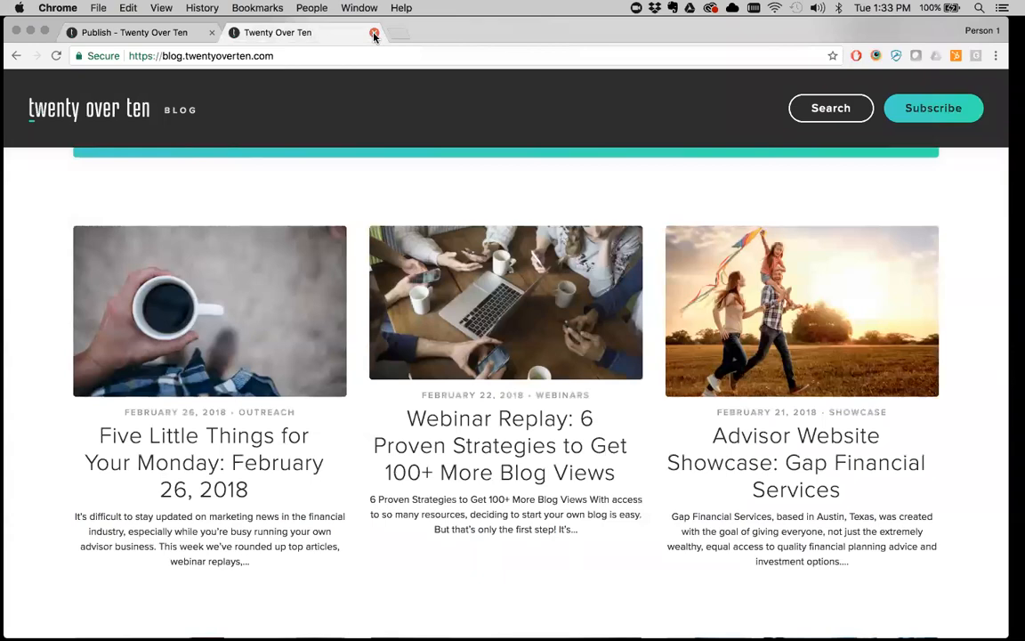
scroll(364, 188, up, 10)
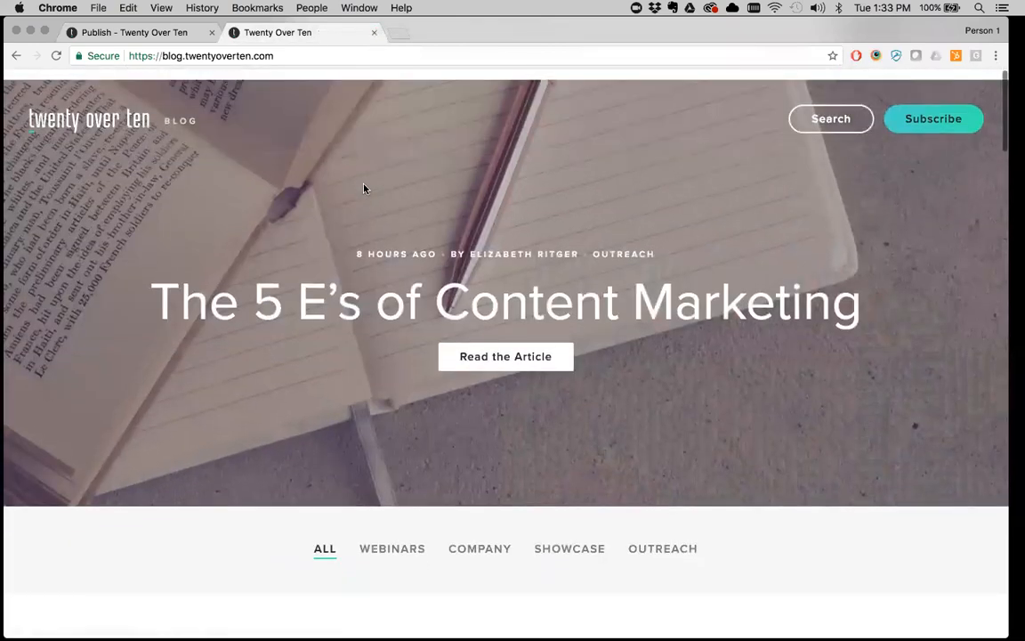
Search the blog for 'free images' and read the 10 Best Sites For Free Stock Photos article.
click(826, 108)
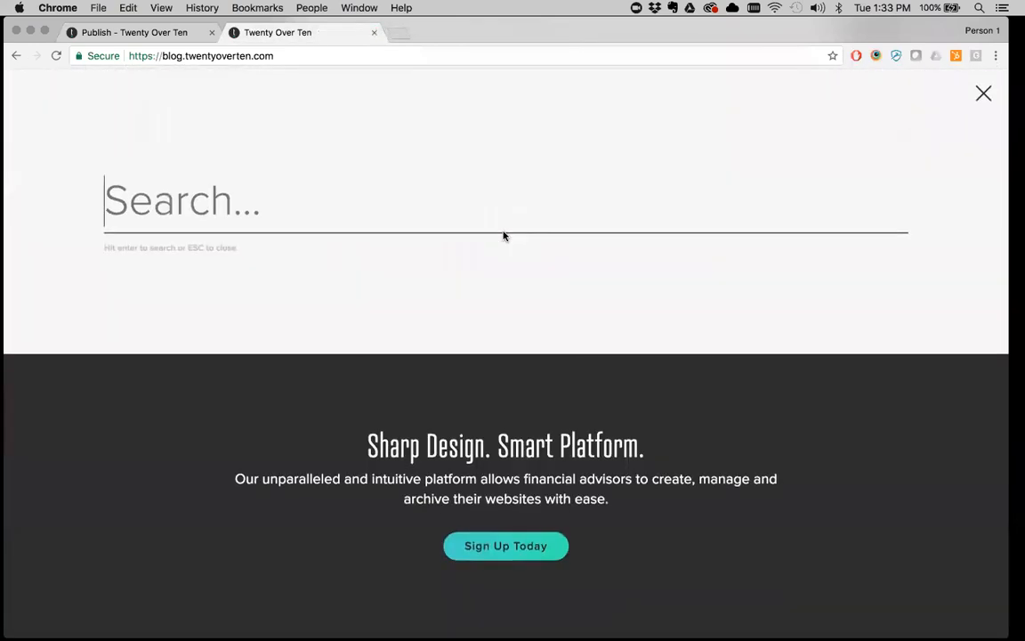
text(free images)
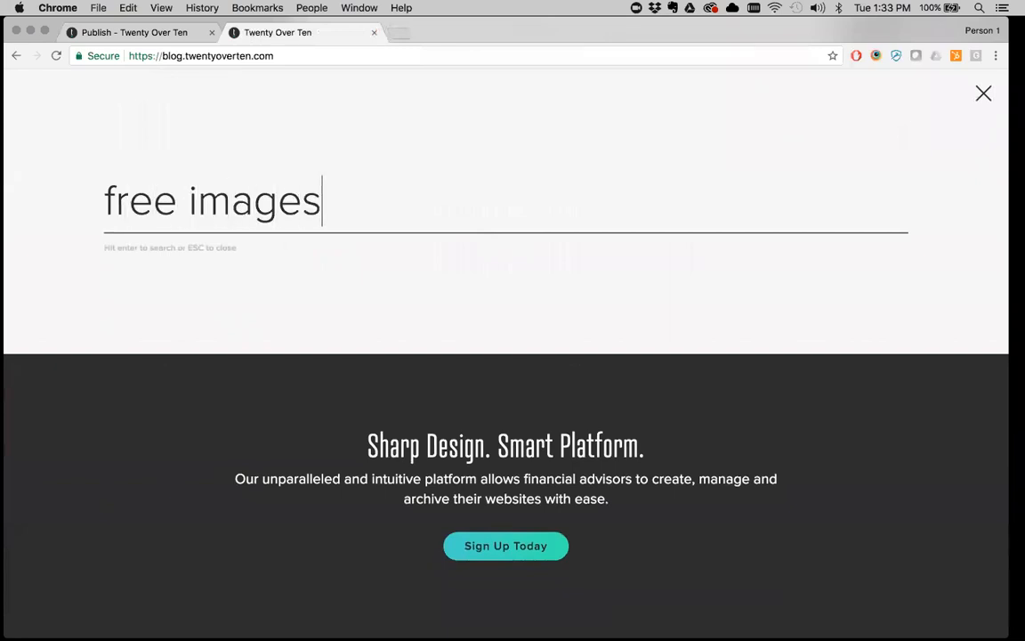
key(Return)
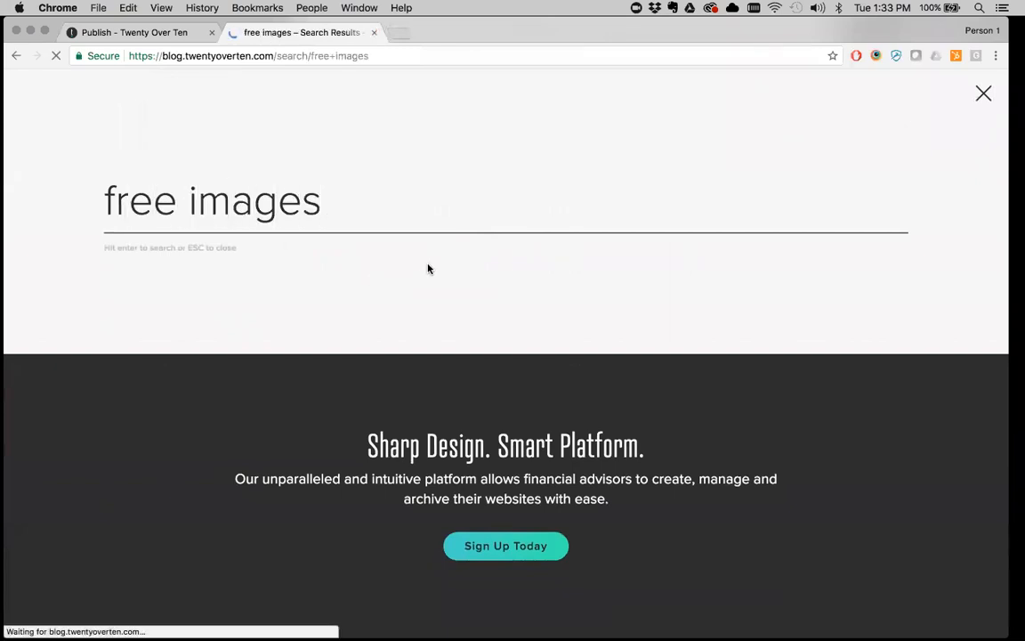
scroll(374, 302, down, 1)
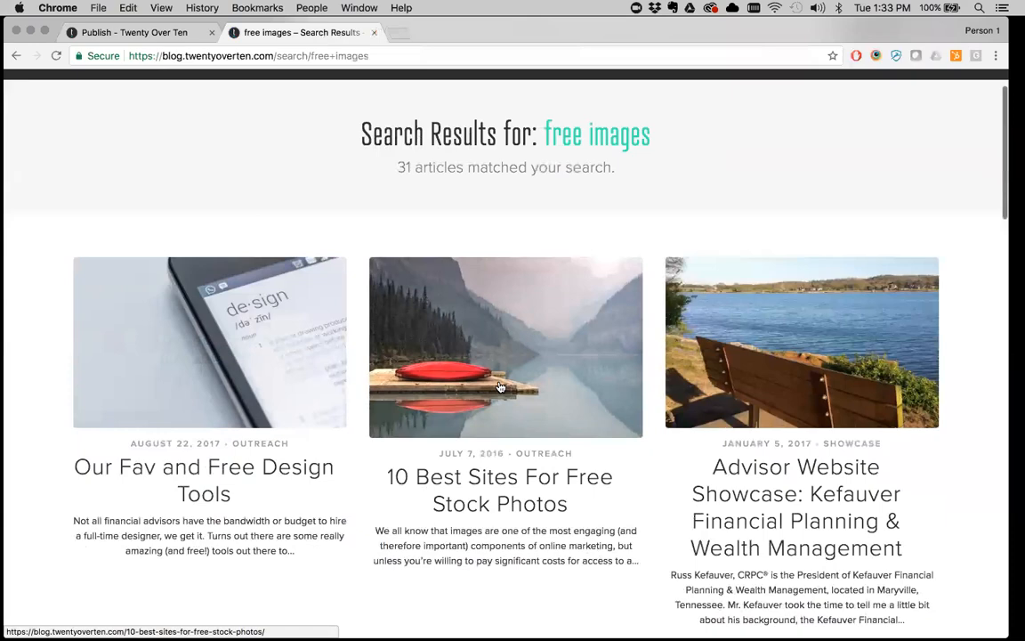
click(500, 387)
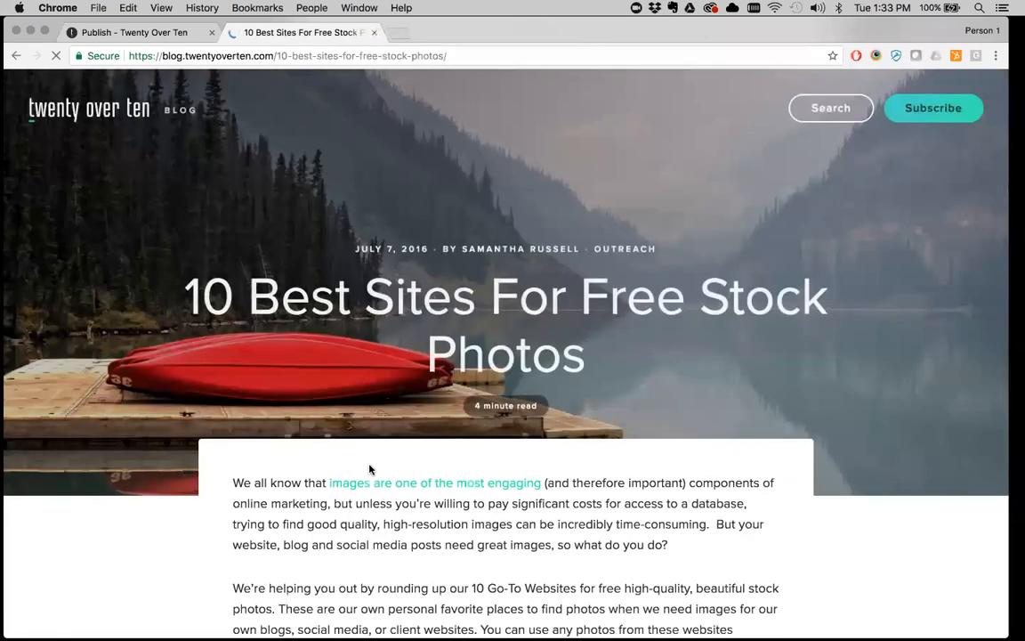
scroll(370, 468, down, 5)
scroll(370, 469, down, 8)
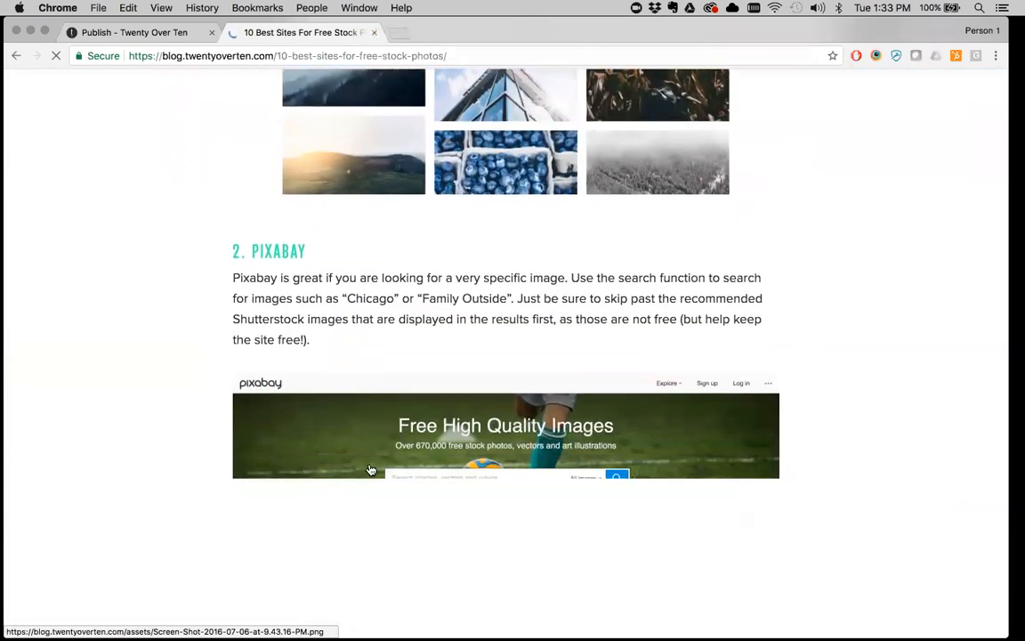
click(283, 101)
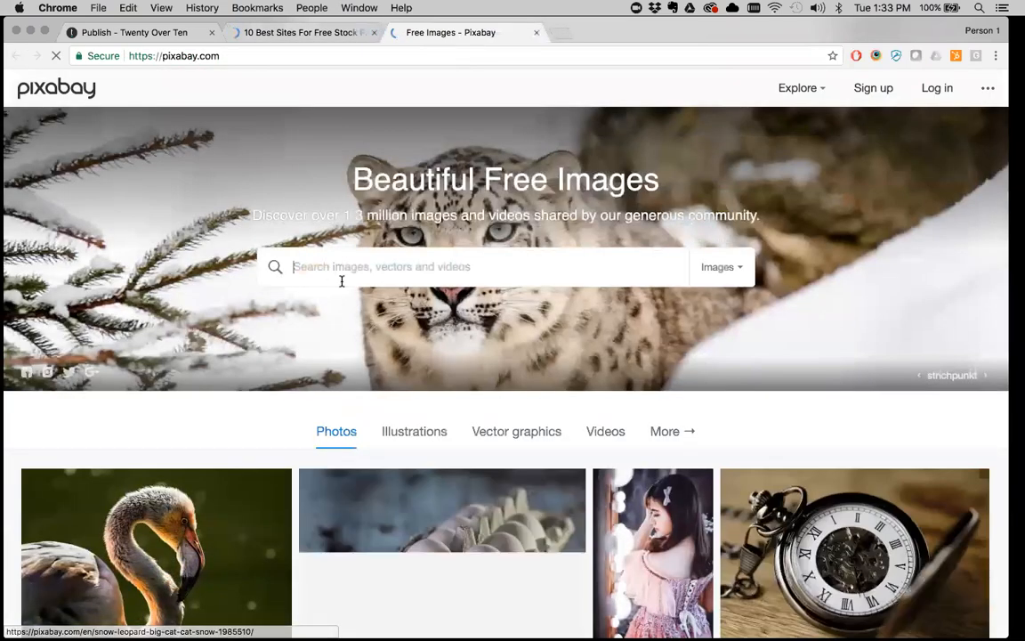
click(341, 282)
text(lights)
key(Return)
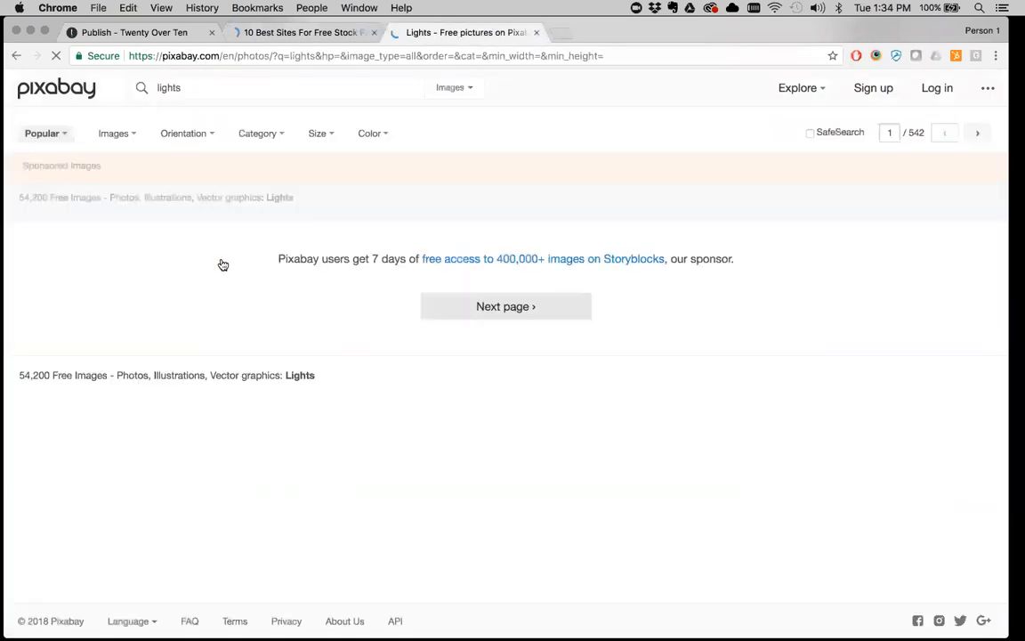
scroll(223, 265, down, 5)
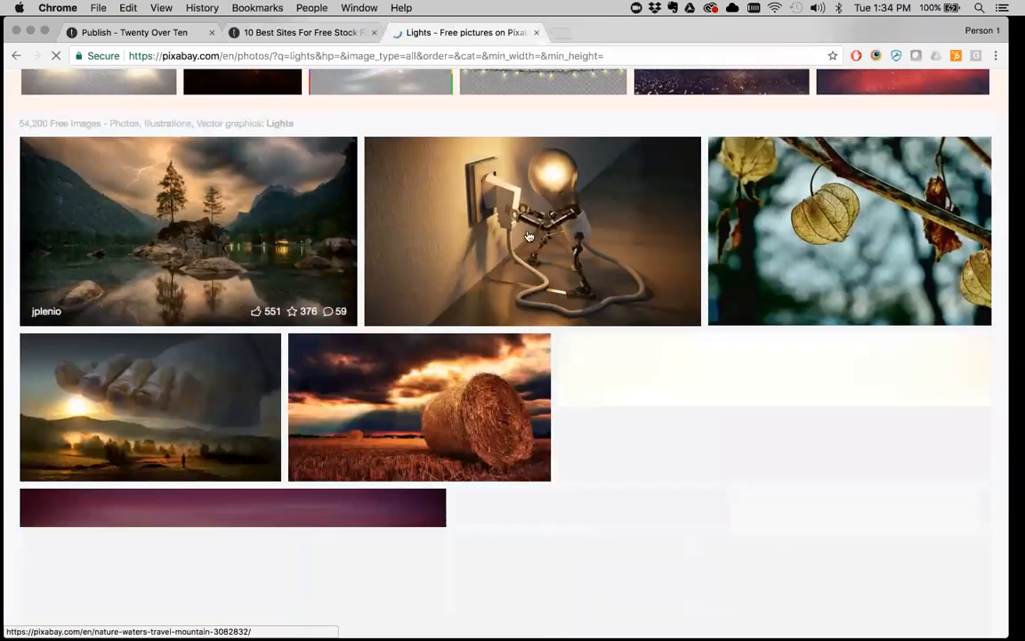
scroll(466, 315, down, 6)
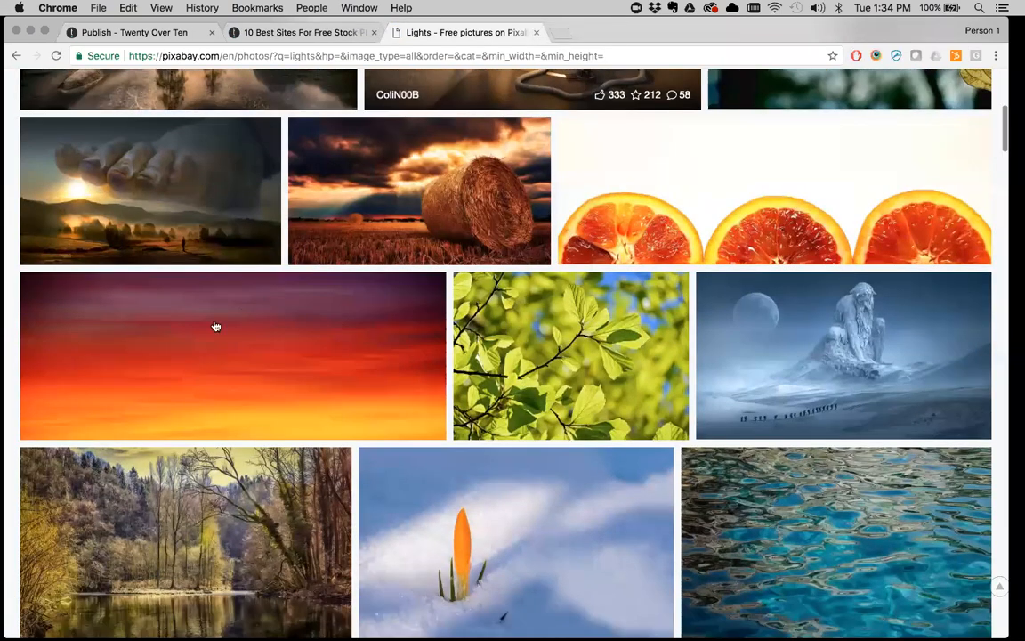
scroll(331, 195, down, 6)
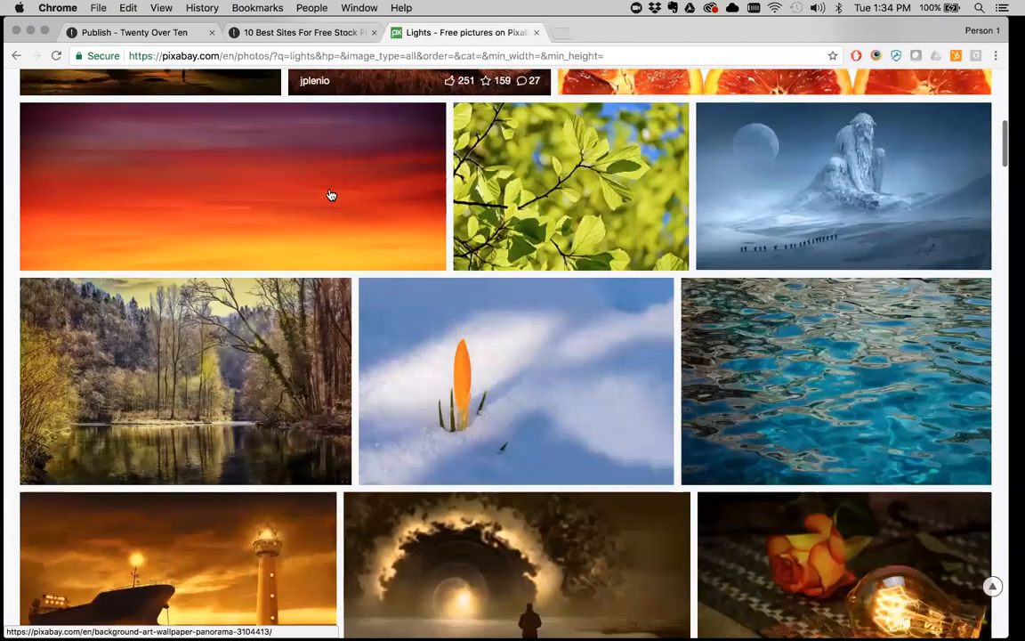
click(168, 194)
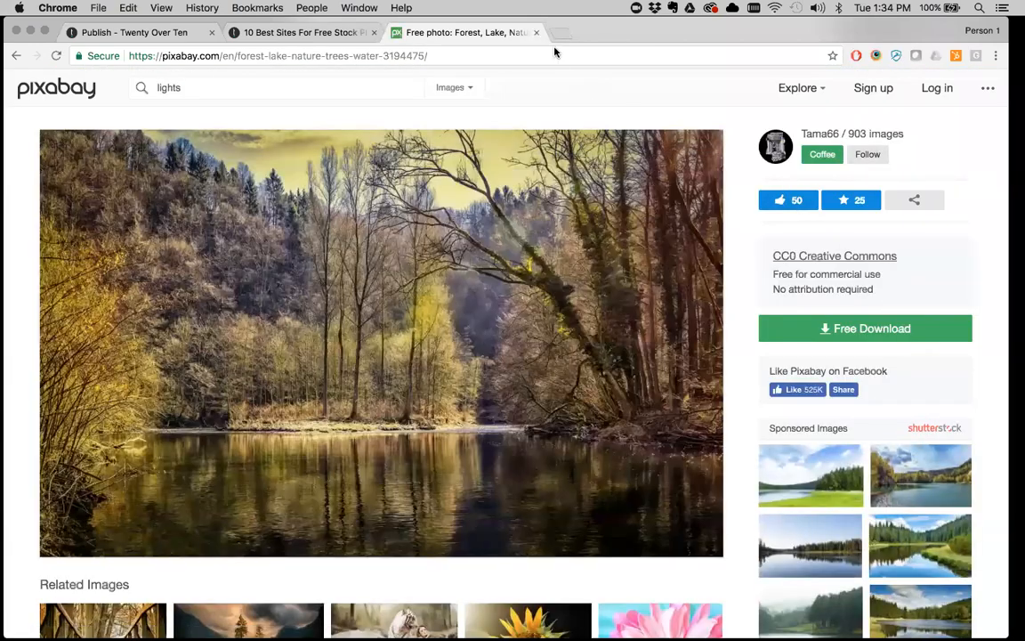
click(536, 33)
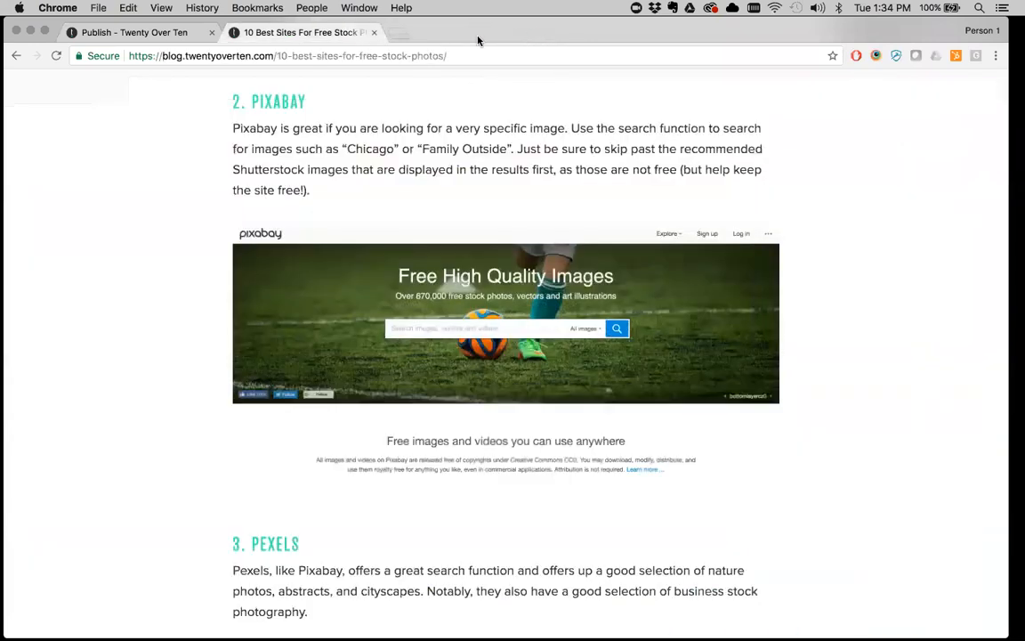
Close the stock photos blog article and go back to editing the site.
scroll(323, 133, up, 15)
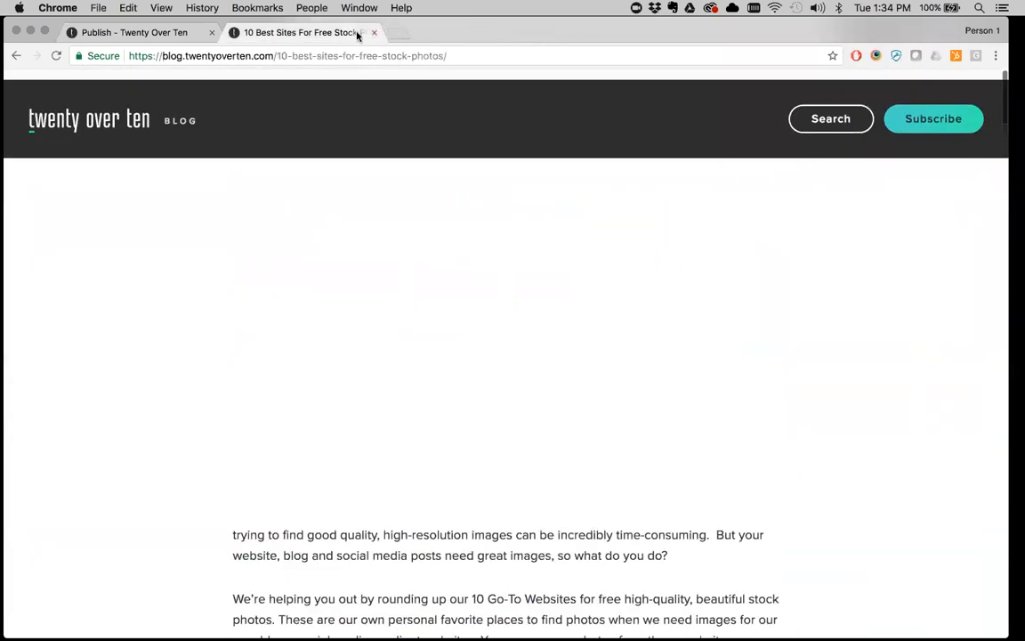
click(374, 32)
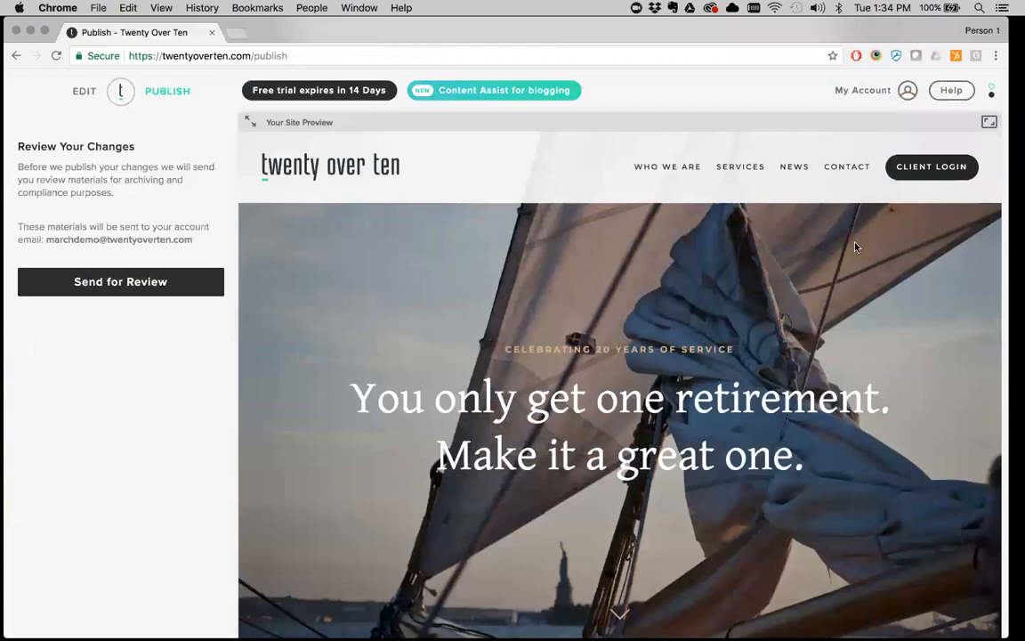
click(77, 94)
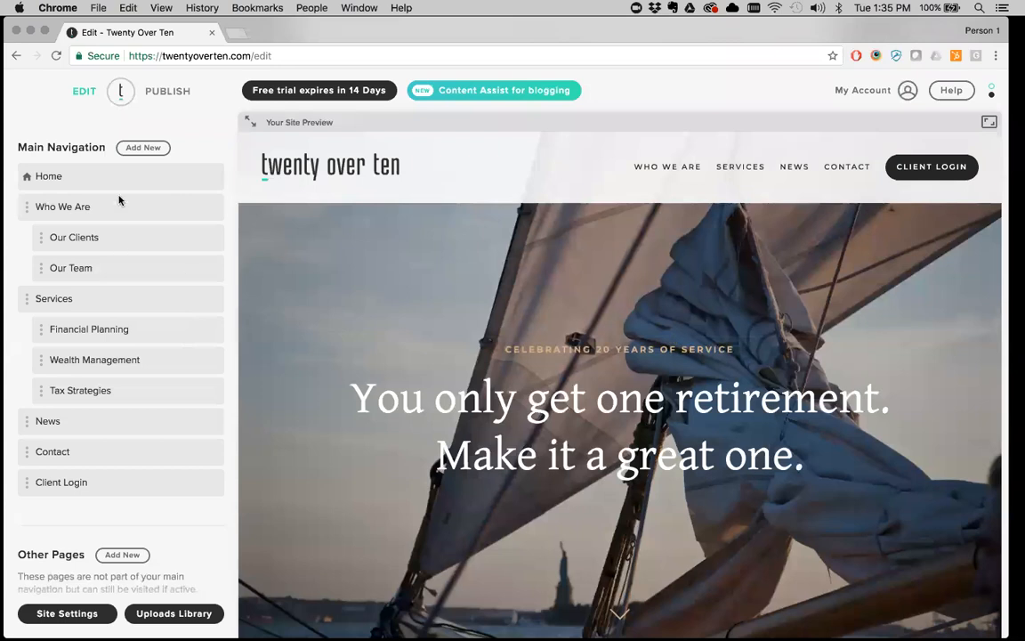
In Site Settings, widen the Navigation logo container from 205px to 300px.
click(63, 613)
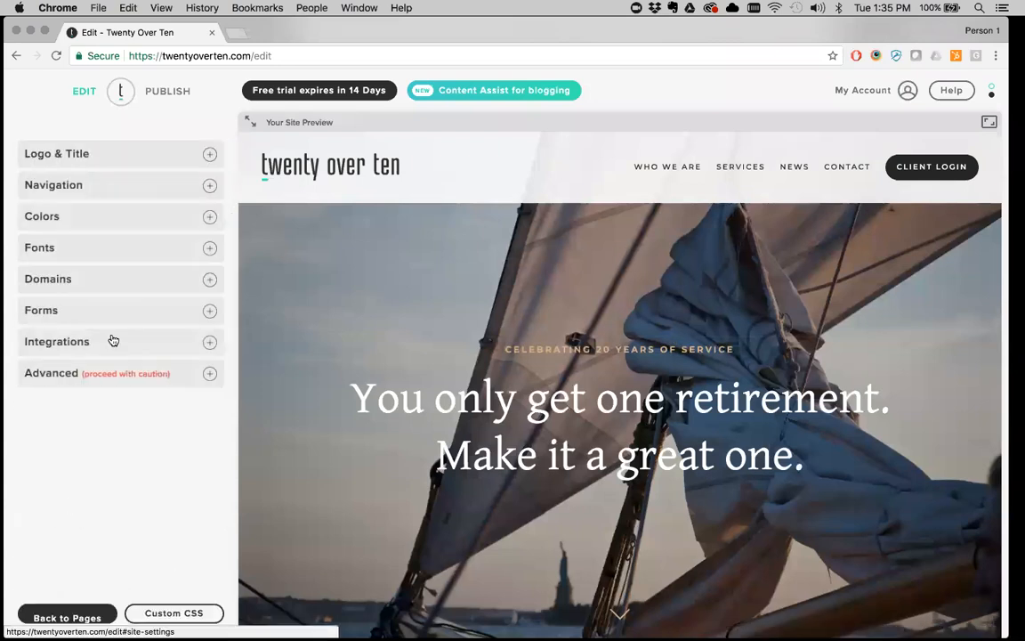
click(69, 188)
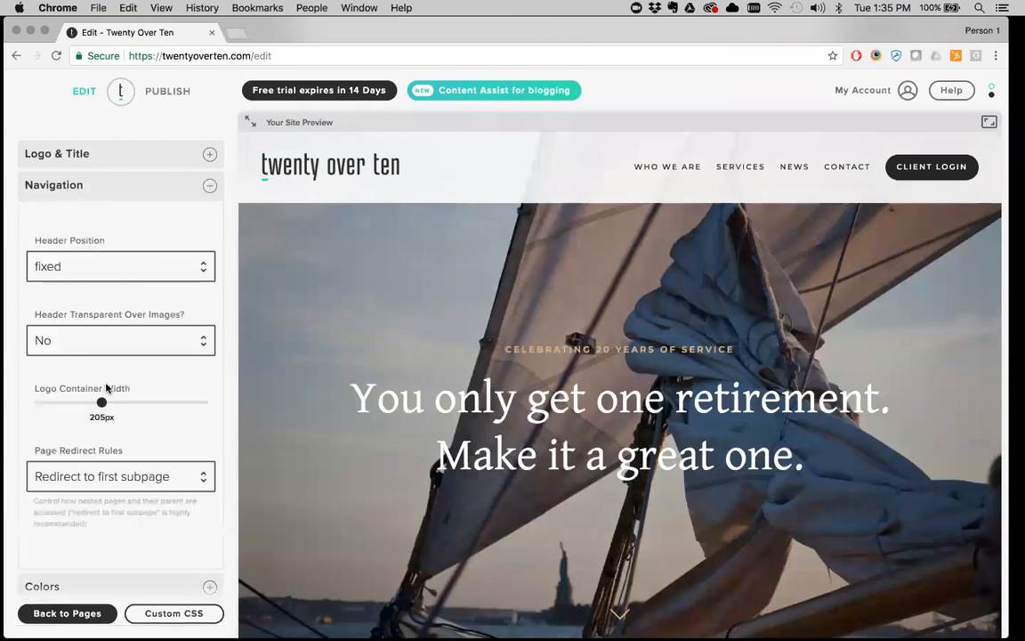
drag(134, 401, 153, 402)
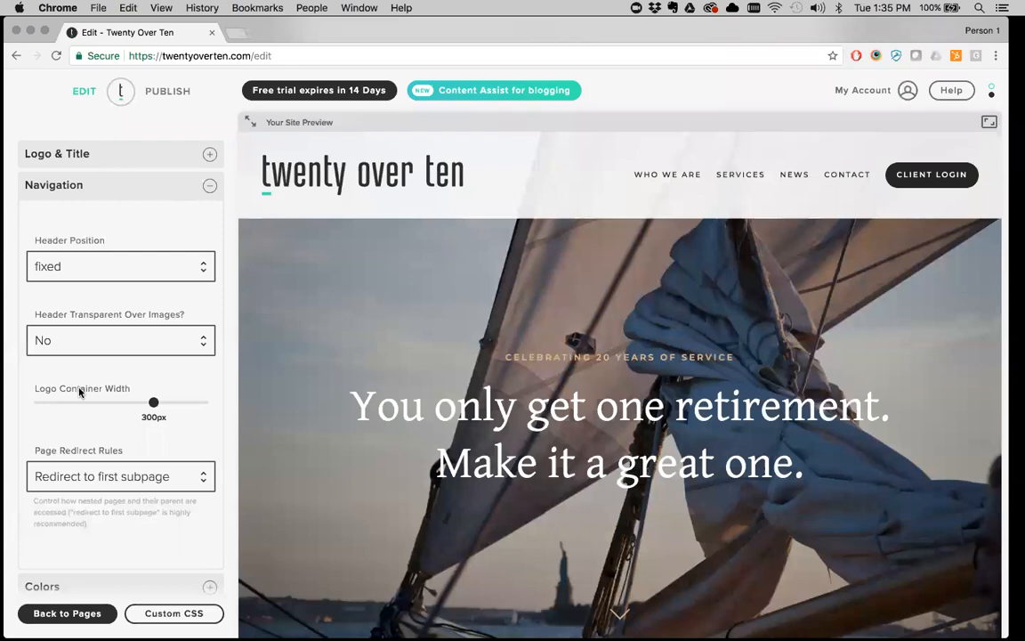
Open and close the help options twice, then collapse the Navigation settings.
click(951, 90)
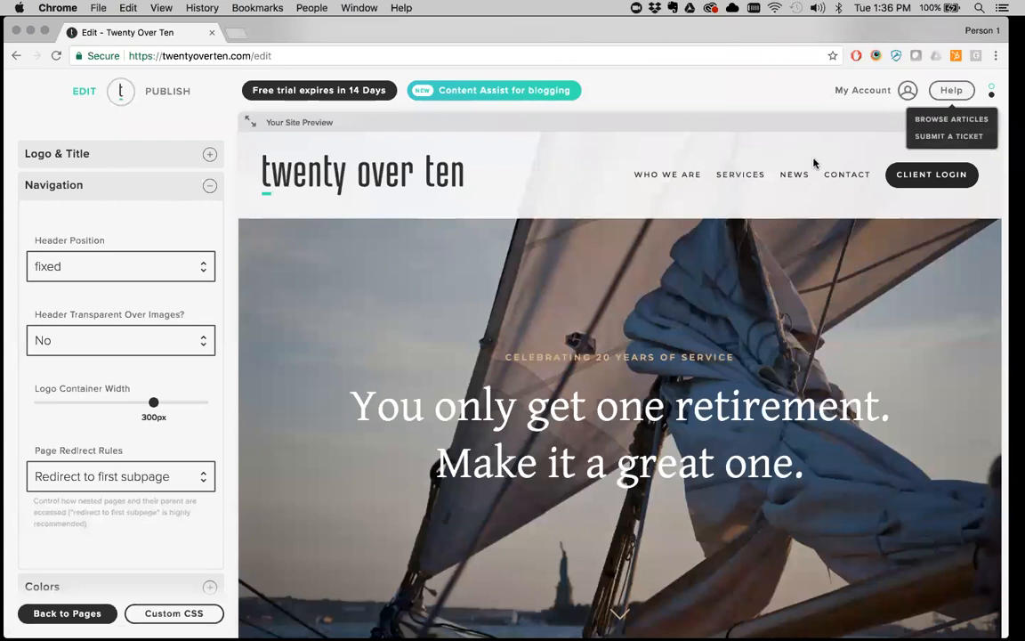
click(944, 98)
click(947, 92)
click(950, 96)
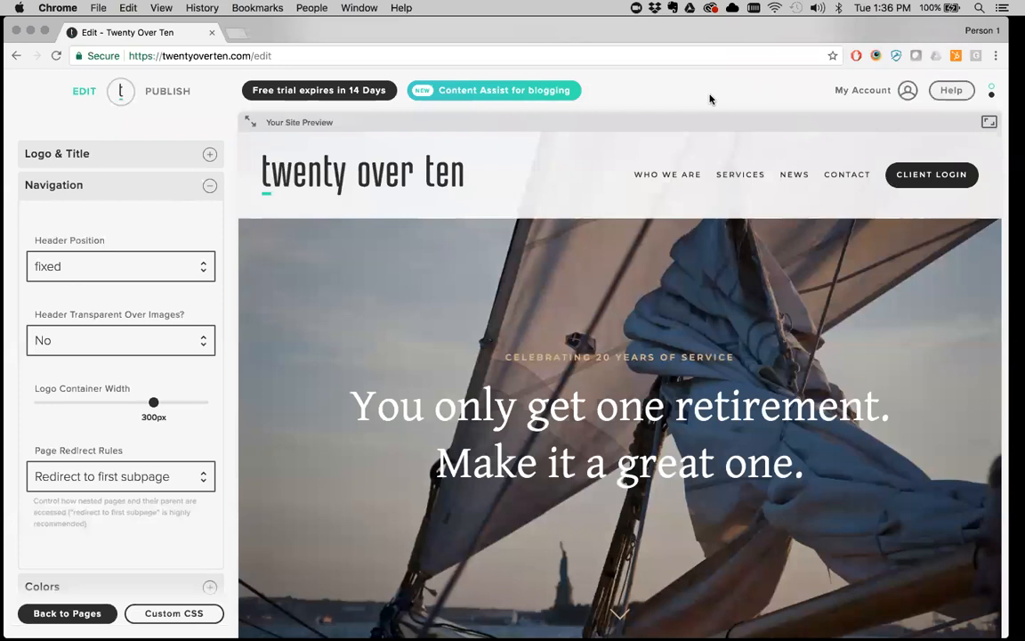
click(47, 185)
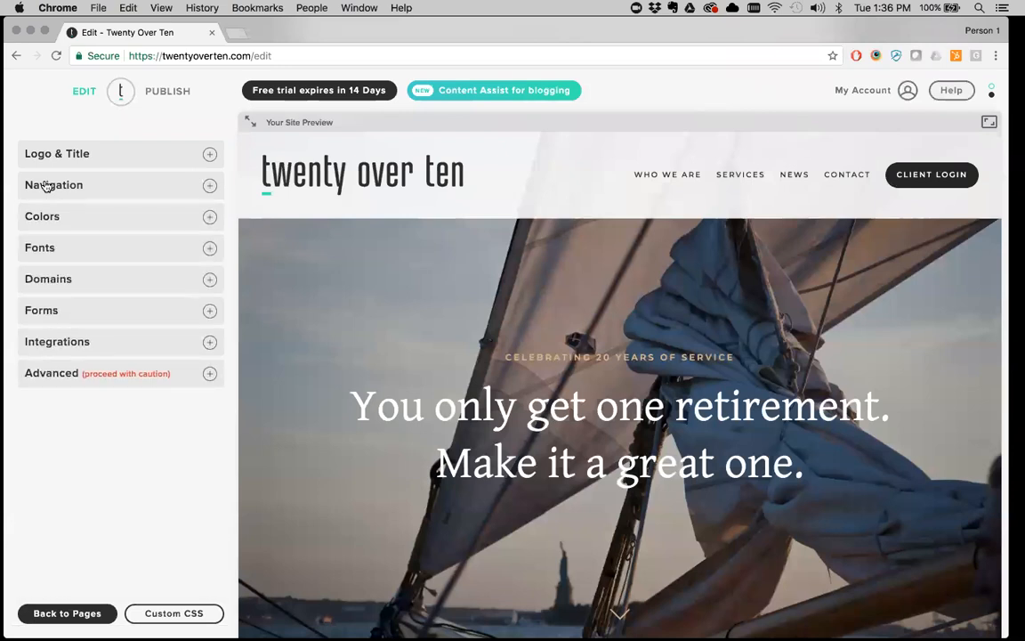